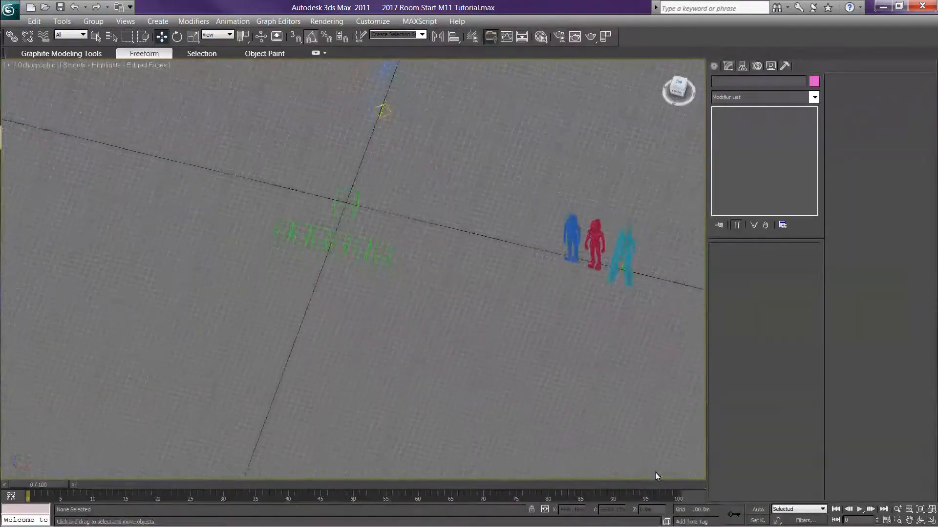
# Step: Inspect the scene's helpers, omni light, camera and camera target by selecting them in turn, and clear the selection
pyautogui.moveTo(536, 165); pyautogui.dragTo(518, 248, button='middle')
pyautogui.scroll(4, 511, 260)
pyautogui.moveTo(460, 252); pyautogui.dragTo(484, 281, button='middle')
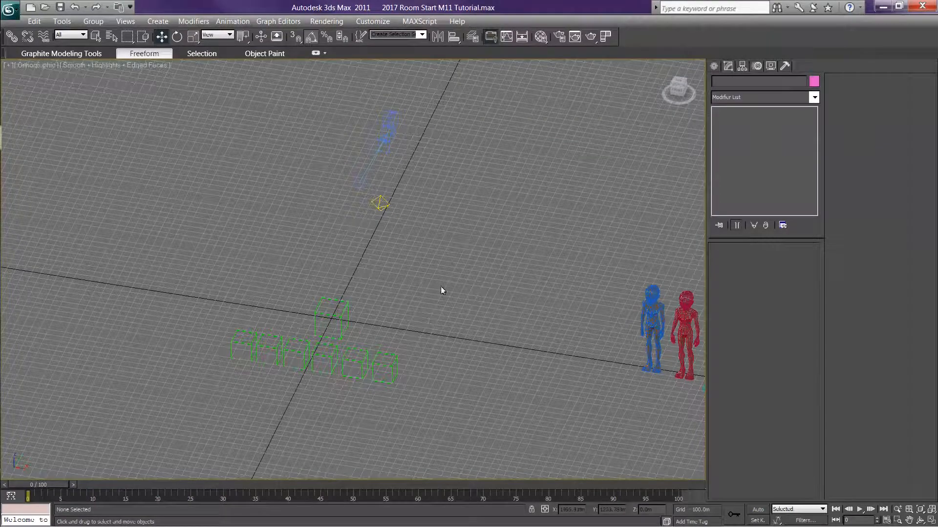
pyautogui.click(343, 318)
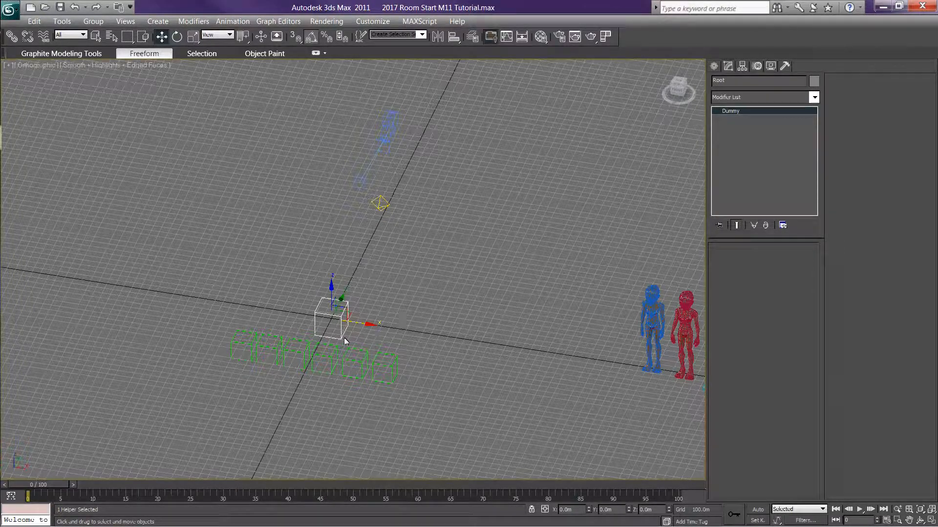
pyautogui.moveTo(200, 342); pyautogui.dragTo(421, 413)
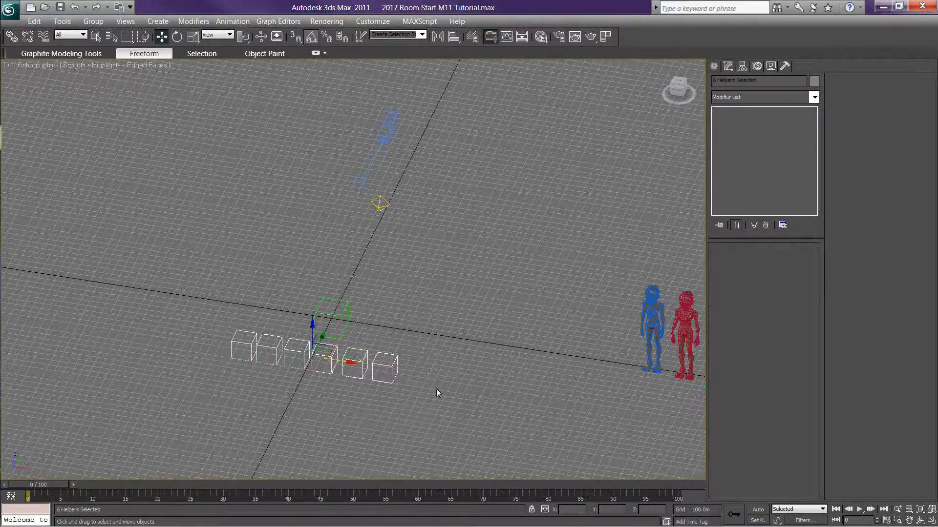
pyautogui.click(458, 309)
pyautogui.click(388, 204)
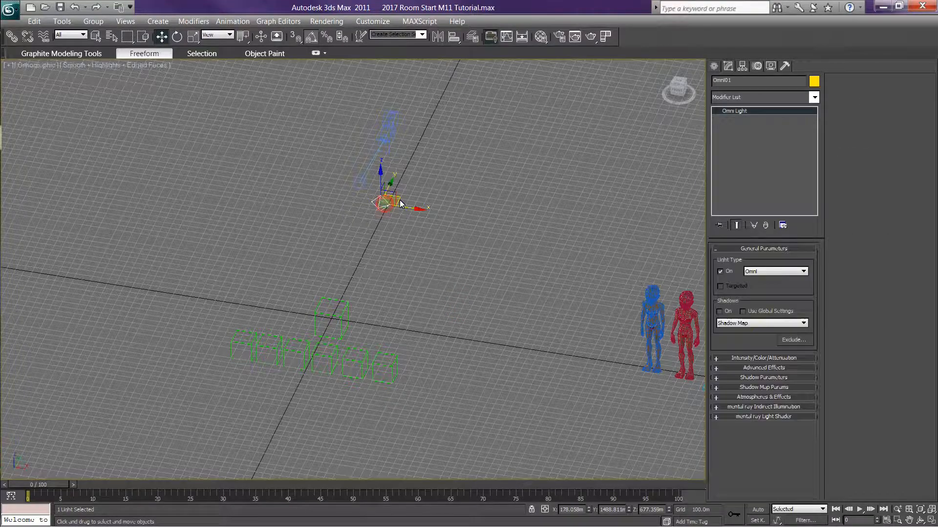
pyautogui.click(391, 125)
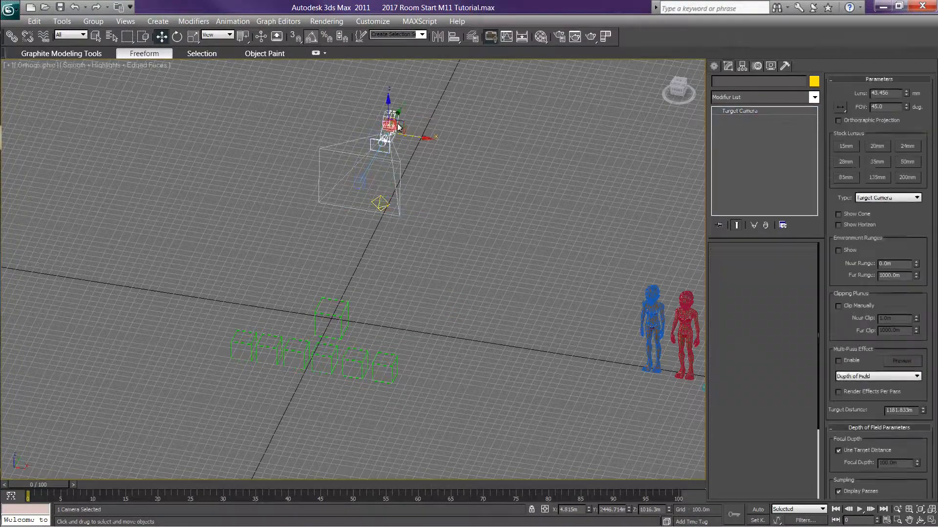
pyautogui.click(361, 180)
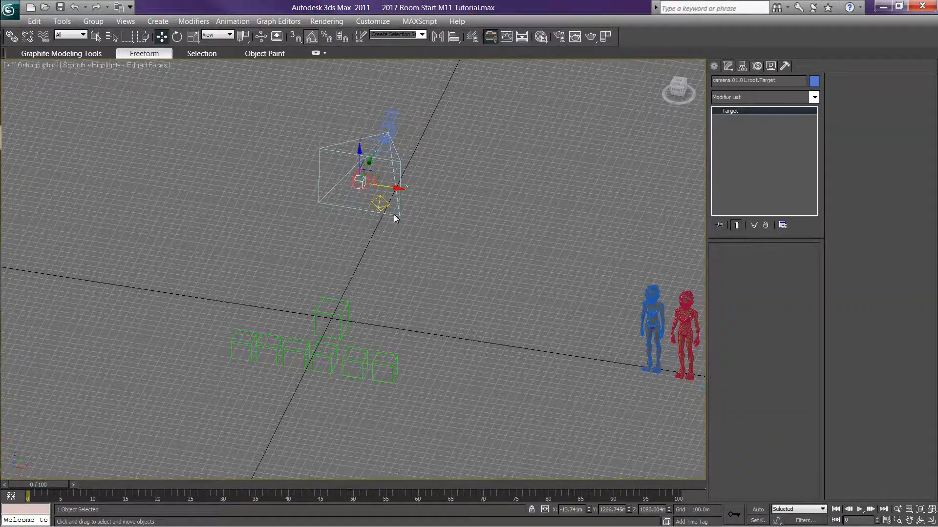
pyautogui.click(519, 225)
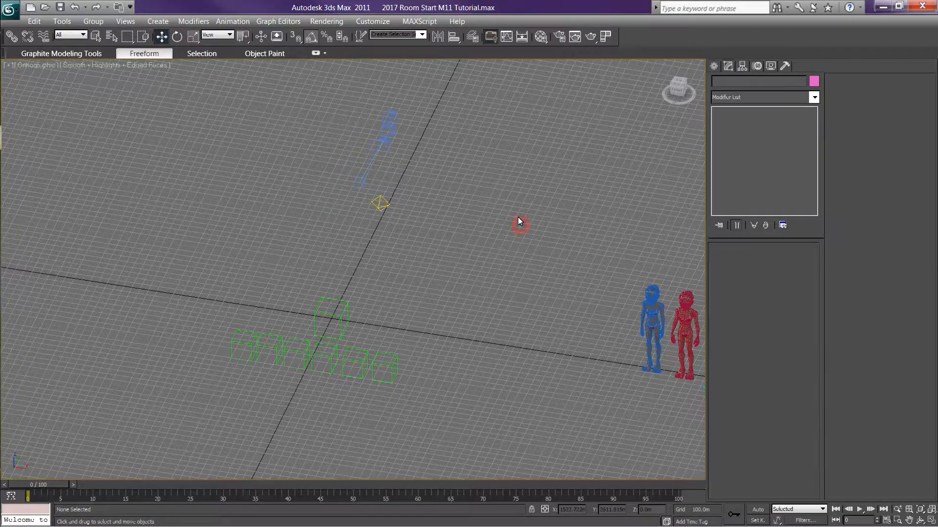
# Step: Examine the scene from several angles, including the straight top view and a low-angle view
pyautogui.scroll(-3, 518, 220)
pyautogui.scroll(2, 502, 237)
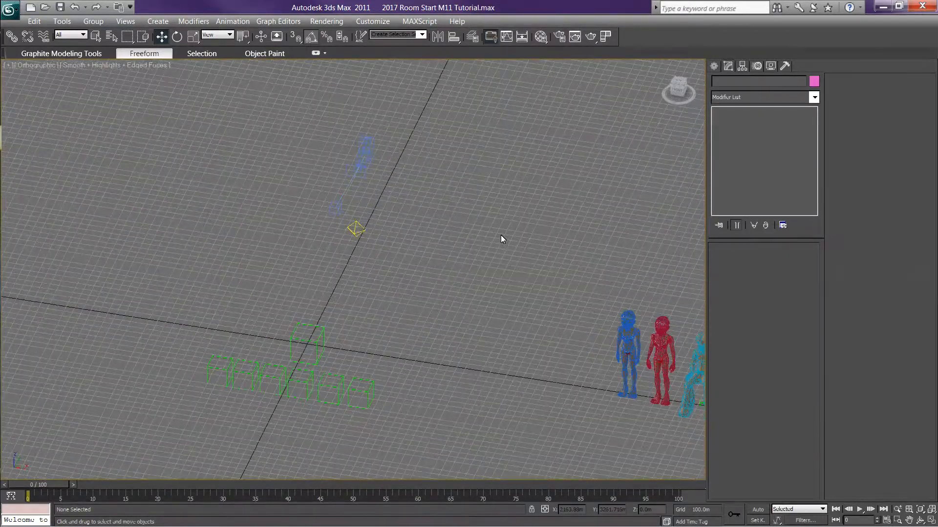
pyautogui.scroll(-2, 500, 236)
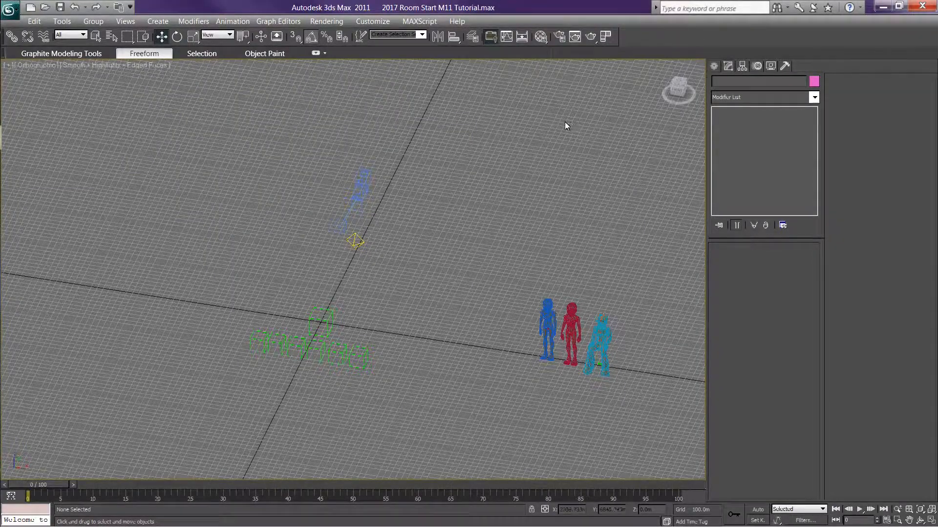
pyautogui.click(680, 86)
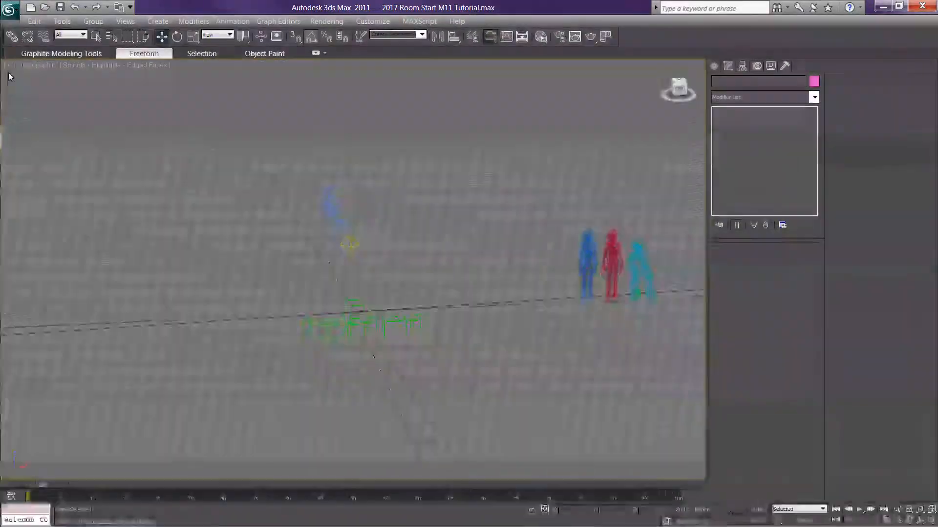
pyautogui.moveTo(21, 78); pyautogui.dragTo(682, 87)
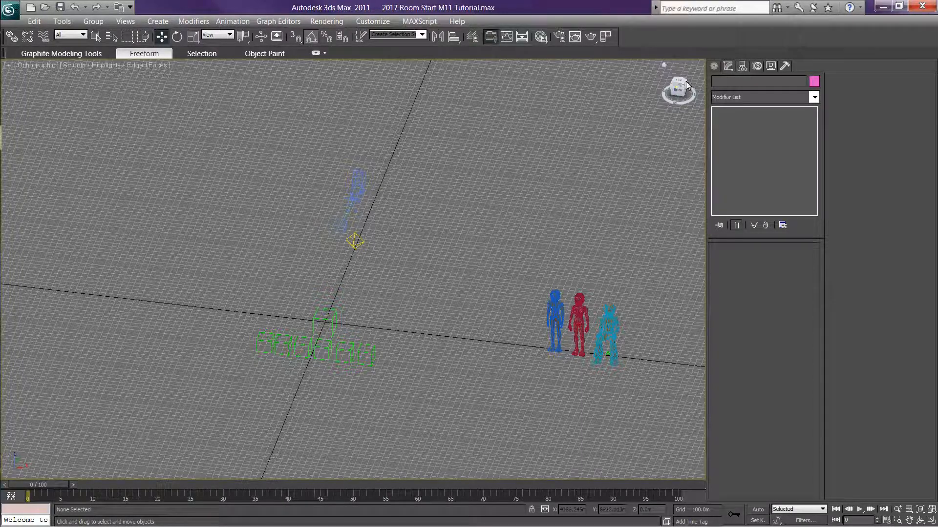
pyautogui.moveTo(679, 88)
pyautogui.mouseDown()
pyautogui.moveTo(593, 83)
pyautogui.moveTo(558, 108)
pyautogui.moveTo(563, 130)
pyautogui.moveTo(639, 86)
pyautogui.moveTo(687, 82)
pyautogui.moveTo(693, 103)
pyautogui.moveTo(683, 87)
pyautogui.mouseUp()
pyautogui.click(680, 86)
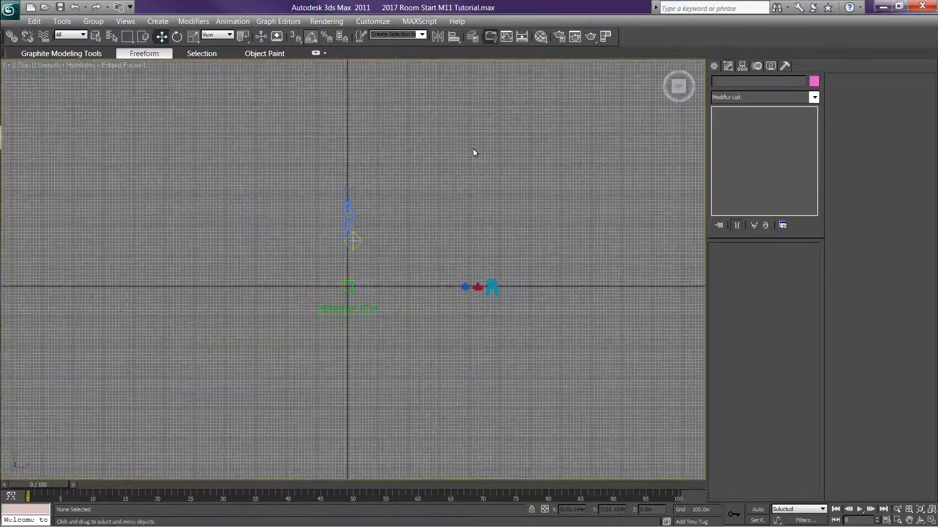
pyautogui.moveTo(448, 154); pyautogui.dragTo(486, 151, button='middle')
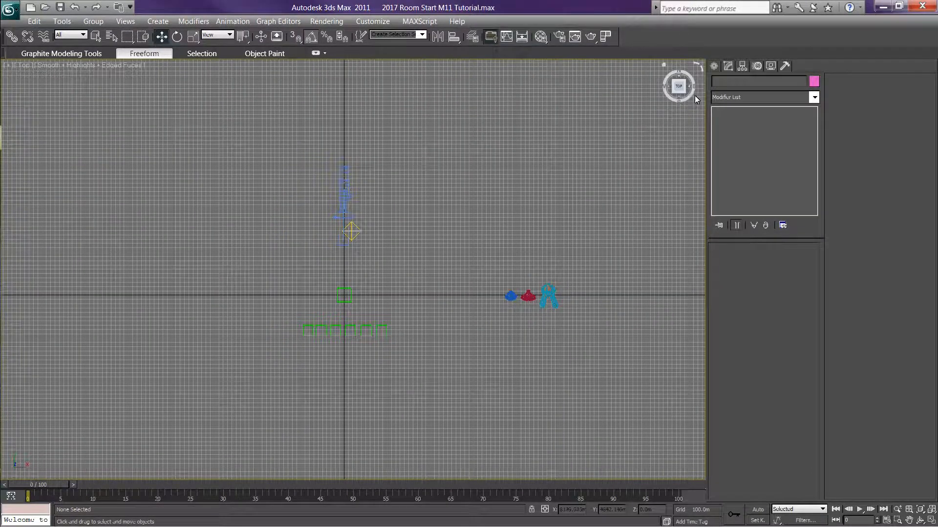
pyautogui.moveTo(678, 87); pyautogui.dragTo(677, 467)
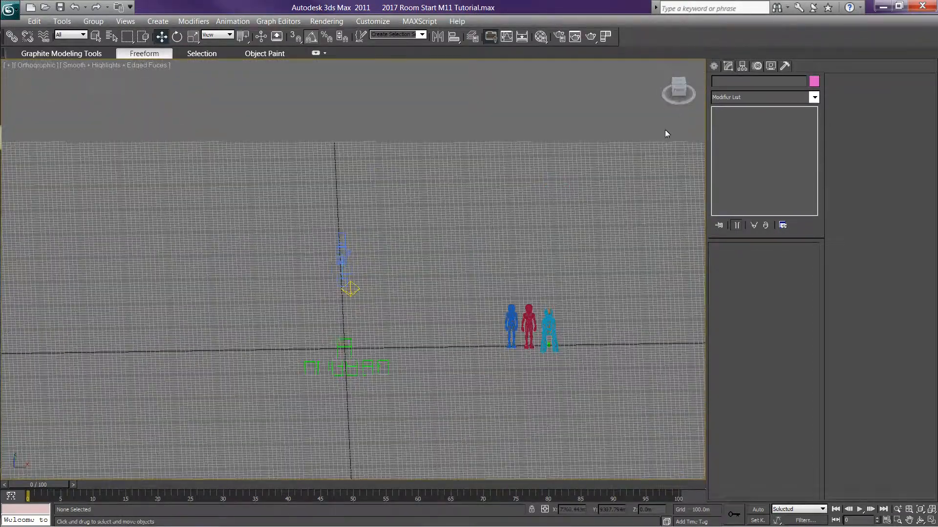
# Step: Start the Box command from the standard primitives
pyautogui.click(714, 67)
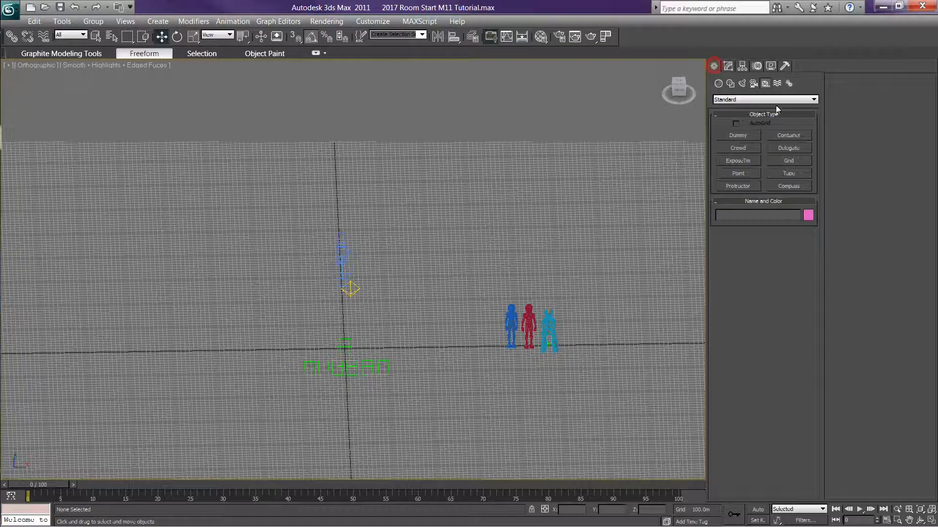
pyautogui.click(717, 84)
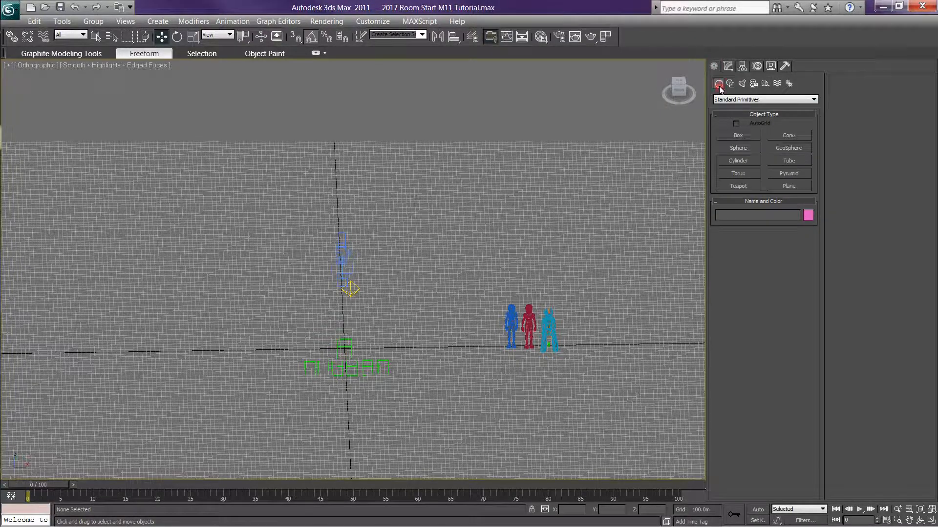
pyautogui.click(738, 136)
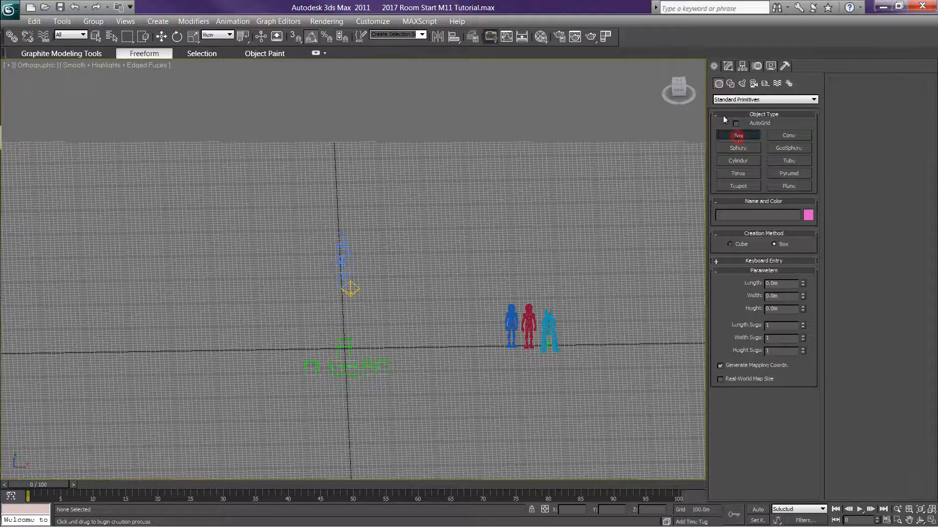
# Step: Try drawing a box near the grid origin in the top view, and discard each attempt
pyautogui.click(681, 84)
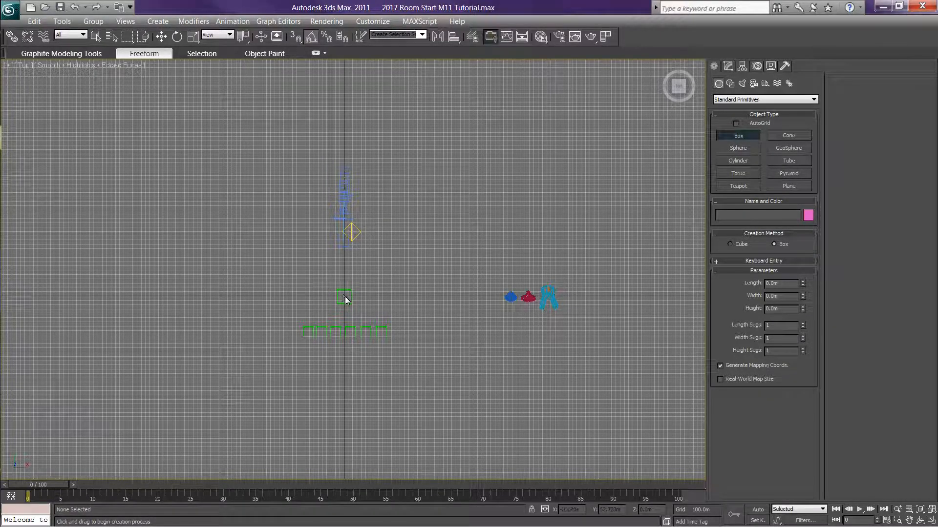
pyautogui.moveTo(344, 299); pyautogui.dragTo(546, 102)
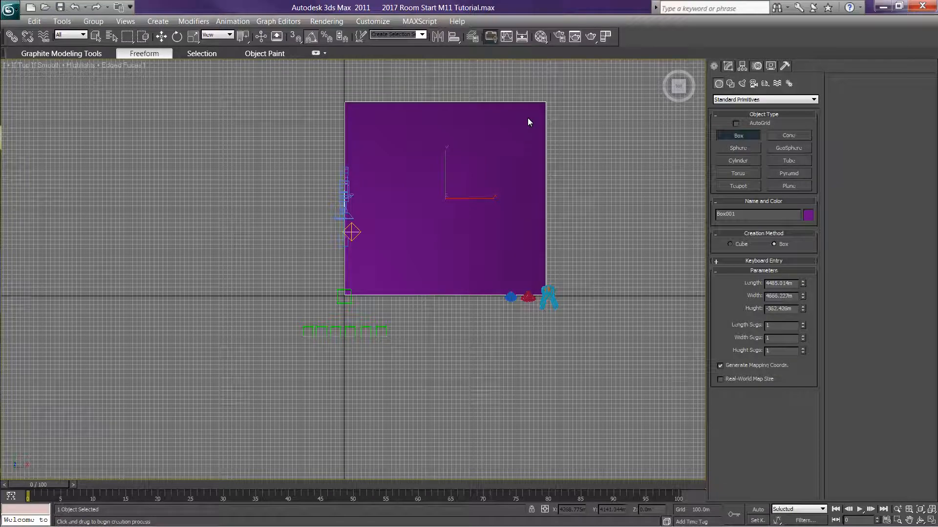
pyautogui.rightClick(527, 118)
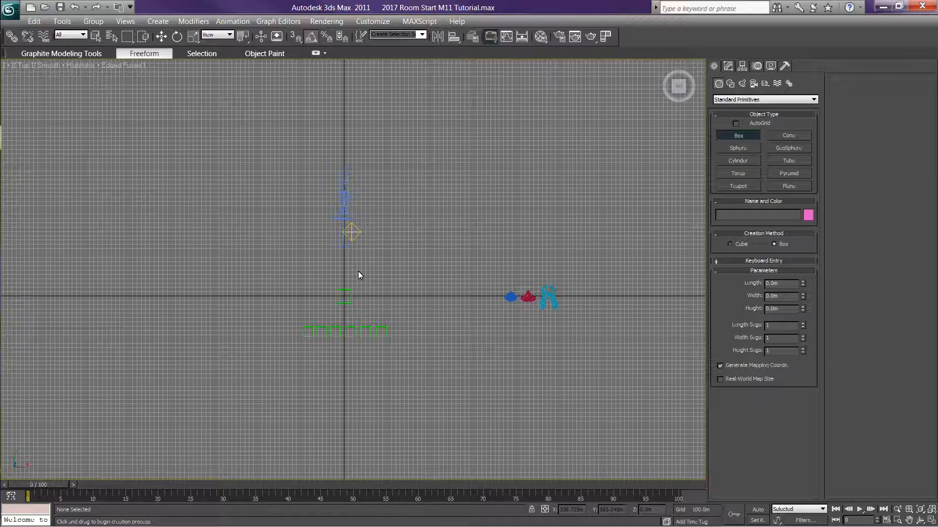
pyautogui.moveTo(359, 271)
pyautogui.mouseDown()
pyautogui.moveTo(393, 219)
pyautogui.moveTo(522, 144)
pyautogui.moveTo(550, 93)
pyautogui.moveTo(568, 90)
pyautogui.moveTo(558, 87)
pyautogui.mouseUp()
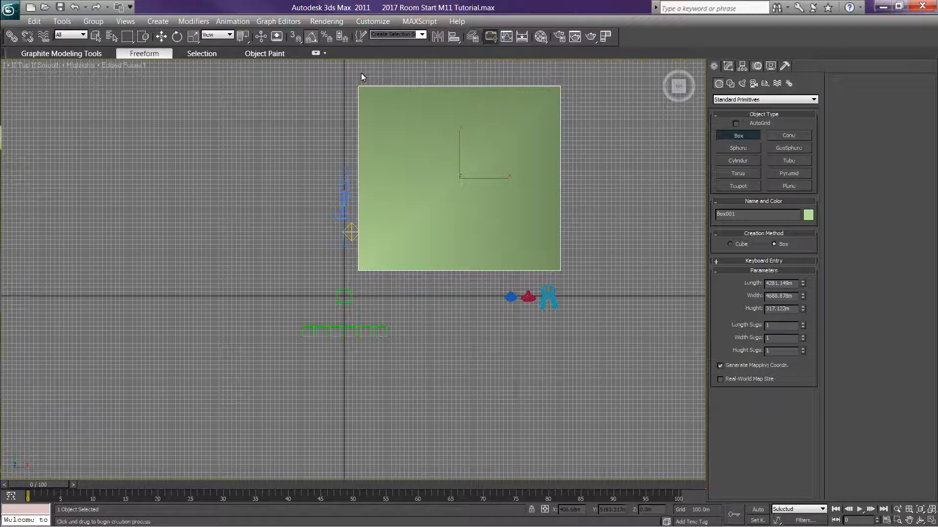
pyautogui.click(459, 92)
pyautogui.click(75, 7)
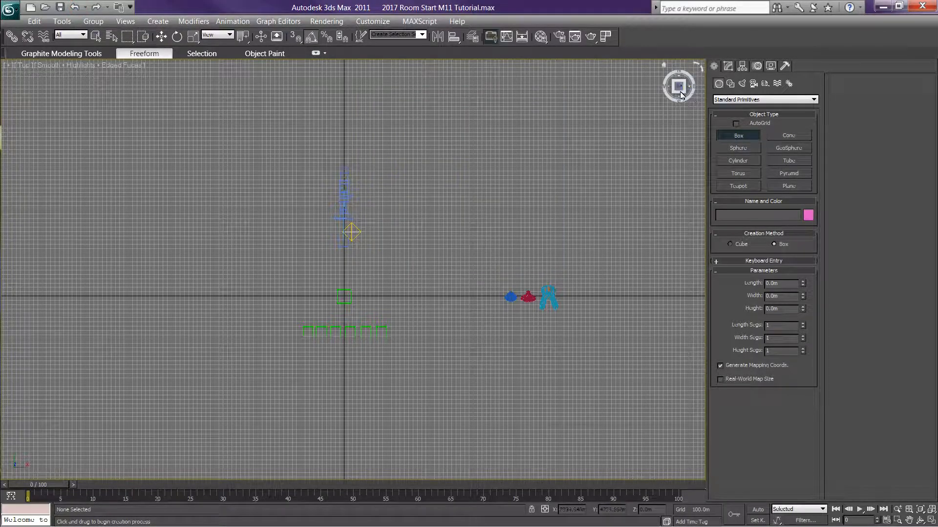
# Step: Draw a box in an angled view, about 6608 m long, 5122 m wide and 2939 m high, and exit box creation
pyautogui.moveTo(679, 92); pyautogui.dragTo(379, 265)
pyautogui.moveTo(315, 235); pyautogui.dragTo(454, 465)
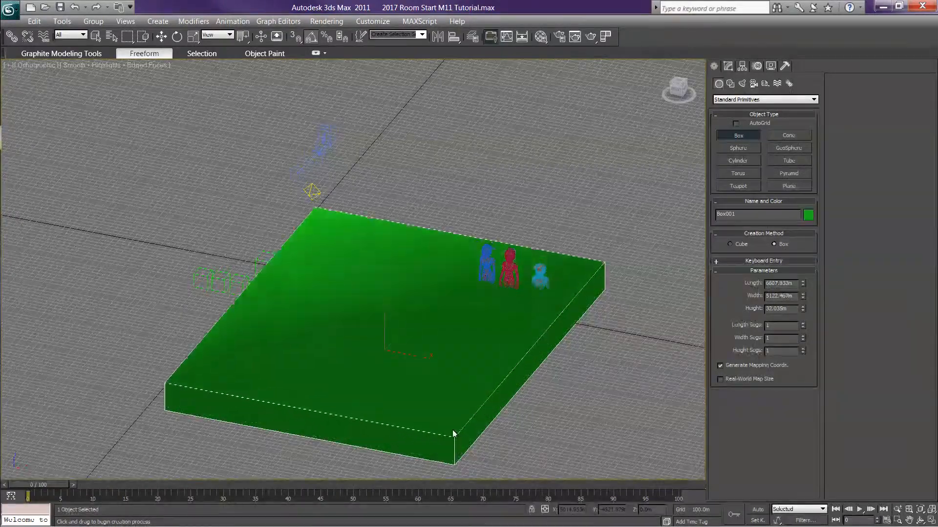
pyautogui.click(446, 286)
pyautogui.rightClick(447, 286)
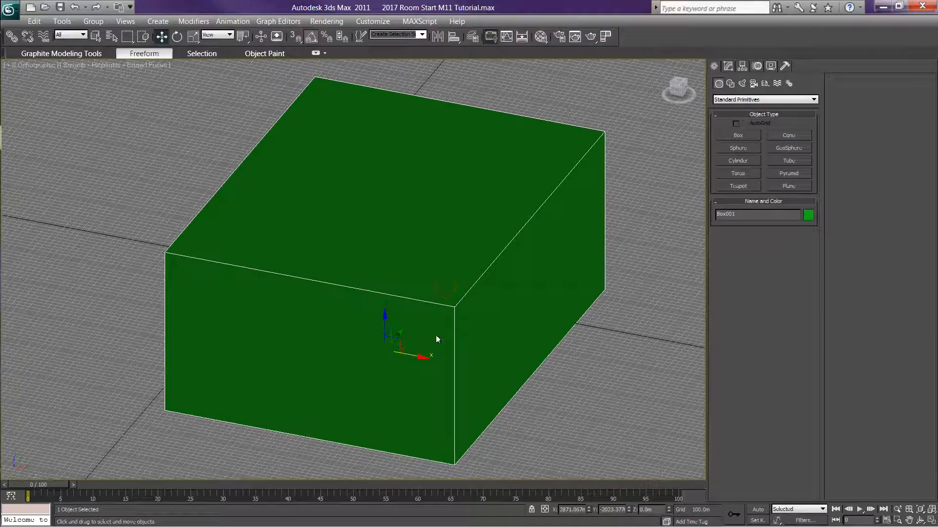
# Step: Reset the box's X and Y position to 0.0m and deselect it
pyautogui.scroll(-3, 436, 339)
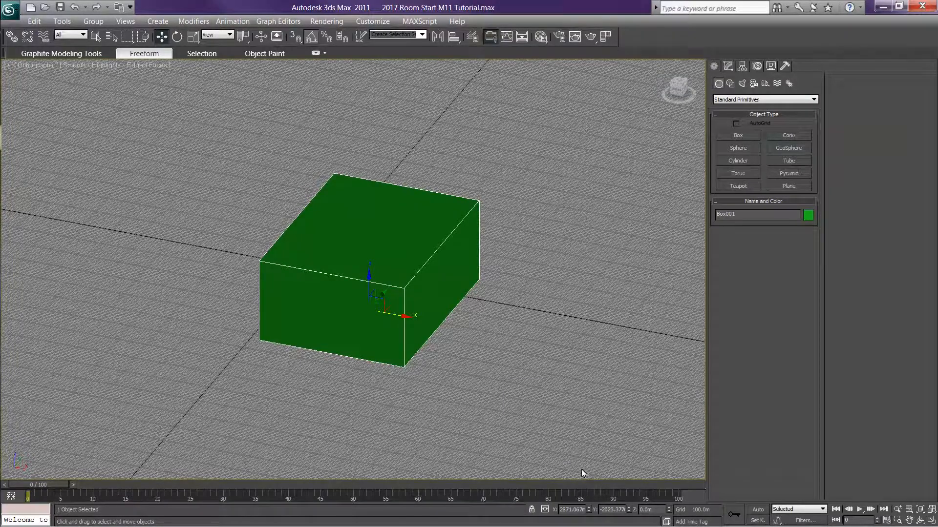
pyautogui.rightClick(589, 510)
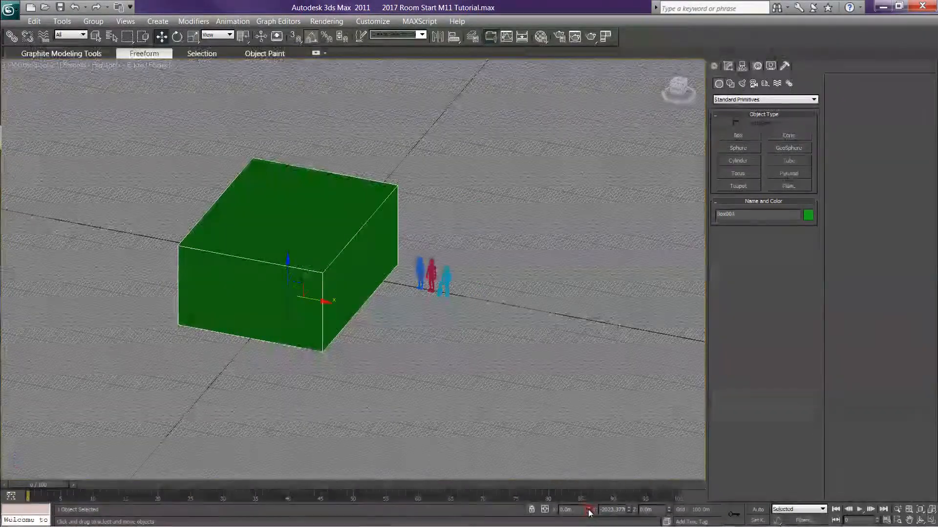
pyautogui.rightClick(629, 510)
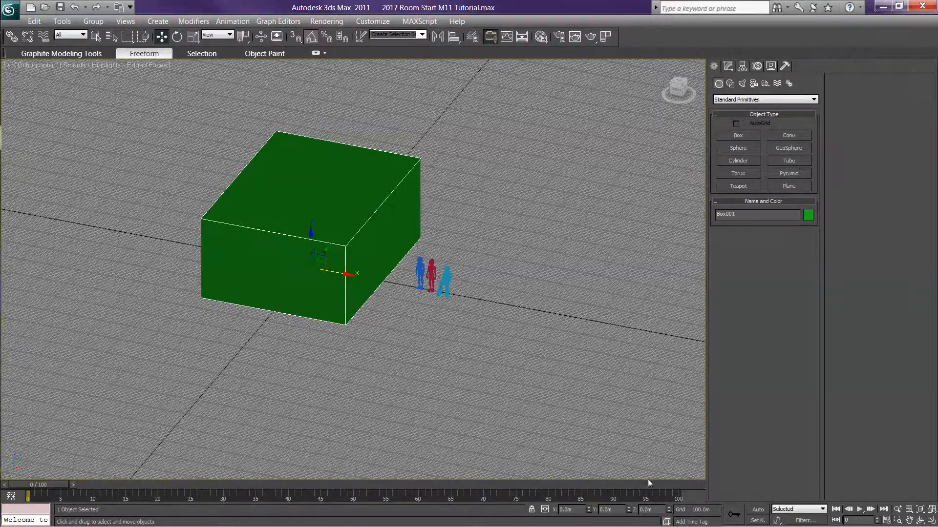
pyautogui.click(529, 418)
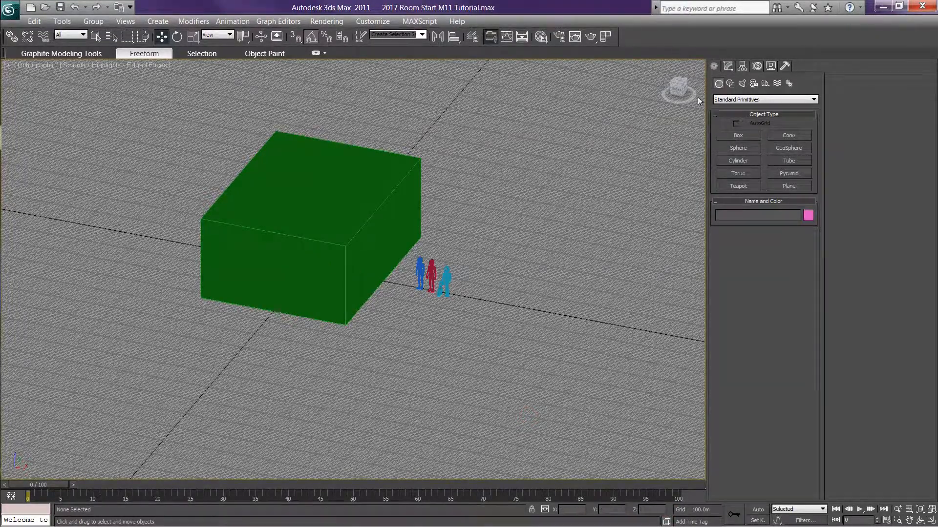
# Step: Enable Backface Cull in the green box's object properties
pyautogui.moveTo(683, 88)
pyautogui.mouseDown()
pyautogui.moveTo(610, 89)
pyautogui.moveTo(697, 82)
pyautogui.mouseUp()
pyautogui.moveTo(465, 323); pyautogui.dragTo(490, 391, button='middle')
pyautogui.scroll(3, 489, 346)
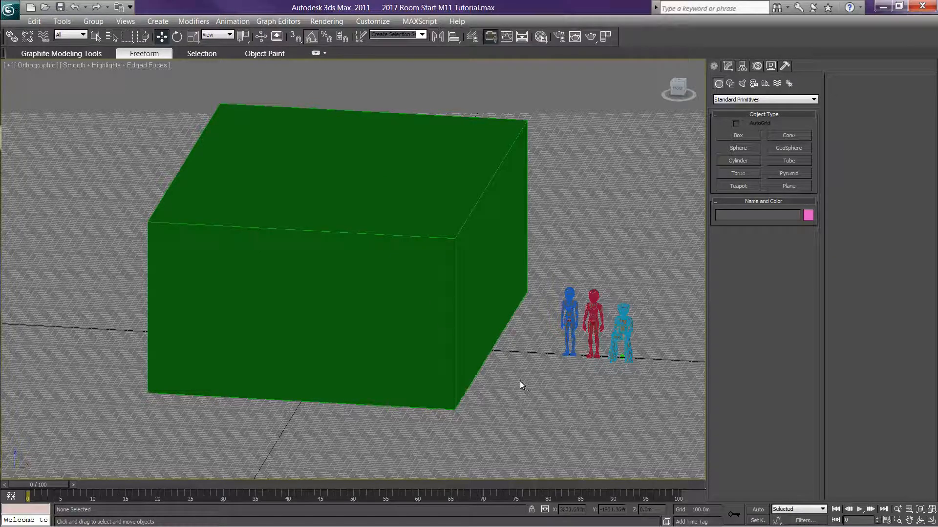
pyautogui.click(476, 337)
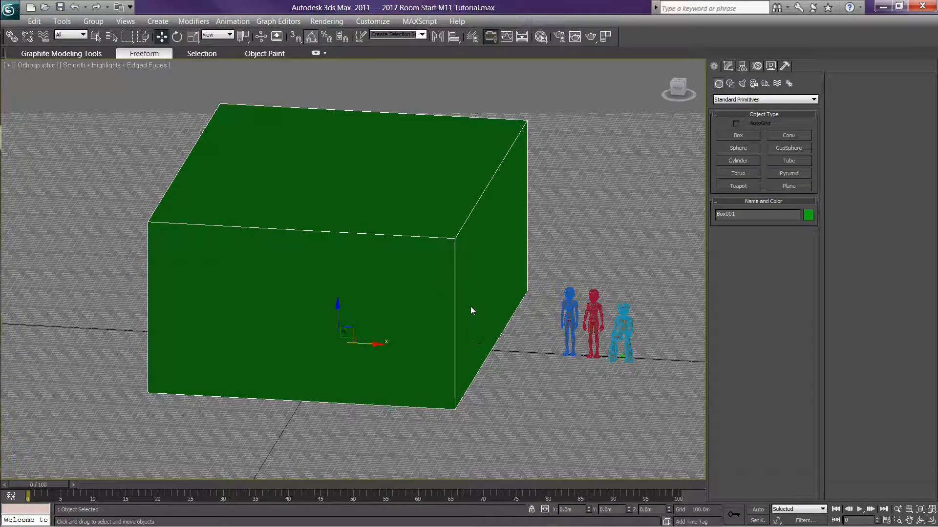
pyautogui.rightClick(469, 256)
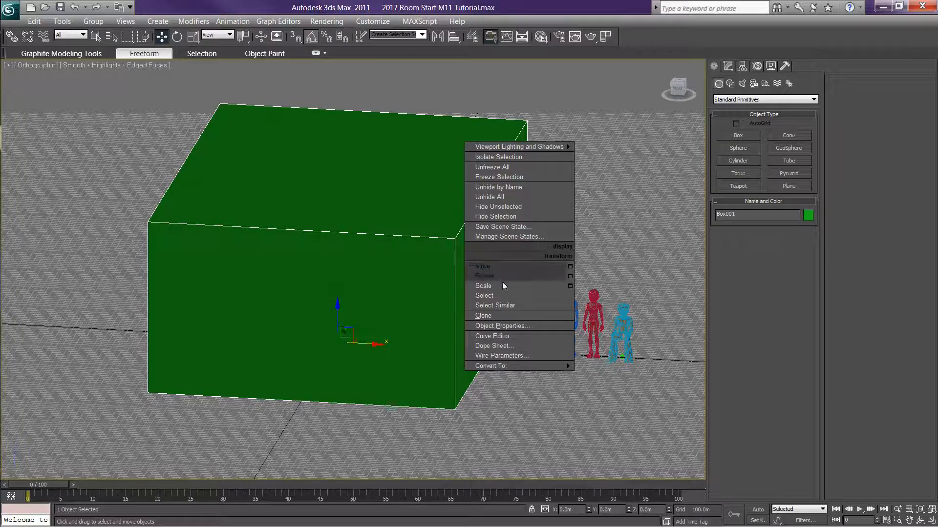
pyautogui.click(511, 325)
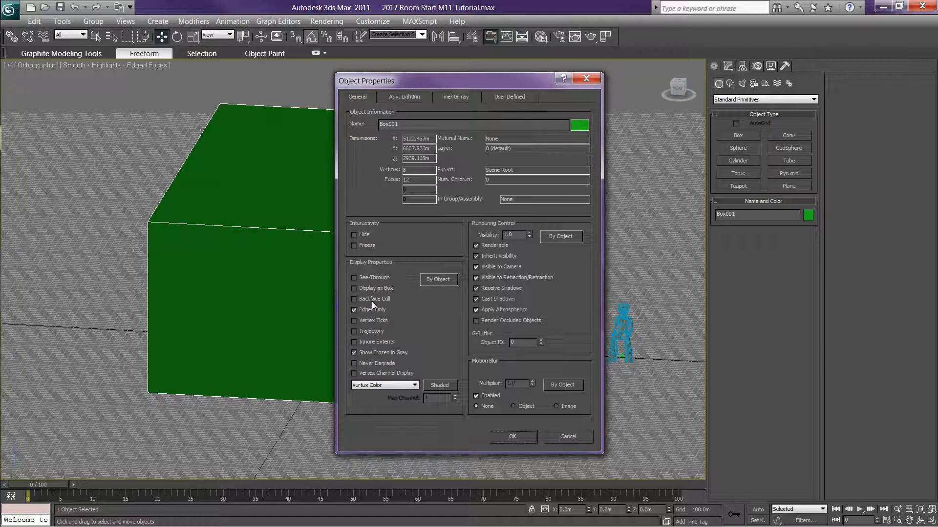
pyautogui.click(354, 299)
pyautogui.click(514, 436)
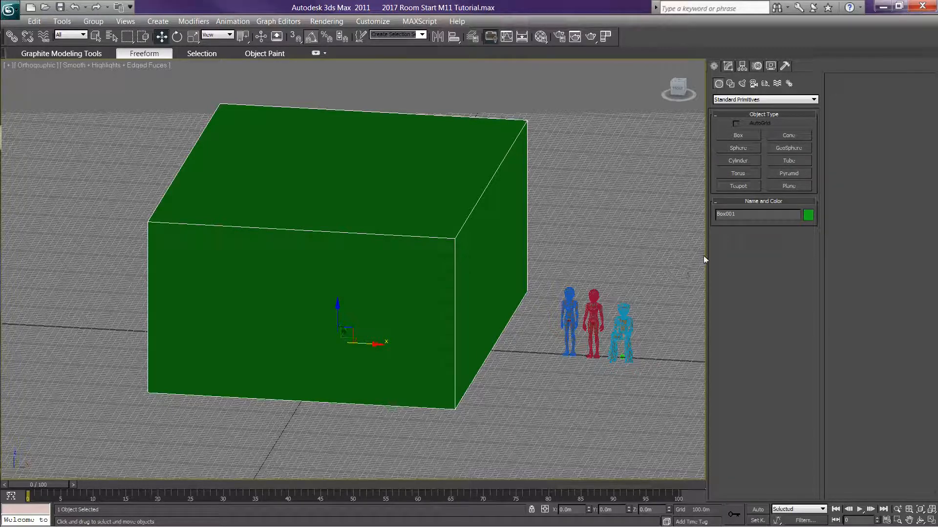
# Step: Show the box's modifiable length, width and height parameters, and deselect the box
pyautogui.click(728, 67)
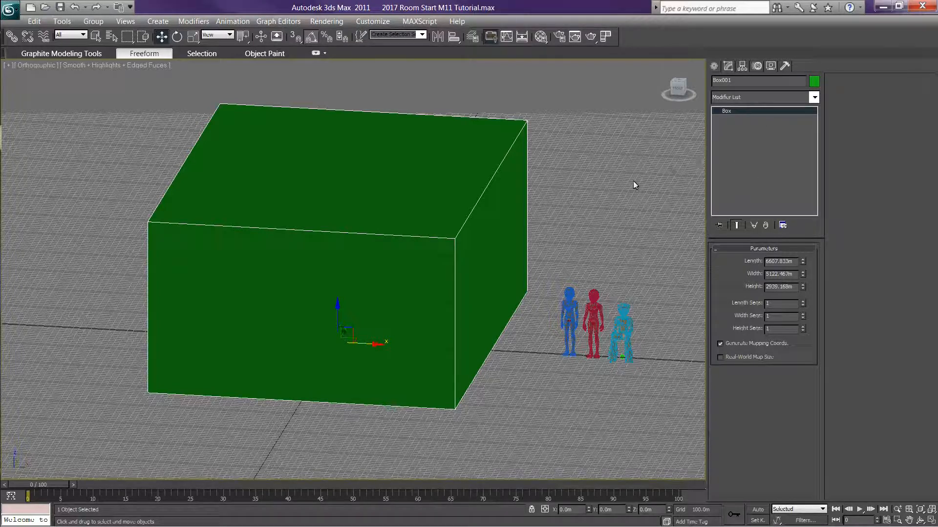
pyautogui.click(582, 233)
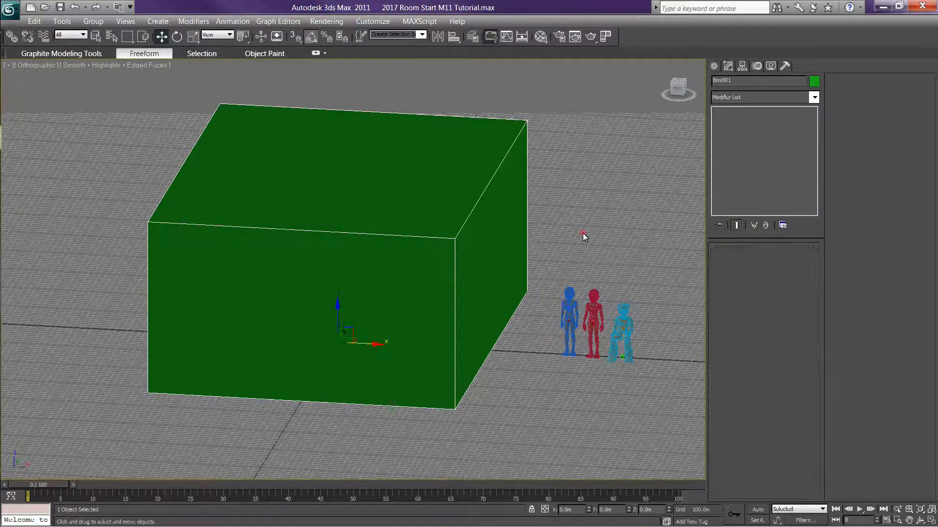
# Step: Add a Normal modifier to the green box so its normals are flipped
pyautogui.click(463, 230)
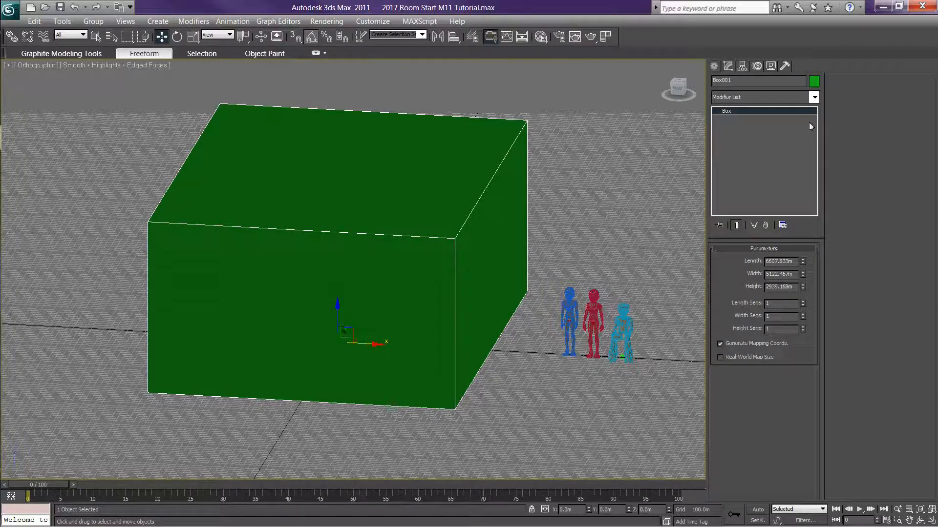
pyautogui.click(814, 97)
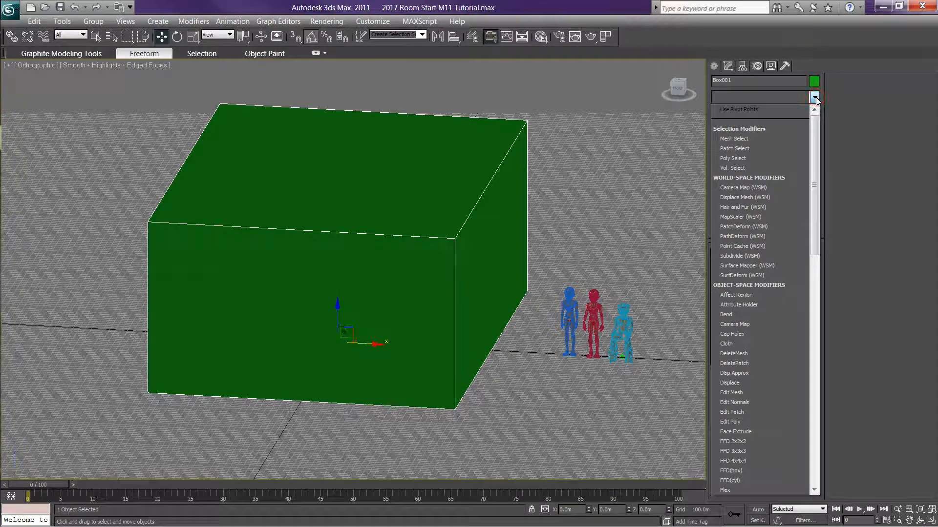
pyautogui.click(814, 97)
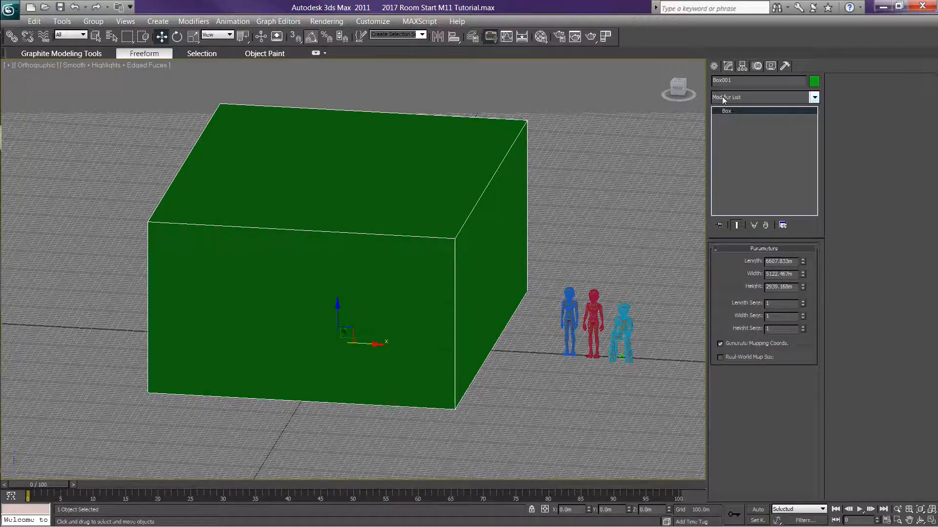
pyautogui.click(814, 97)
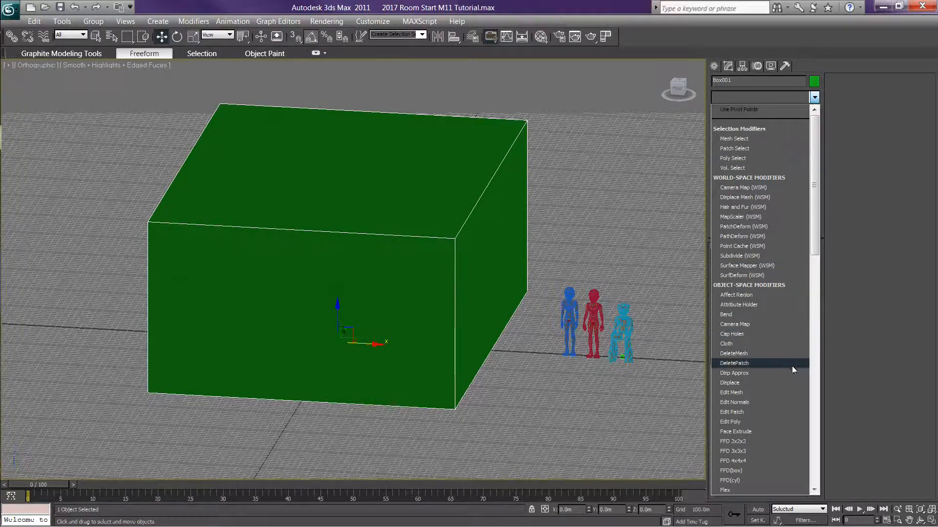
pyautogui.scroll(-3, 763, 408)
pyautogui.scroll(-6, 764, 412)
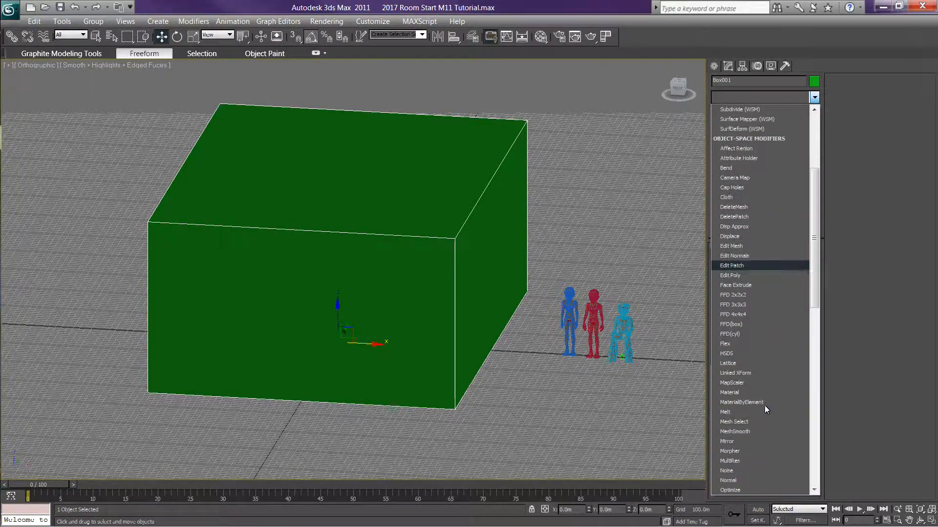
pyautogui.scroll(-3, 777, 336)
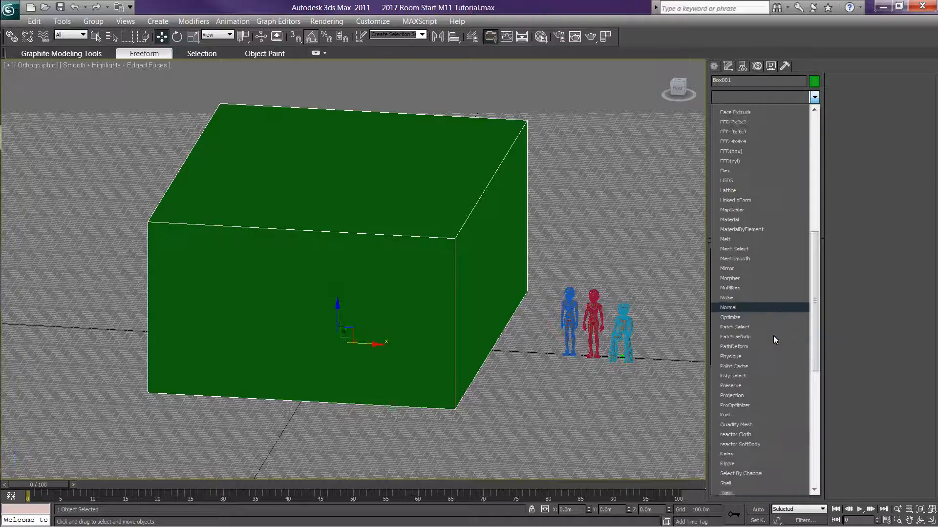
pyautogui.scroll(-1, 782, 331)
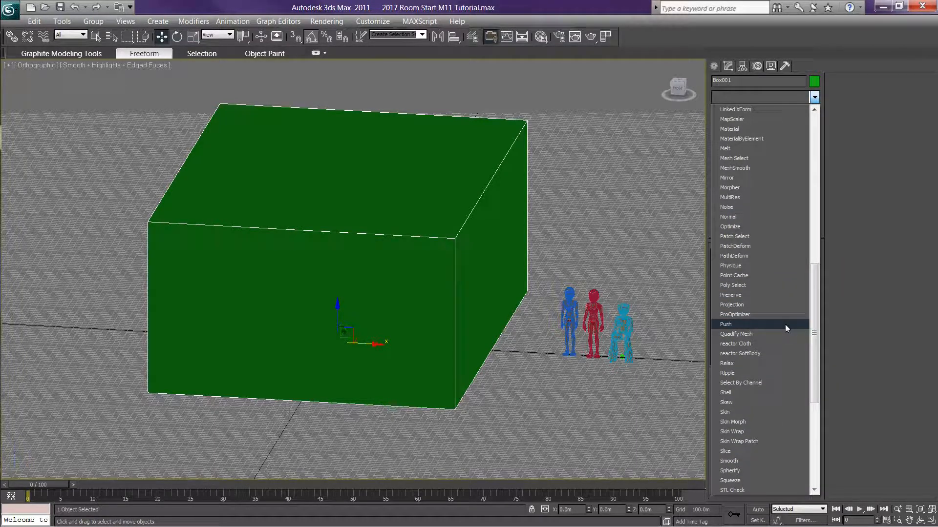
pyautogui.scroll(1, 784, 324)
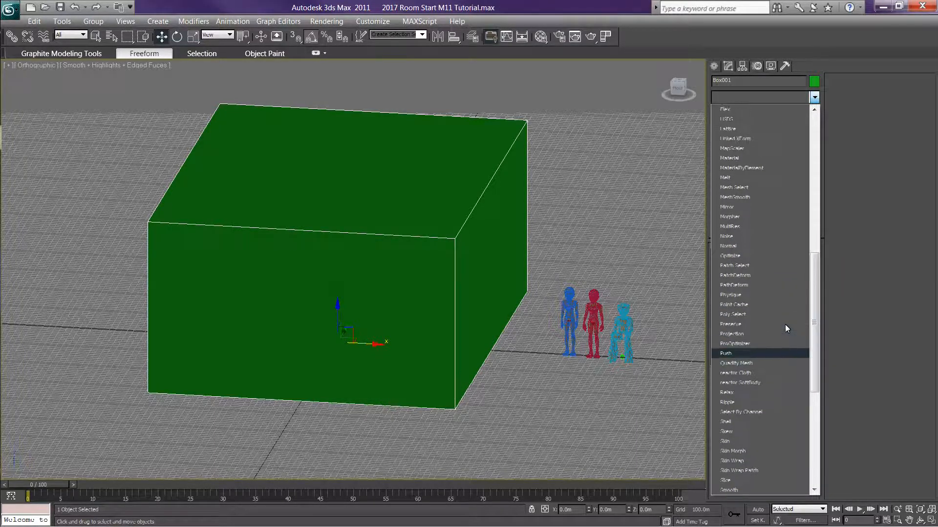
pyautogui.click(742, 246)
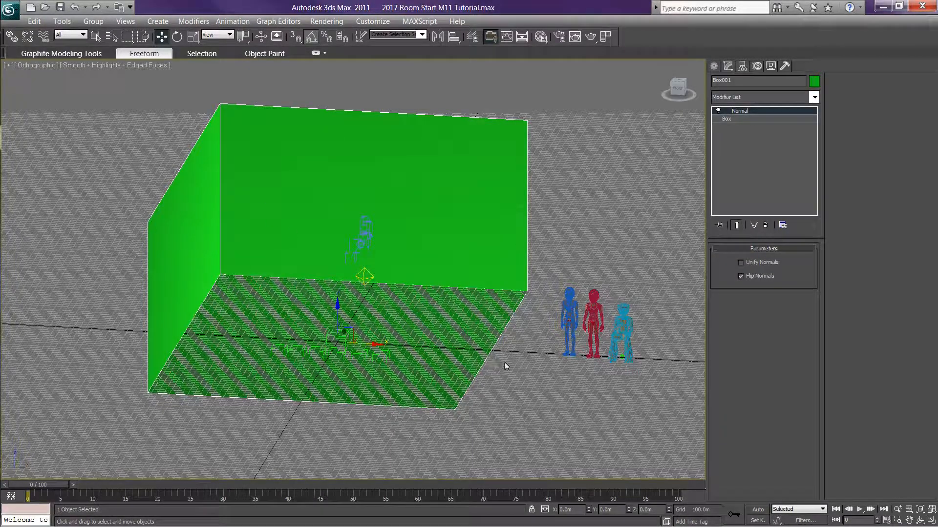
# Step: Examine the flipped box from several angles, checking which walls, floor and ceiling show from above and from below
pyautogui.moveTo(686, 95); pyautogui.dragTo(287, 89)
pyautogui.moveTo(287, 90)
pyautogui.keyDown('alt'); pyautogui.mouseDown(button='middle')
pyautogui.moveTo(308, 95)
pyautogui.moveTo(297, 92)
pyautogui.moveTo(296, 102)
pyautogui.moveTo(288, 74)
pyautogui.mouseUp(button='middle'); pyautogui.keyUp('alt')
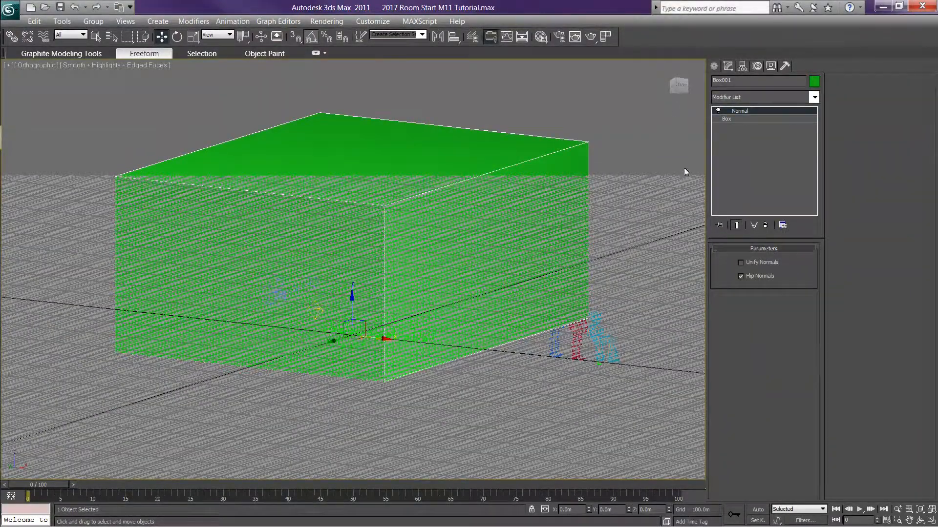
pyautogui.click(681, 100)
pyautogui.click(682, 100)
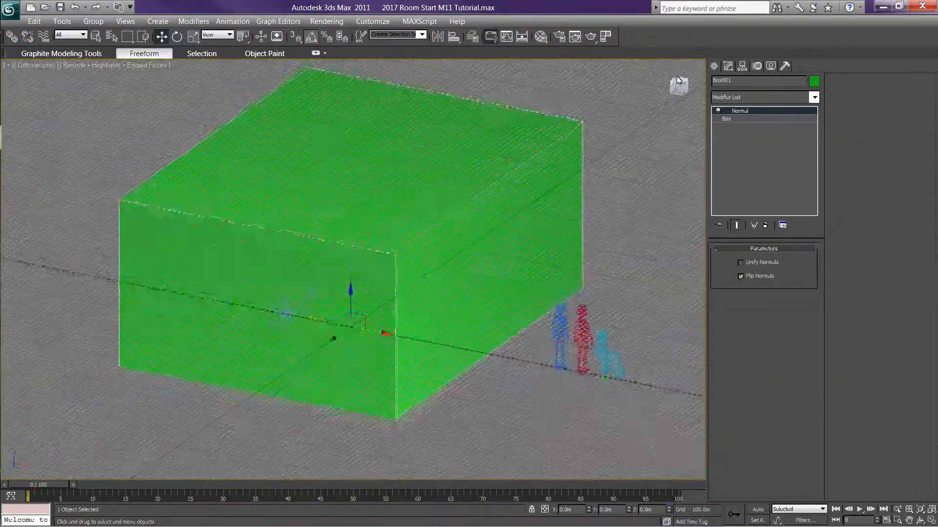
pyautogui.moveTo(676, 93); pyautogui.dragTo(690, 112)
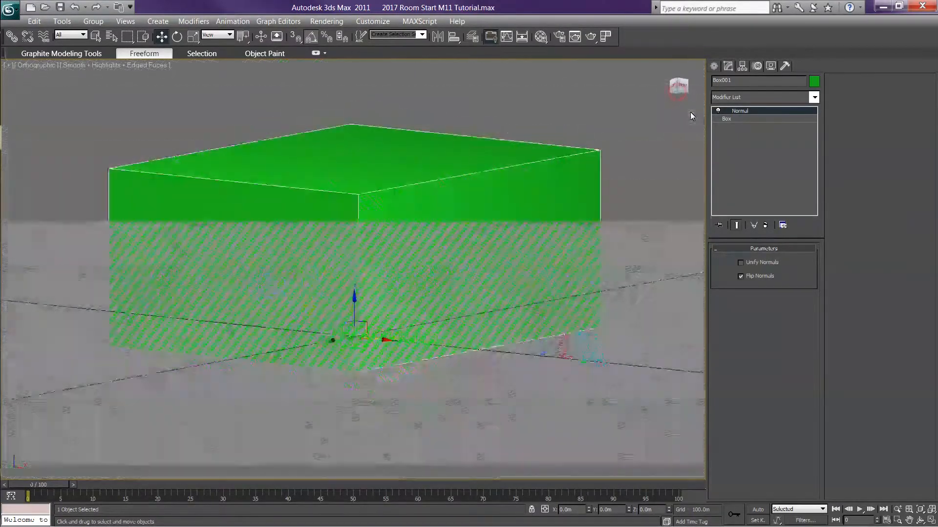
pyautogui.click(682, 85)
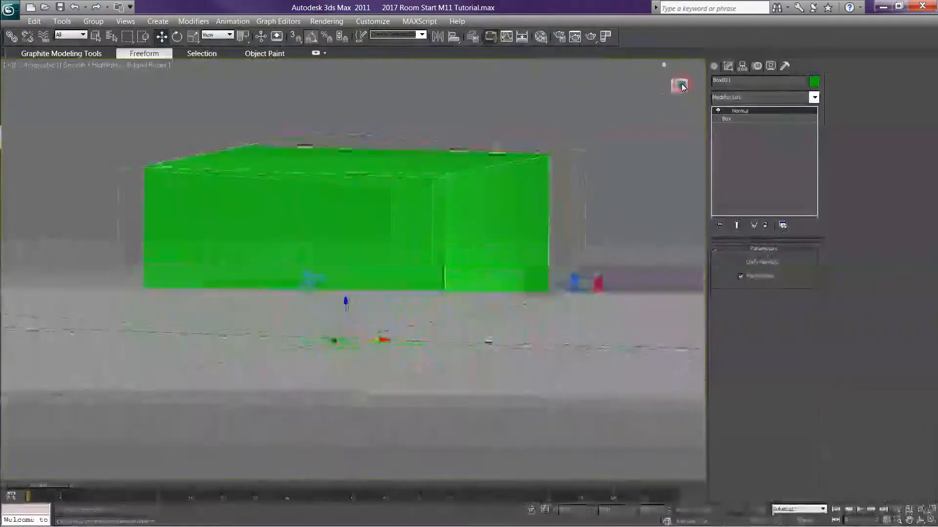
pyautogui.moveTo(682, 84); pyautogui.dragTo(689, 109)
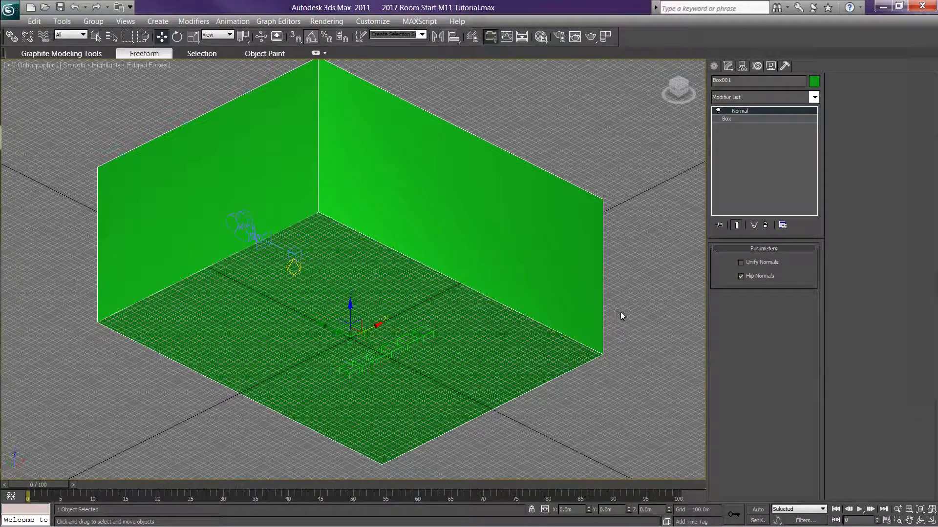
pyautogui.moveTo(628, 315); pyautogui.dragTo(635, 322, button='middle')
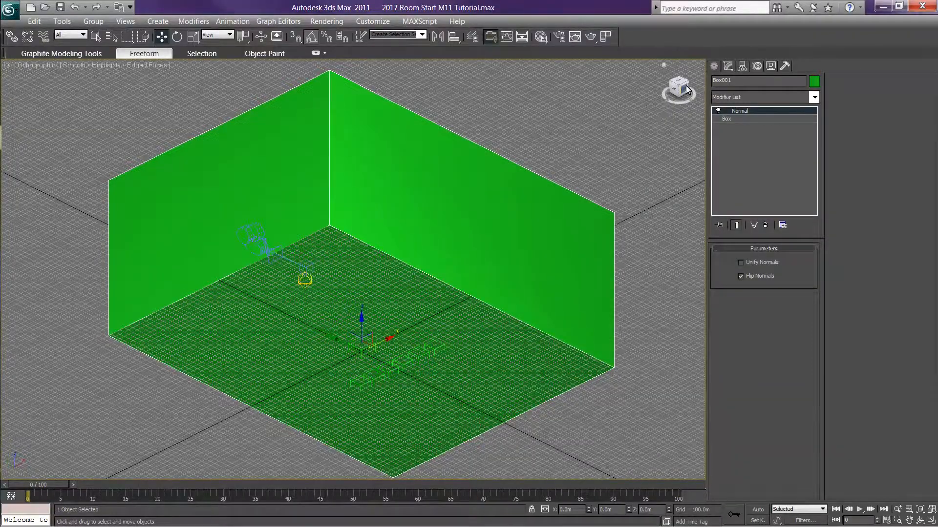
pyautogui.moveTo(682, 96); pyautogui.dragTo(474, 89)
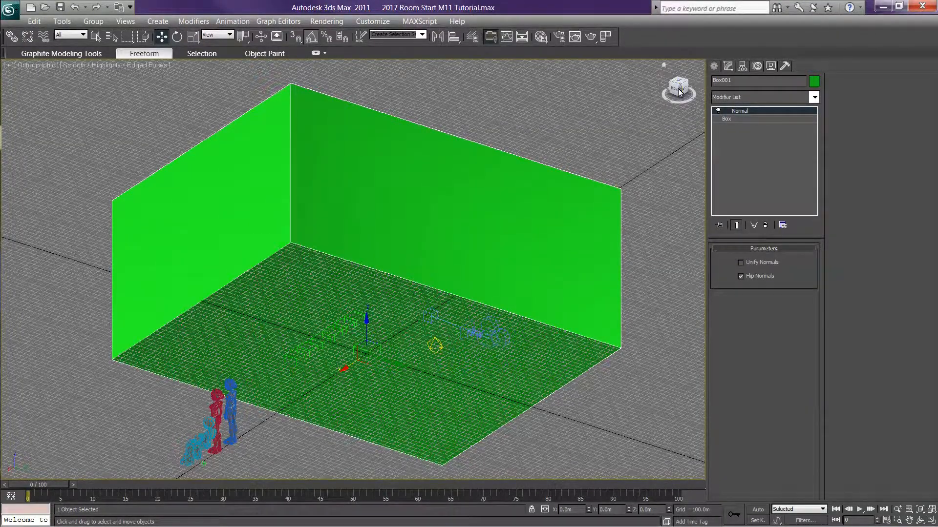
pyautogui.moveTo(673, 87); pyautogui.dragTo(660, 84)
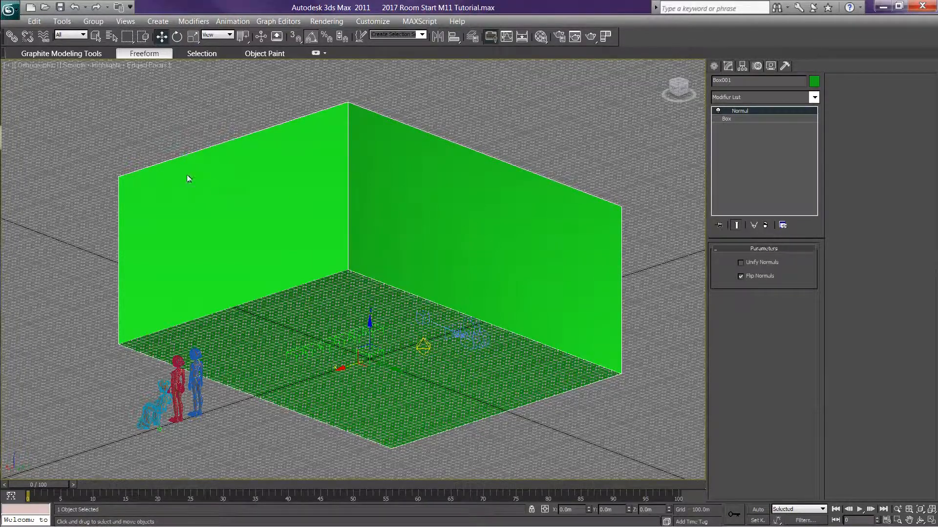
# Step: Open the Material Editor and show the sub-material list of the Tutorial Textures material
pyautogui.click(537, 39)
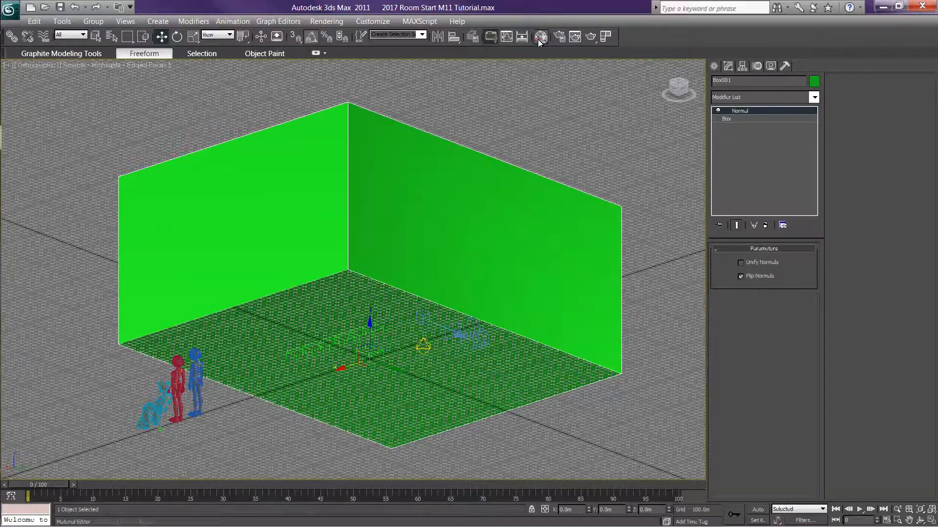
pyautogui.moveTo(0, 51); pyautogui.dragTo(177, 38)
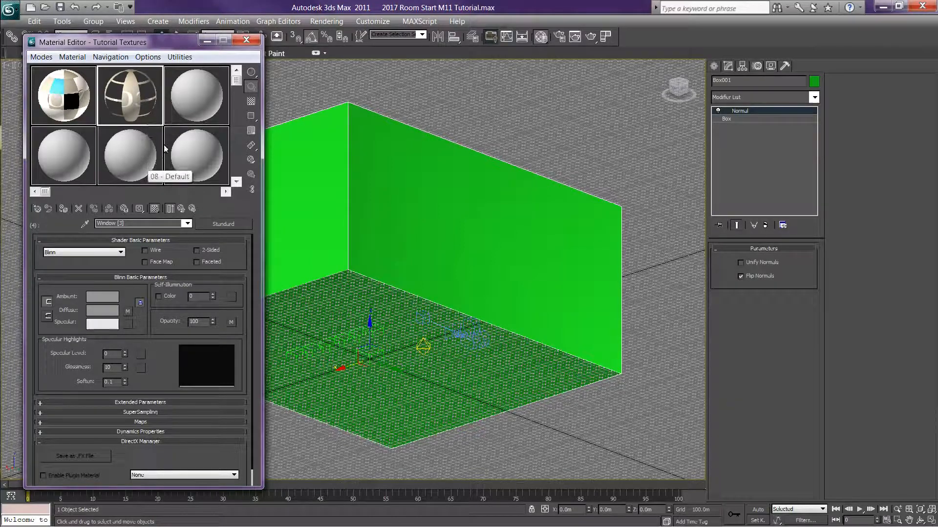
pyautogui.click(187, 223)
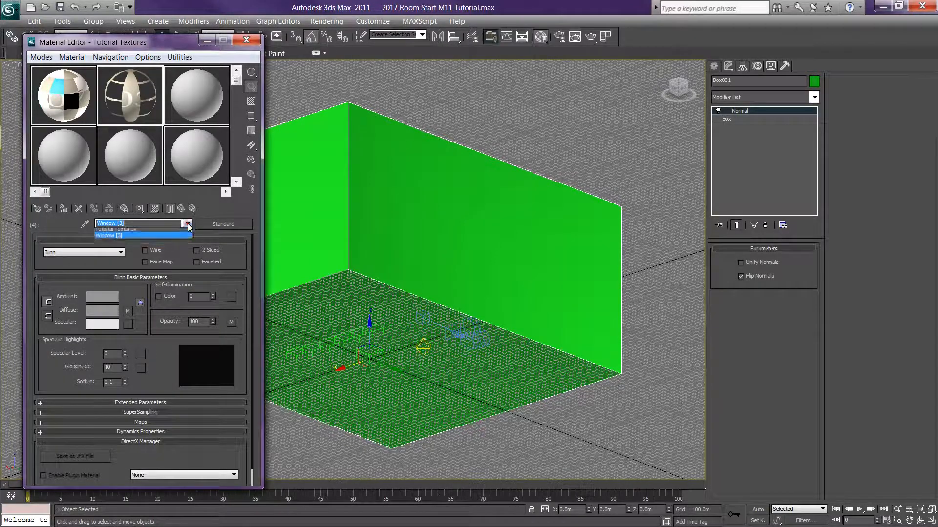
pyautogui.click(183, 233)
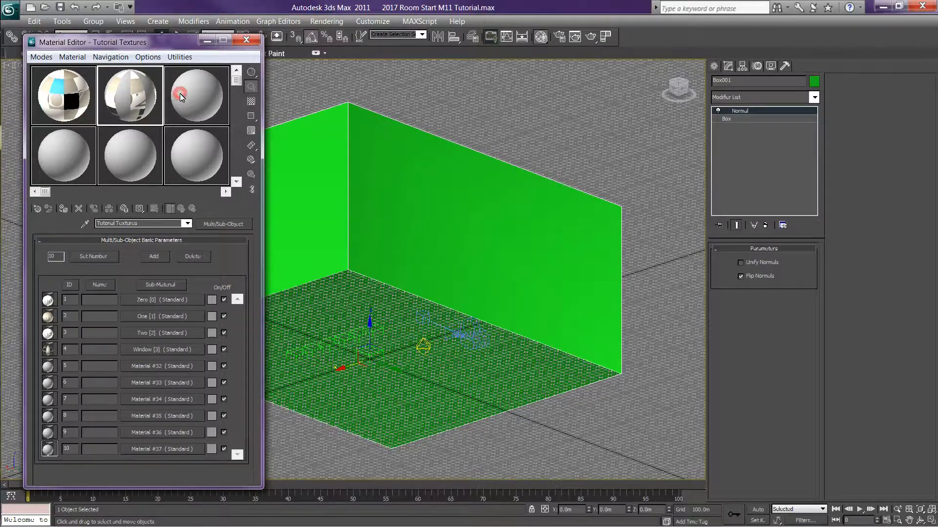
# Step: Convert the unused 03 - Default material to a Multi/Sub-Object material, keeping the old material as a sub-material
pyautogui.click(181, 96)
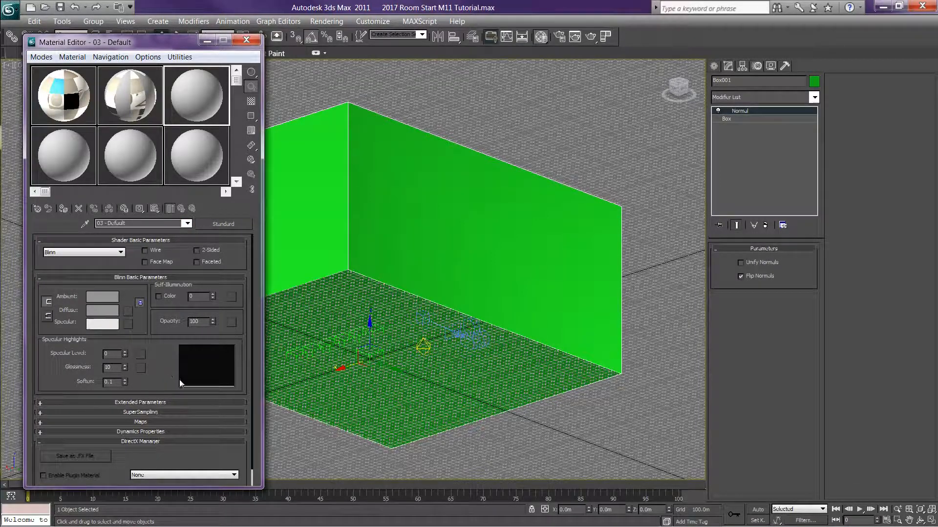
pyautogui.click(218, 225)
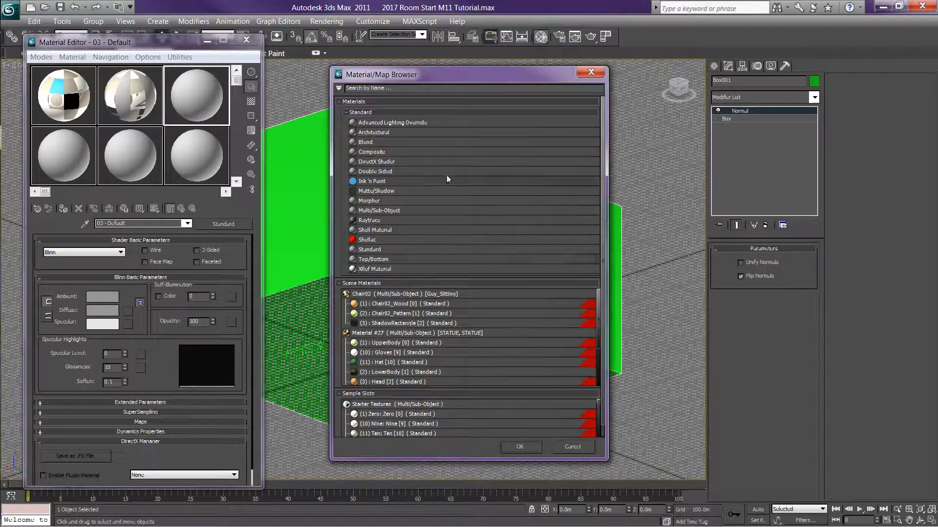
pyautogui.doubleClick(390, 211)
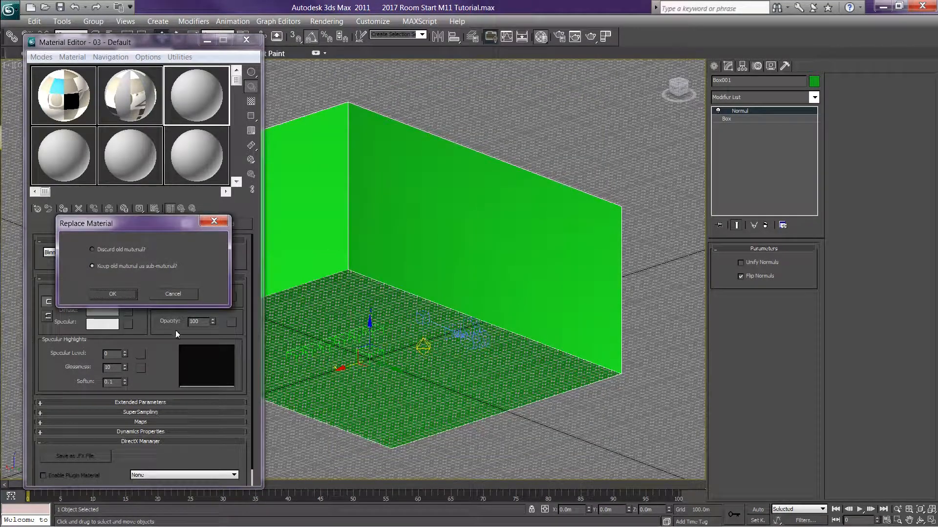
pyautogui.moveTo(118, 224); pyautogui.dragTo(154, 205)
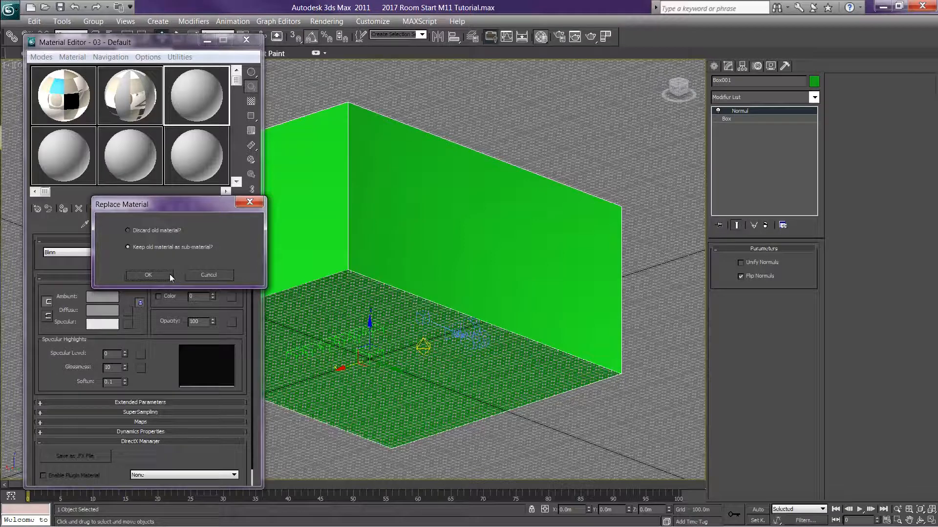
pyautogui.click(145, 277)
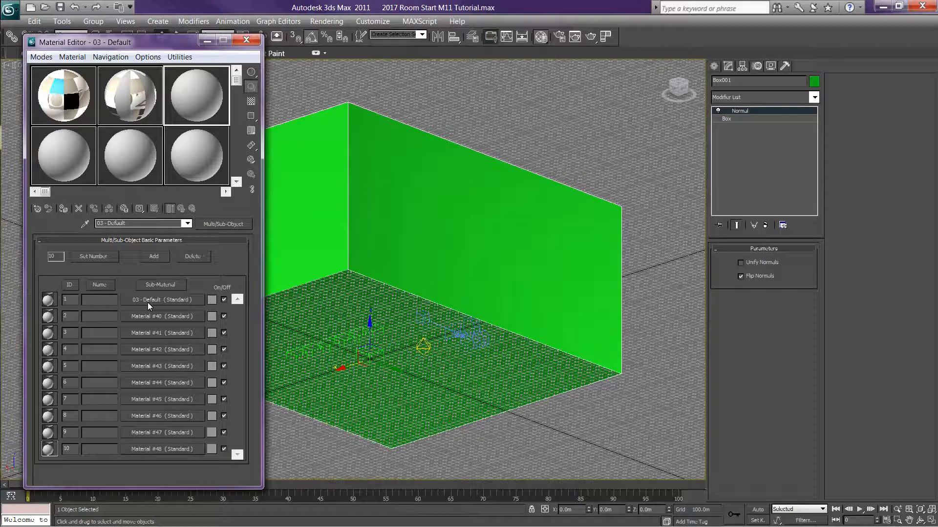
# Step: Assign the bitmap 00 from the 2017 Drv Textures folder as the diffuse map of the sub-material with ID 1
pyautogui.doubleClick(69, 299)
pyautogui.click(121, 224)
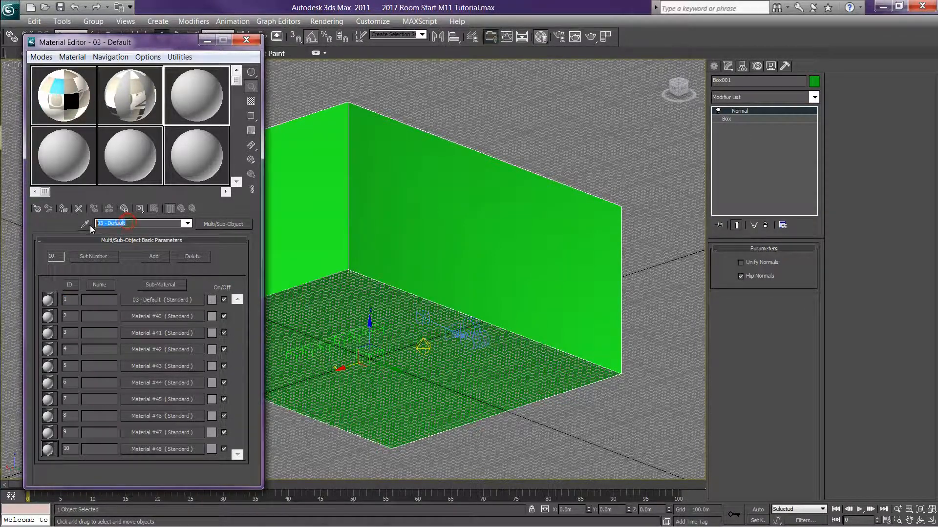
pyautogui.click(159, 300)
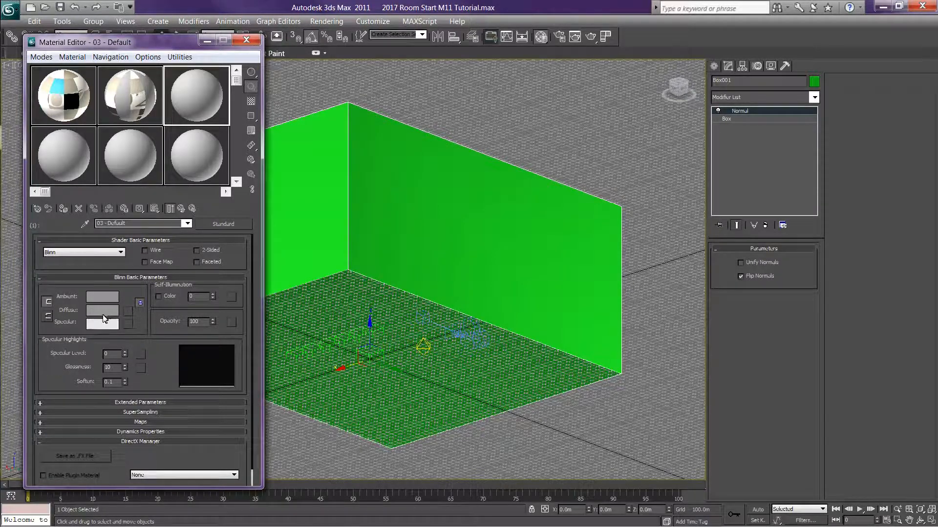
pyautogui.click(129, 311)
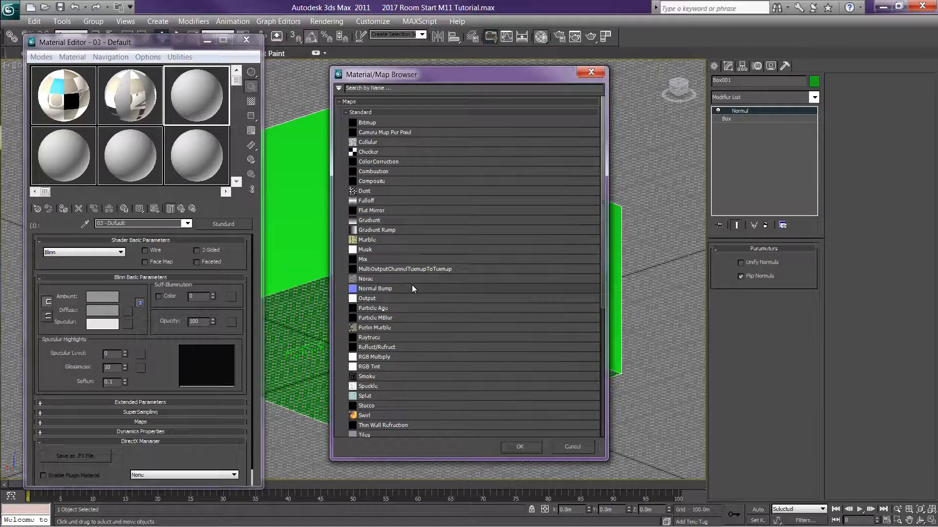
pyautogui.doubleClick(384, 123)
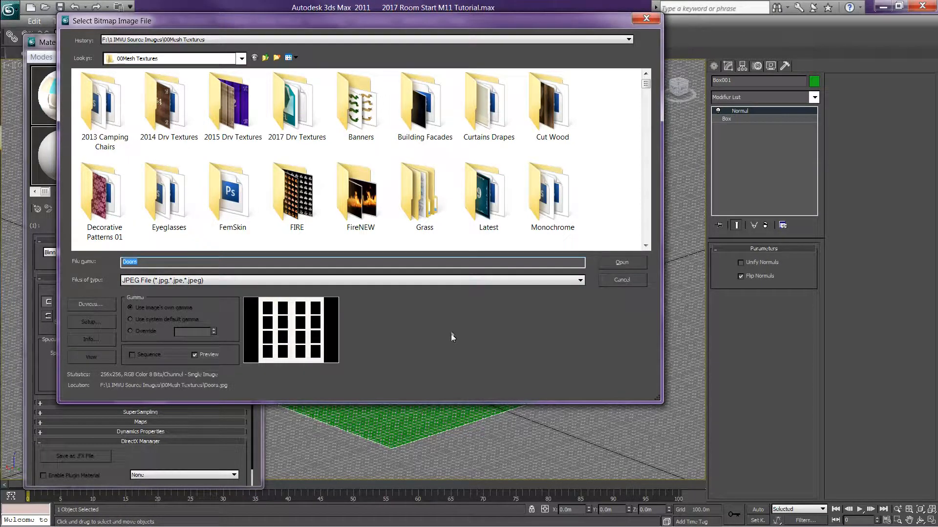
pyautogui.doubleClick(313, 112)
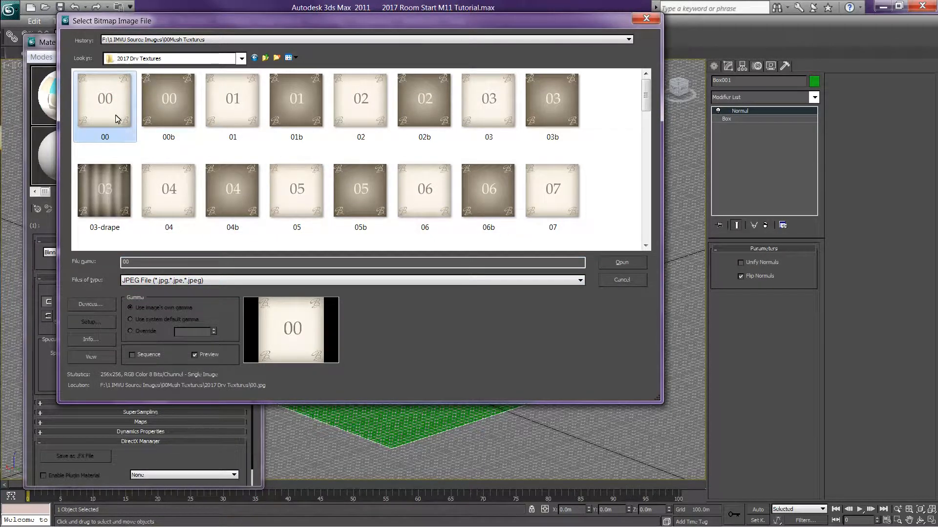
pyautogui.click(627, 265)
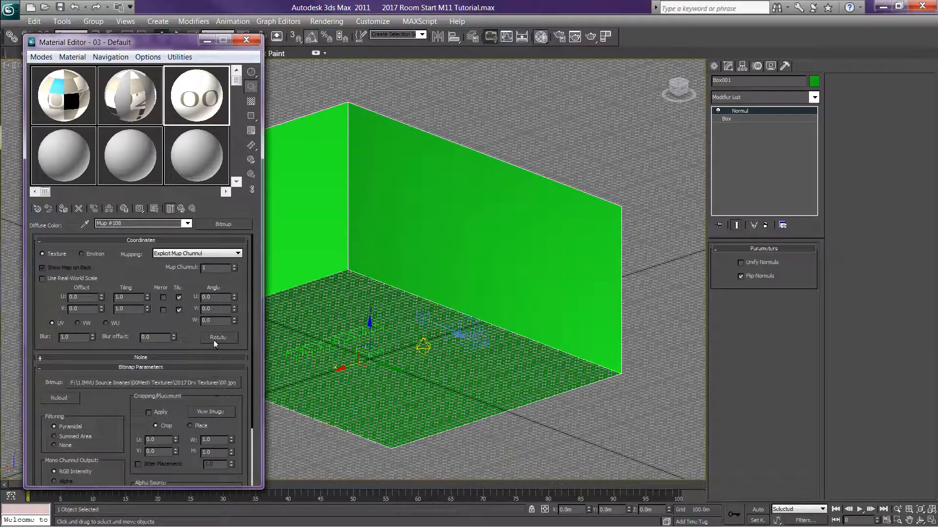
# Step: Return from the bitmap's settings to the sub-material list of the parent 03 - Default material
pyautogui.click(187, 224)
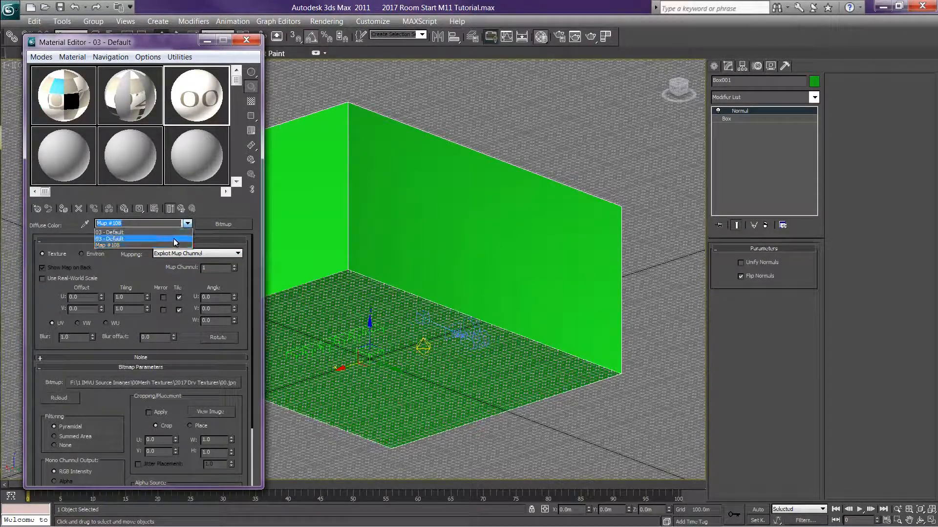
pyautogui.click(174, 239)
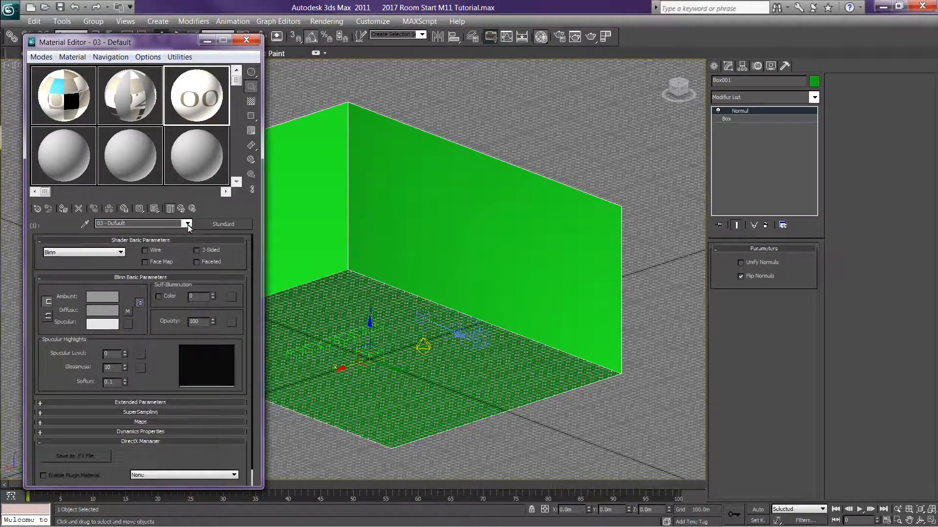
pyautogui.click(187, 224)
pyautogui.click(177, 236)
pyautogui.click(187, 224)
pyautogui.click(178, 234)
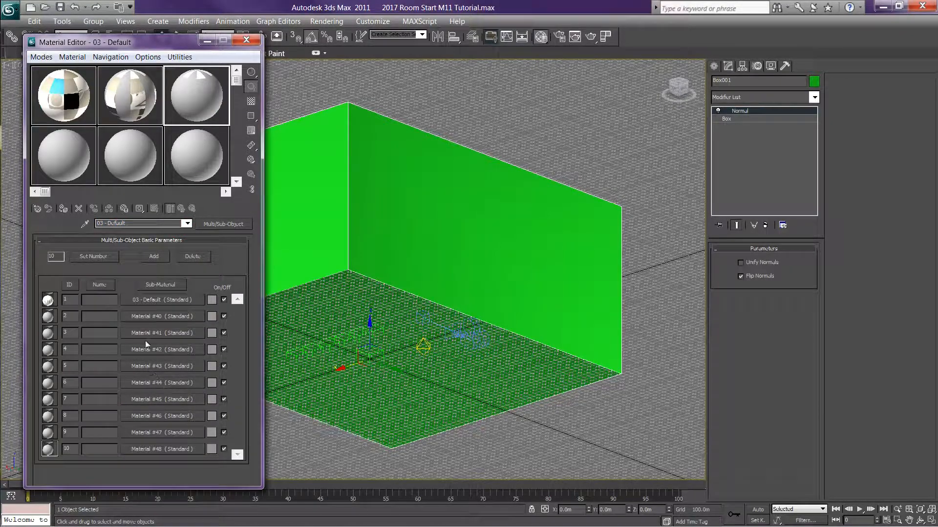
# Step: Rename the sub-material with ID 1 as Zero [0]
pyautogui.click(157, 303)
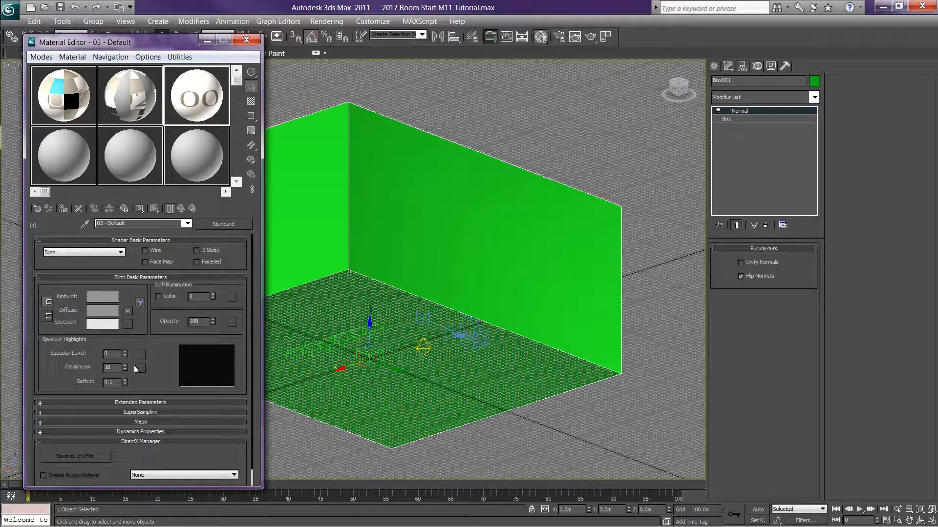
pyautogui.click(111, 225)
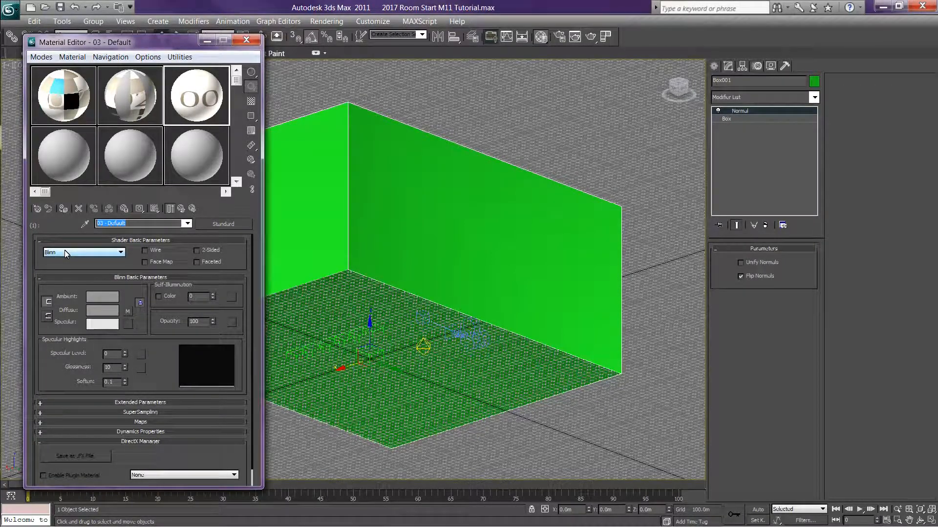
pyautogui.press('BackSpace')
pyautogui.write('Zero [0]')
pyautogui.doubleClick(107, 224)
pyautogui.click(124, 226)
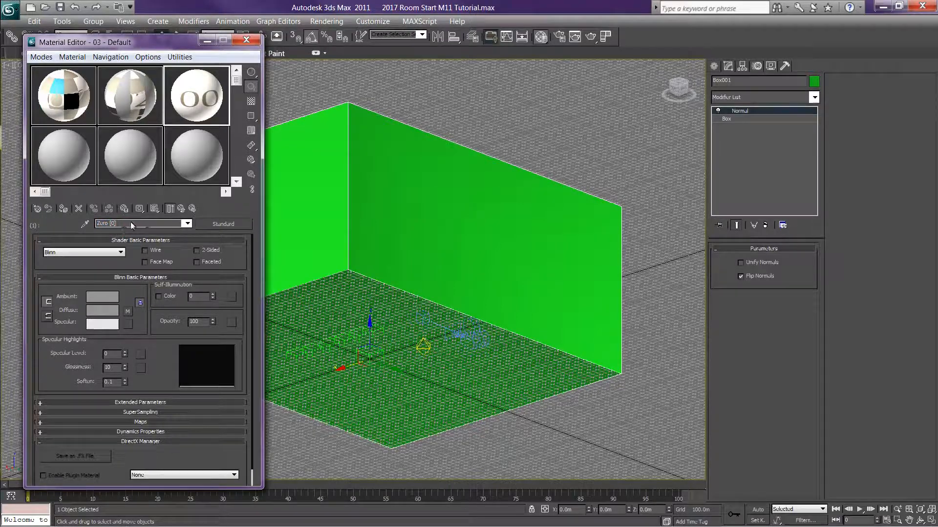
pyautogui.doubleClick(112, 223)
pyautogui.click(138, 222)
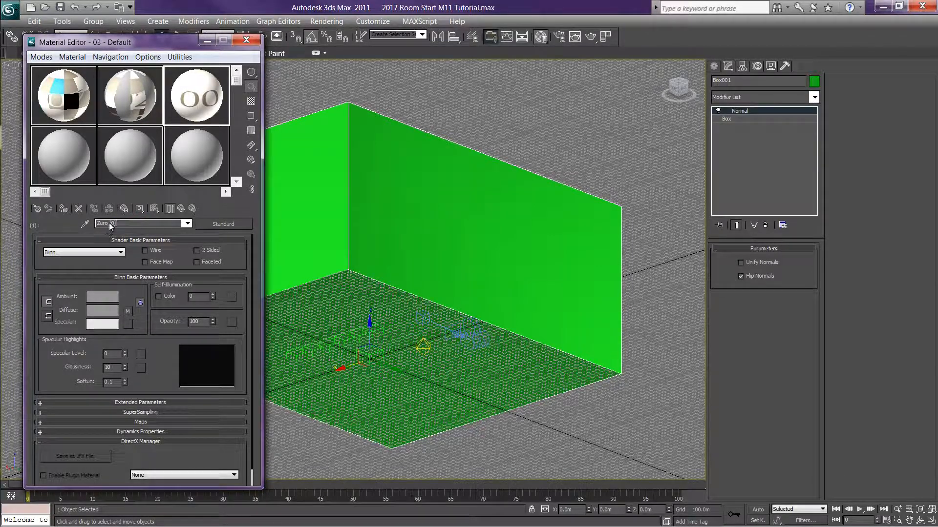
# Step: Enable viewport display of the standard map for the Zero [0] sub-material and return to the parent 03 - Default material
pyautogui.click(153, 209)
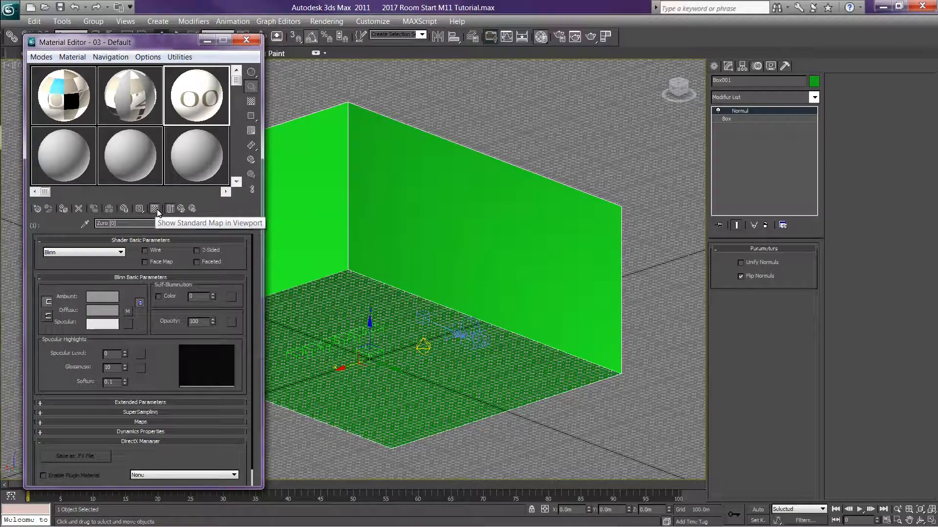
pyautogui.click(155, 209)
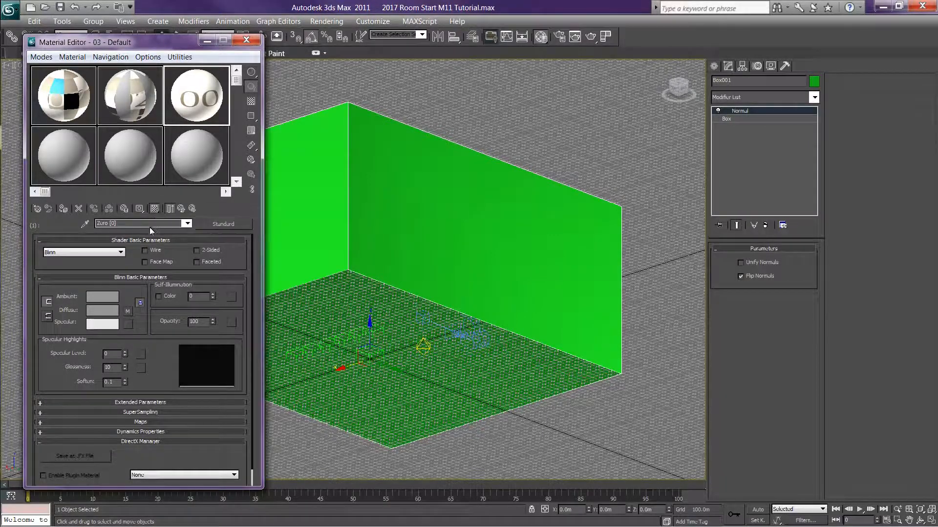
pyautogui.click(187, 224)
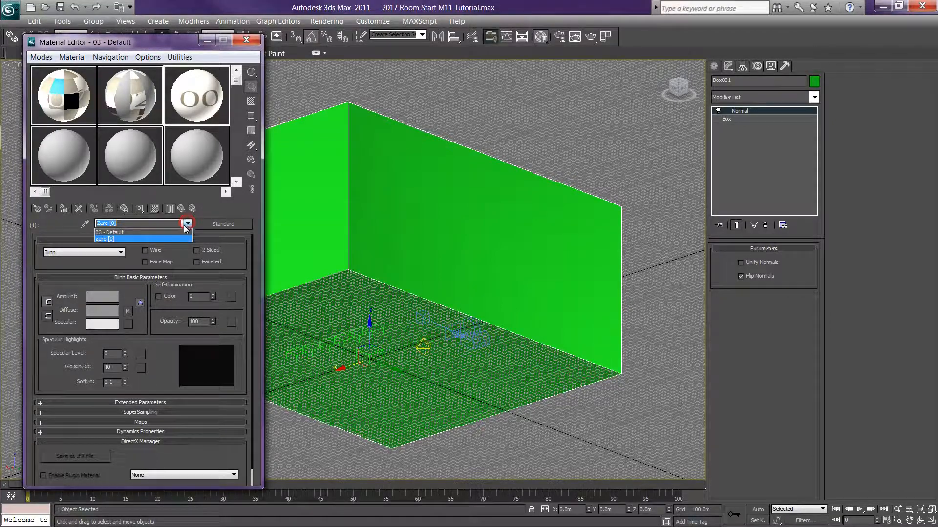
pyautogui.click(181, 233)
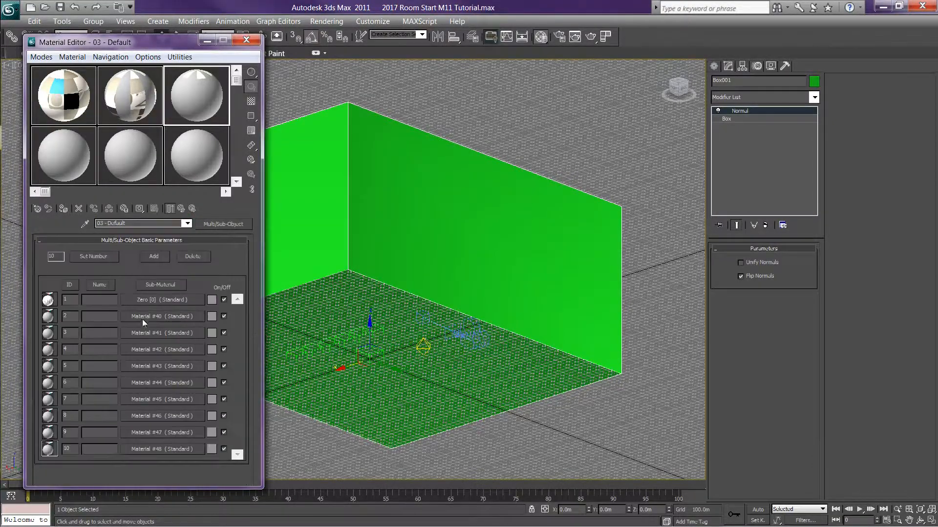
# Step: Check the diffuse map assigned to the Zero [0] sub-material and go back to the sub-material list
pyautogui.click(162, 298)
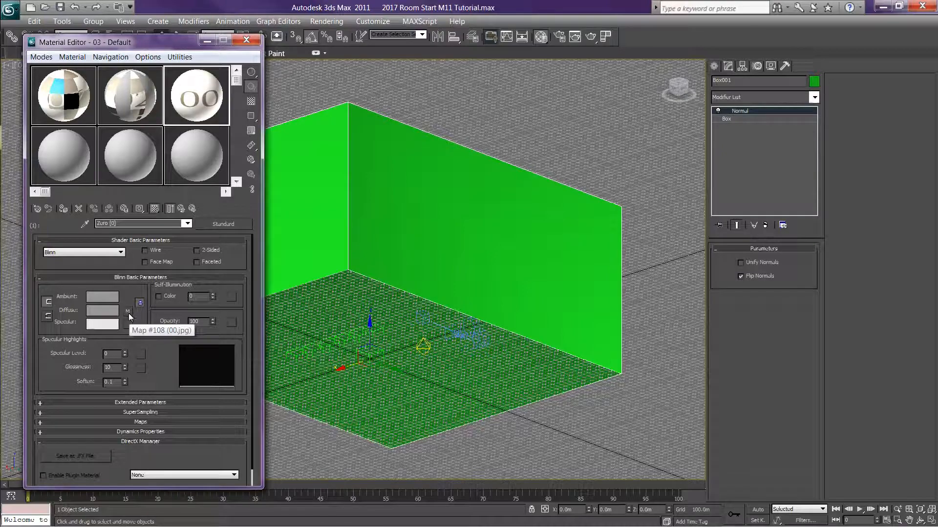
pyautogui.click(187, 223)
pyautogui.click(185, 233)
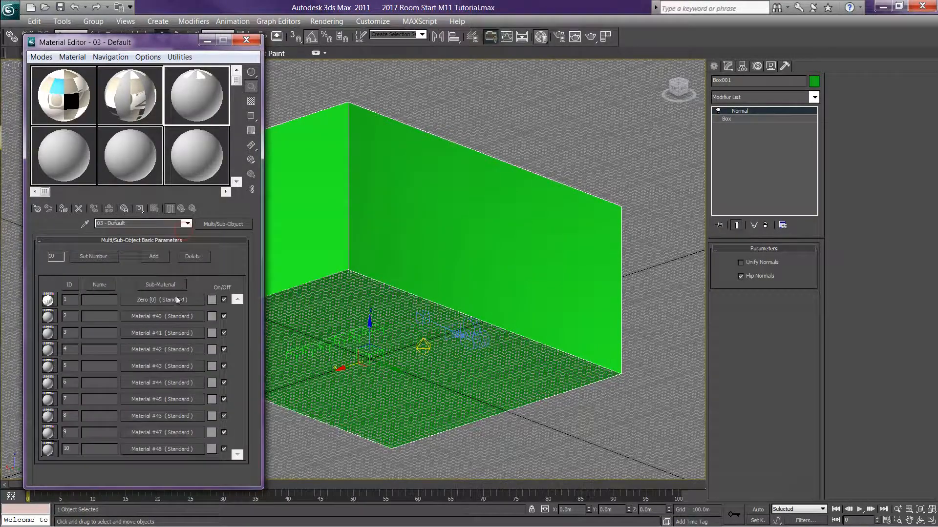
# Step: Rename the sub-material with ID 2 as One [1] and turn on viewport display of its map
pyautogui.click(151, 317)
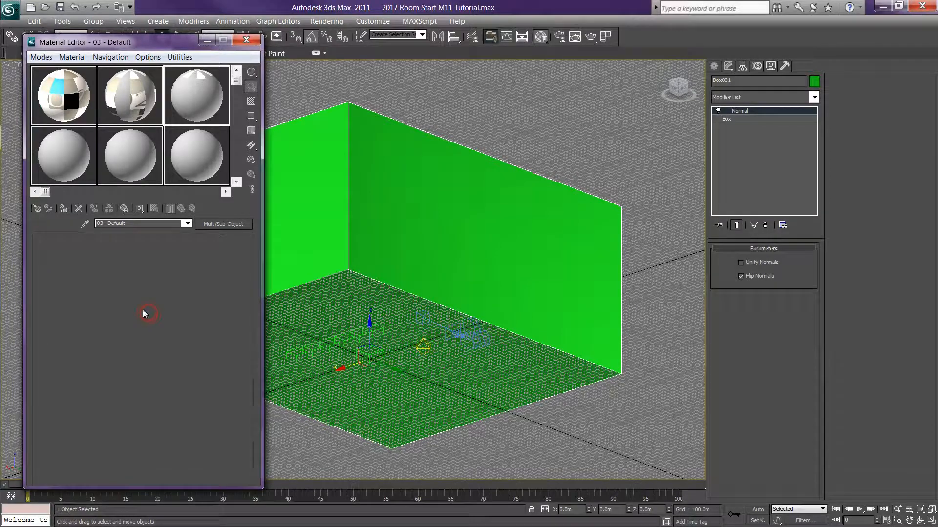
pyautogui.click(136, 223)
pyautogui.write('Oh')
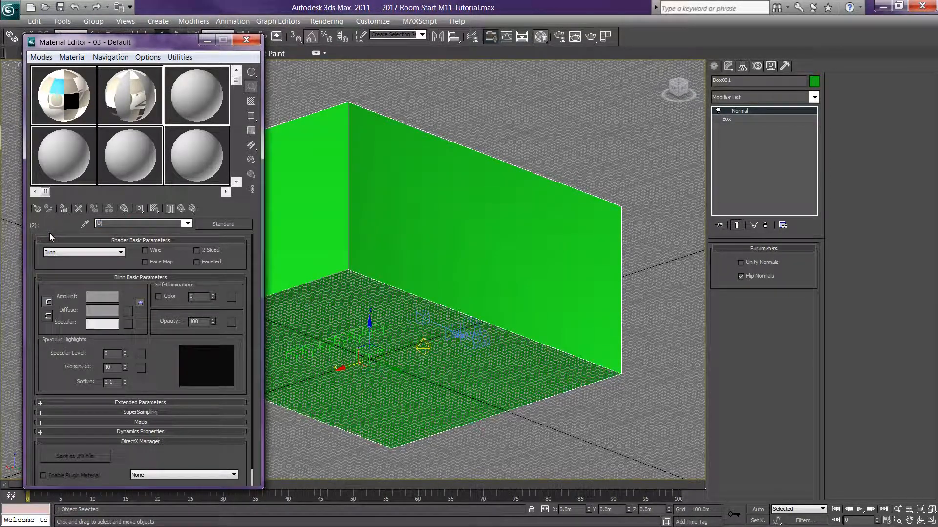
pyautogui.write('e [1]')
pyautogui.click(154, 209)
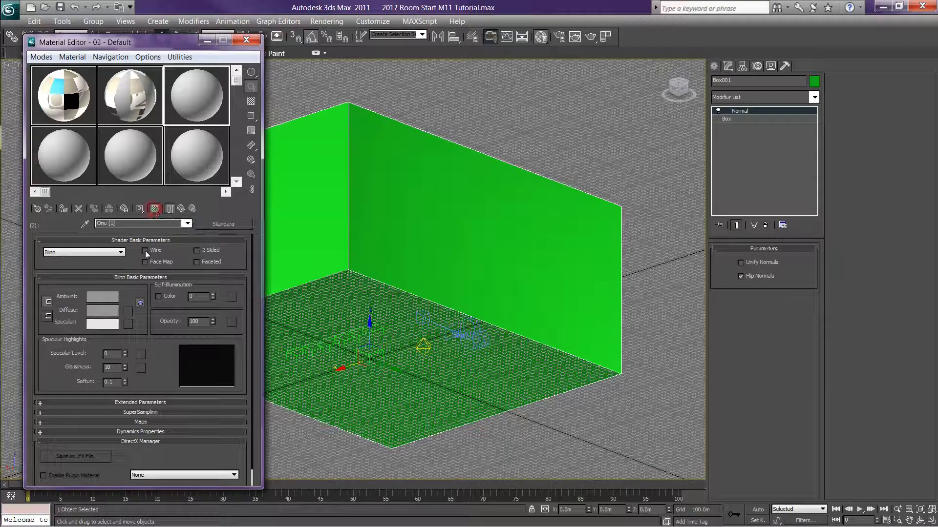
# Step: Assign the bitmap 01b as the diffuse map of the One [1] sub-material and return to the parent material
pyautogui.click(129, 313)
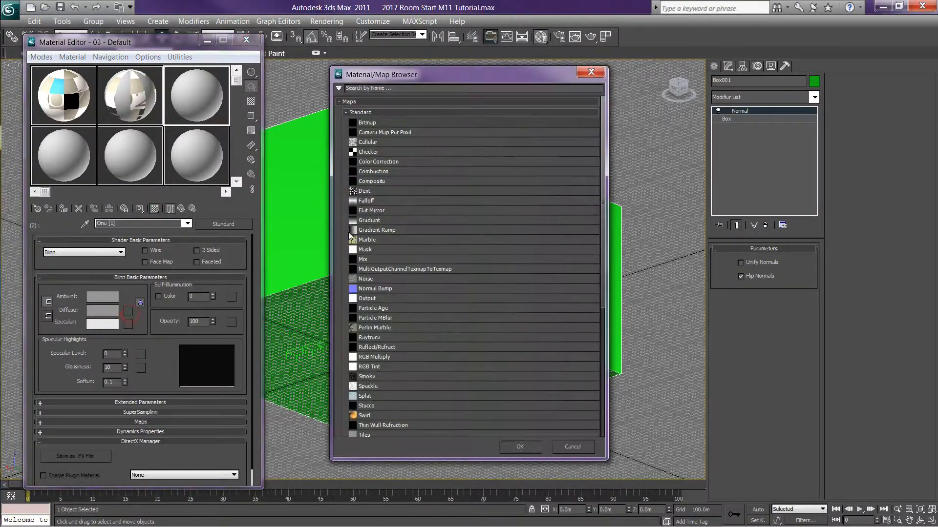
pyautogui.doubleClick(379, 124)
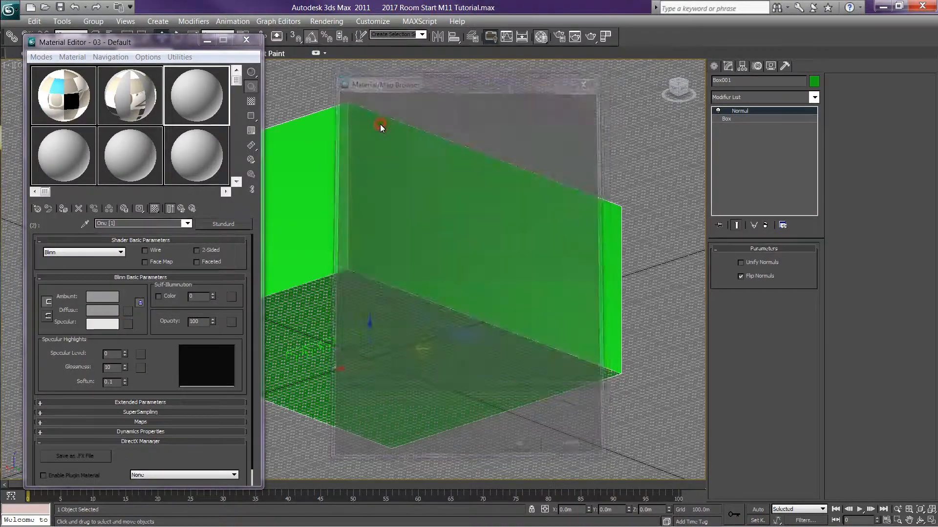
pyautogui.doubleClick(301, 109)
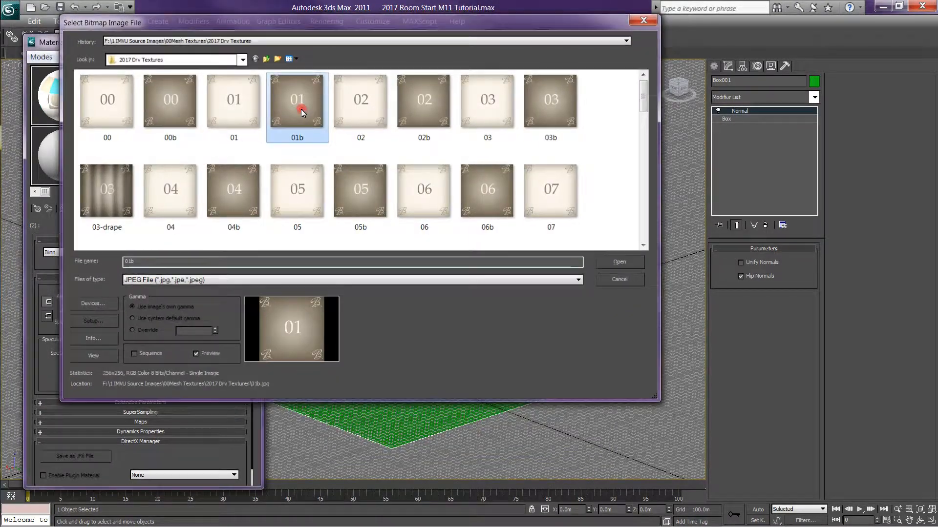
pyautogui.click(187, 225)
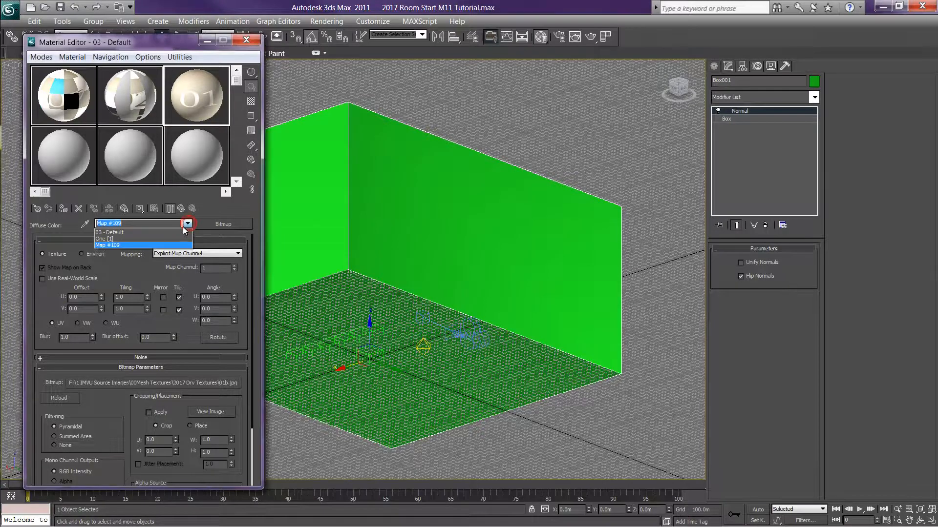
pyautogui.click(117, 232)
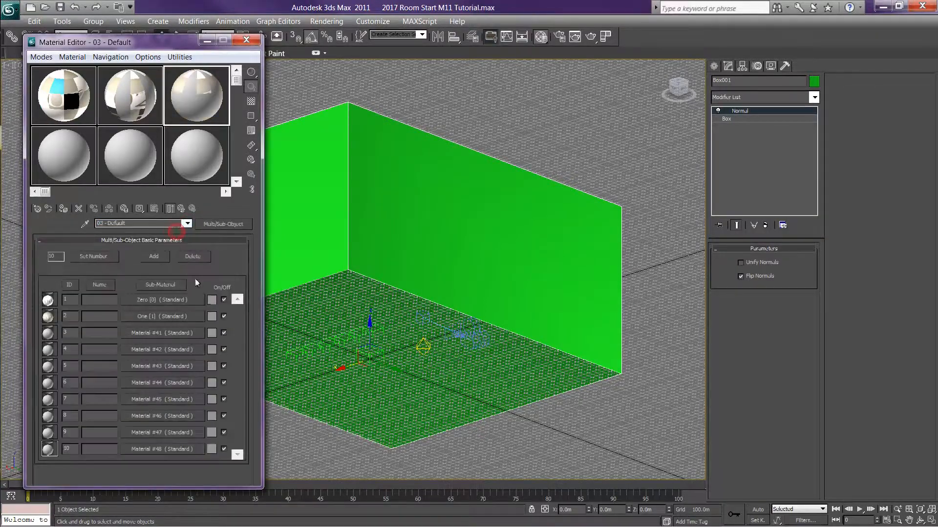
# Step: Rename the sub-material with ID 3 as Two [2] and turn on viewport display of its map
pyautogui.click(142, 335)
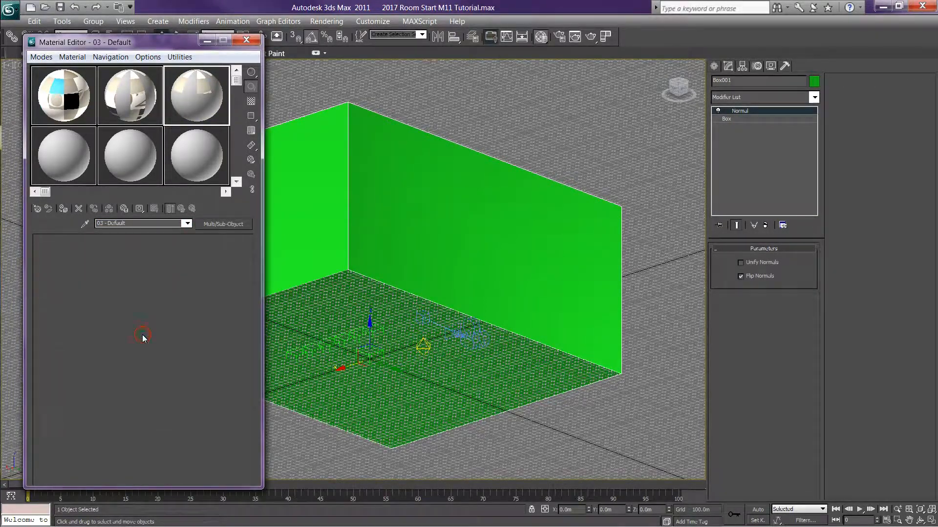
pyautogui.moveTo(138, 224); pyautogui.dragTo(53, 238)
pyautogui.write('Two')
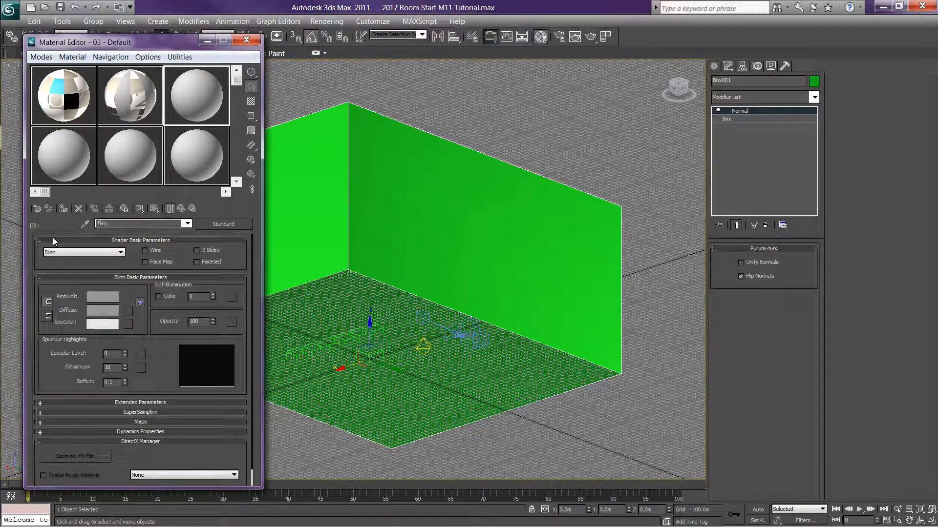
pyautogui.write(' [2]')
pyautogui.click(154, 208)
# Step: Assign the bitmap 02 as the diffuse map of the Two [2] sub-material and return to the parent material
pyautogui.click(127, 313)
pyautogui.doubleClick(386, 123)
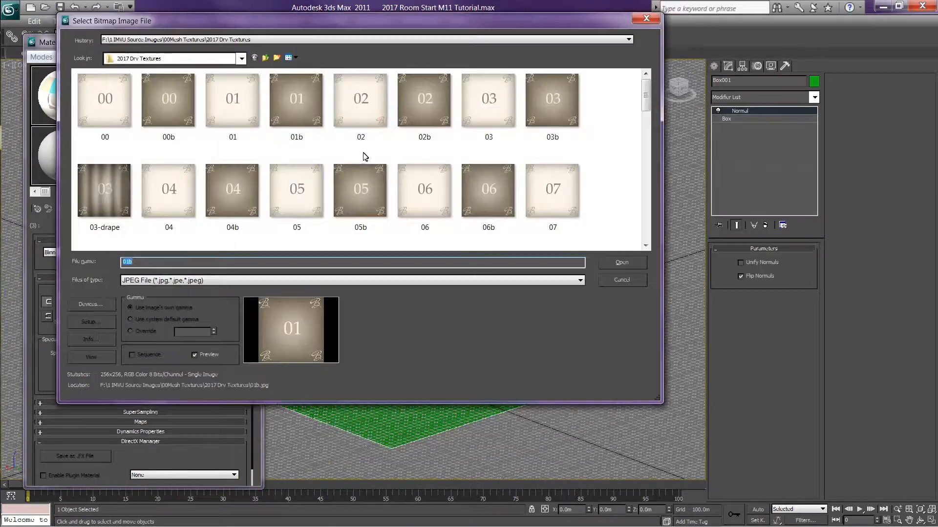
pyautogui.doubleClick(367, 110)
pyautogui.click(187, 223)
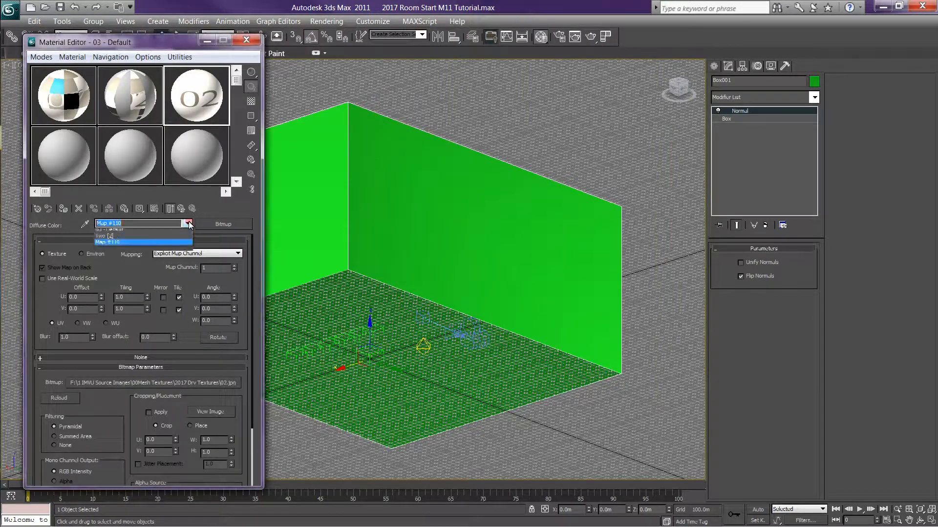
pyautogui.click(179, 233)
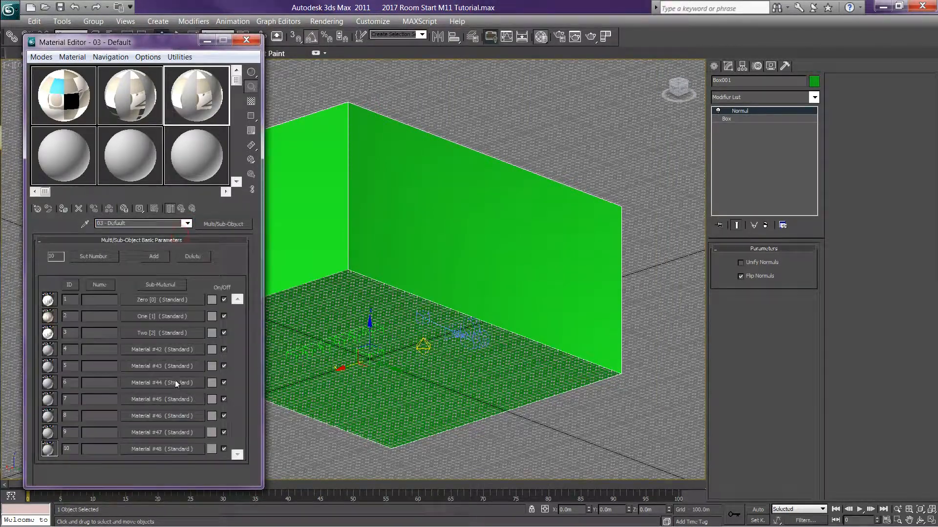
# Step: Rename the sub-material with ID 4 as Three [3] and turn on viewport display of its map
pyautogui.click(147, 351)
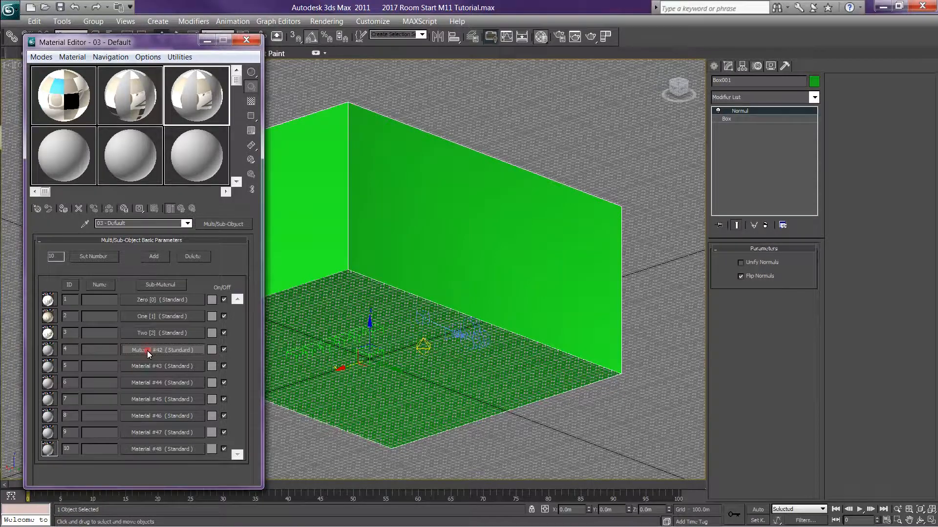
pyautogui.click(136, 224)
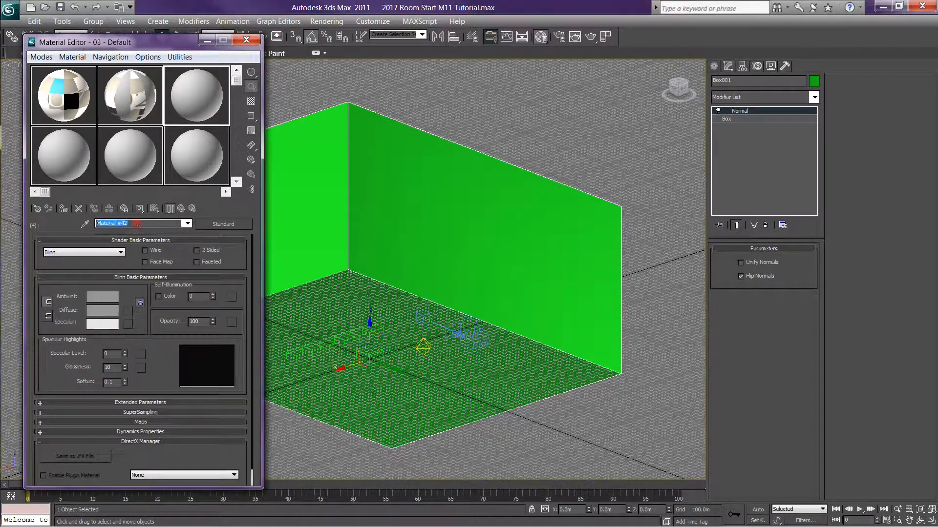
pyautogui.write('Three [')
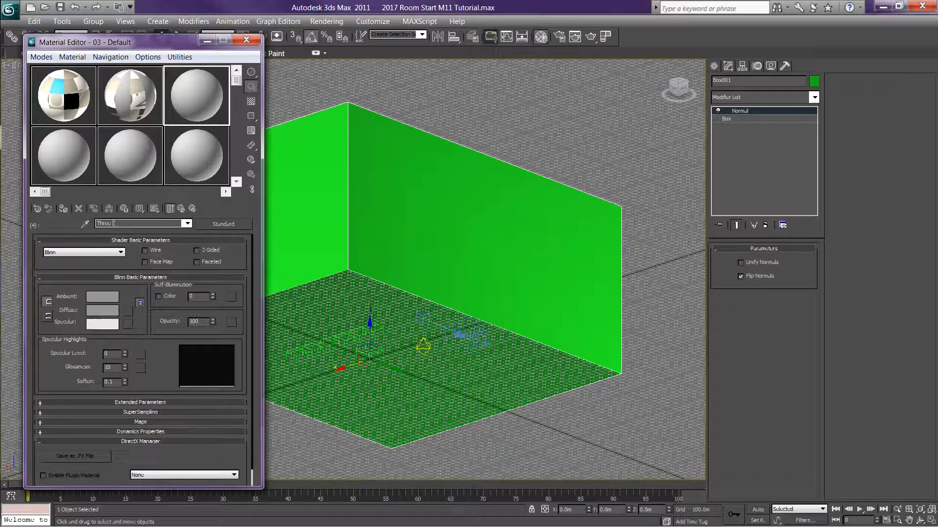
pyautogui.write('3]')
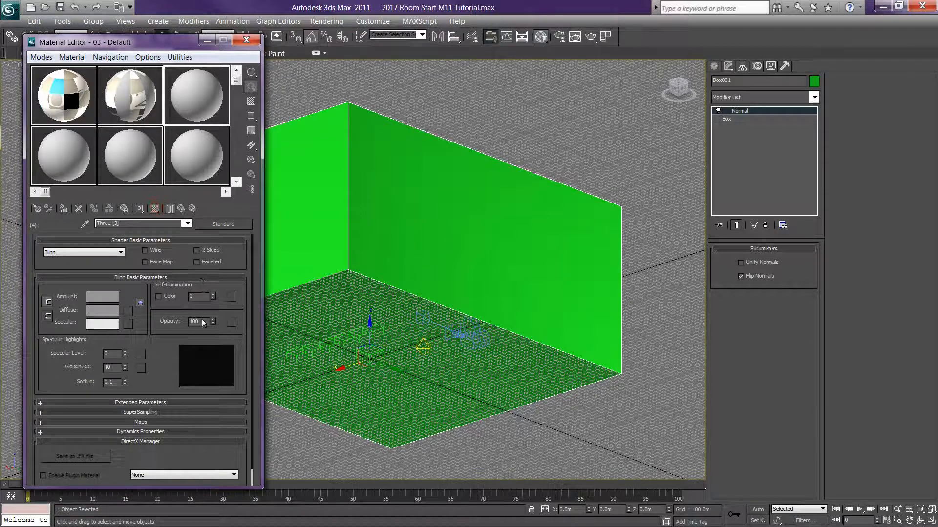
# Step: Assign the bitmap 03b as the diffuse map of the Three [3] sub-material and return to the parent material
pyautogui.click(128, 311)
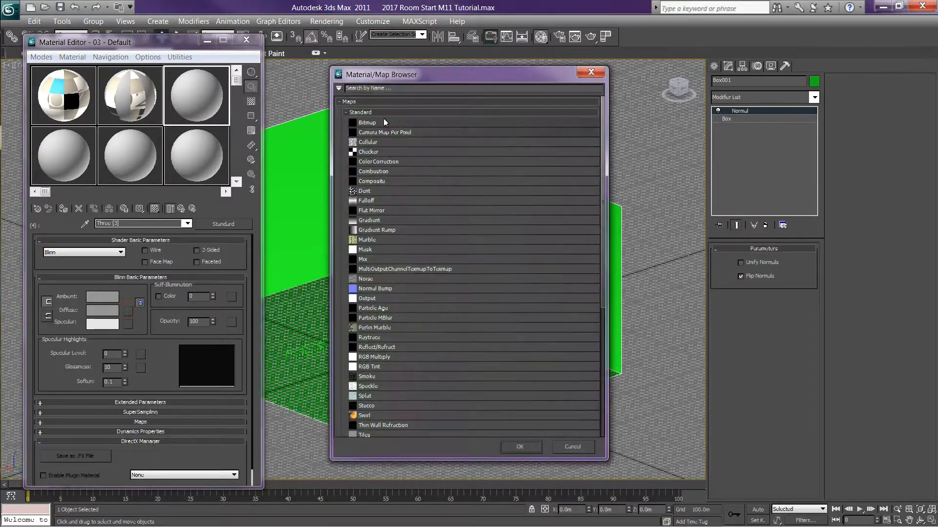
pyautogui.doubleClick(380, 123)
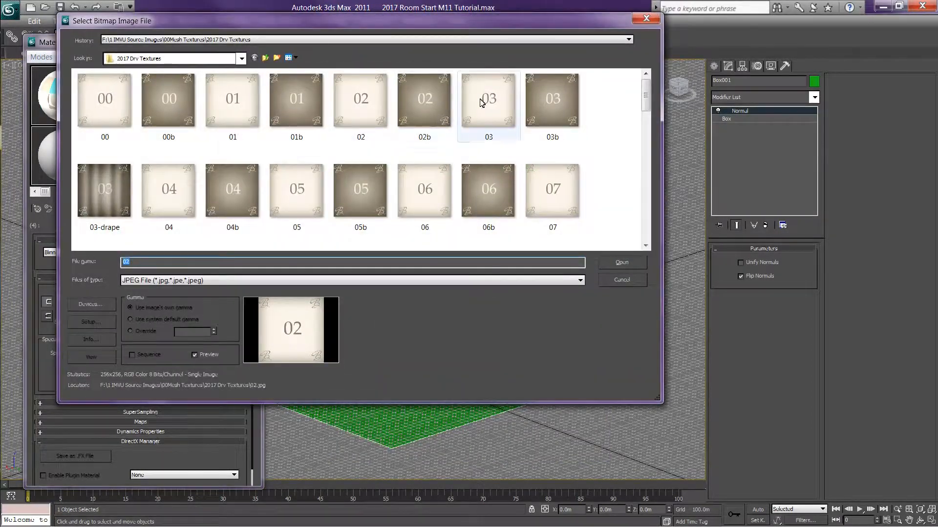
pyautogui.doubleClick(550, 98)
pyautogui.click(187, 223)
pyautogui.click(182, 230)
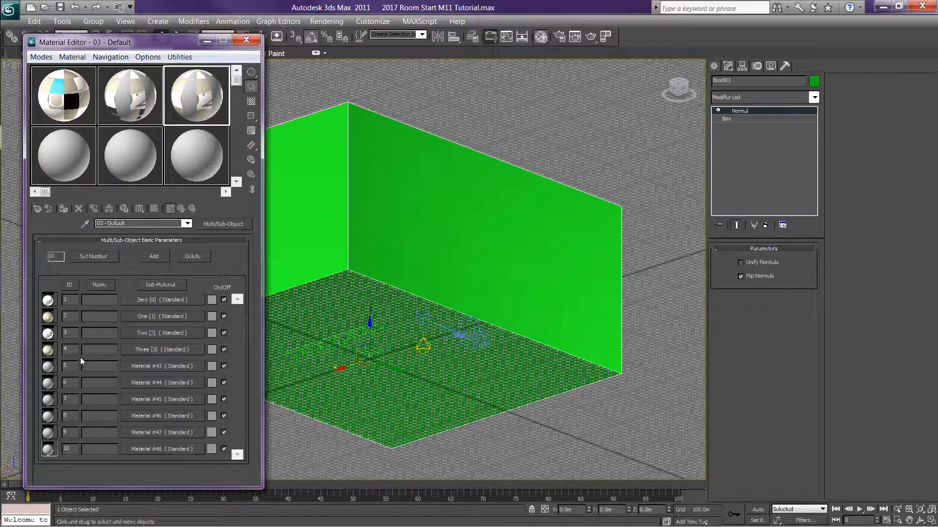
# Step: Label the sub-material entries with IDs 1 to 4 as One, Two, Three and Four
pyautogui.click(104, 301)
pyautogui.write('One')
pyautogui.click(110, 318)
pyautogui.write('Two')
pyautogui.click(99, 333)
pyautogui.write('Three')
pyautogui.click(106, 349)
pyautogui.write('Four')
pyautogui.click(100, 352)
# Step: Correct the name labels of the sub-material entries with IDs 1 to 4 to Zero, One, Two and Three
pyautogui.doubleClick(103, 303)
pyautogui.write('Zero')
pyautogui.doubleClick(101, 313)
pyautogui.write('One')
pyautogui.click(112, 337)
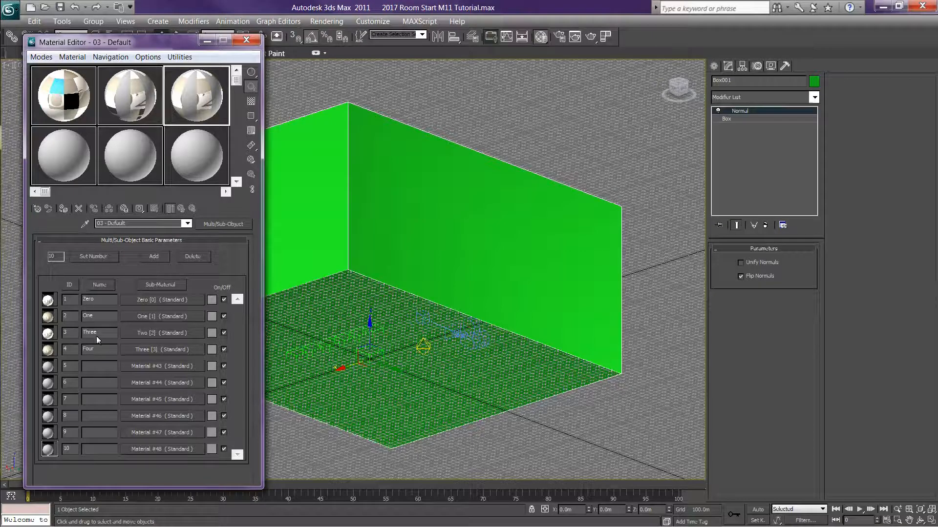
pyautogui.hotkey('shift', 'Home')
pyautogui.write('Two')
pyautogui.write('Thre')
pyautogui.write('e')
pyautogui.click(79, 475)
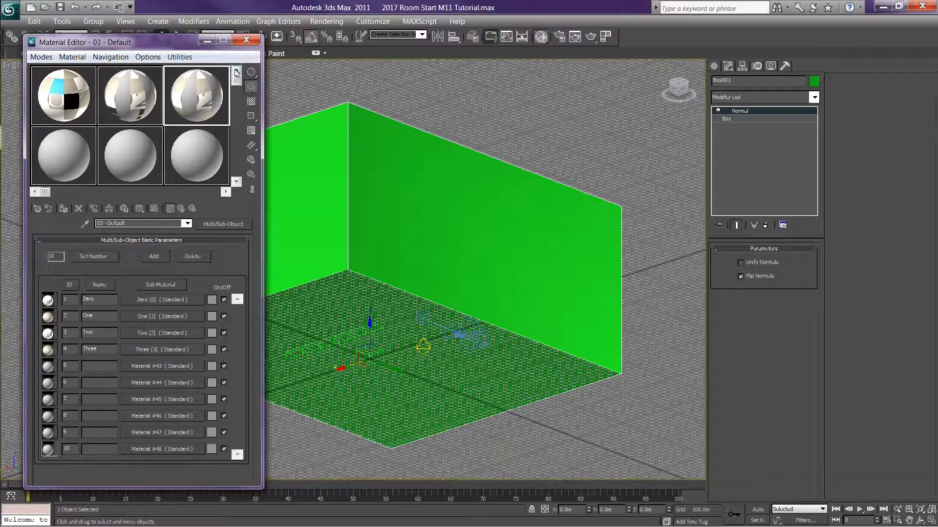
# Step: Close the Material Editor and add an Edit Poly modifier to the room box above its Normal modifier
pyautogui.click(246, 40)
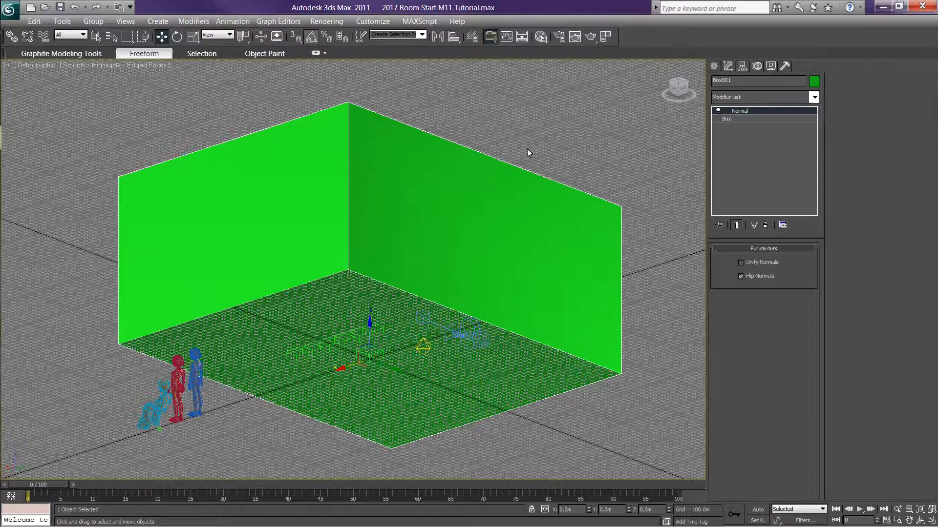
pyautogui.click(539, 193)
pyautogui.click(813, 97)
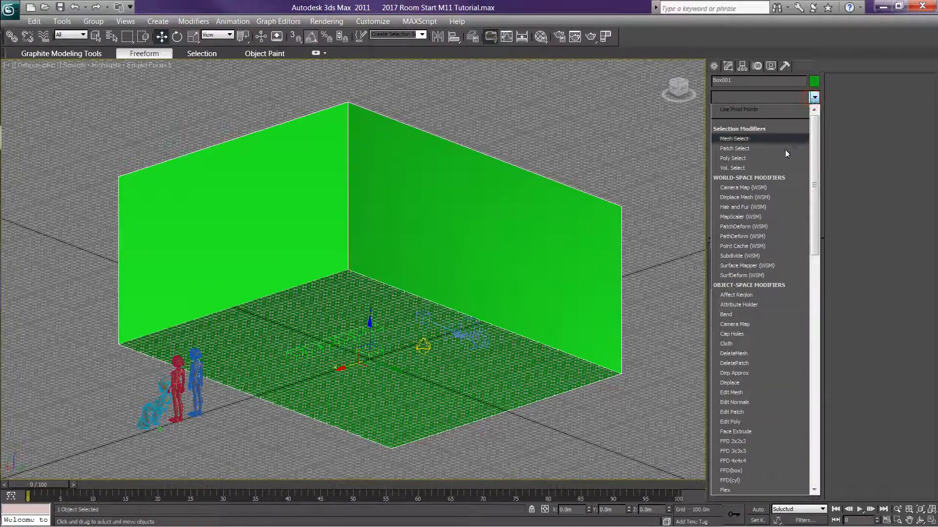
pyautogui.click(775, 423)
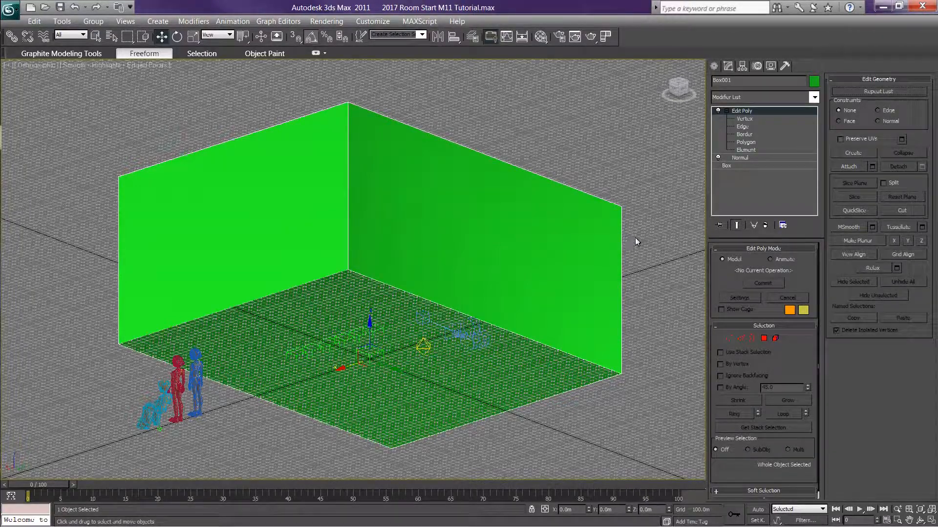
# Step: Enter the room box's Edit Poly polygon level, turn on Ignore Backfacing, and select the long back wall
pyautogui.click(749, 144)
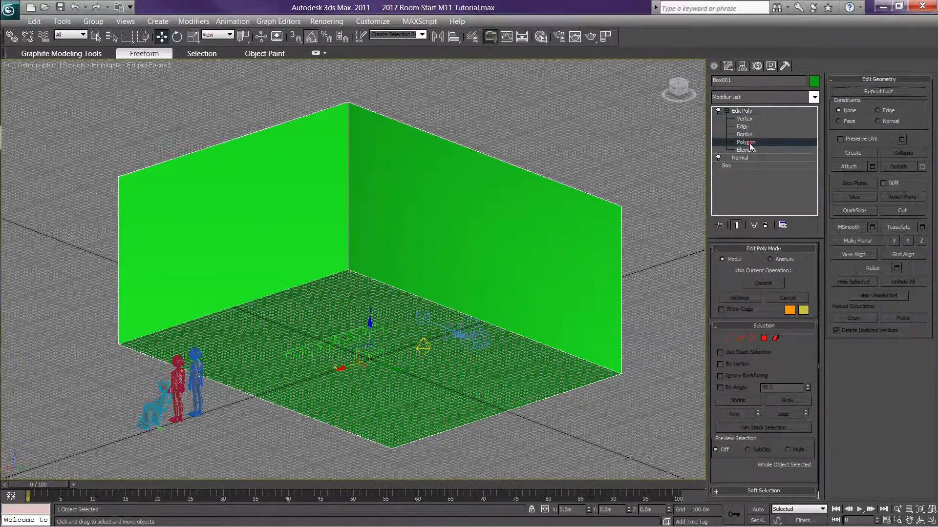
pyautogui.click(569, 198)
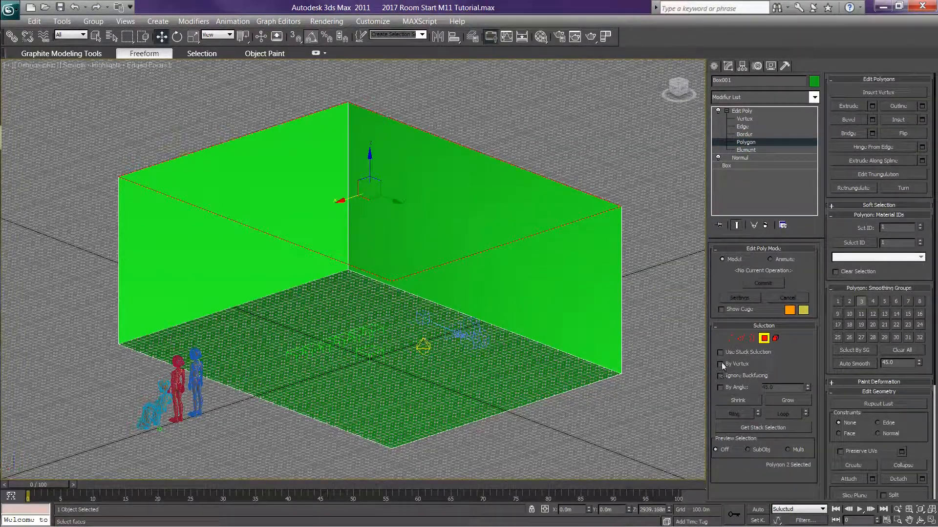
pyautogui.click(722, 376)
pyautogui.click(532, 265)
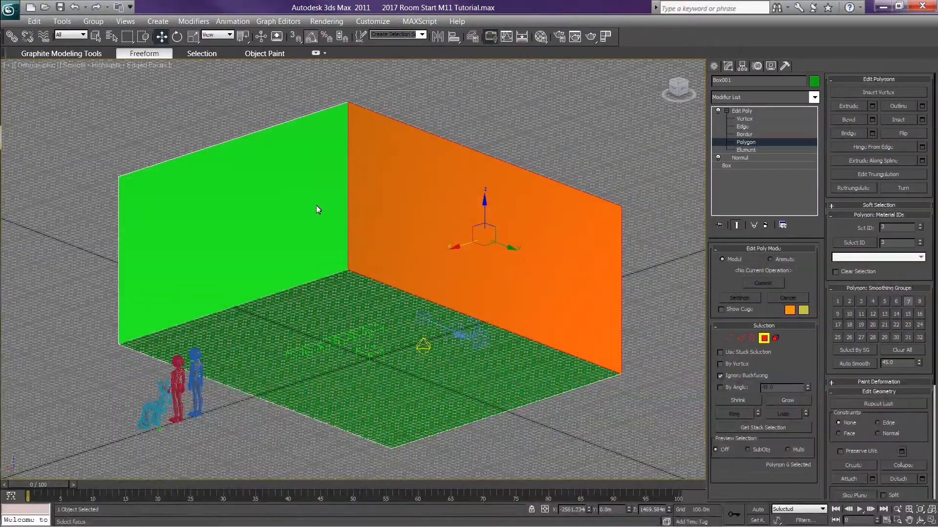
pyautogui.click(283, 200)
pyautogui.click(486, 242)
# Step: Assign the Multi/Sub-Object material 03 - Default to the room and set the selected long wall's material ID to 1
pyautogui.click(541, 38)
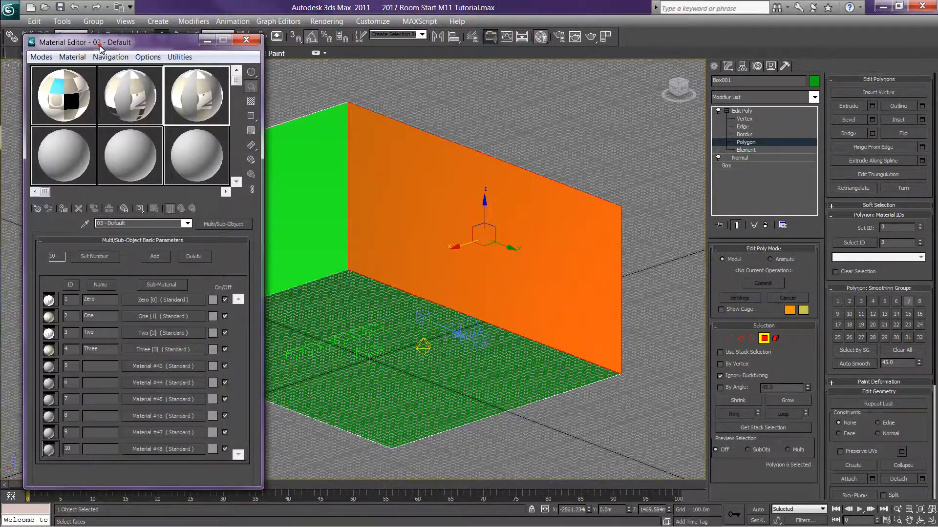
pyautogui.moveTo(102, 51); pyautogui.dragTo(88, 41)
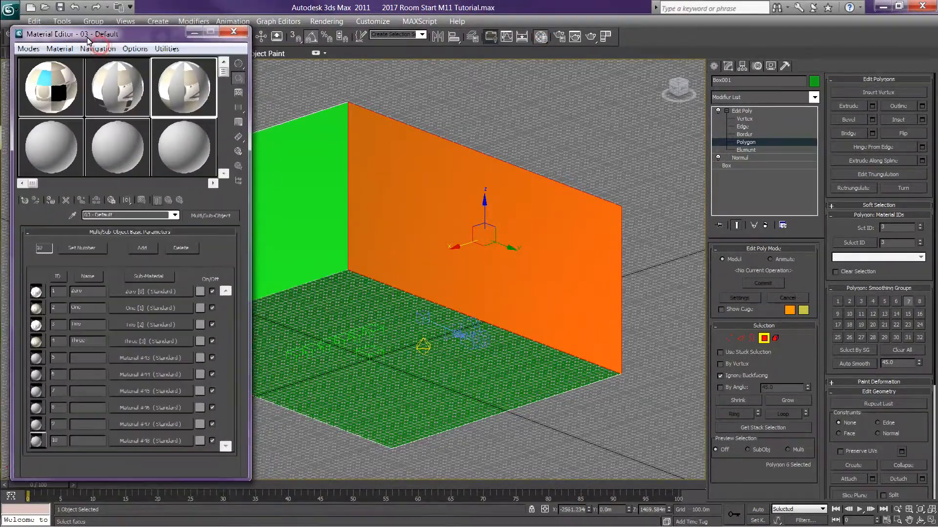
pyautogui.click(52, 202)
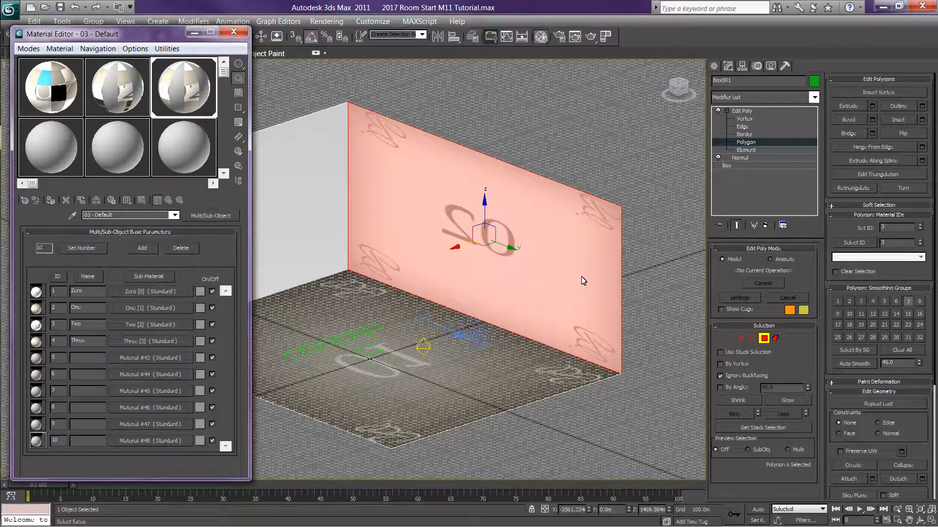
pyautogui.click(920, 230)
pyautogui.click(920, 230)
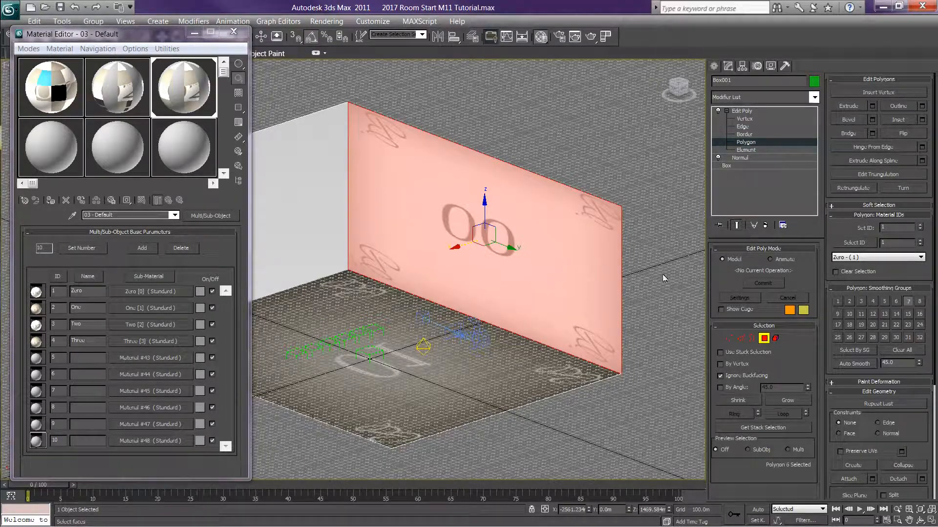
# Step: Select the short wall adjoining the 00 wall, set its material ID to 2, and clear the polygon selection
pyautogui.click(309, 222)
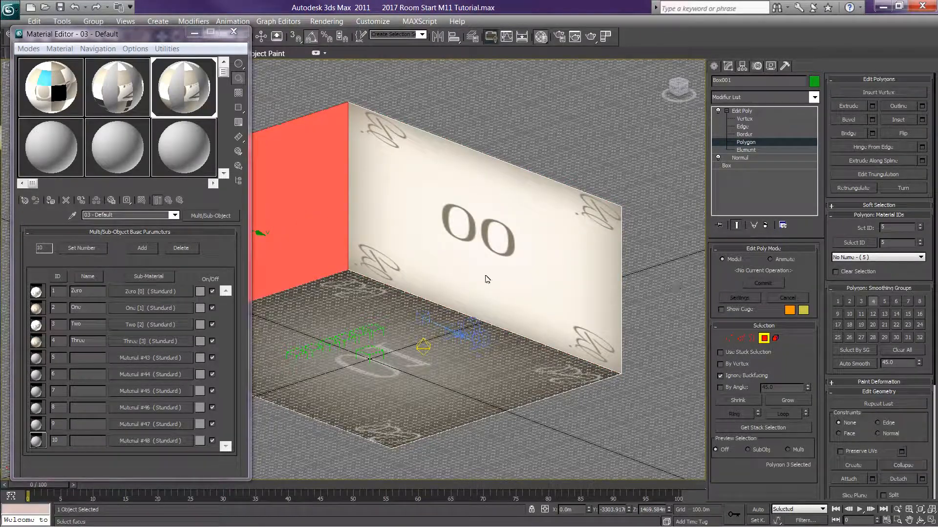
pyautogui.moveTo(483, 275); pyautogui.dragTo(506, 268, button='middle')
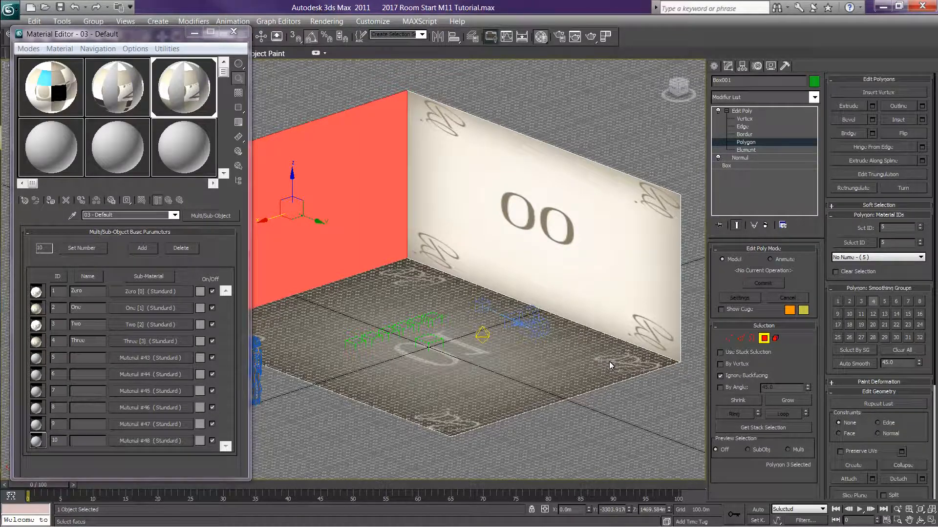
pyautogui.click(920, 230)
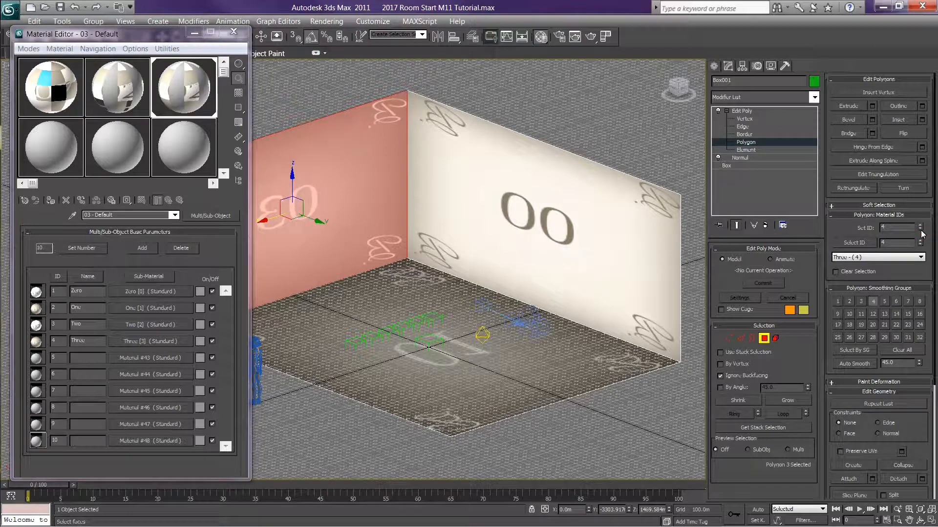
pyautogui.click(920, 230)
pyautogui.click(920, 230)
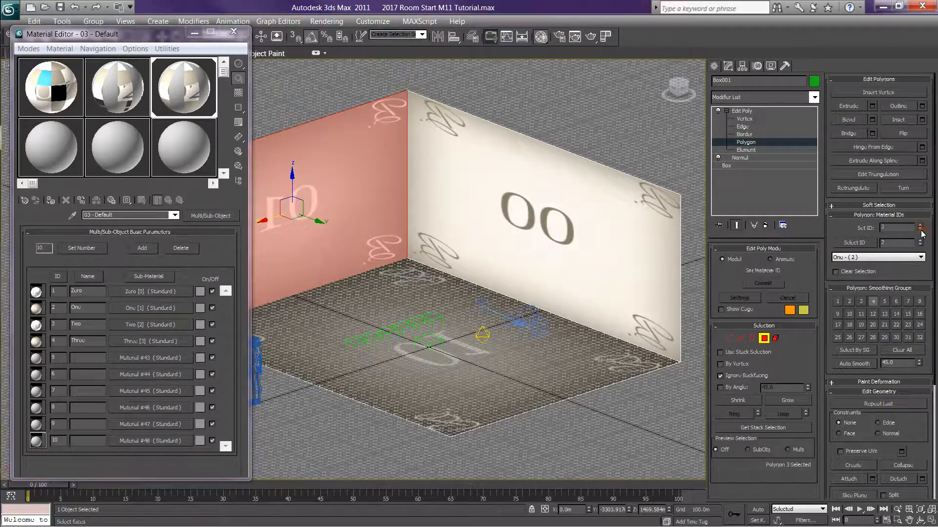
pyautogui.click(920, 231)
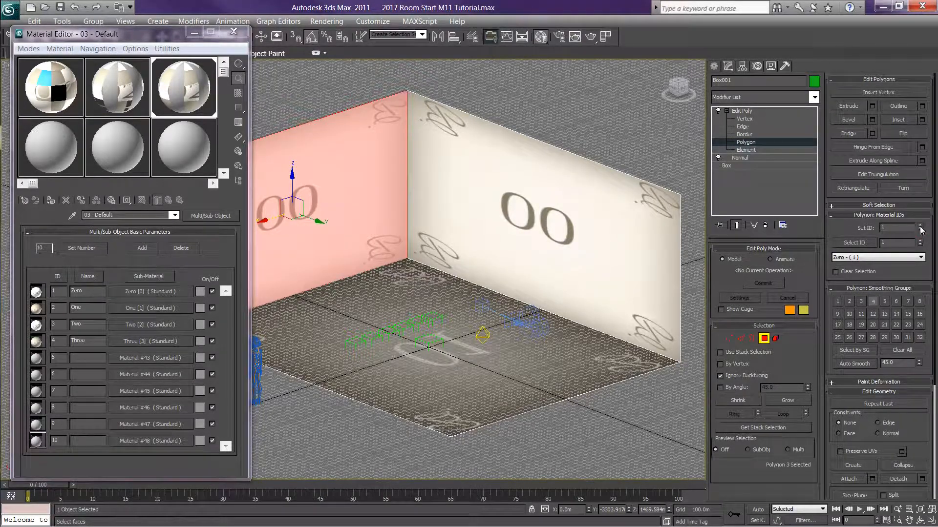
pyautogui.click(920, 226)
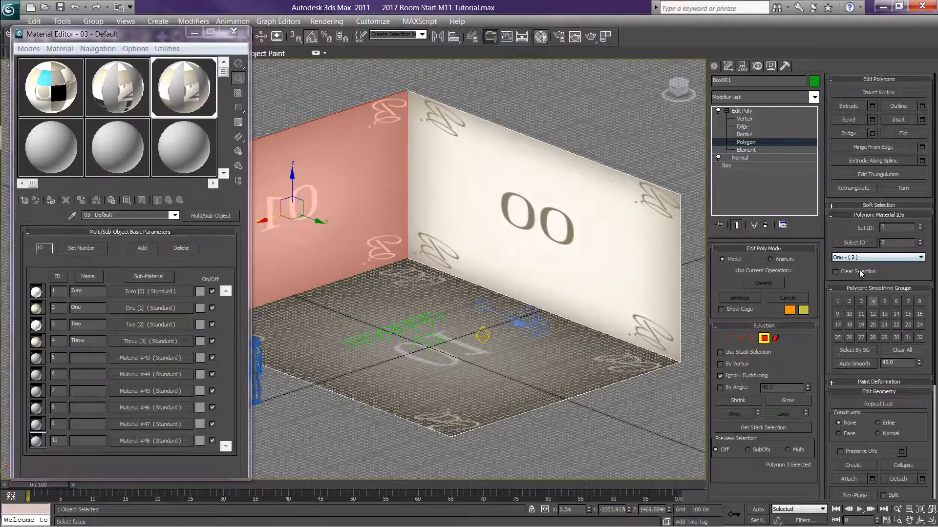
pyautogui.click(849, 242)
pyautogui.scroll(-5, 576, 300)
pyautogui.click(593, 318)
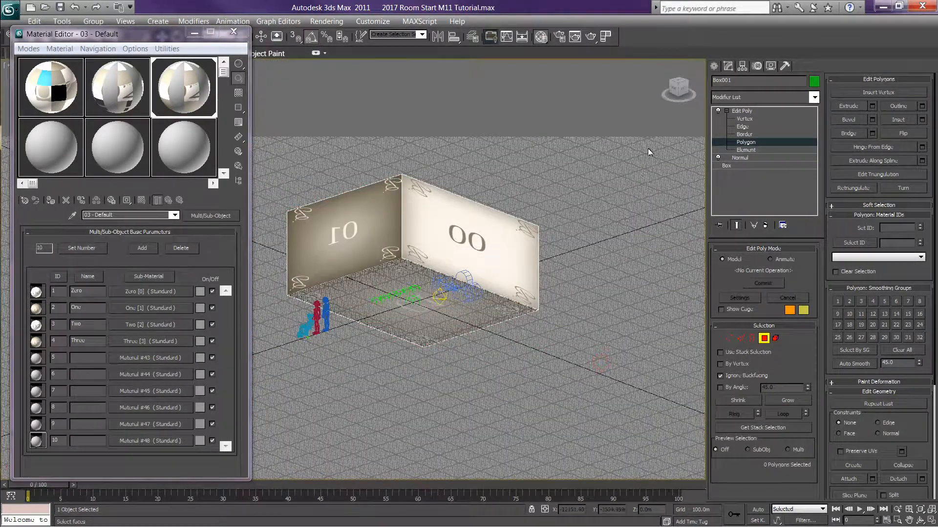
# Step: Select the long wall opposite the 00 wall, set its material ID to 3, and clear the polygon selection
pyautogui.moveTo(682, 93); pyautogui.dragTo(663, 101)
pyautogui.scroll(4, 586, 240)
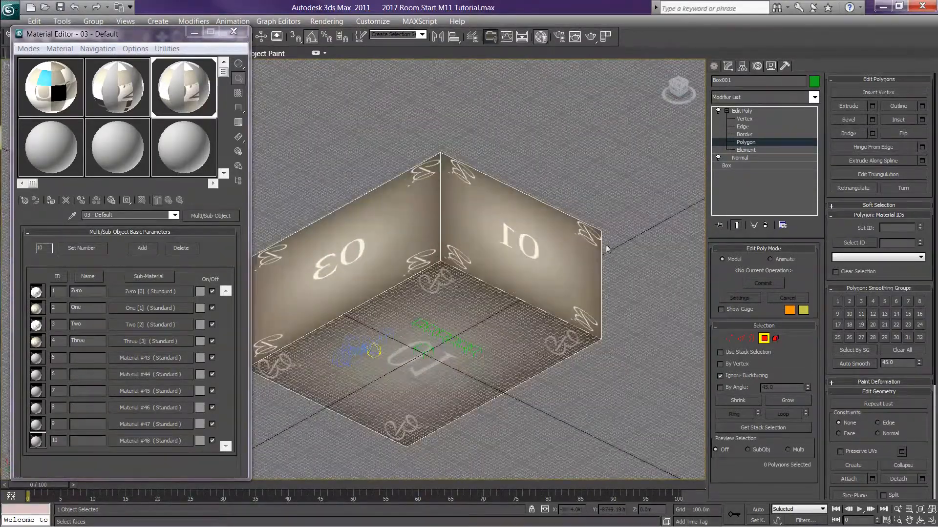
pyautogui.moveTo(608, 268); pyautogui.dragTo(621, 248, button='middle')
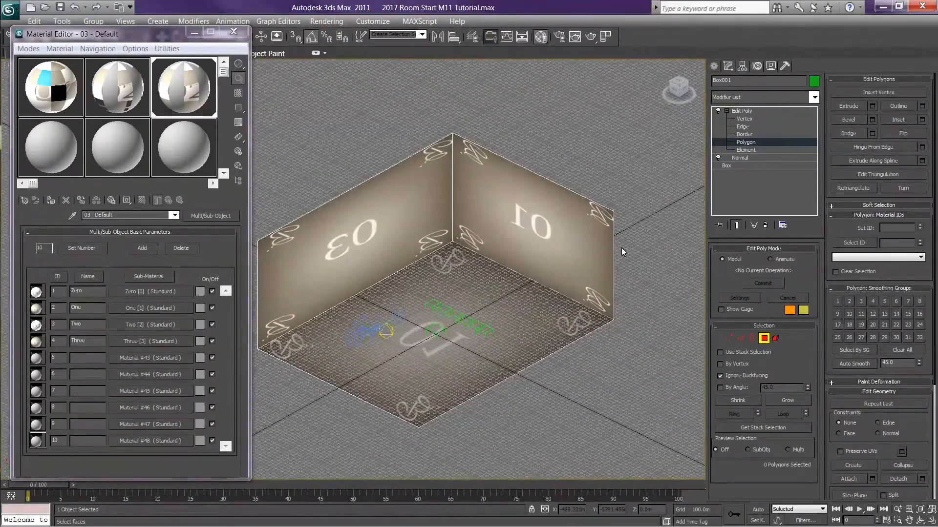
pyautogui.click(546, 230)
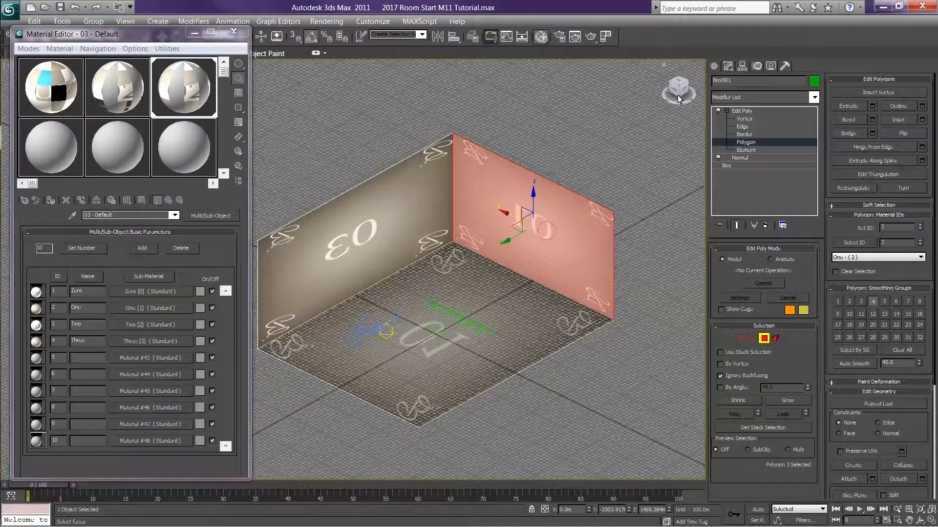
pyautogui.moveTo(675, 95)
pyautogui.mouseDown()
pyautogui.moveTo(644, 115)
pyautogui.moveTo(616, 82)
pyautogui.moveTo(684, 96)
pyautogui.mouseUp()
pyautogui.click(383, 226)
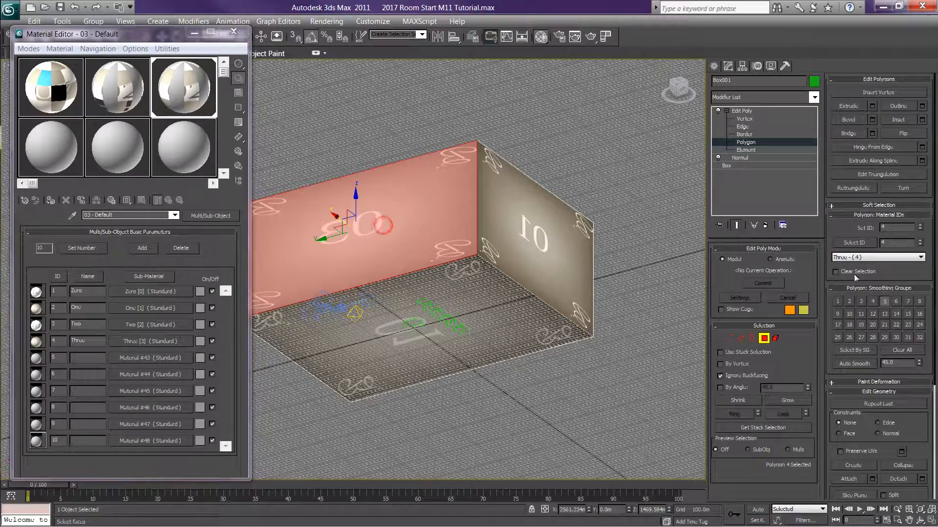
pyautogui.click(920, 226)
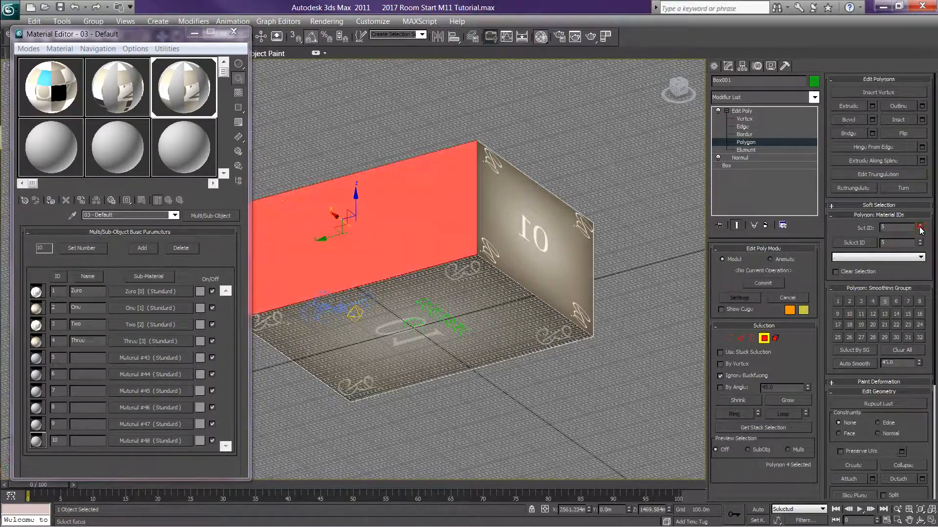
pyautogui.click(920, 225)
pyautogui.click(920, 230)
pyautogui.click(920, 230)
pyautogui.click(920, 229)
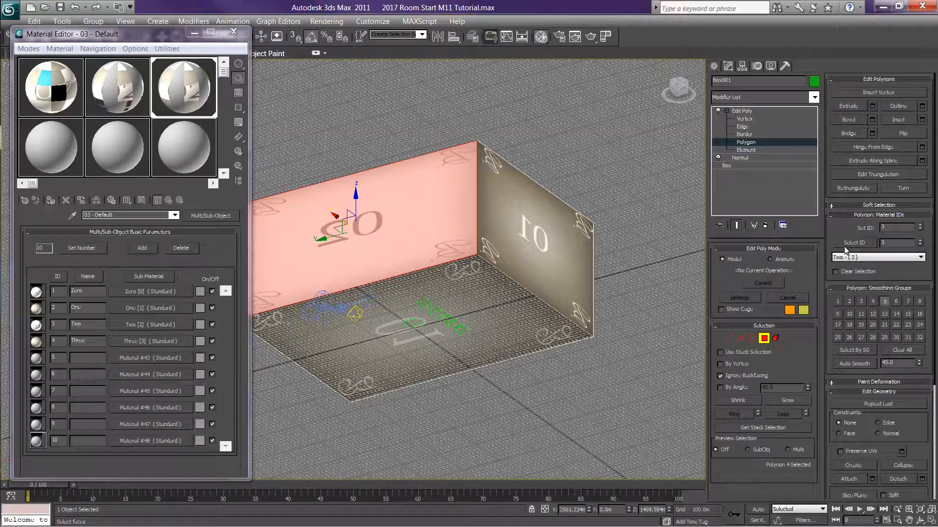
pyautogui.click(605, 231)
# Step: Select the remaining short wall next to the 02 wall and set its material ID to 4
pyautogui.moveTo(673, 96); pyautogui.dragTo(426, 192)
pyautogui.click(444, 157)
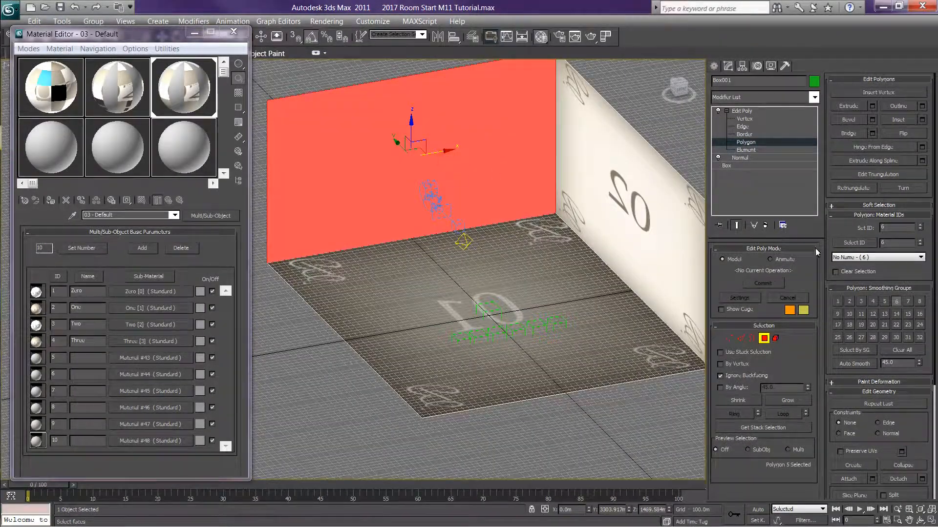
pyautogui.click(919, 226)
pyautogui.click(920, 227)
pyautogui.click(920, 230)
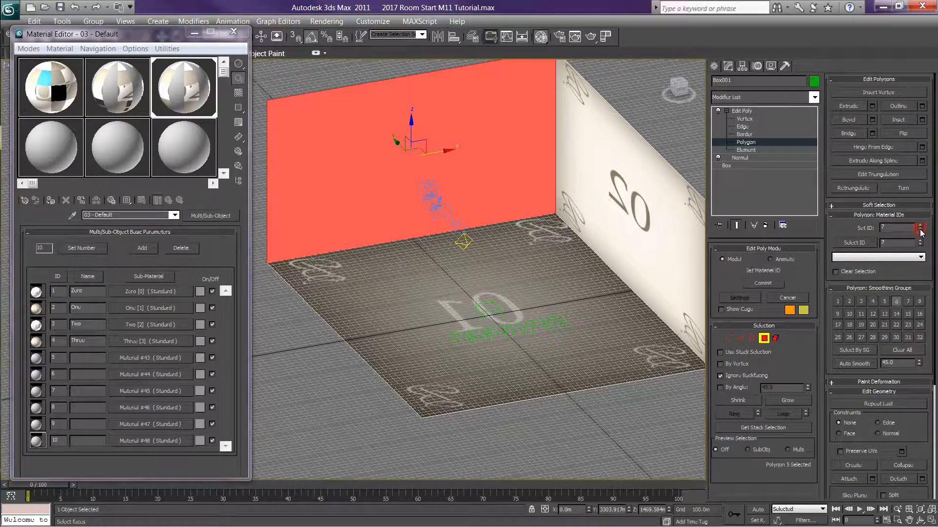
pyautogui.click(920, 230)
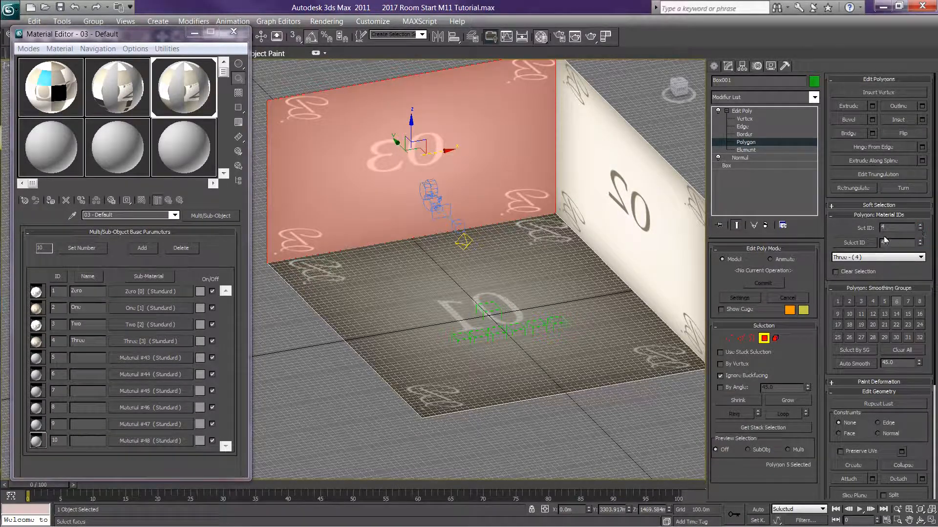
# Step: Select the floor and ceiling polygons in turn to check their material IDs, and leave polygon level
pyautogui.click(567, 262)
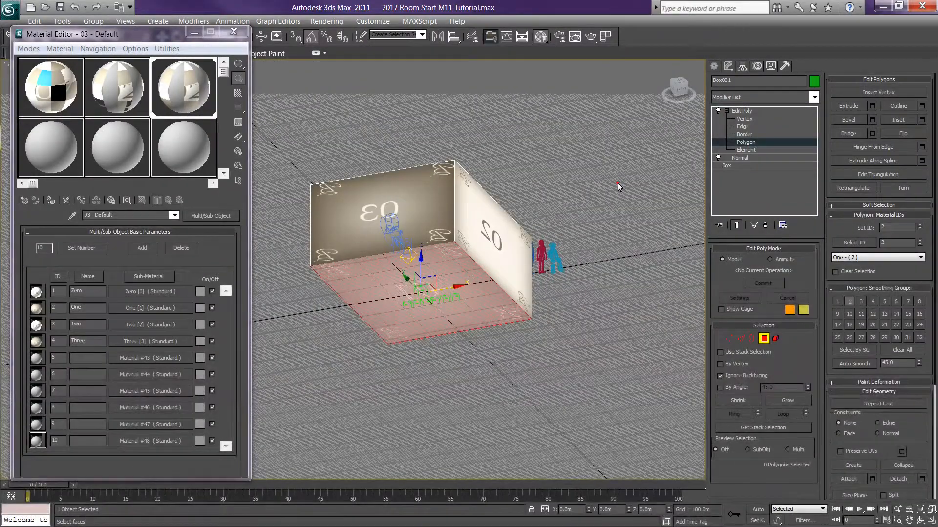
pyautogui.click(617, 182)
pyautogui.moveTo(681, 93); pyautogui.dragTo(602, 102)
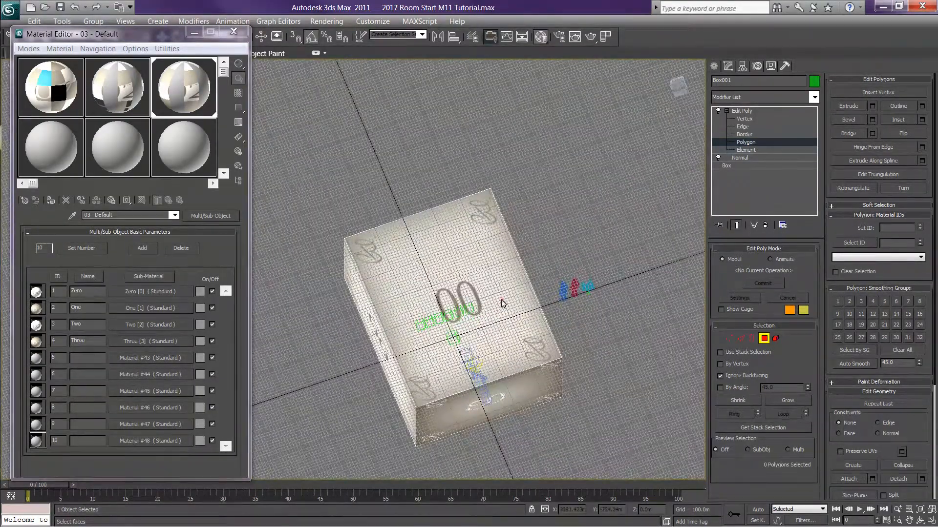
pyautogui.click(501, 300)
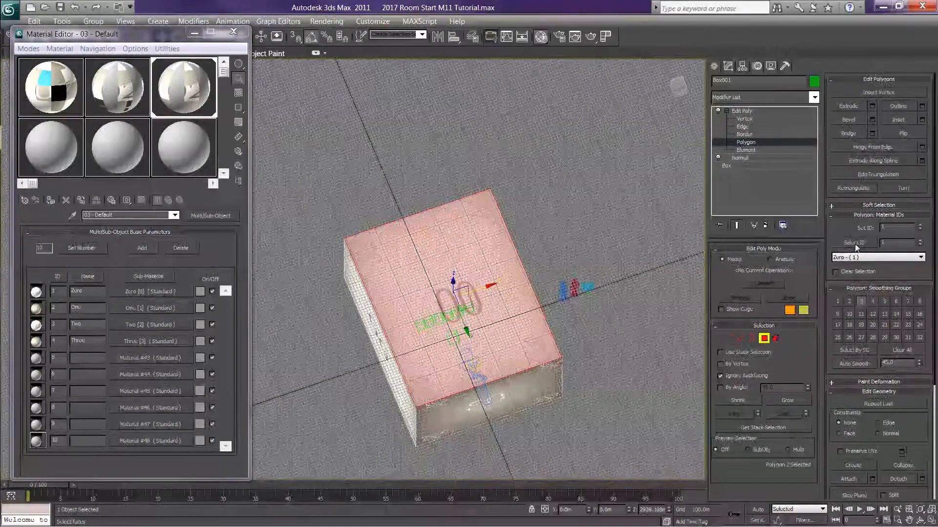
pyautogui.click(658, 201)
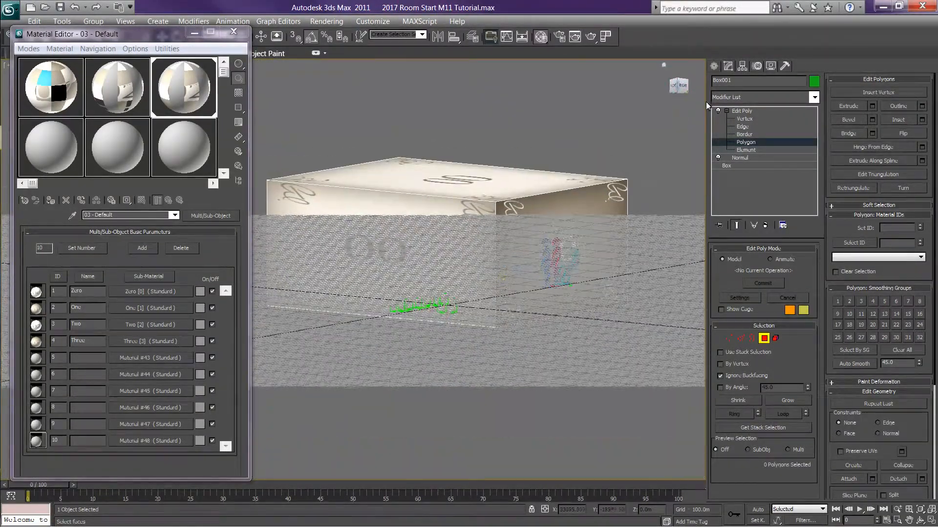
pyautogui.click(738, 112)
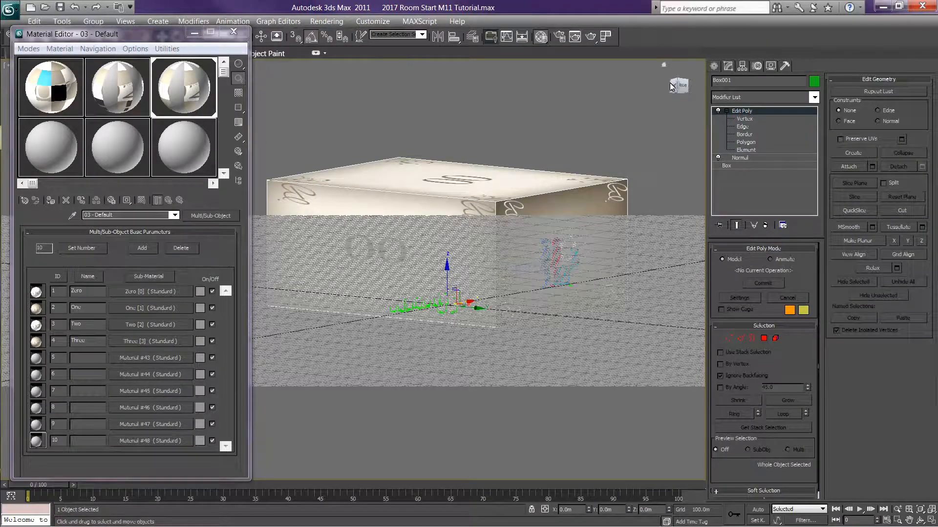
# Step: Hide the viewport grid around the textured room and select the blue standing figure beside it
pyautogui.moveTo(675, 94); pyautogui.dragTo(653, 75)
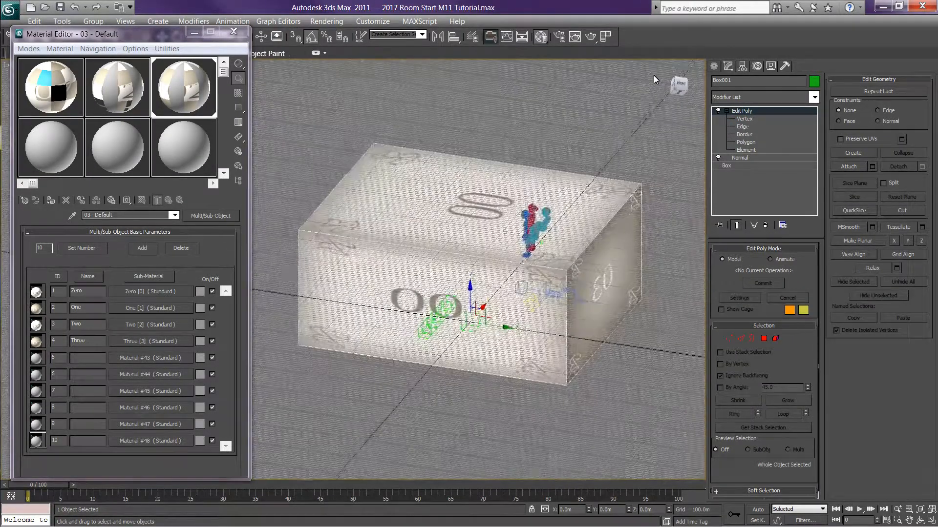
pyautogui.scroll(-3, 583, 172)
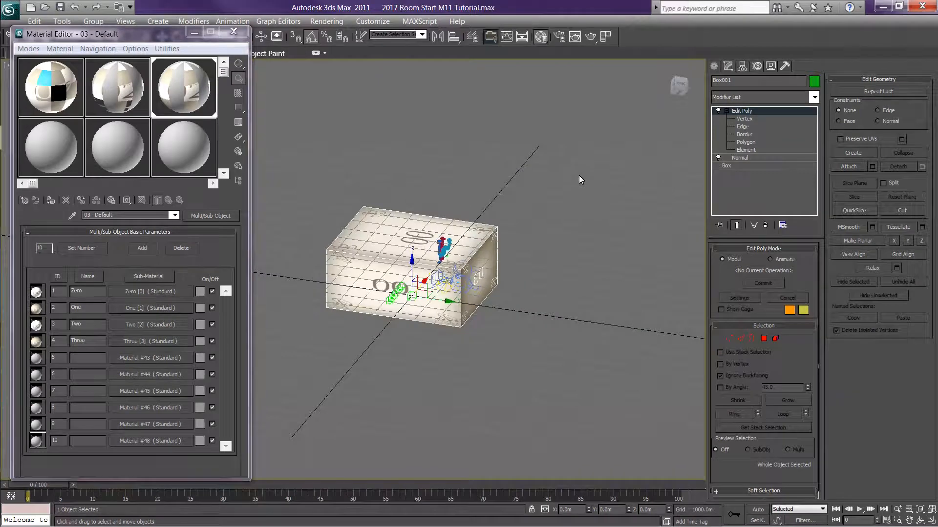
pyautogui.press('g')
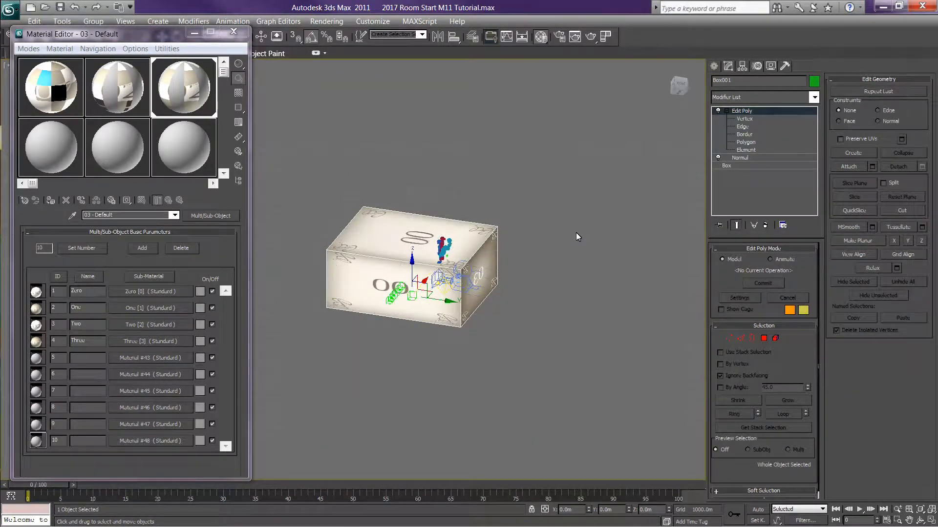
pyautogui.moveTo(683, 89)
pyautogui.mouseDown()
pyautogui.moveTo(670, 112)
pyautogui.moveTo(676, 91)
pyautogui.mouseUp()
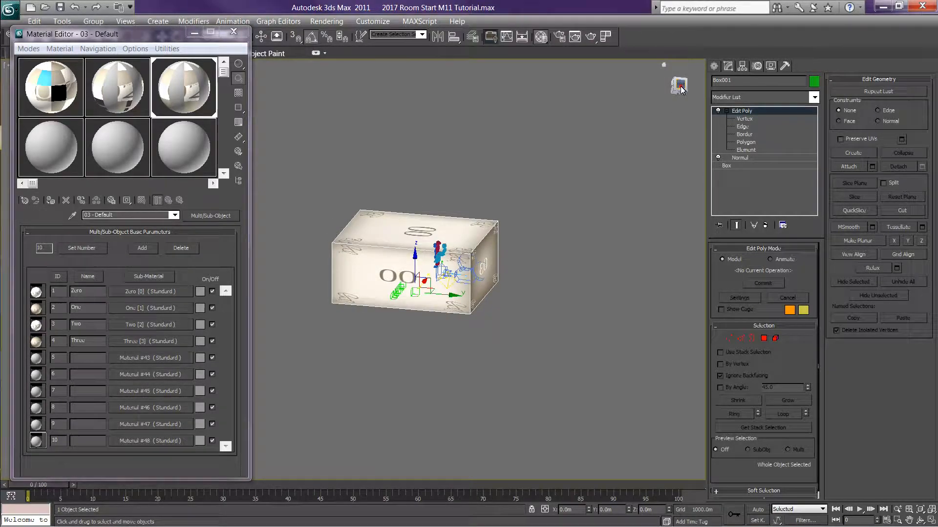
pyautogui.click(680, 87)
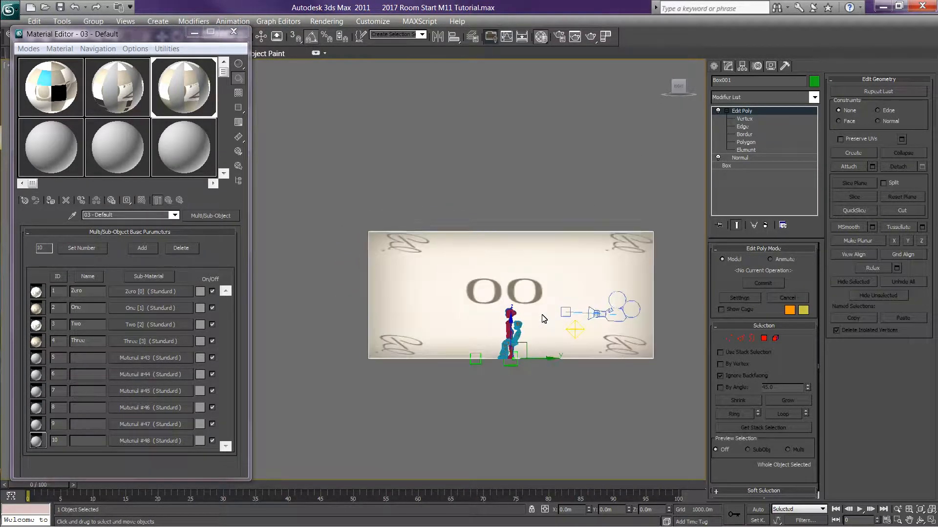
pyautogui.moveTo(677, 88); pyautogui.dragTo(733, 118)
pyautogui.moveTo(589, 250); pyautogui.dragTo(616, 318, button='middle')
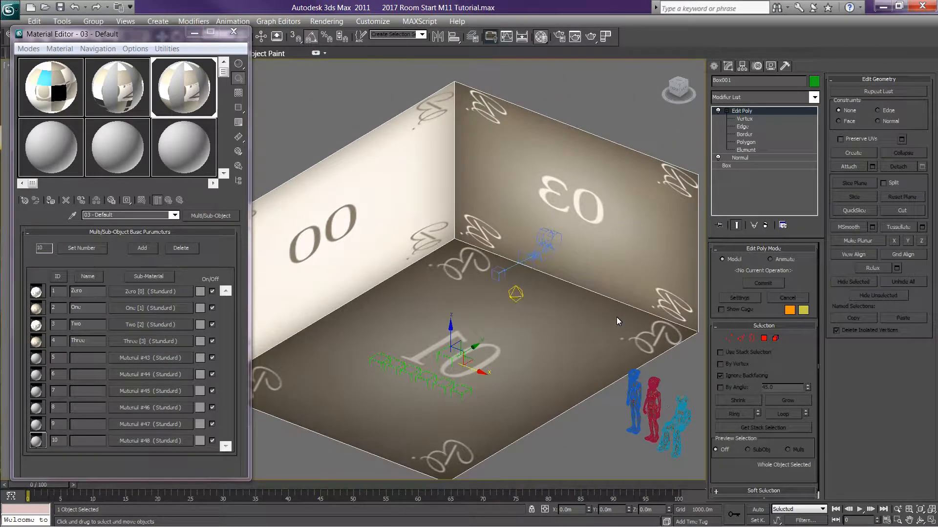
pyautogui.click(636, 413)
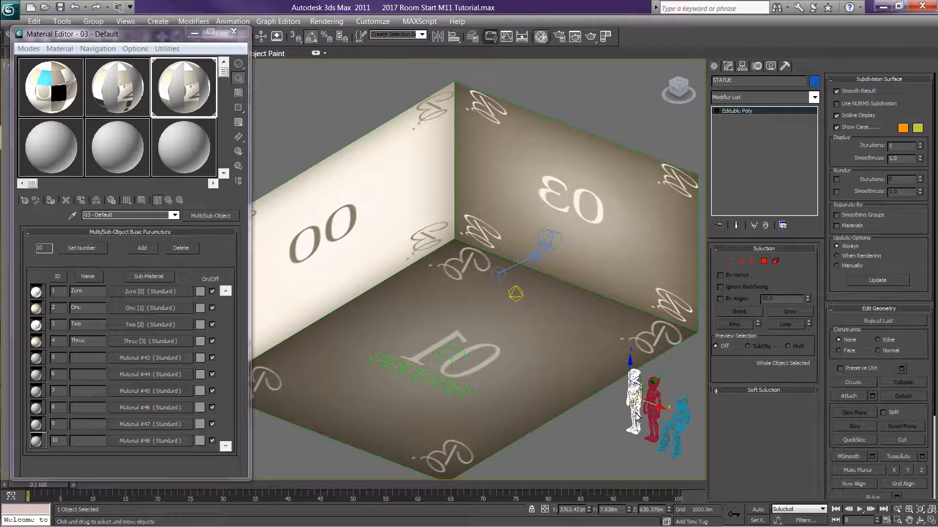
# Step: Move the blue and red standing figures onto the floor inside the textured room
pyautogui.moveTo(650, 406); pyautogui.dragTo(459, 253)
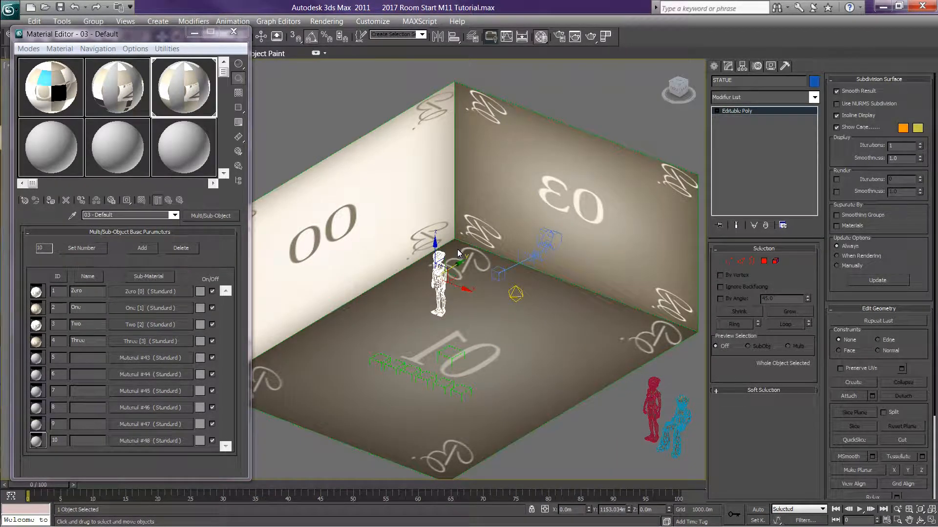
pyautogui.click(648, 410)
pyautogui.moveTo(682, 427); pyautogui.dragTo(527, 365)
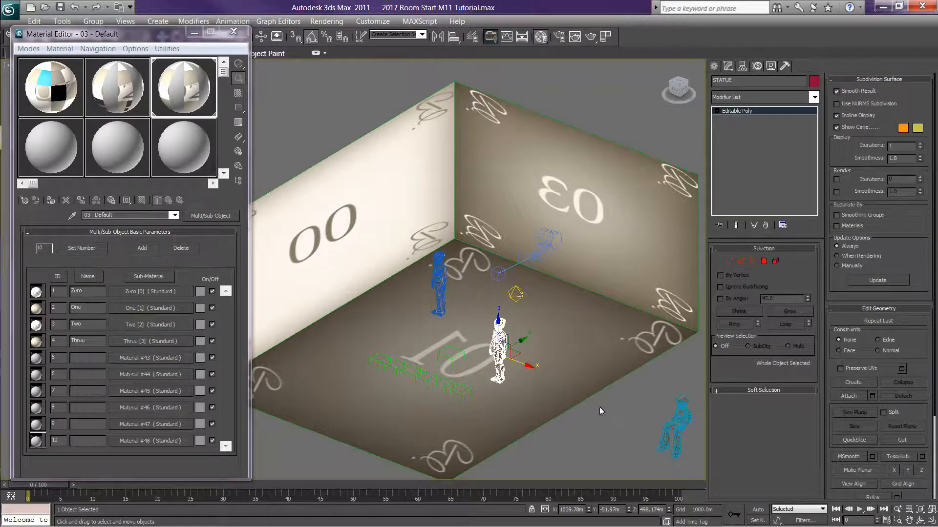
pyautogui.click(684, 94)
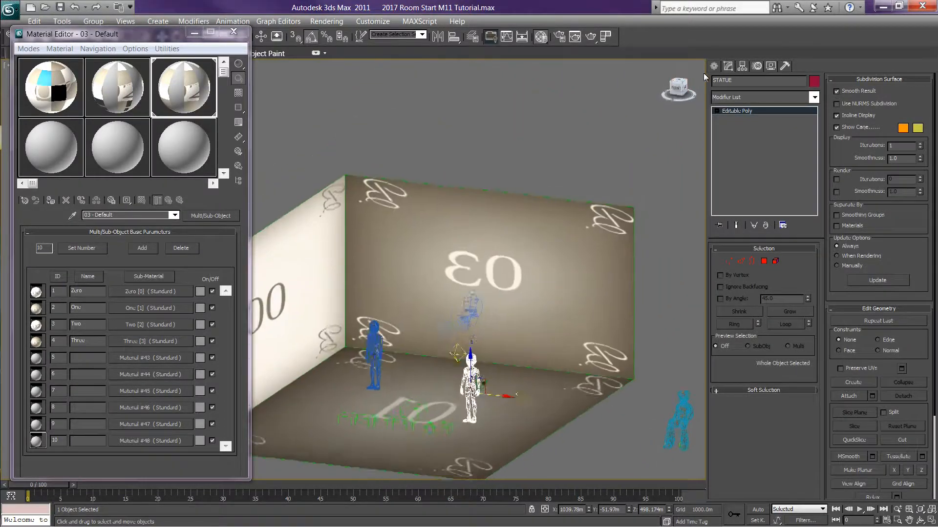
pyautogui.moveTo(544, 250); pyautogui.dragTo(600, 169, button='middle')
pyautogui.scroll(3, 599, 170)
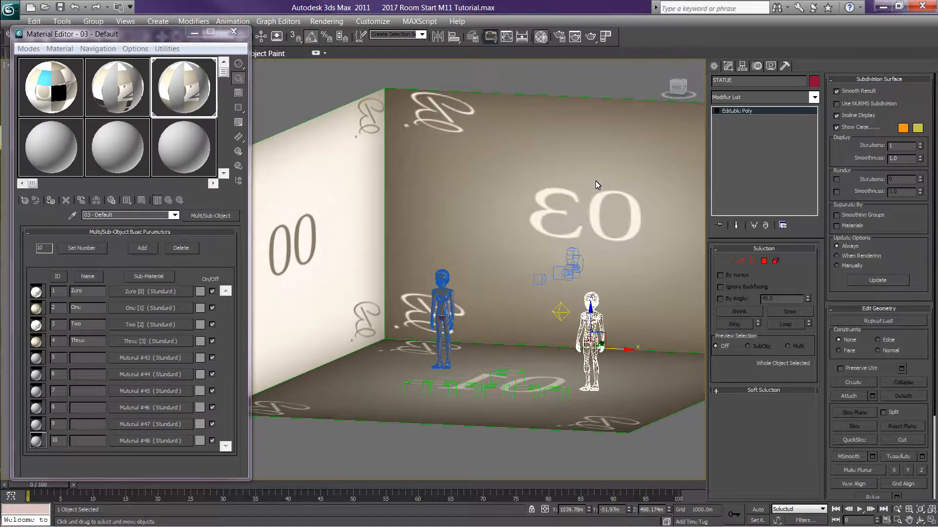
# Step: Select the room box's four upper vertices from the front and lower them to a height of about 2300 m, then deselect the box
pyautogui.click(596, 181)
pyautogui.press('z')
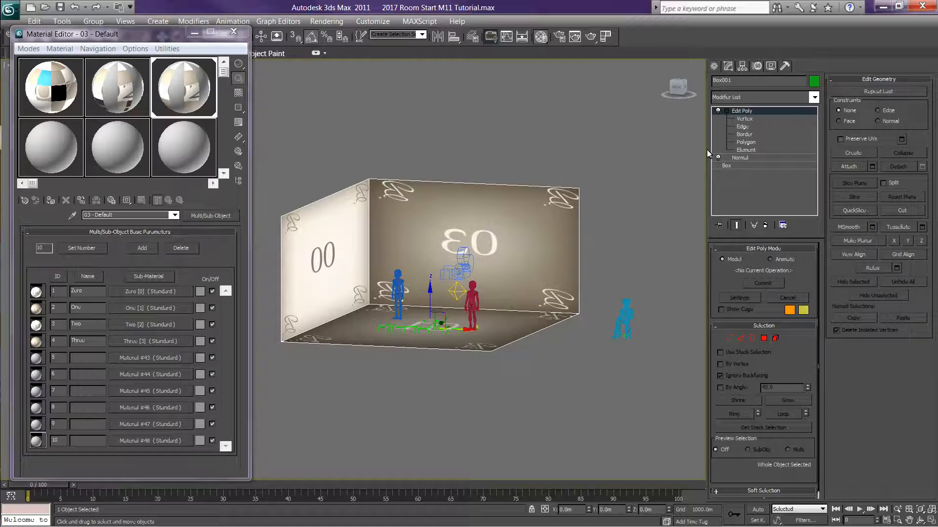
pyautogui.click(738, 119)
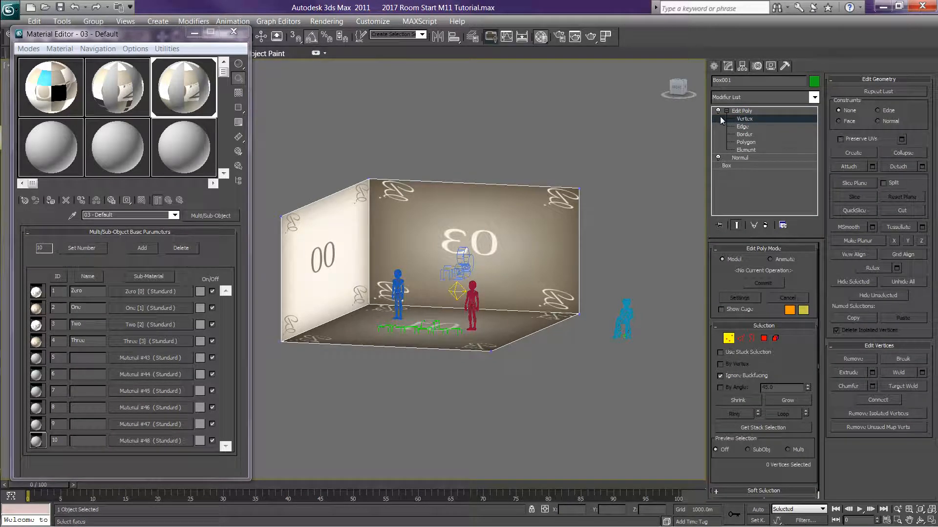
pyautogui.moveTo(323, 130); pyautogui.dragTo(350, 115, button='middle')
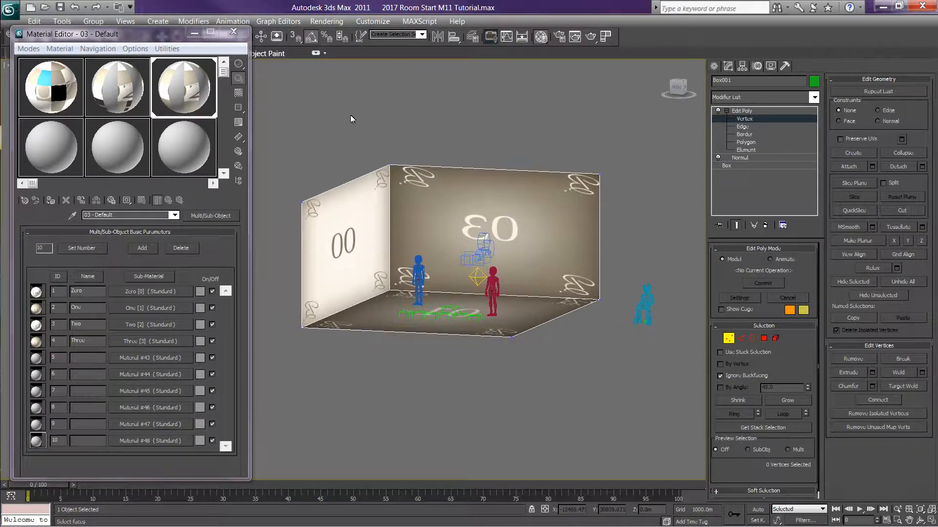
pyautogui.click(678, 87)
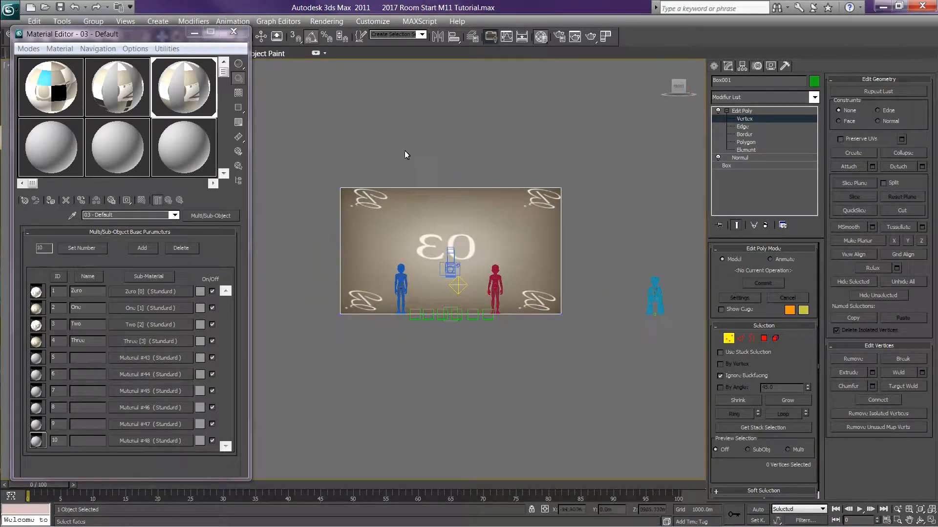
pyautogui.moveTo(317, 164); pyautogui.dragTo(628, 209)
pyautogui.click(665, 88)
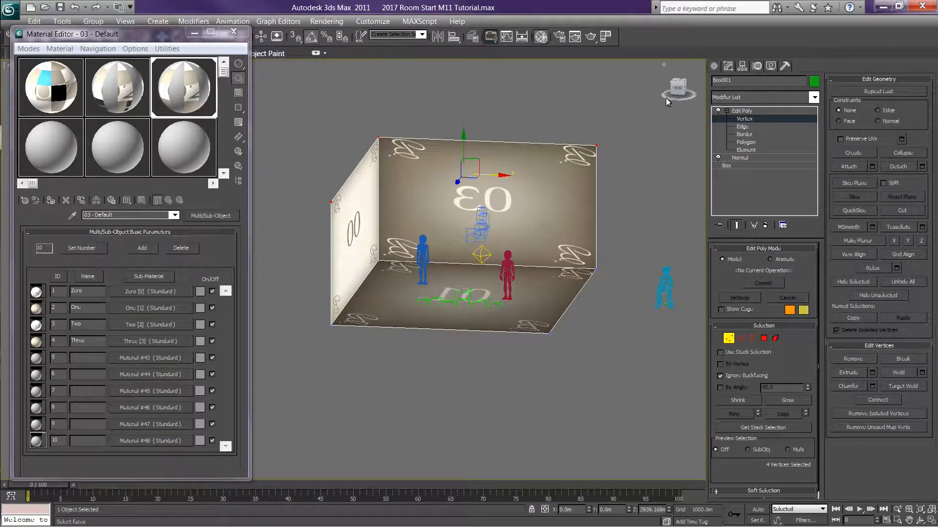
pyautogui.click(678, 88)
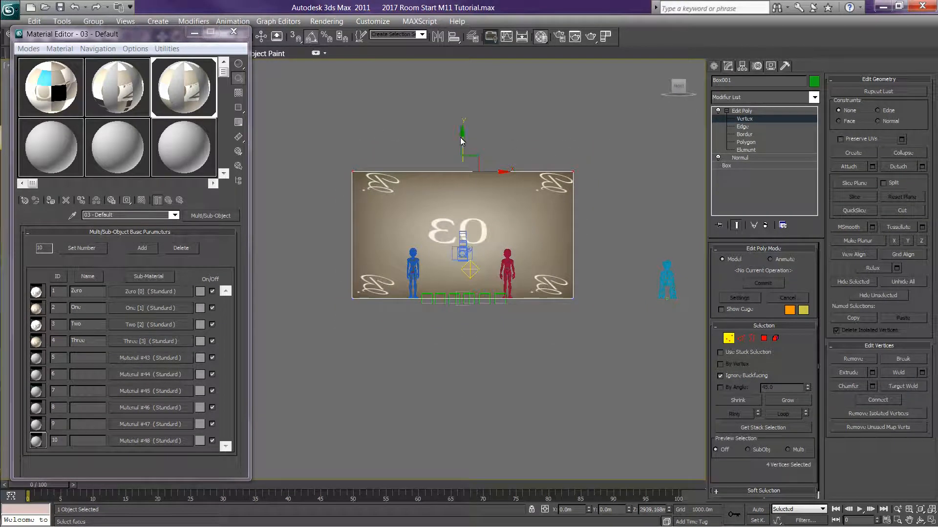
pyautogui.moveTo(460, 138); pyautogui.dragTo(448, 172)
pyautogui.click(752, 112)
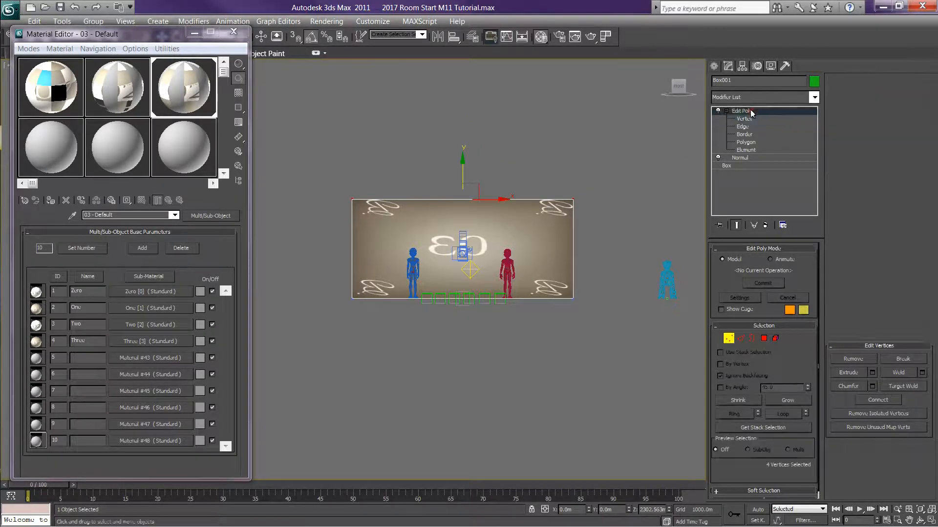
pyautogui.click(638, 141)
# Step: Select the room box from the side facing the 00 wall and add an Unwrap UVW modifier to it
pyautogui.scroll(-2, 638, 141)
pyautogui.scroll(3, 637, 145)
pyautogui.moveTo(672, 96)
pyautogui.moveTo(680, 84); pyautogui.dragTo(576, 146)
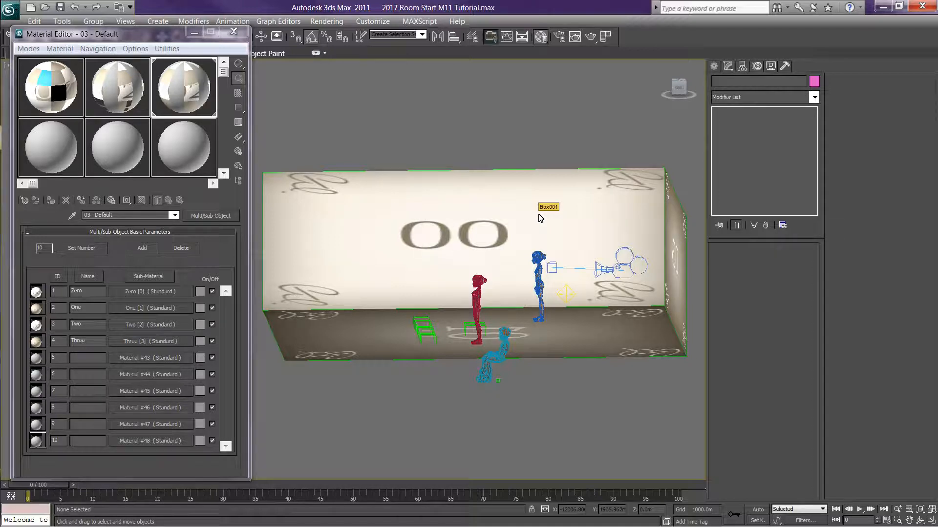
pyautogui.click(508, 218)
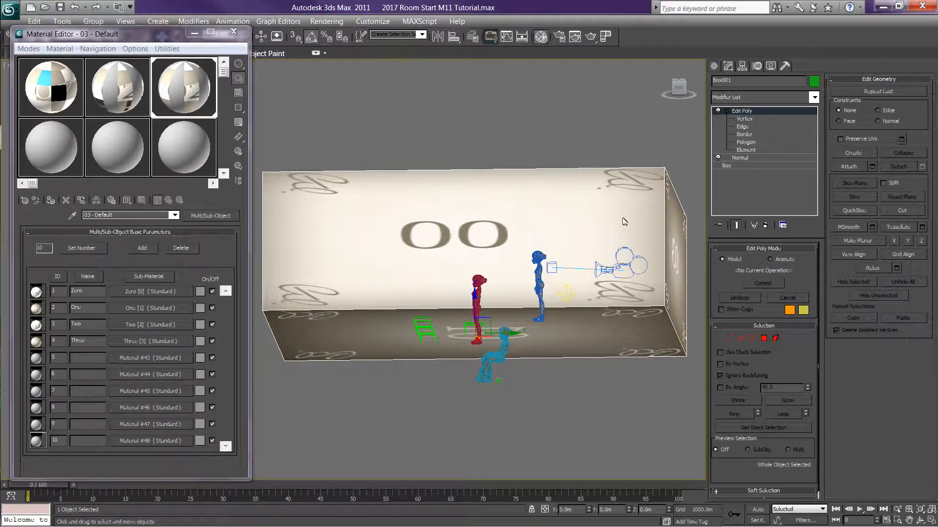
pyautogui.click(815, 97)
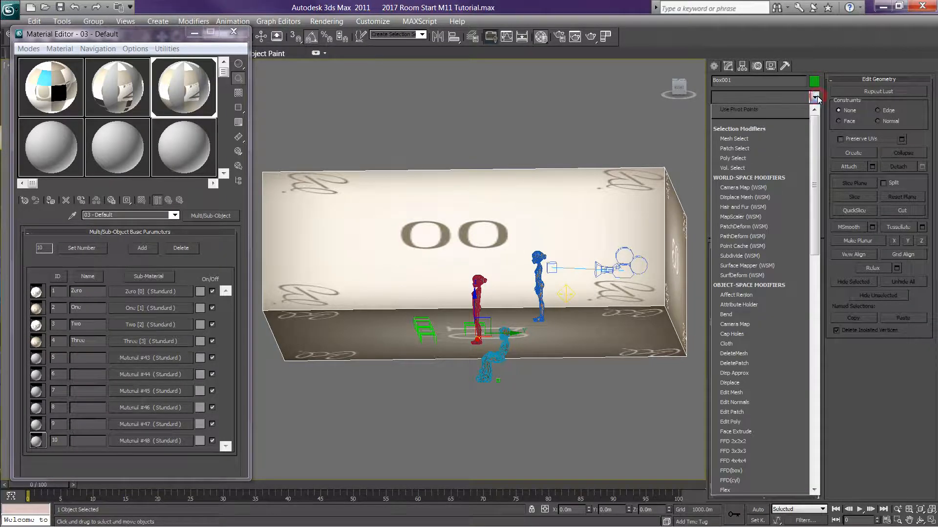
pyautogui.click(817, 408)
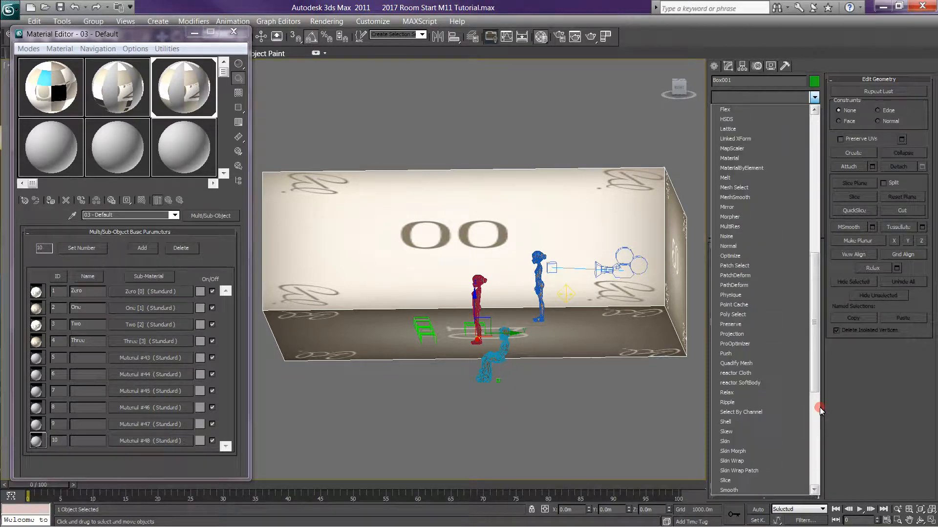
pyautogui.scroll(-8, 763, 436)
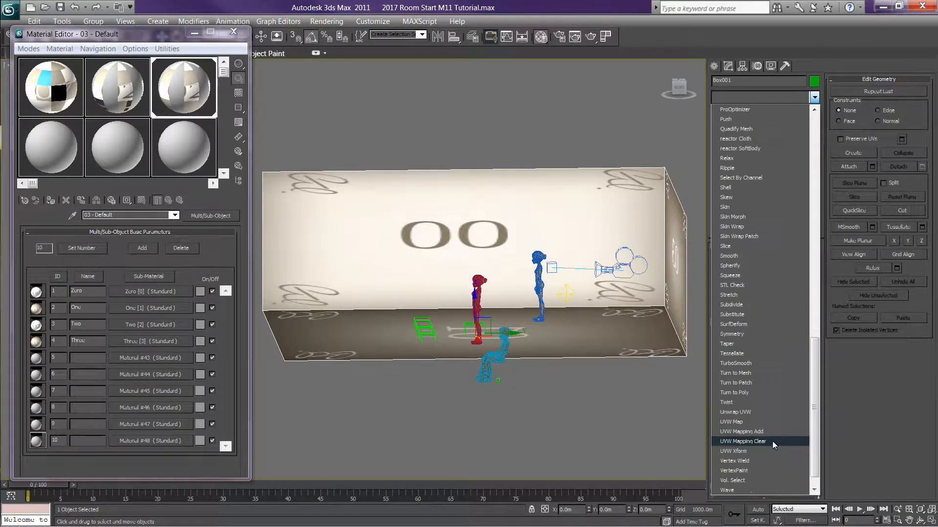
pyautogui.click(751, 415)
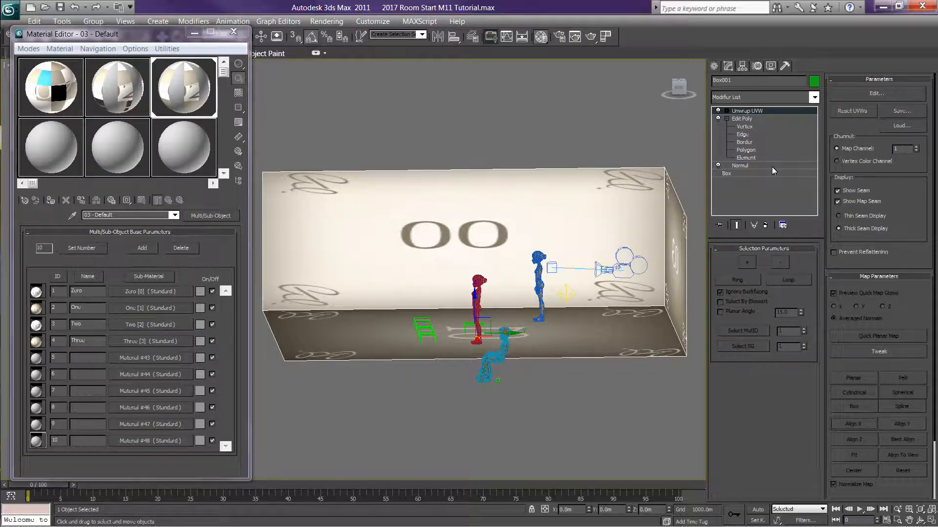
# Step: Enter the Face level of the Unwrap UVW modifier and select the 00 wall
pyautogui.click(726, 119)
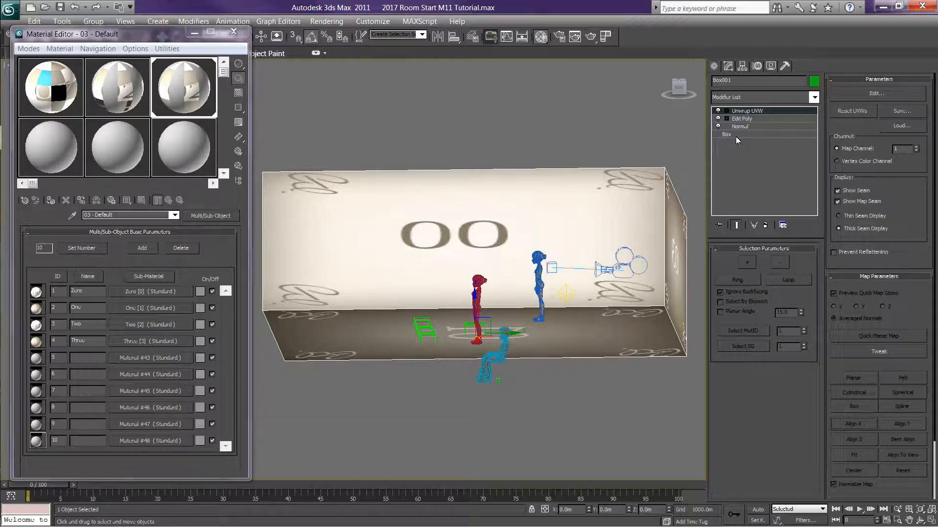
pyautogui.click(737, 136)
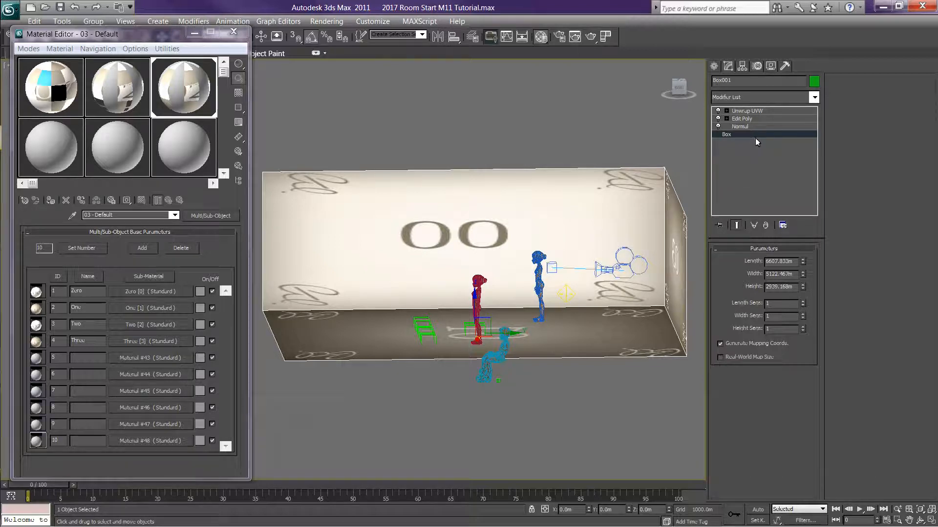
pyautogui.click(754, 111)
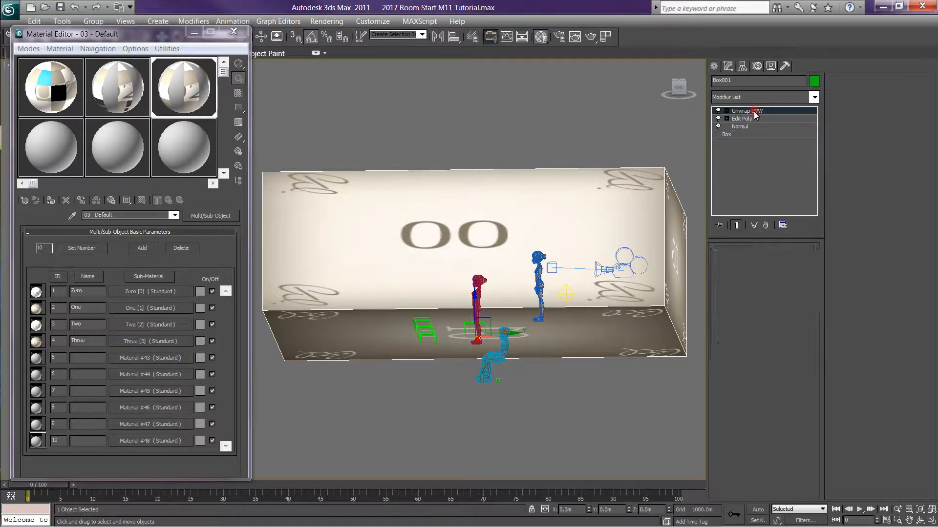
pyautogui.click(727, 112)
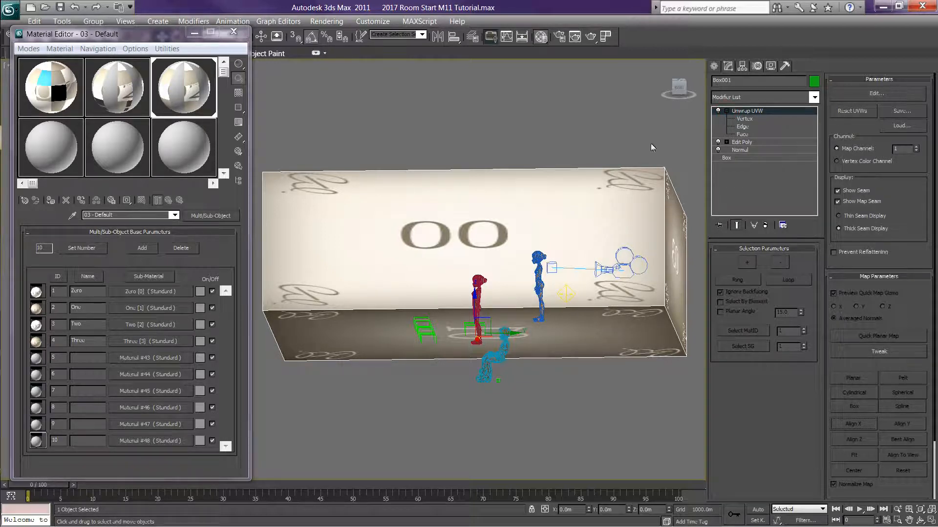
pyautogui.click(743, 134)
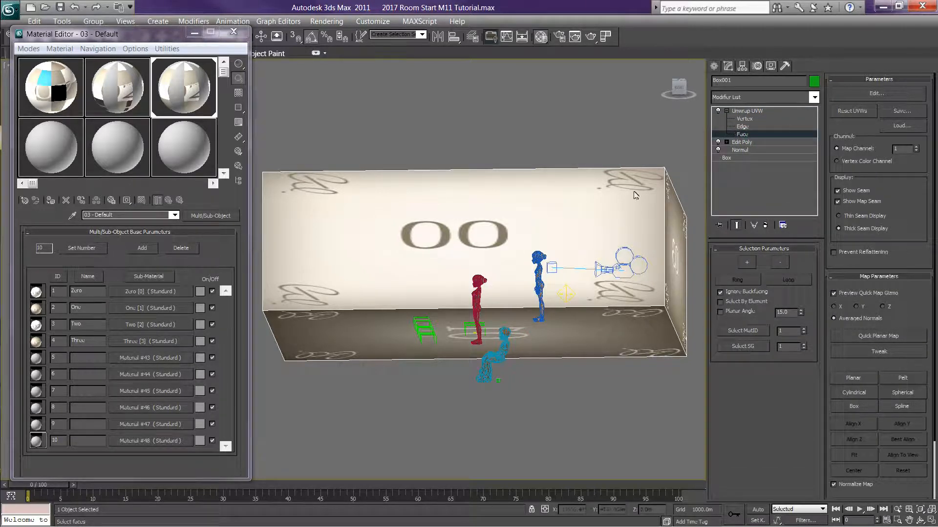
pyautogui.click(469, 202)
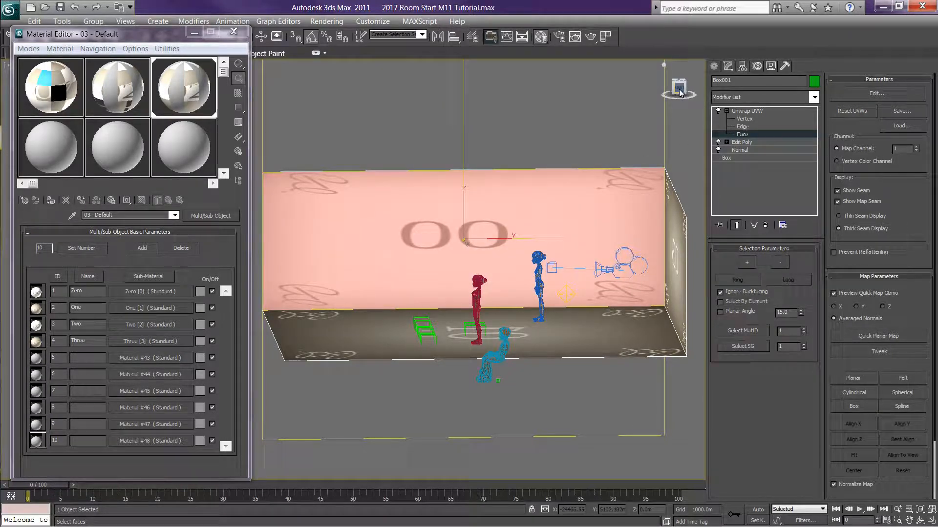
# Step: Apply Planar mapping to the selected 00 wall and align the mapping to the X axis
pyautogui.moveTo(679, 88); pyautogui.dragTo(661, 99)
pyautogui.moveTo(590, 199); pyautogui.dragTo(598, 174, button='middle')
pyautogui.scroll(-3, 615, 181)
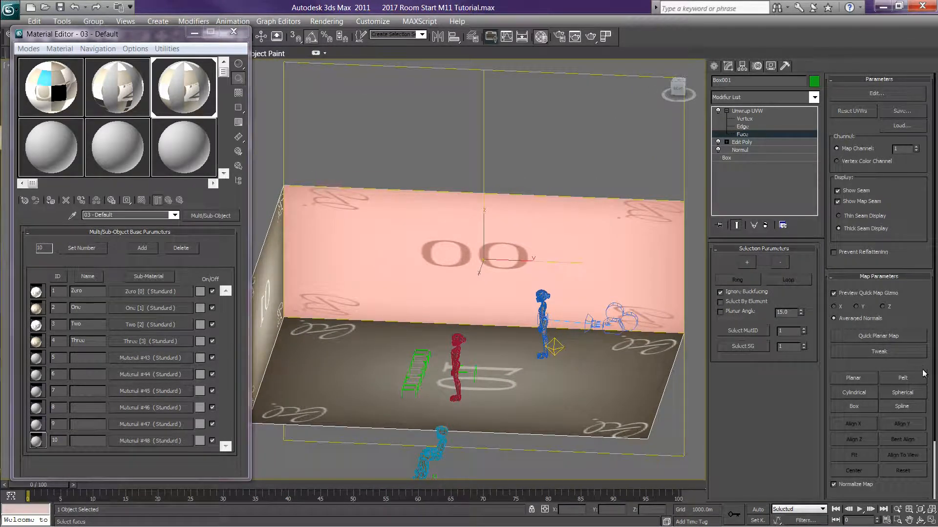
pyautogui.moveTo(923, 369); pyautogui.dragTo(914, 252)
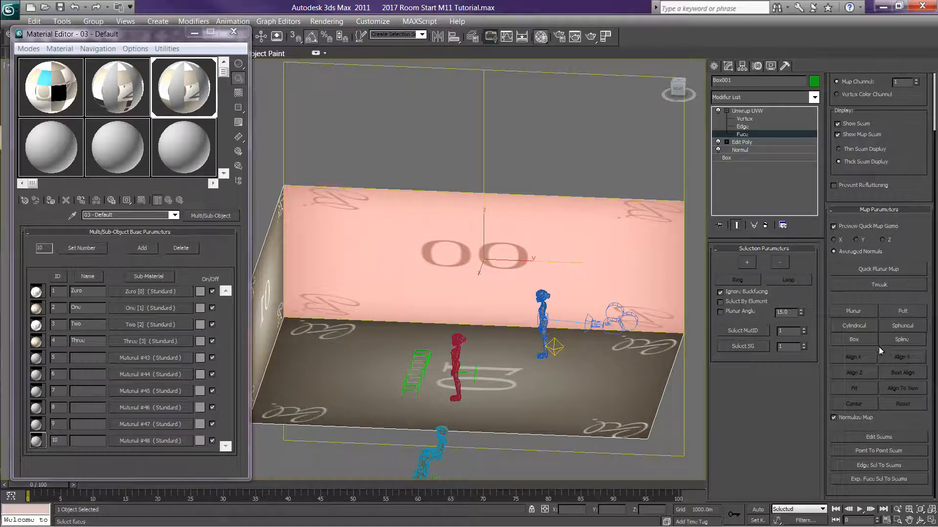
pyautogui.click(853, 311)
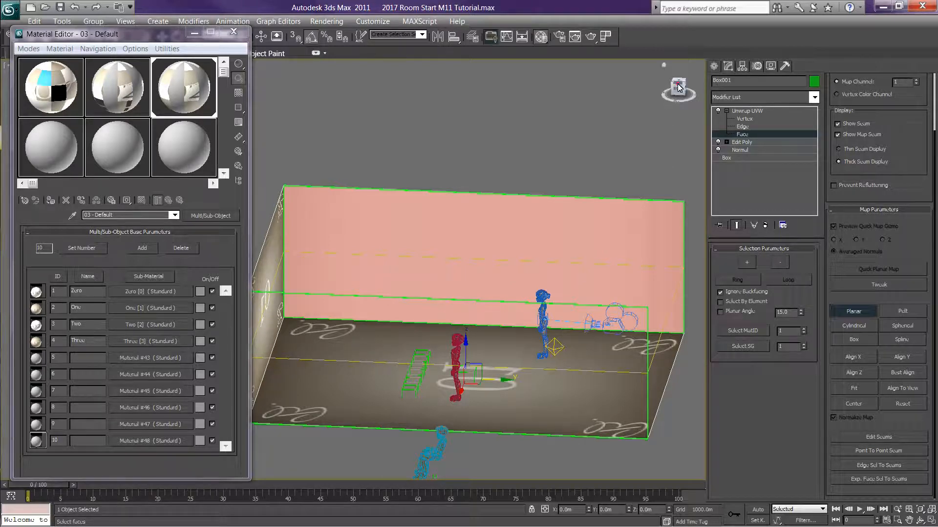
pyautogui.click(669, 95)
pyautogui.moveTo(536, 275); pyautogui.dragTo(564, 198, button='middle')
pyautogui.scroll(3, 564, 198)
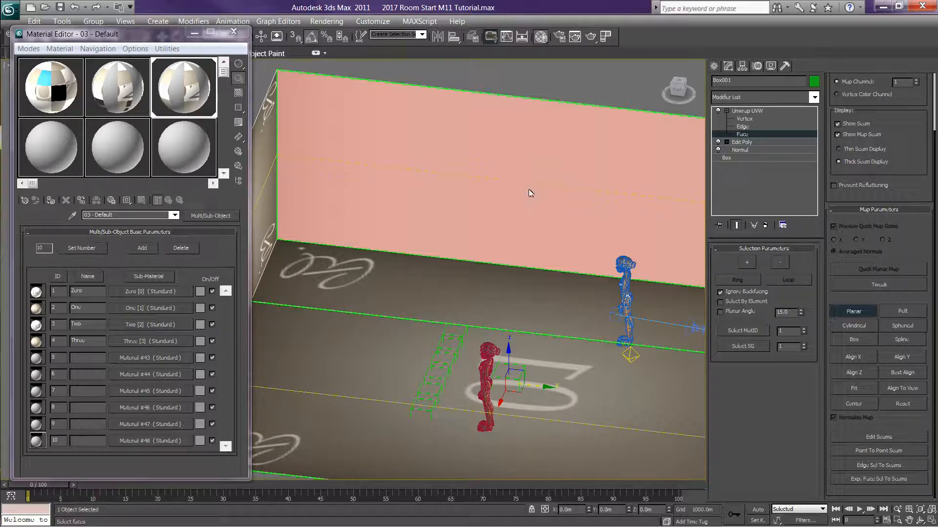
pyautogui.click(851, 357)
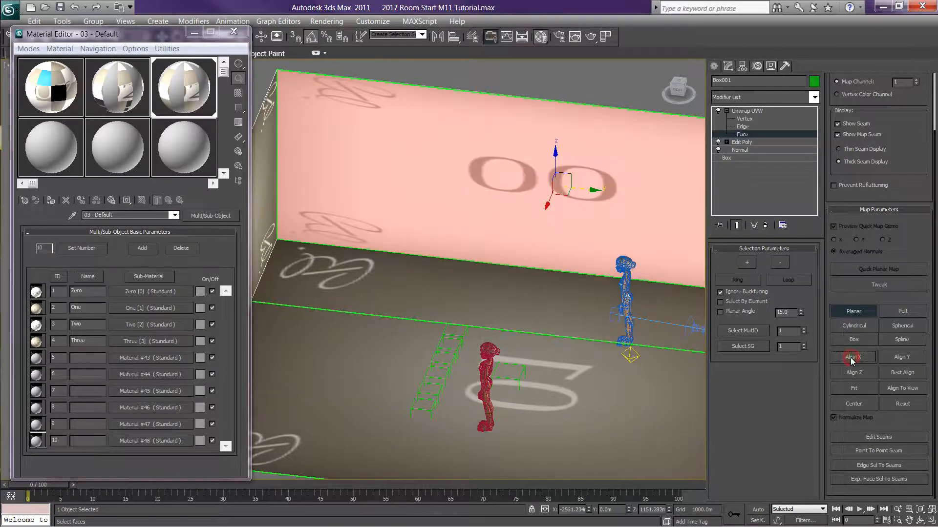
# Step: Apply Best Align to the 00 wall's planar mapping and exit Planar mode
pyautogui.moveTo(555, 351); pyautogui.dragTo(503, 357, button='middle')
pyautogui.scroll(-2, 503, 353)
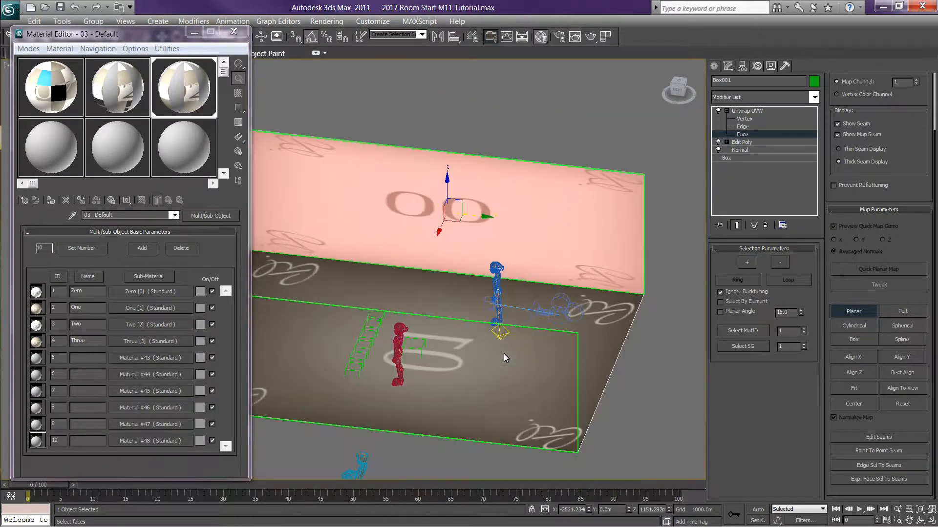
pyautogui.click(909, 371)
pyautogui.moveTo(624, 397); pyautogui.dragTo(681, 404, button='middle')
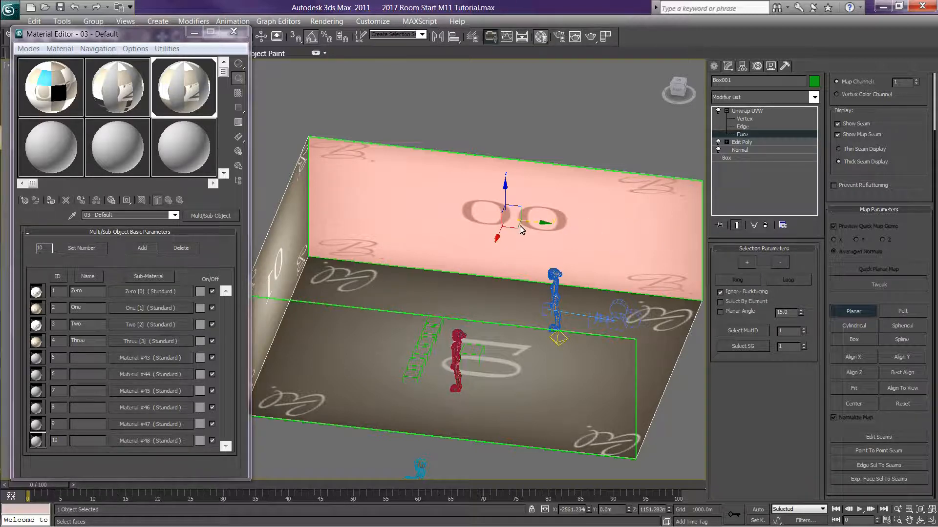
pyautogui.moveTo(532, 228); pyautogui.dragTo(504, 226, button='middle')
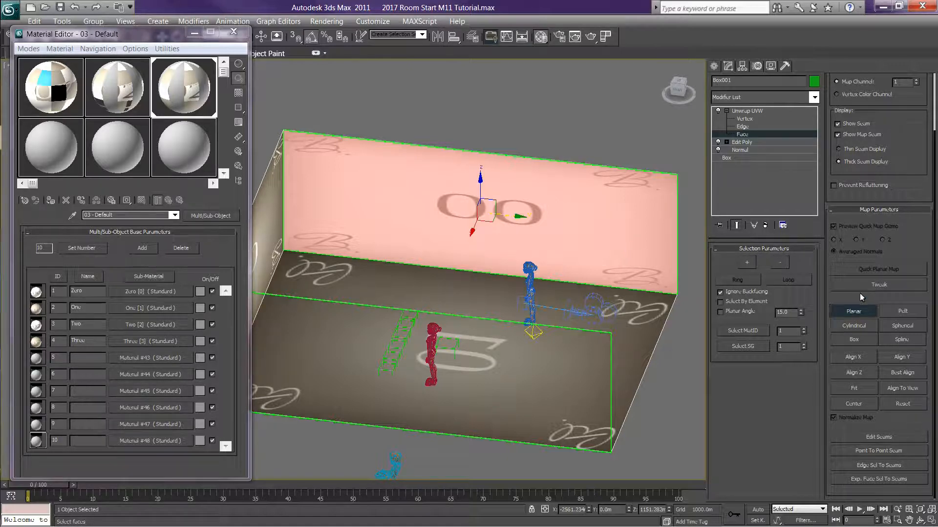
pyautogui.moveTo(913, 153); pyautogui.dragTo(908, 272)
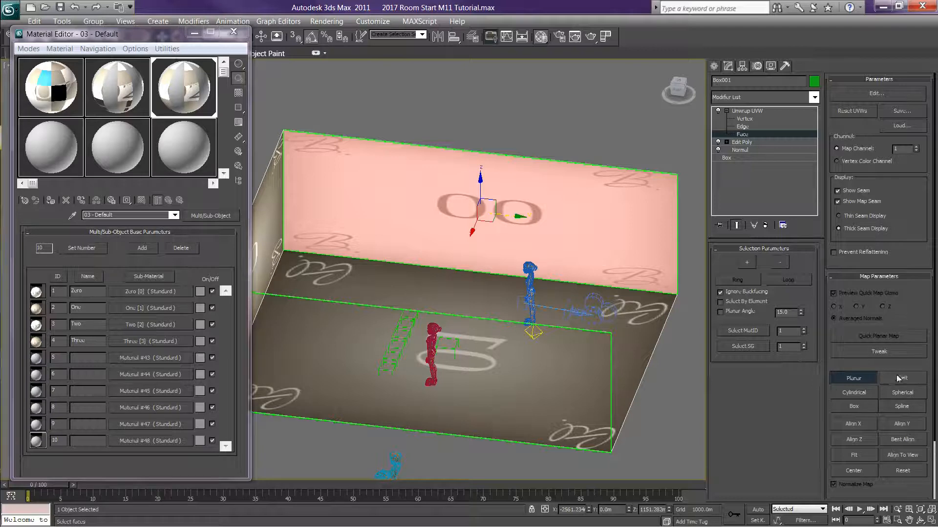
pyautogui.click(862, 382)
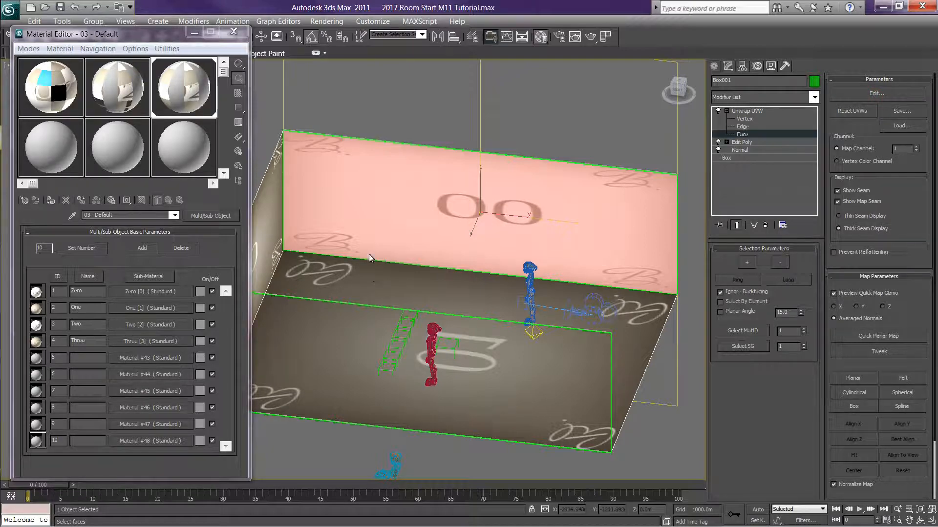
# Step: Open the UV editor for the 00 wall and stretch its UV face horizontally in Freeform mode to three tiles wide
pyautogui.moveTo(0, 43); pyautogui.dragTo(243, 44)
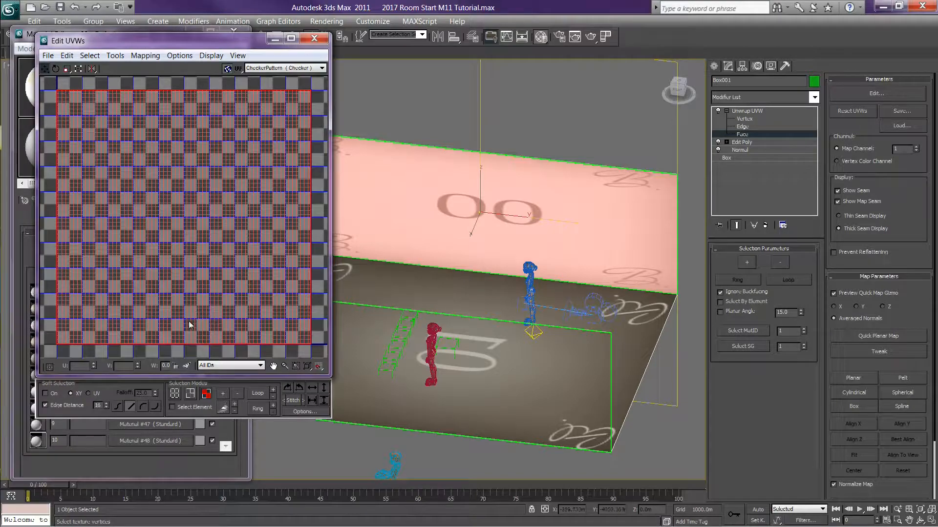
pyautogui.scroll(-5, 206, 320)
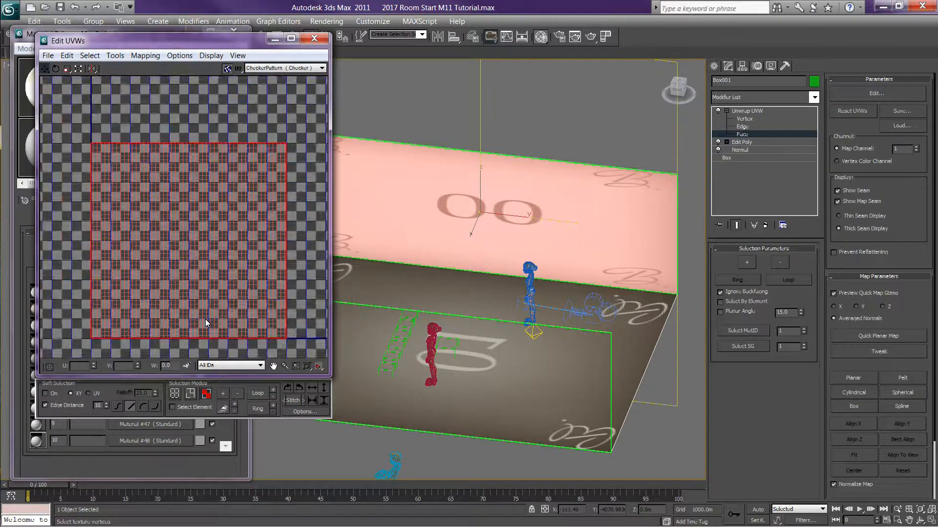
pyautogui.moveTo(207, 323); pyautogui.dragTo(180, 285, button='middle')
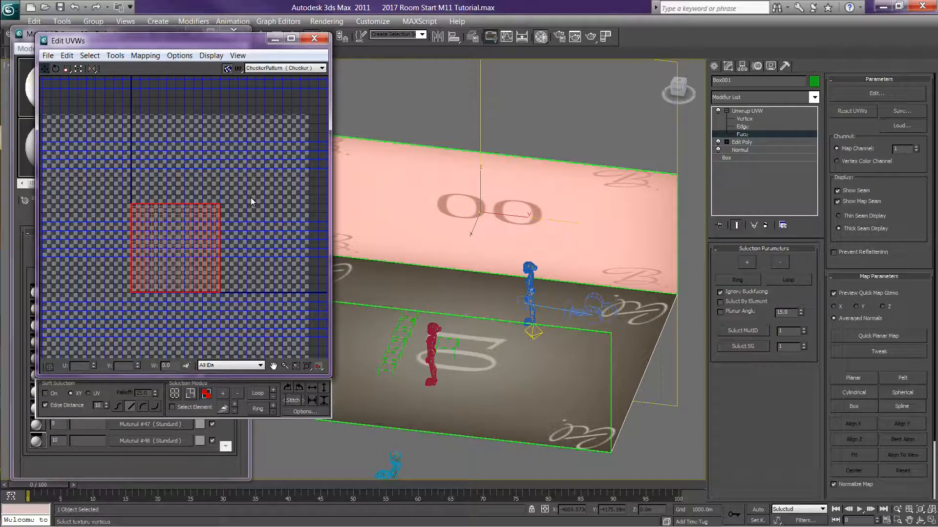
pyautogui.click(79, 68)
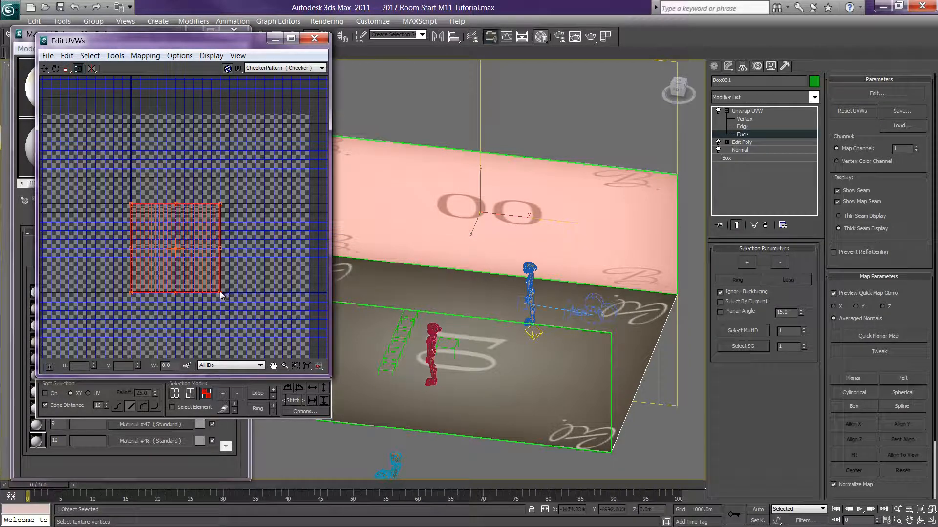
pyautogui.moveTo(220, 291); pyautogui.dragTo(310, 274)
pyautogui.moveTo(148, 317); pyautogui.dragTo(184, 309, button='middle')
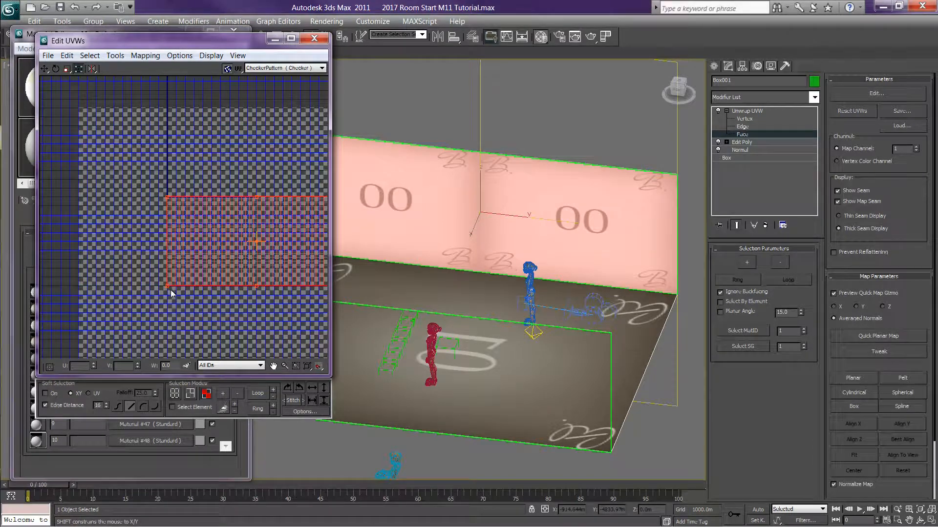
pyautogui.moveTo(168, 287); pyautogui.dragTo(82, 293)
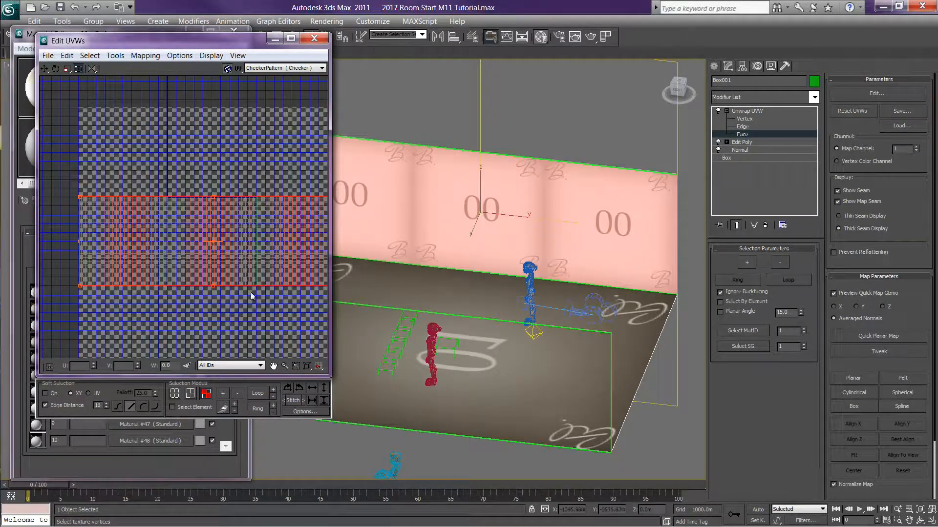
pyautogui.moveTo(239, 298); pyautogui.dragTo(234, 301, button='middle')
pyautogui.scroll(-3, 233, 300)
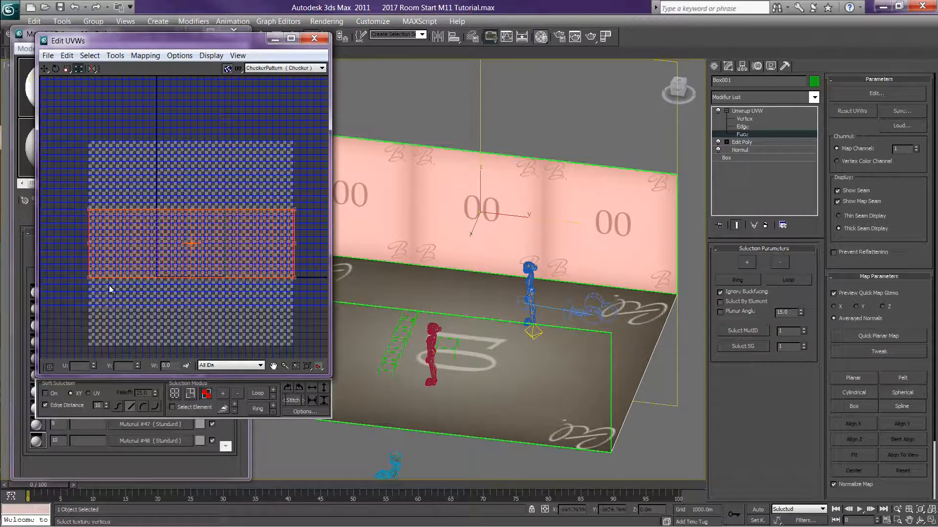
# Step: Filter the UV editor to the selected face, realign the 00 wall's UV block with the base tile row and close the editor
pyautogui.moveTo(198, 233); pyautogui.dragTo(193, 308)
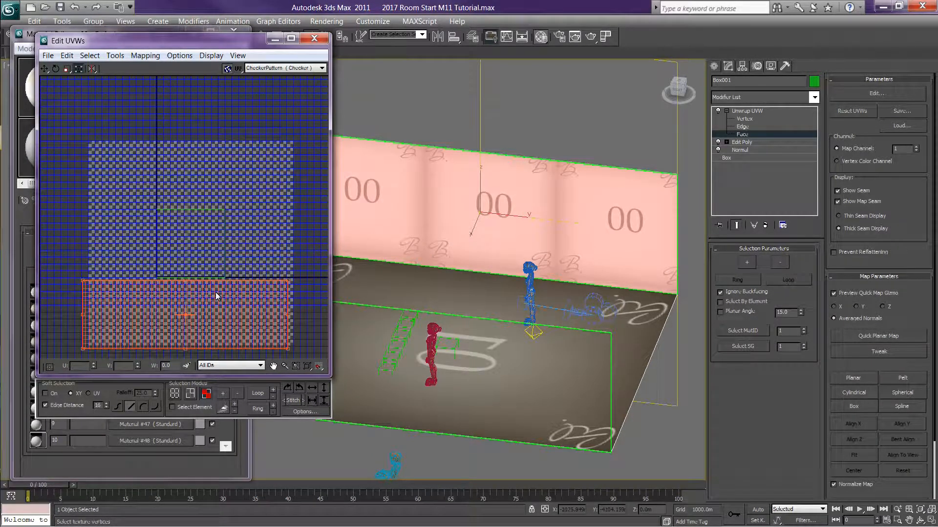
pyautogui.click(188, 366)
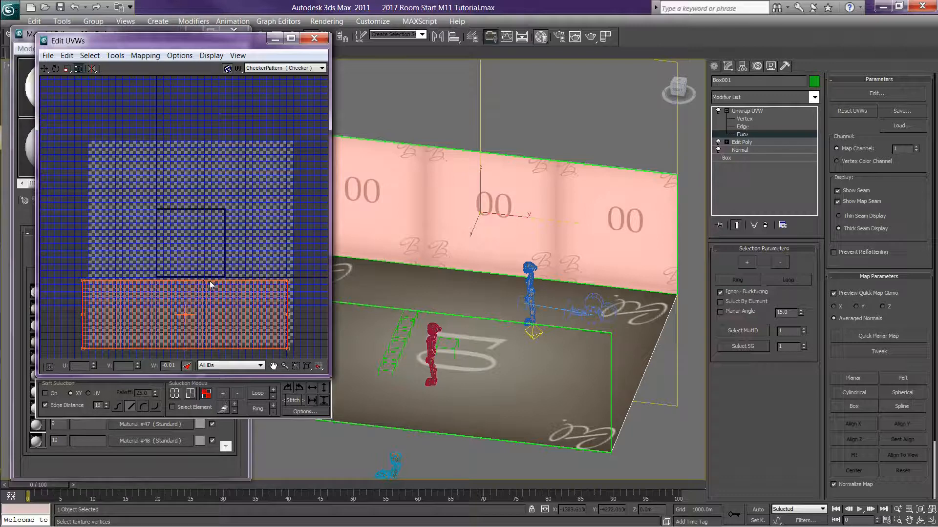
pyautogui.moveTo(205, 311); pyautogui.dragTo(210, 235)
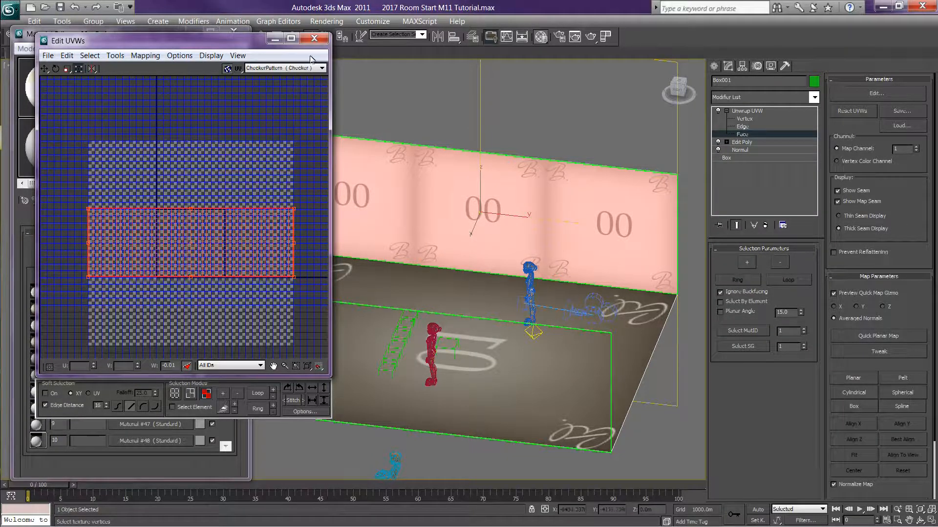
pyautogui.click(314, 38)
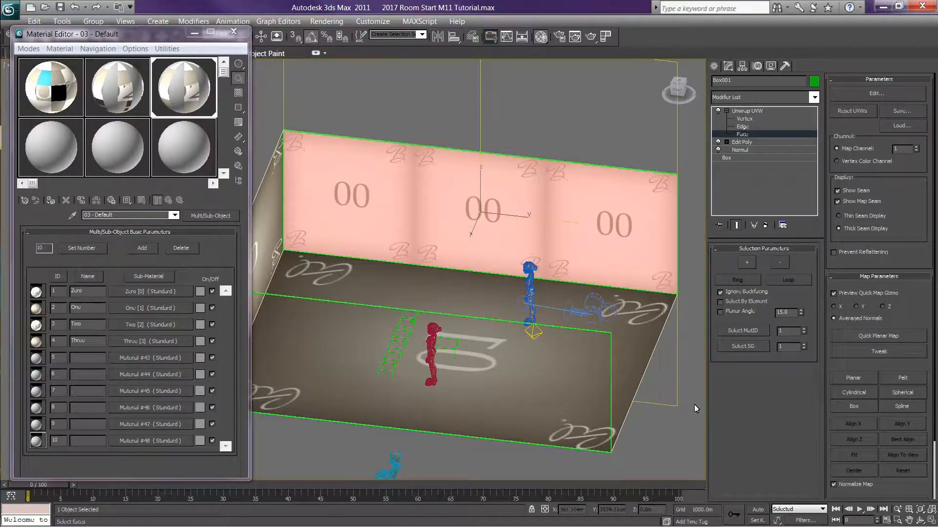
# Step: Deselect the 00 wall, select the floor face and apply Planar mapping to it with Best Align
pyautogui.click(702, 417)
pyautogui.moveTo(677, 93); pyautogui.dragTo(685, 250)
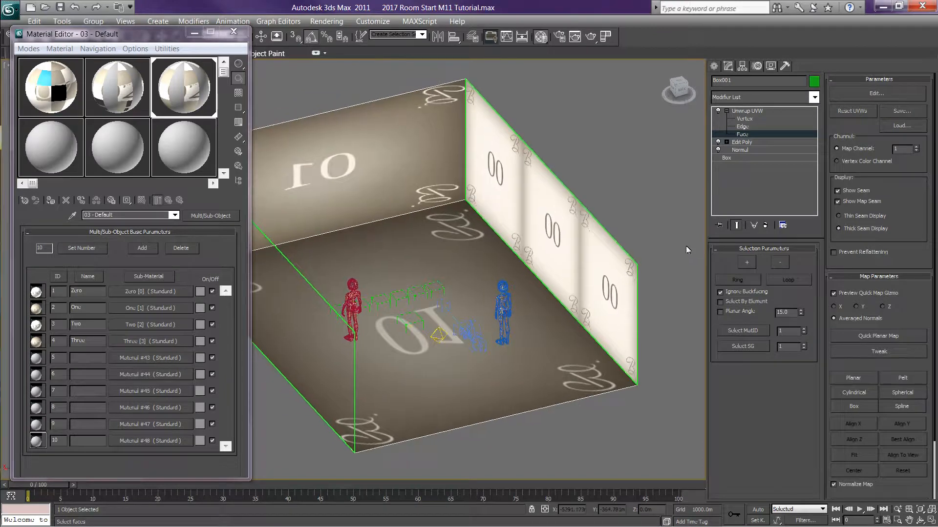
pyautogui.click(483, 292)
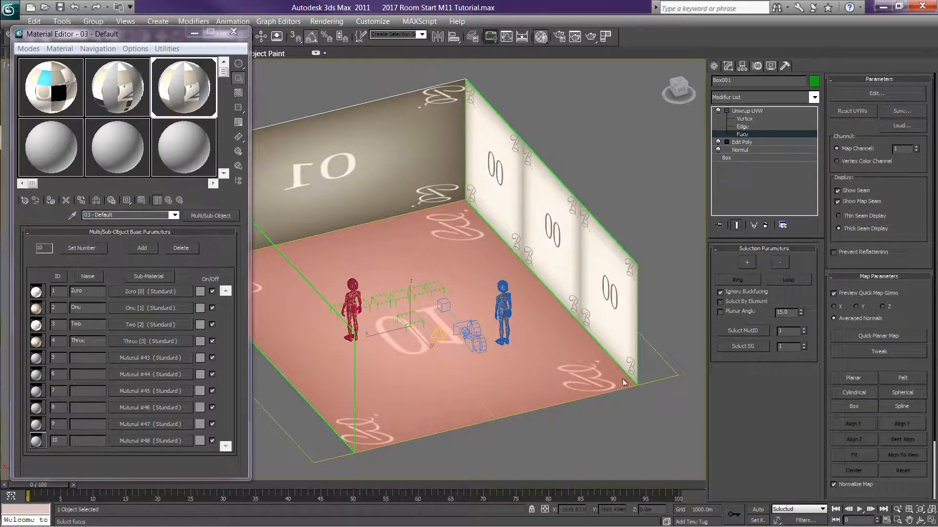
pyautogui.click(854, 379)
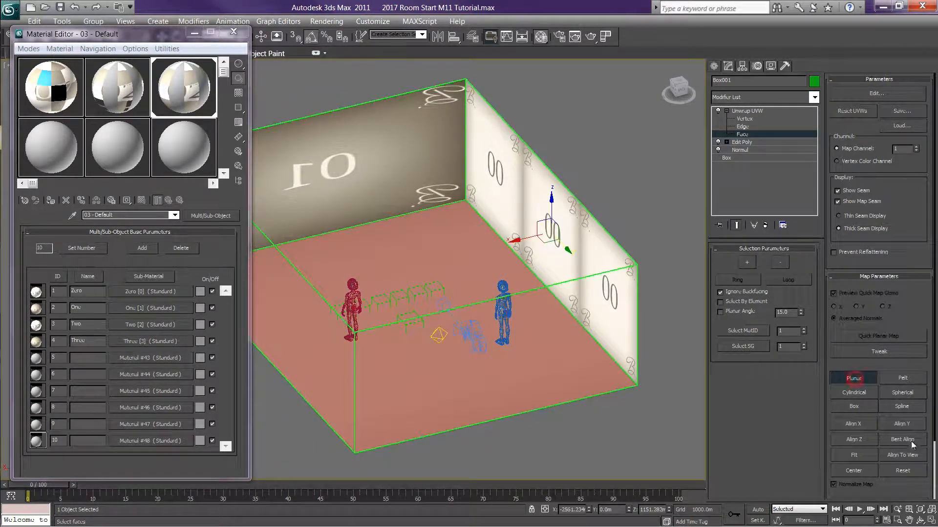
pyautogui.click(902, 441)
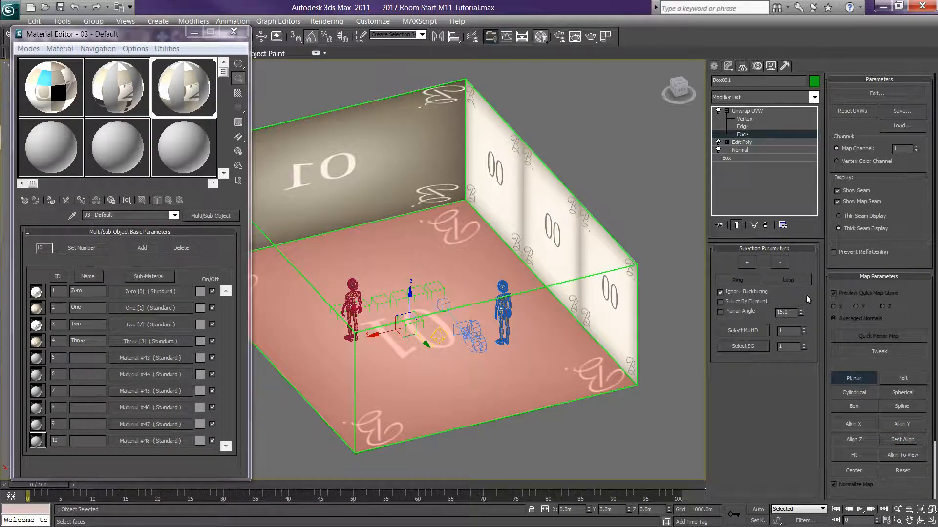
# Step: Stretch the floor's UV face to two by two tiles in the UV editor, with Planar mode off, and close the editor
pyautogui.click(860, 96)
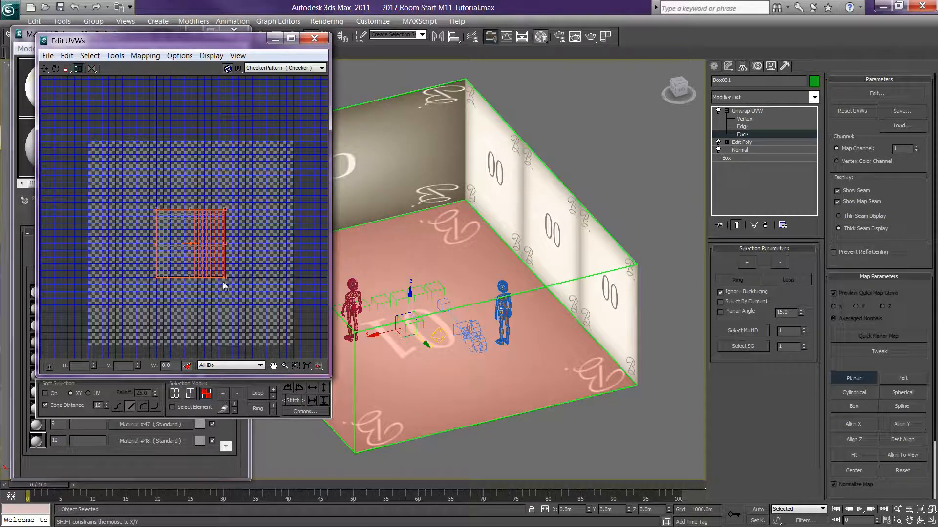
pyautogui.click(853, 378)
pyautogui.moveTo(225, 278); pyautogui.dragTo(294, 271)
pyautogui.moveTo(292, 208); pyautogui.dragTo(291, 141)
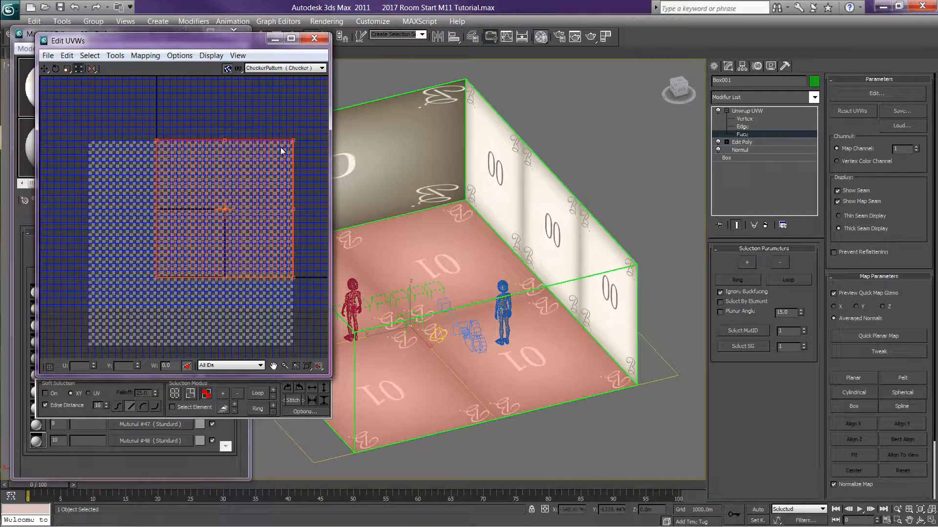
pyautogui.scroll(5, 488, 260)
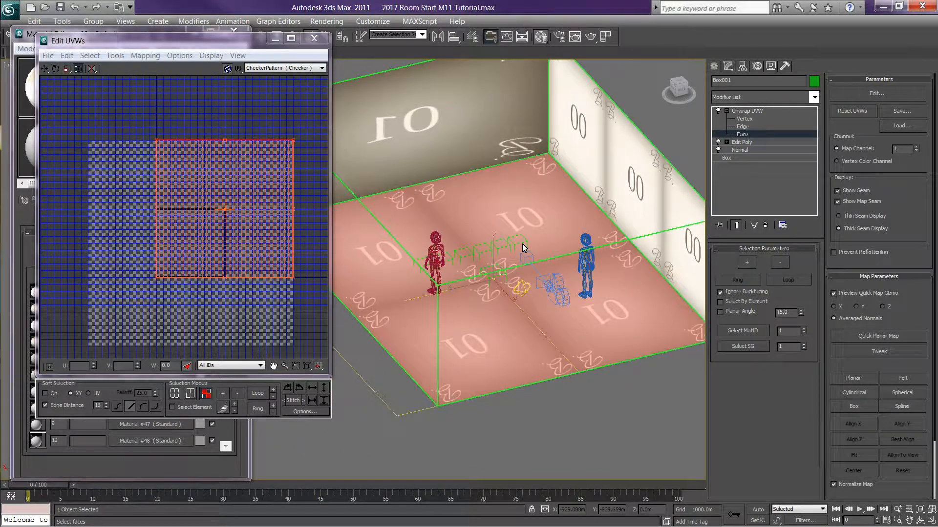
pyautogui.scroll(-2, 521, 244)
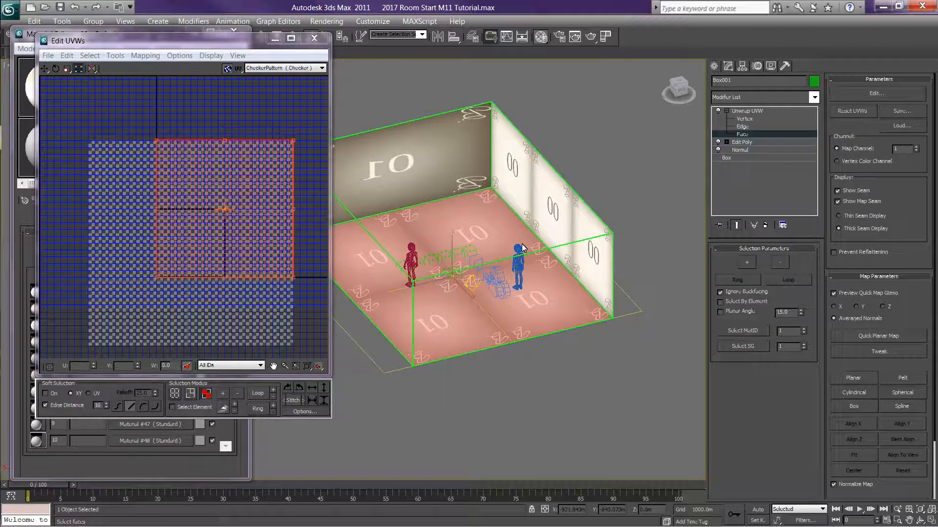
pyautogui.click(314, 38)
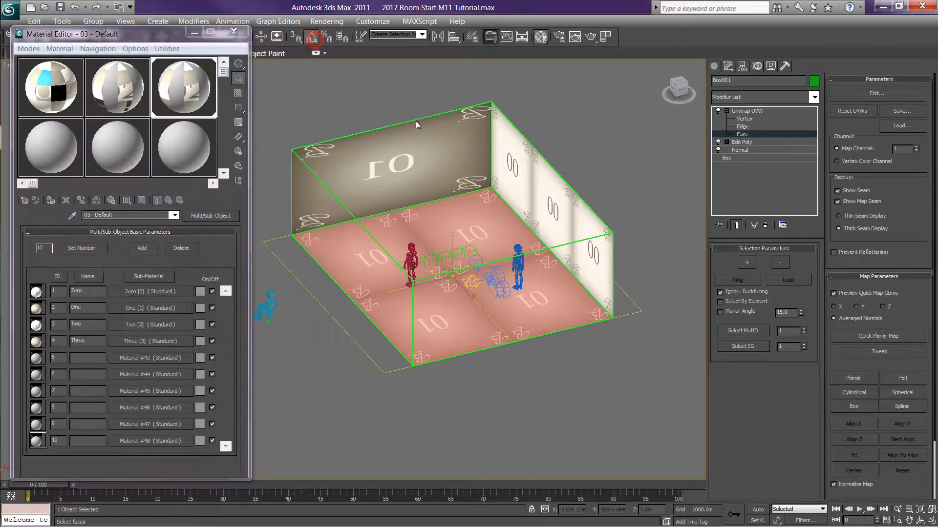
# Step: Select the mirrored 01 wall and apply Planar mapping to it with Best Align
pyautogui.click(414, 177)
pyautogui.click(851, 379)
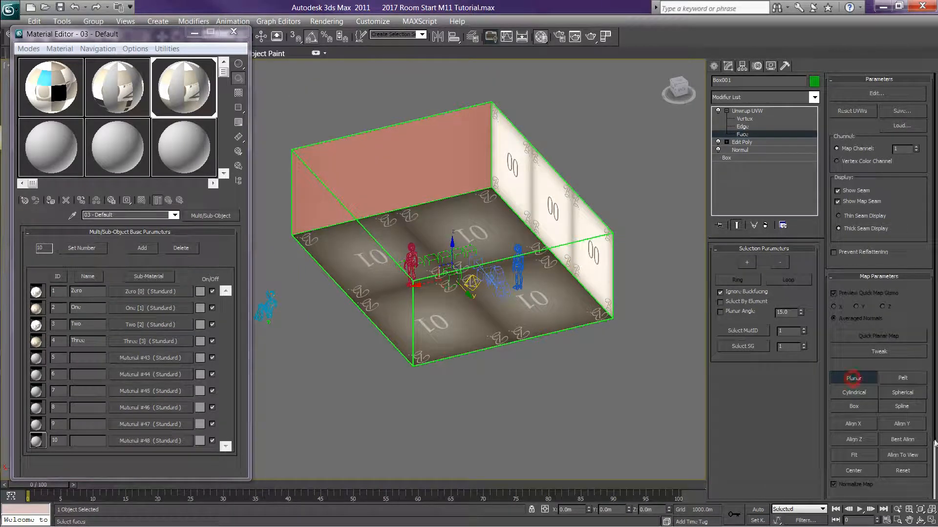
pyautogui.click(914, 439)
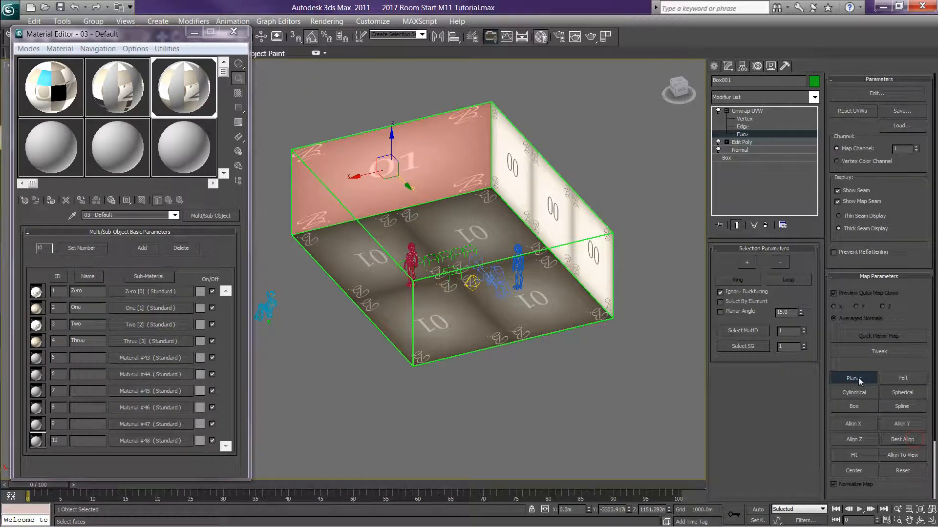
# Step: Exit Planar mode, stretch the 01 wall's UV face to three tiles wide in the UV editor and close the editor
pyautogui.click(895, 94)
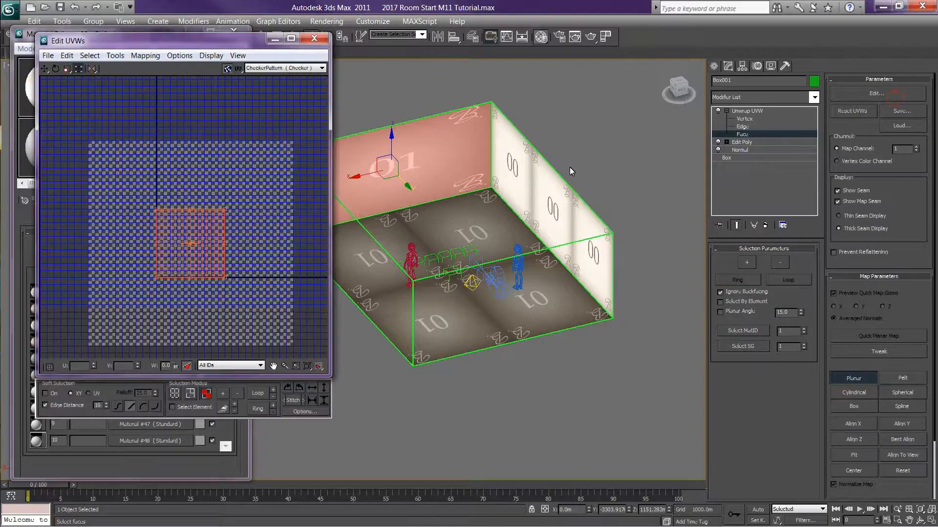
pyautogui.click(853, 378)
pyautogui.moveTo(225, 278); pyautogui.dragTo(294, 276)
pyautogui.moveTo(156, 279); pyautogui.dragTo(89, 279)
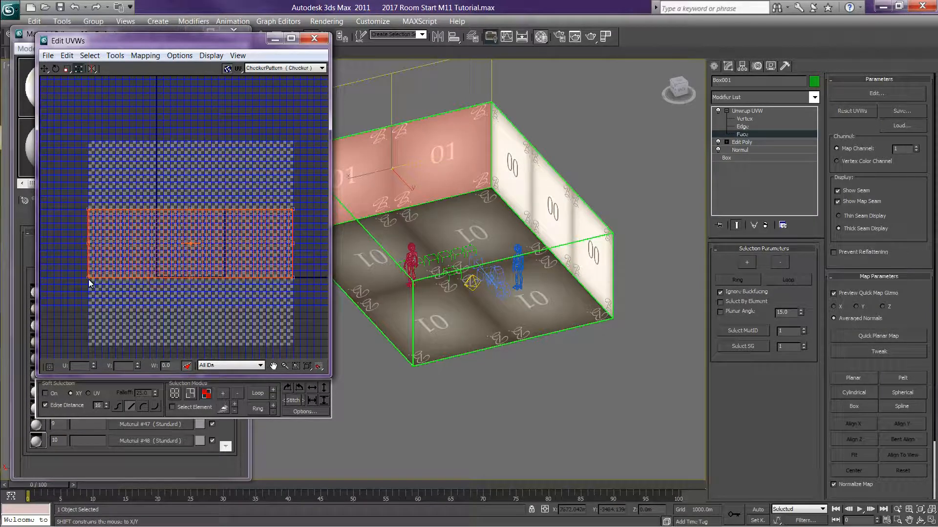
pyautogui.click(313, 38)
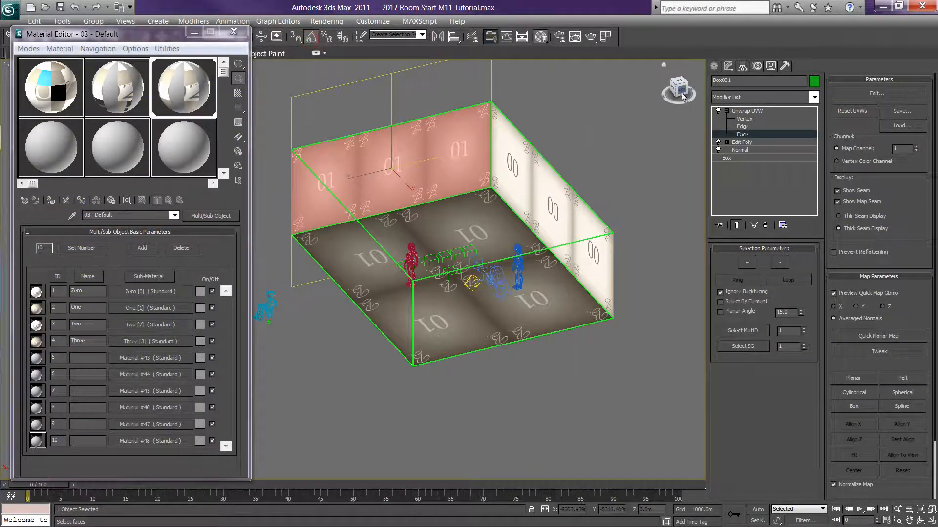
# Step: Select the mirrored 02 wall and apply Planar mapping to it with Best Align
pyautogui.moveTo(669, 104); pyautogui.dragTo(596, 98)
pyautogui.moveTo(579, 212); pyautogui.dragTo(645, 343, button='middle')
pyautogui.click(423, 223)
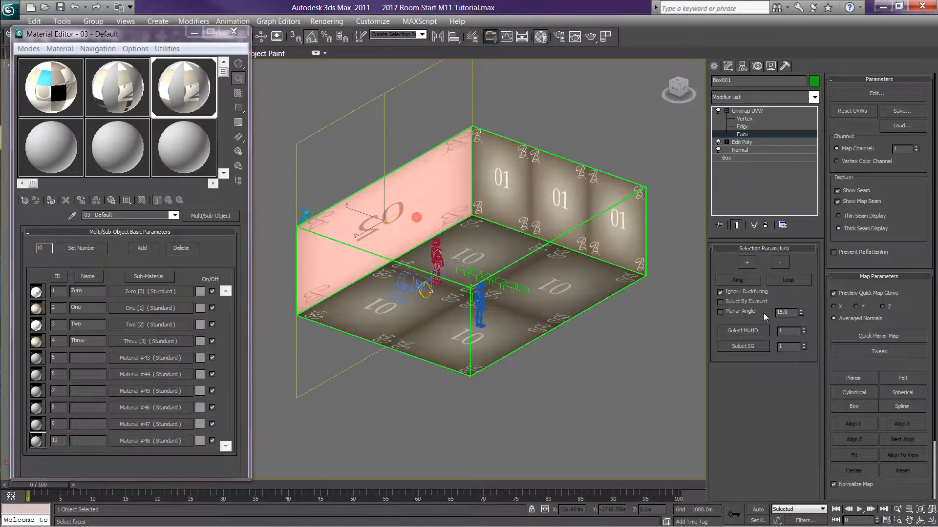
pyautogui.click(853, 378)
pyautogui.click(911, 438)
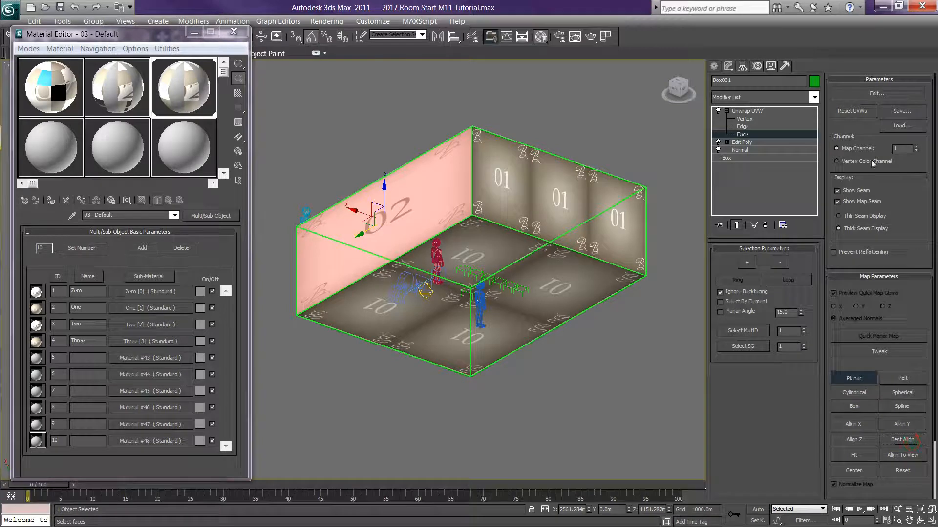
# Step: Exit Planar mode, stretch the 02 wall's UV face to two tiles wide in the UV editor and close the editor
pyautogui.click(869, 94)
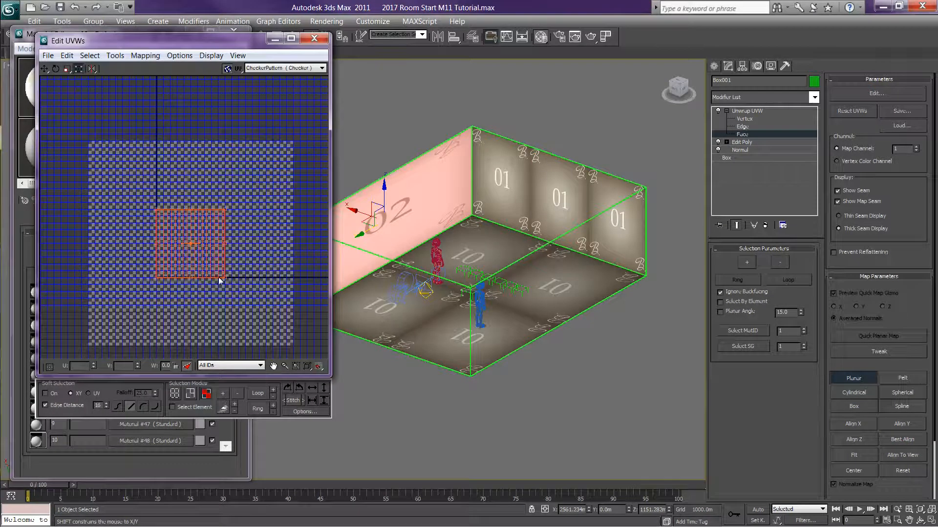
pyautogui.click(863, 379)
pyautogui.moveTo(226, 277); pyautogui.dragTo(296, 277)
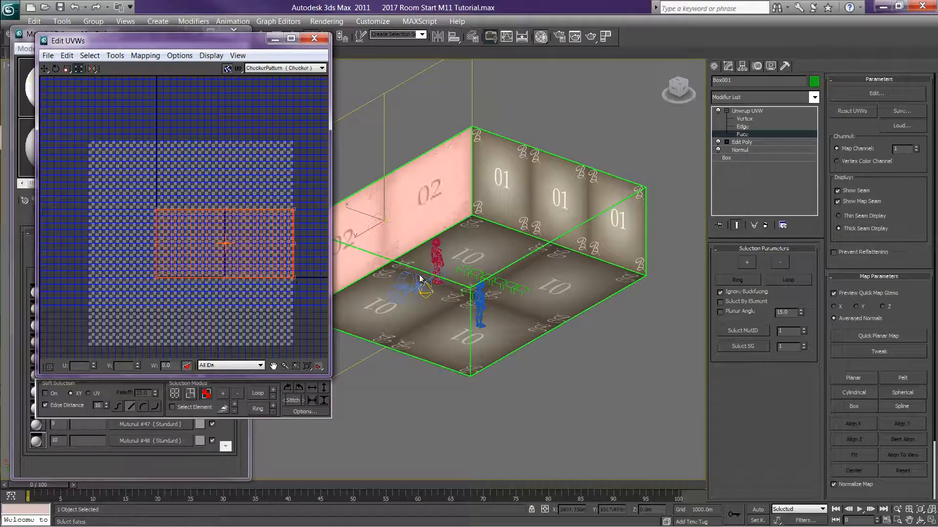
pyautogui.click(314, 39)
# Step: Select the 03 wall, apply Planar mapping with Best Align, exit Planar mode and deselect the wall
pyautogui.moveTo(671, 95); pyautogui.dragTo(552, 89)
pyautogui.keyDown('alt'); pyautogui.moveTo(534, 209); pyautogui.dragTo(526, 293, button='middle'); pyautogui.keyUp('alt')
pyautogui.click(855, 378)
pyautogui.click(917, 439)
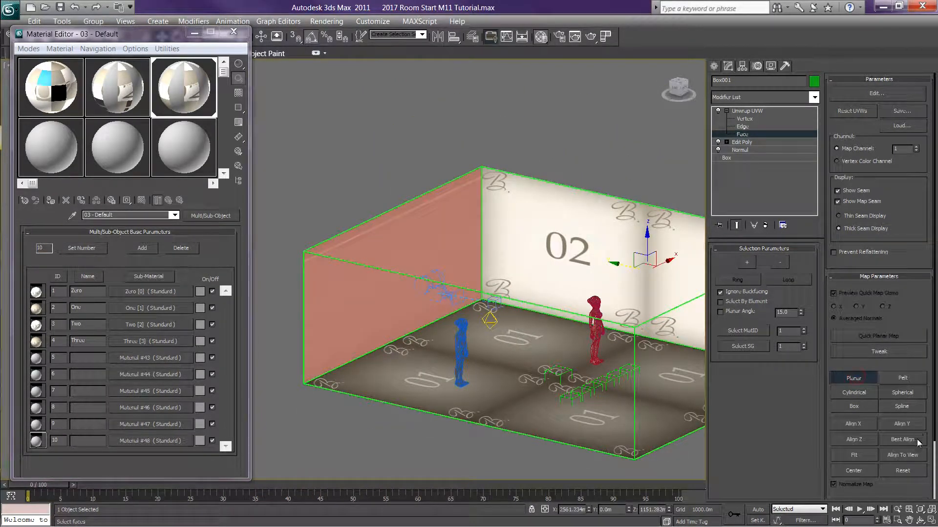
pyautogui.click(859, 382)
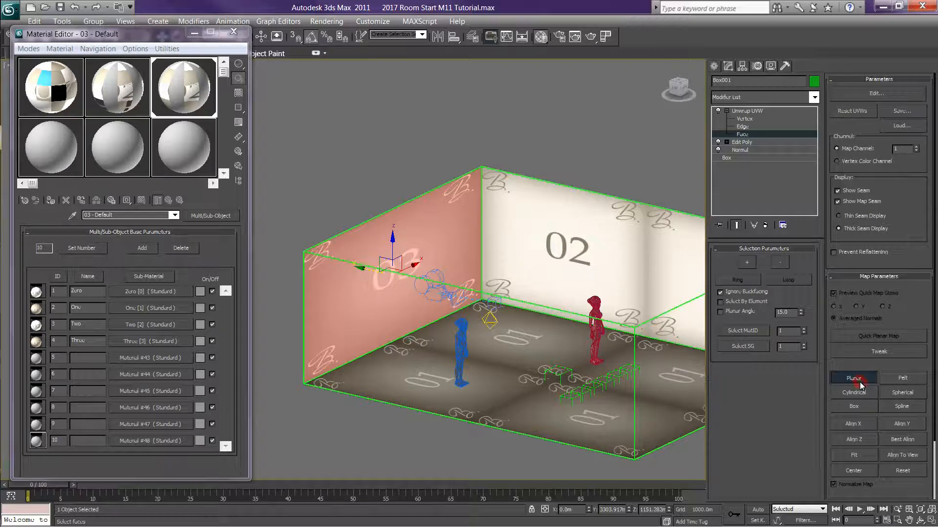
pyautogui.click(372, 122)
# Step: Select the 00 ceiling, apply Planar mapping with Best Align, exit Planar mode and deselect the ceiling
pyautogui.scroll(-2, 373, 121)
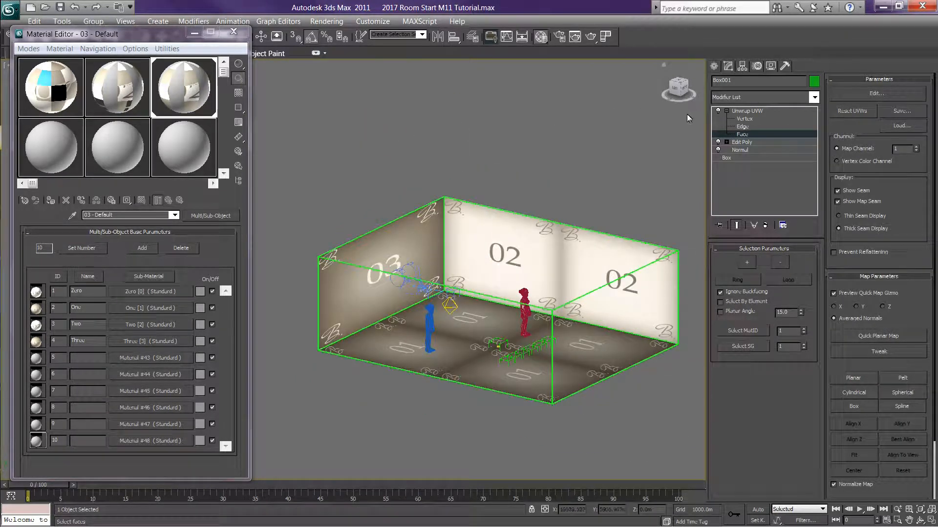
pyautogui.moveTo(676, 89); pyautogui.dragTo(657, 476)
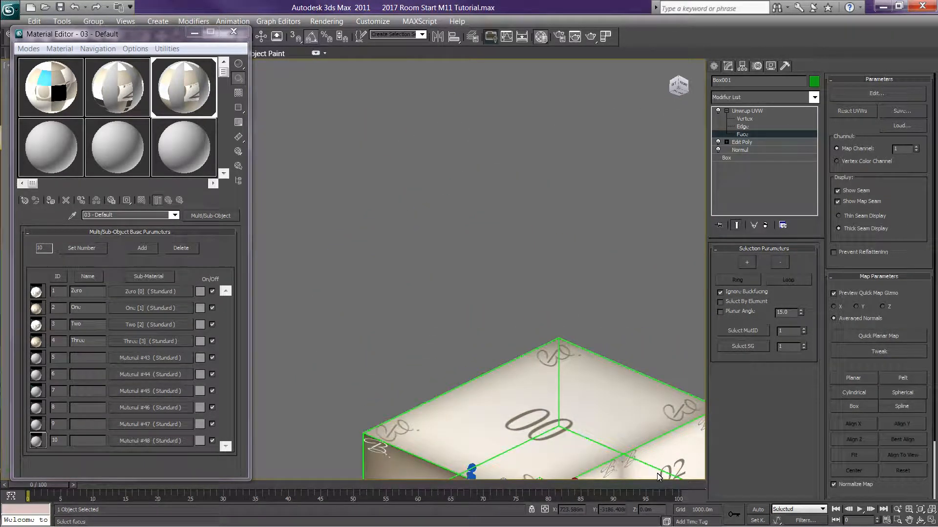
pyautogui.click(611, 377)
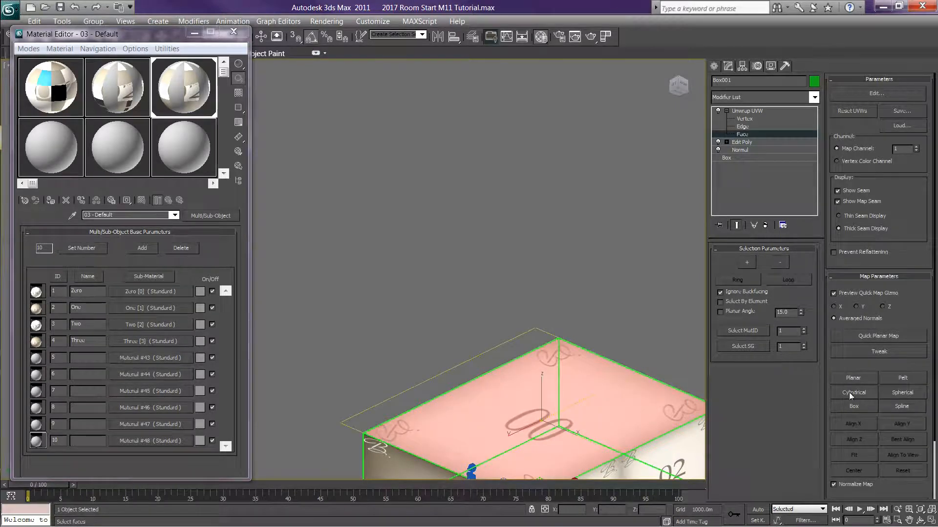
pyautogui.click(853, 379)
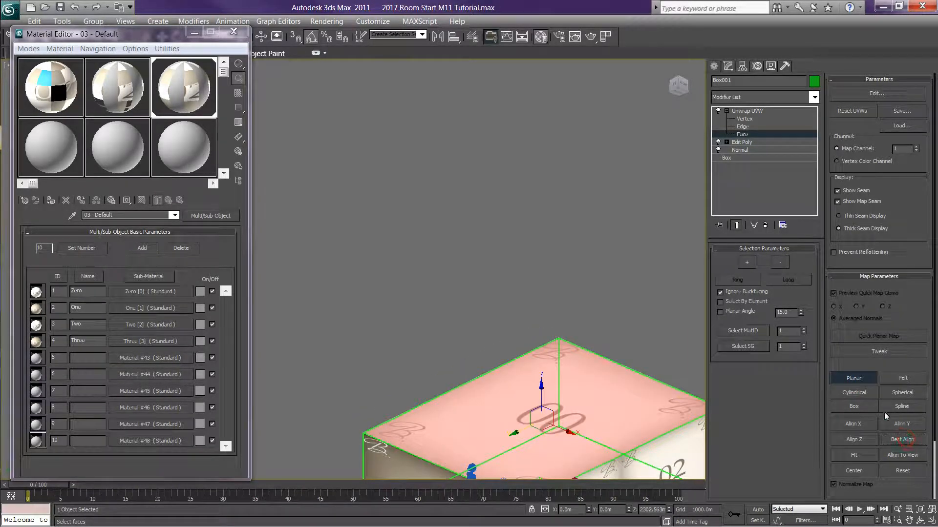
pyautogui.click(845, 382)
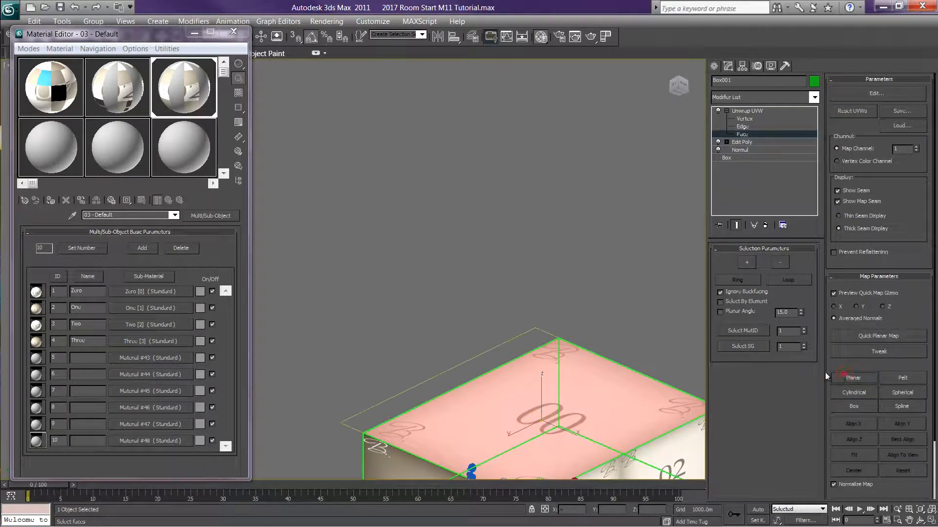
pyautogui.click(612, 188)
# Step: Examine the texture orientation and tiling on the room's walls and floor from several sides
pyautogui.moveTo(674, 89); pyautogui.dragTo(545, 87)
pyautogui.moveTo(682, 83); pyautogui.dragTo(669, 122)
pyautogui.moveTo(588, 194); pyautogui.dragTo(501, 92, button='middle')
pyautogui.scroll(2, 501, 92)
pyautogui.scroll(-2, 501, 92)
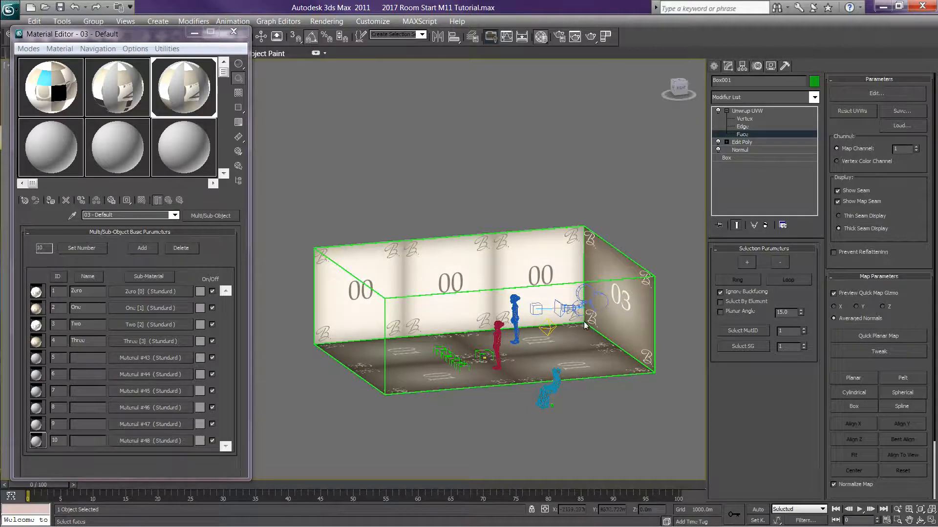
pyautogui.click(680, 93)
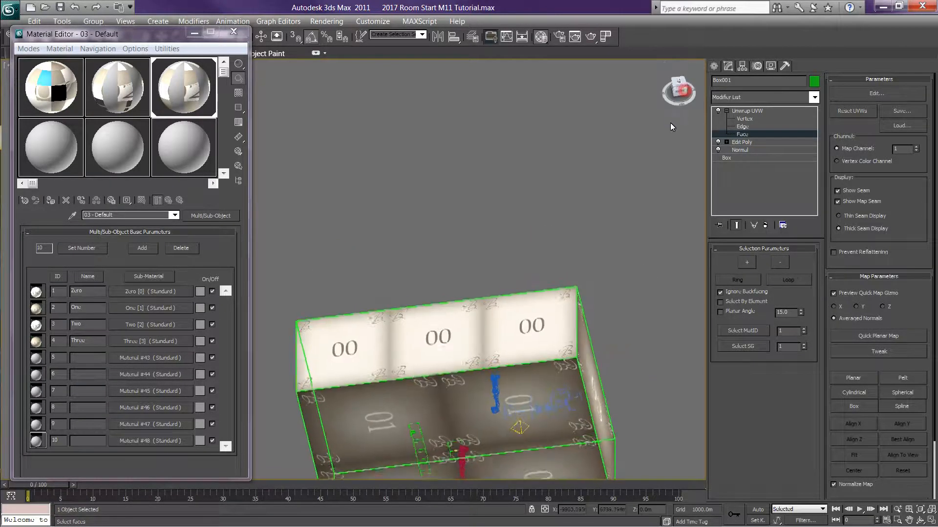
pyautogui.moveTo(629, 120); pyautogui.dragTo(580, 101)
pyautogui.moveTo(481, 208); pyautogui.dragTo(739, 185, button='middle')
pyautogui.scroll(4, 735, 189)
pyautogui.moveTo(677, 83); pyautogui.dragTo(656, 87)
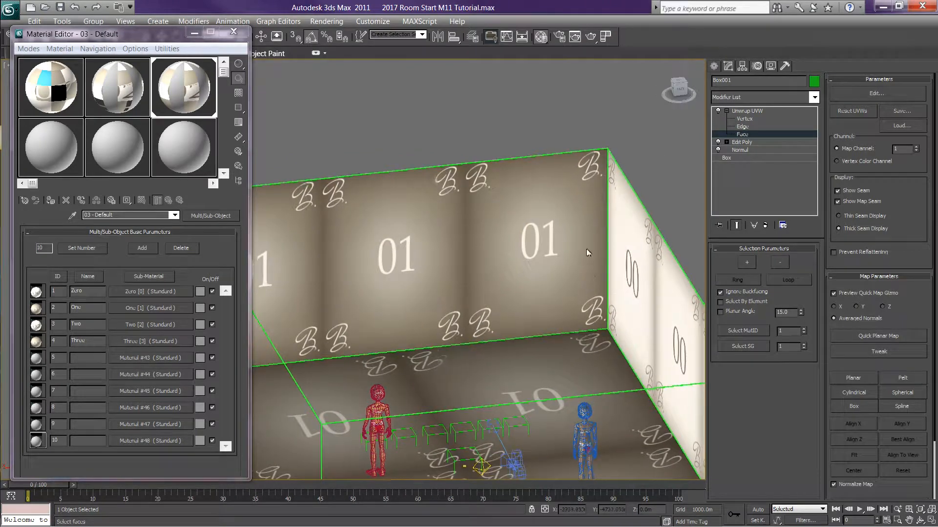
pyautogui.scroll(-3, 586, 250)
pyautogui.moveTo(586, 257); pyautogui.dragTo(580, 221, button='middle')
pyautogui.moveTo(525, 255); pyautogui.dragTo(555, 238, button='middle')
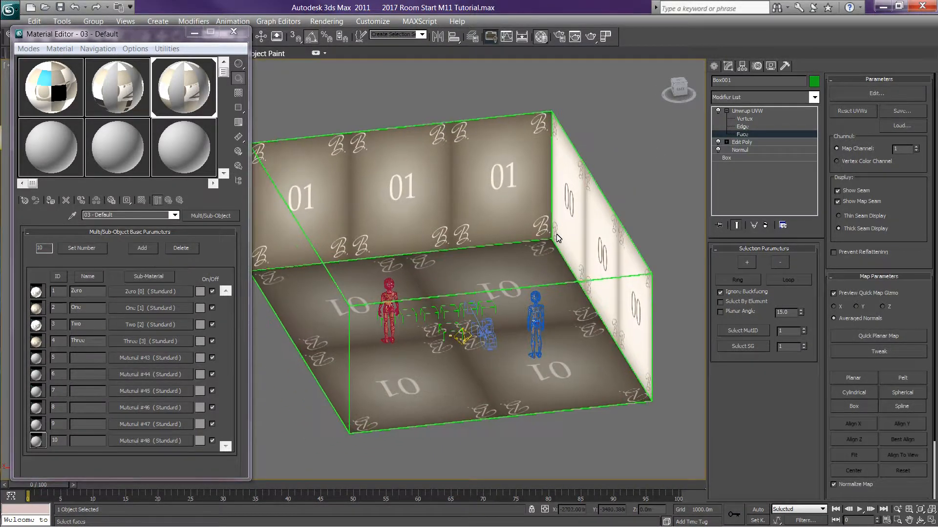
pyautogui.scroll(2, 559, 240)
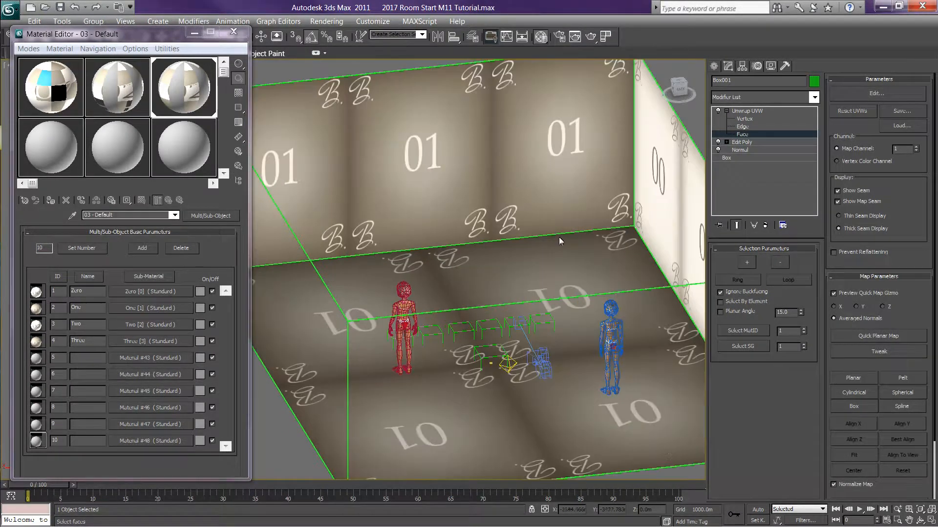
# Step: Leave the Face level of the box's Unwrap UVW modifier
pyautogui.click(746, 110)
pyautogui.click(814, 97)
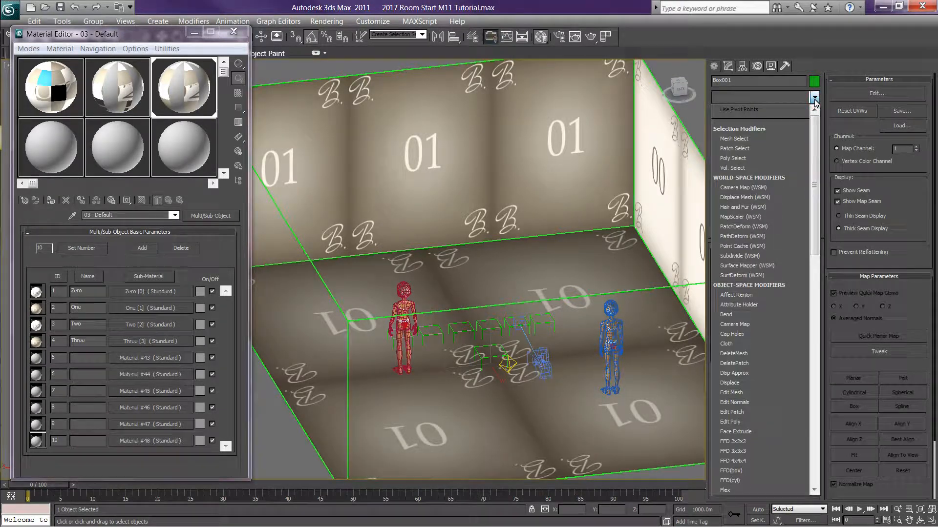
pyautogui.click(814, 98)
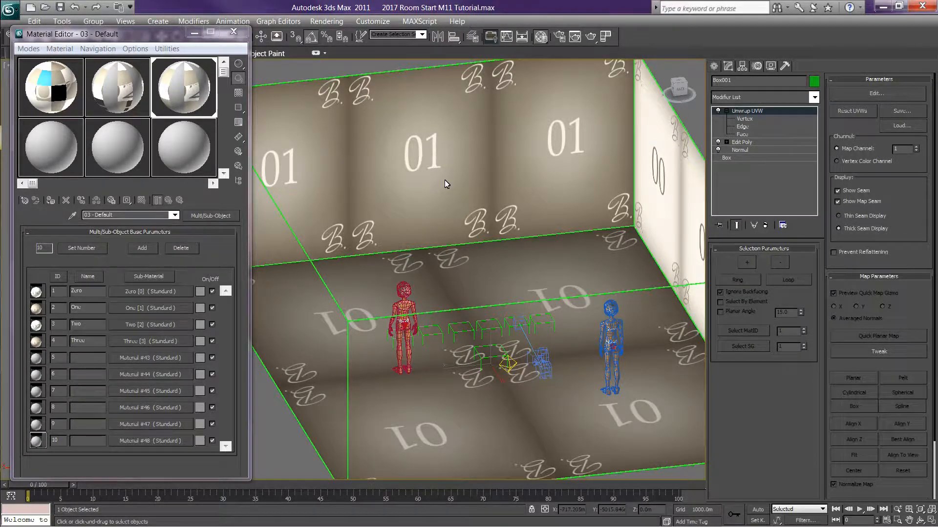
# Step: Replace the diffuse bitmap of the Three sub-material with Pattern 6 from the 00Mesh Textures\Decorative Patterns 01 folder
pyautogui.moveTo(444, 181); pyautogui.dragTo(489, 195, button='middle')
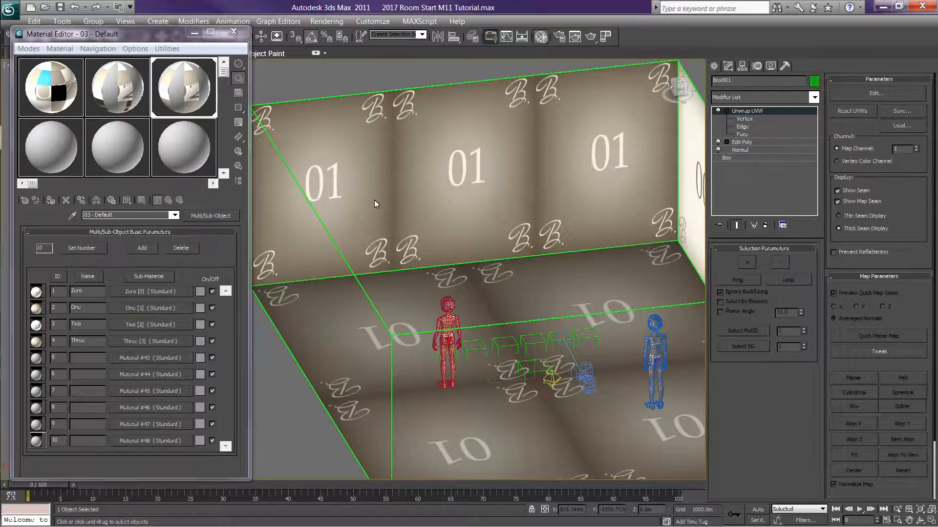
pyautogui.moveTo(680, 90); pyautogui.dragTo(485, 166)
pyautogui.moveTo(483, 167); pyautogui.dragTo(347, 332, button='middle')
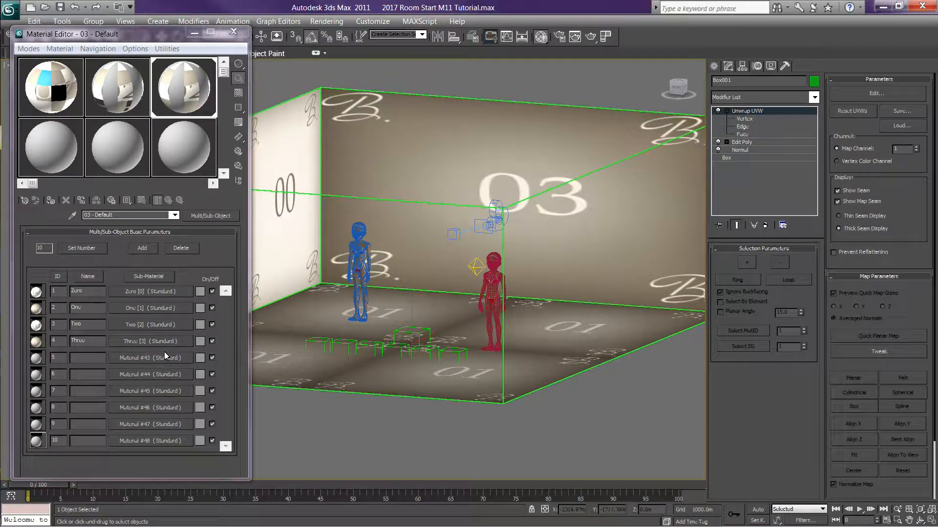
pyautogui.click(166, 357)
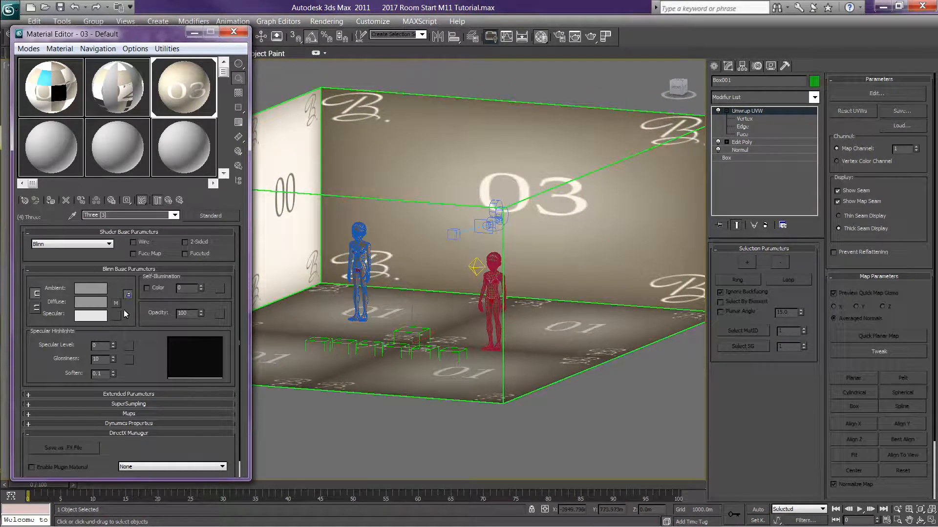
pyautogui.click(115, 304)
pyautogui.click(166, 376)
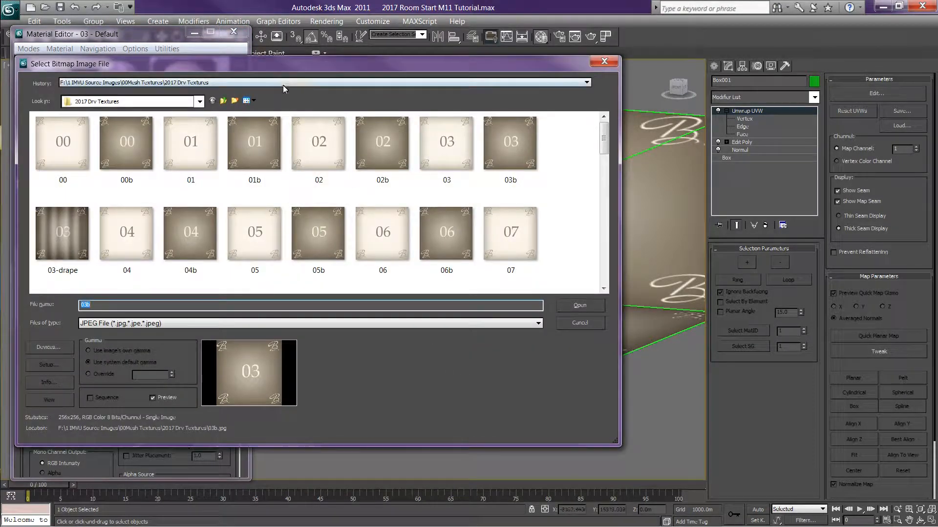
pyautogui.click(283, 83)
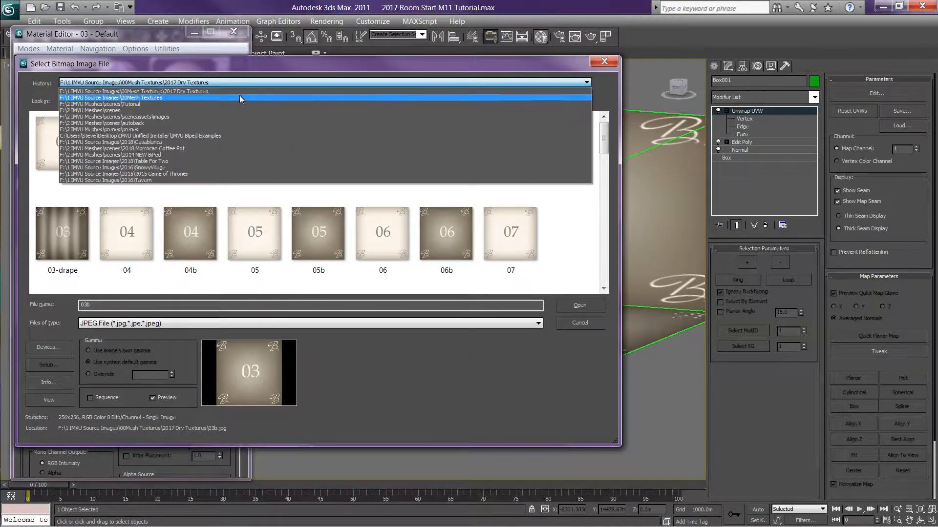
pyautogui.click(239, 98)
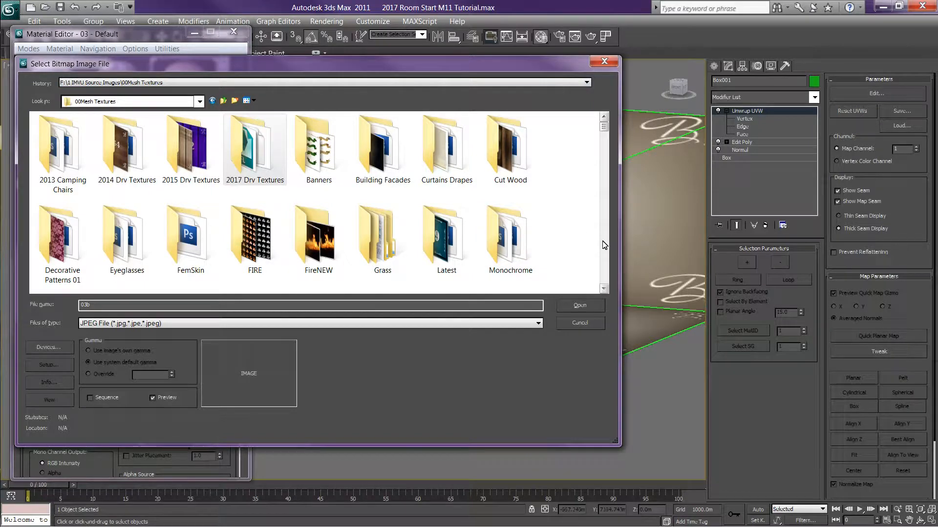
pyautogui.click(65, 248)
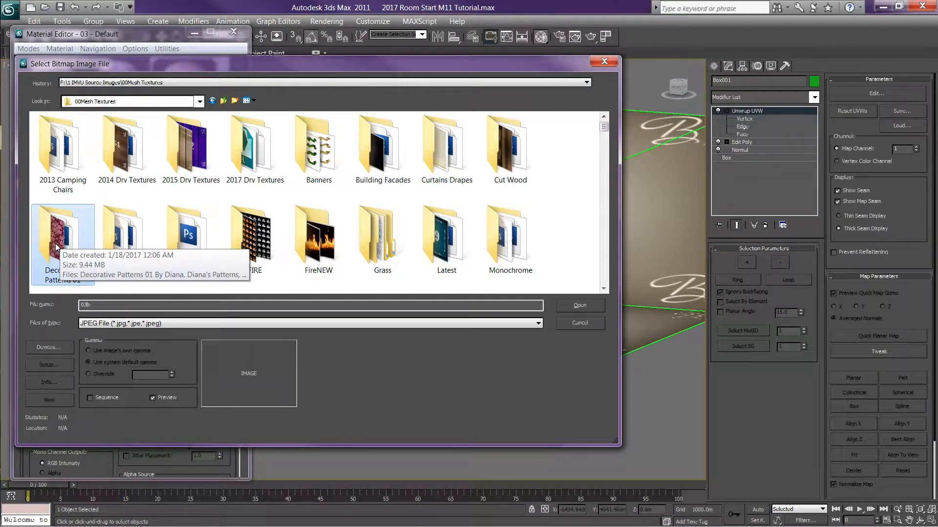
pyautogui.doubleClick(54, 244)
pyautogui.click(380, 151)
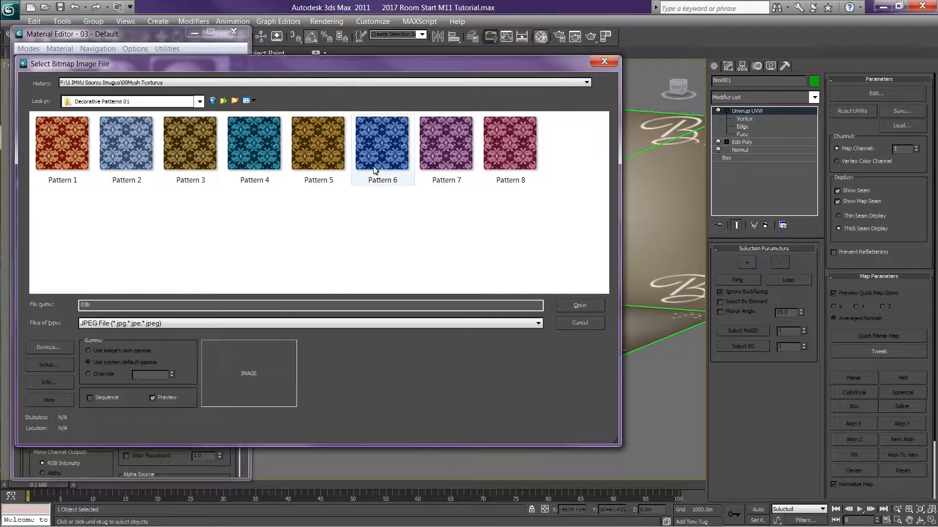
pyautogui.doubleClick(379, 151)
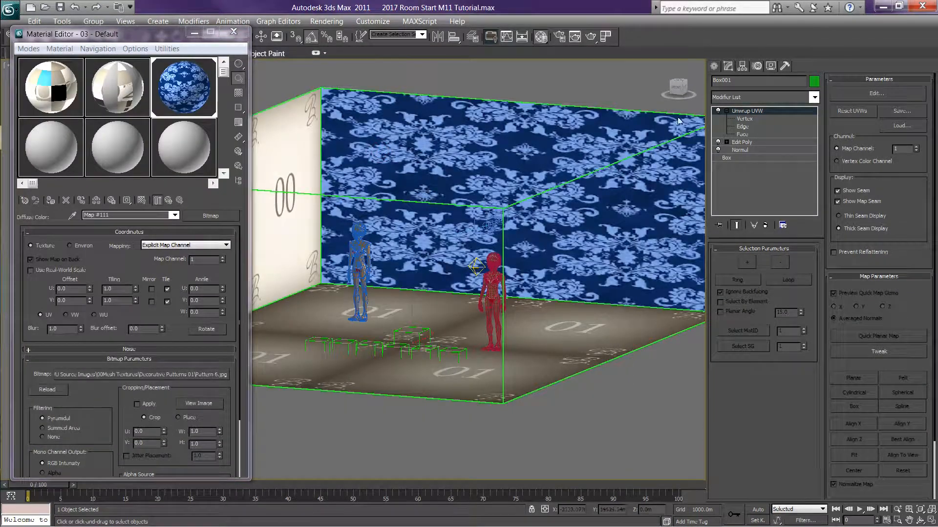
# Step: Inspect how the blue pattern lies on the 03 wall from different angles
pyautogui.moveTo(685, 89); pyautogui.dragTo(655, 96)
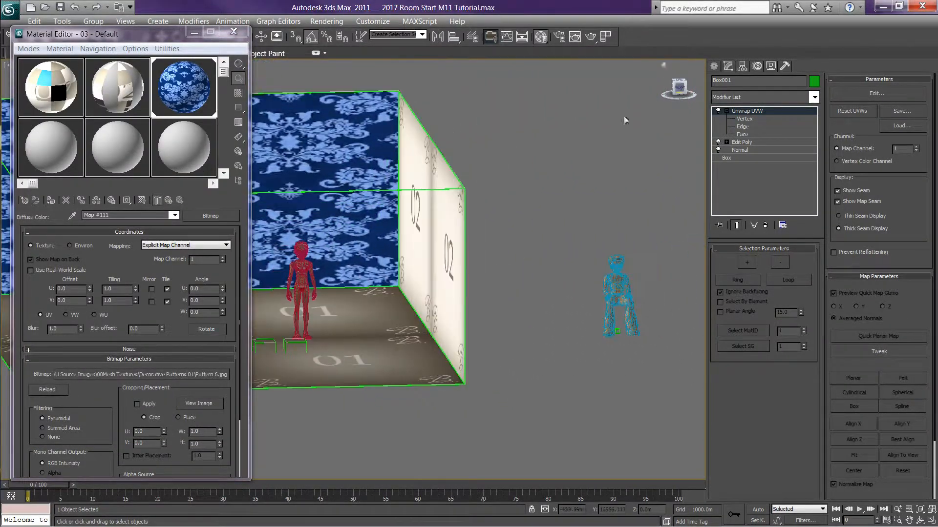
pyautogui.moveTo(479, 198); pyautogui.dragTo(781, 228, button='middle')
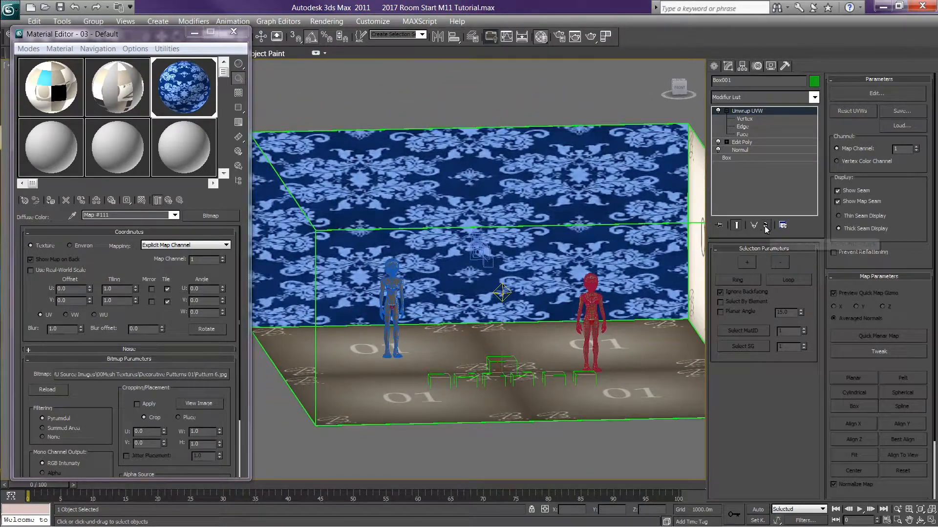
pyautogui.scroll(-2, 541, 256)
pyautogui.scroll(2, 541, 256)
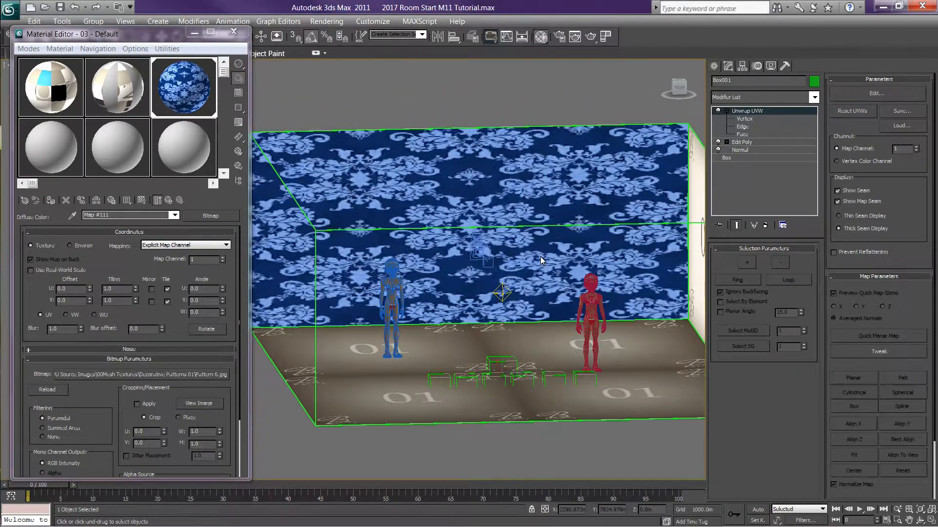
pyautogui.scroll(-2, 540, 256)
pyautogui.moveTo(668, 102); pyautogui.dragTo(640, 101)
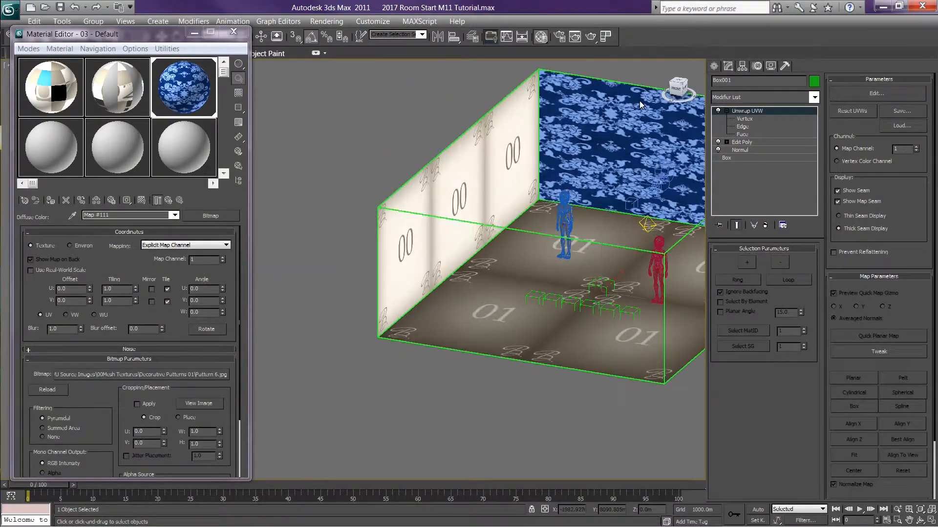
pyautogui.moveTo(543, 185); pyautogui.dragTo(353, 252, button='middle')
pyautogui.scroll(-2, 353, 252)
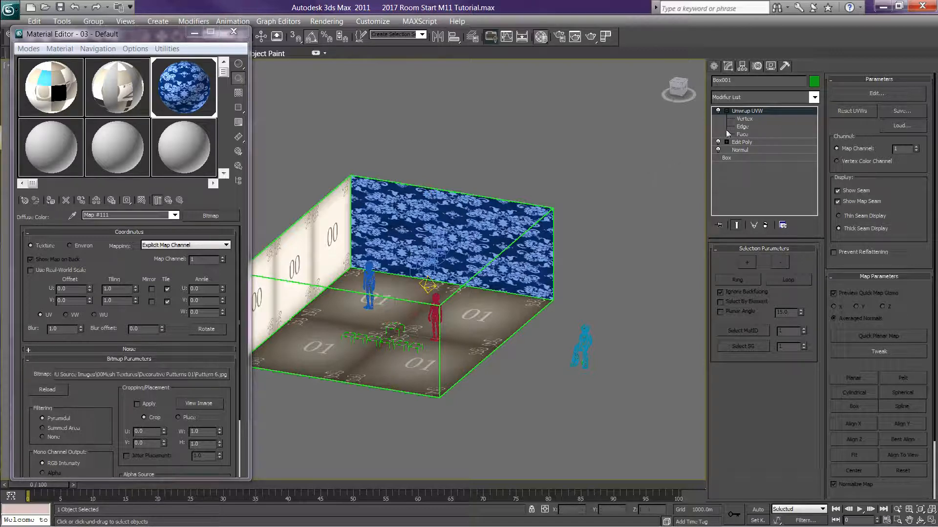
# Step: Deselect the room box and review its textured walls and floor from opposite sides
pyautogui.click(653, 144)
pyautogui.moveTo(684, 100); pyautogui.dragTo(569, 93)
pyautogui.keyDown('alt'); pyautogui.moveTo(570, 93); pyautogui.dragTo(510, 96, button='middle'); pyautogui.keyUp('alt')
pyautogui.keyDown('alt'); pyautogui.moveTo(526, 218); pyautogui.dragTo(507, 182, button='middle'); pyautogui.keyUp('alt')
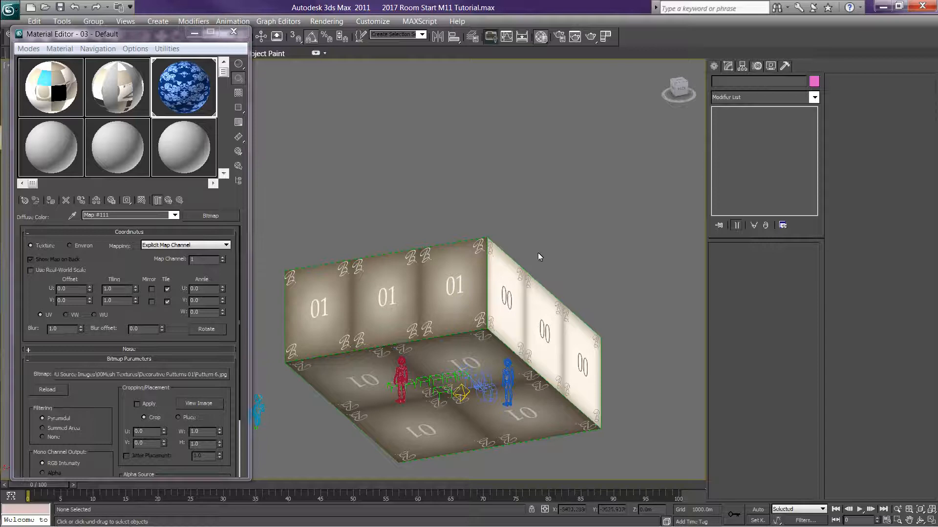
pyautogui.scroll(-3, 538, 253)
pyautogui.moveTo(680, 86); pyautogui.dragTo(737, 96)
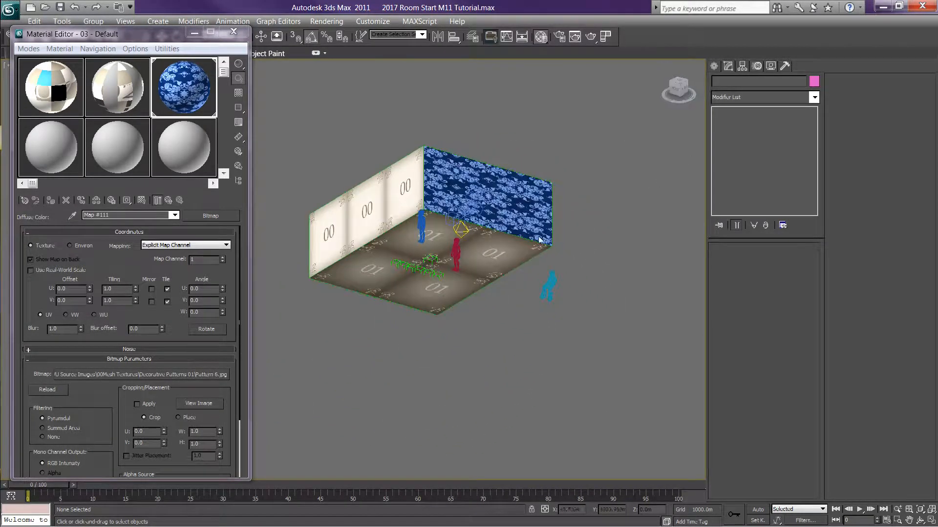
pyautogui.moveTo(533, 252); pyautogui.dragTo(526, 278, button='middle')
pyautogui.scroll(3, 526, 278)
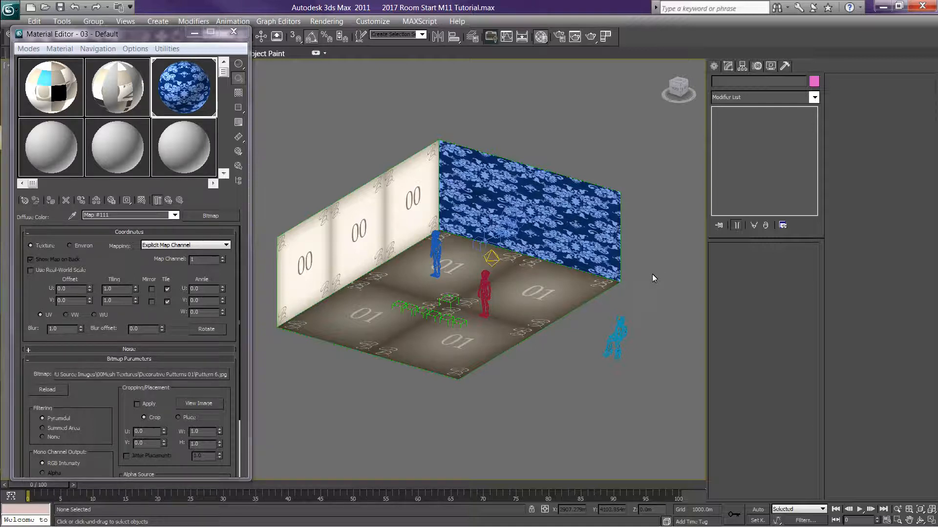
# Step: Try adding neighbouring seat dummies to the selection, then select only the Seat01.Standing helper at the end of the row
pyautogui.click(465, 323)
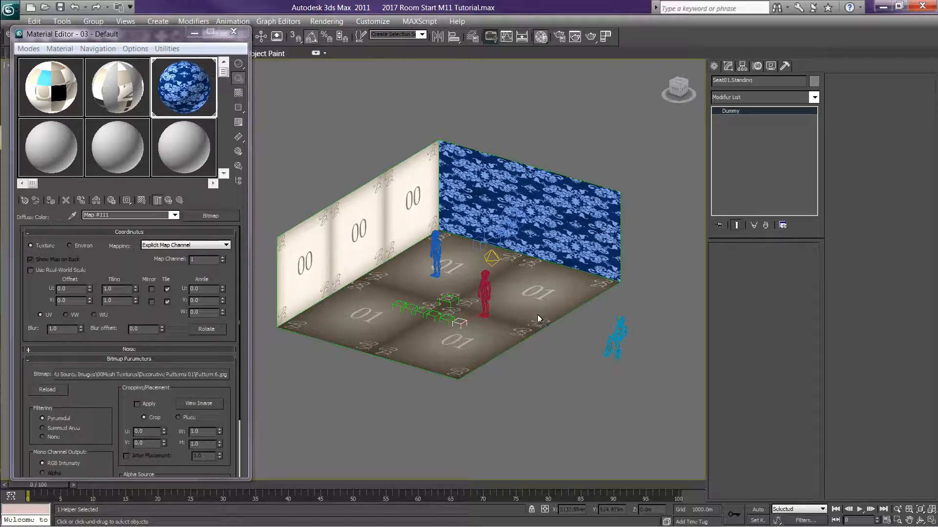
pyautogui.scroll(4, 523, 284)
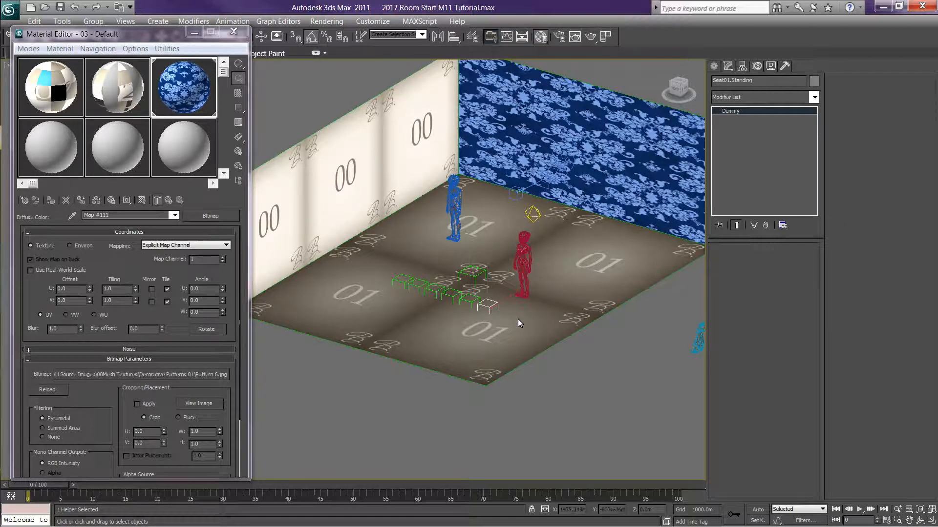
pyautogui.keyDown('ctrl'); pyautogui.click(479, 302); pyautogui.keyUp('ctrl')
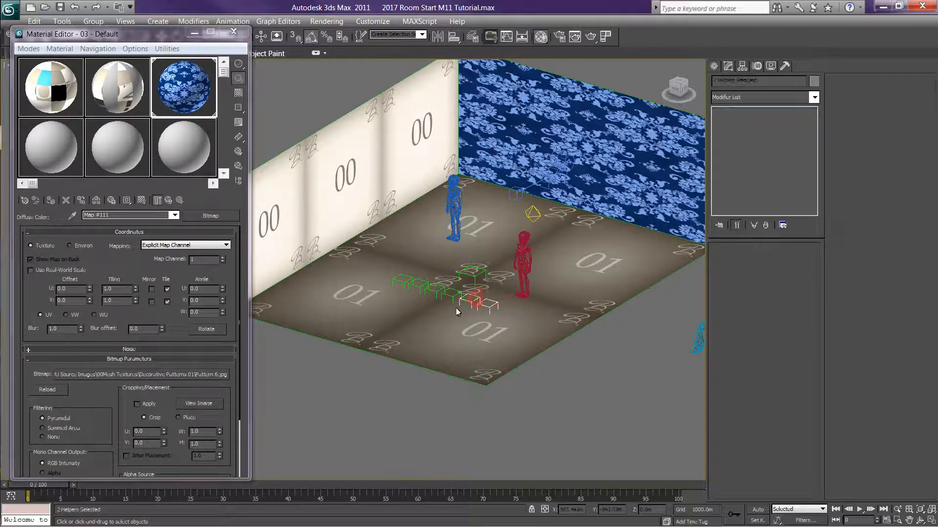
pyautogui.keyDown('ctrl'); pyautogui.click(453, 301); pyautogui.keyUp('ctrl')
pyautogui.click(494, 306)
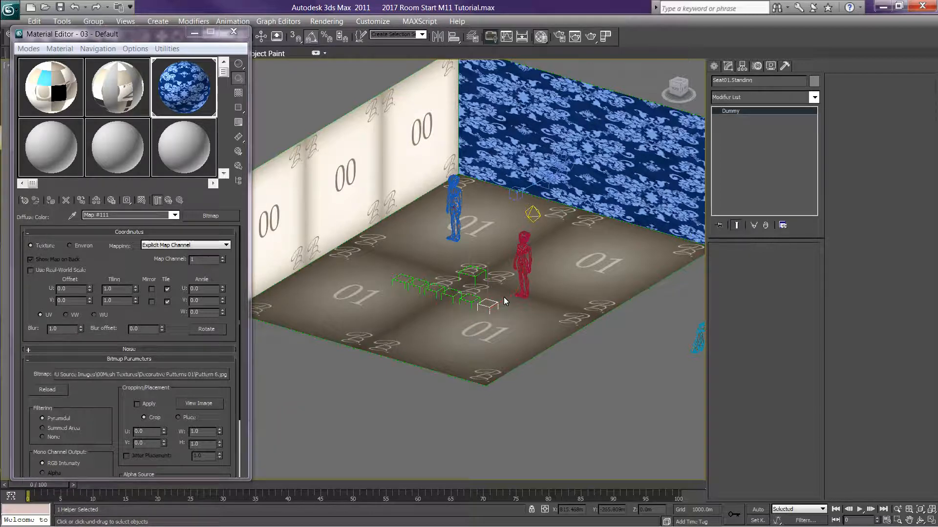
pyautogui.rightClick(493, 310)
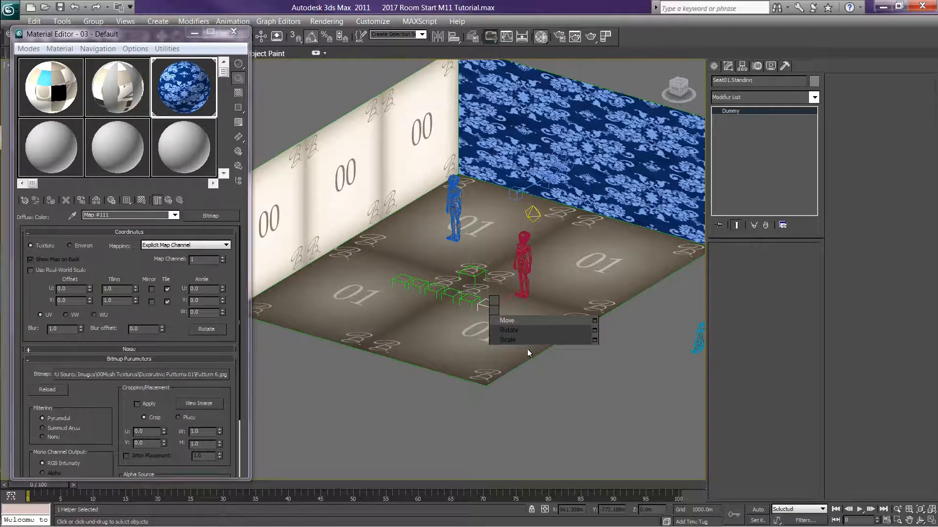
pyautogui.click(539, 447)
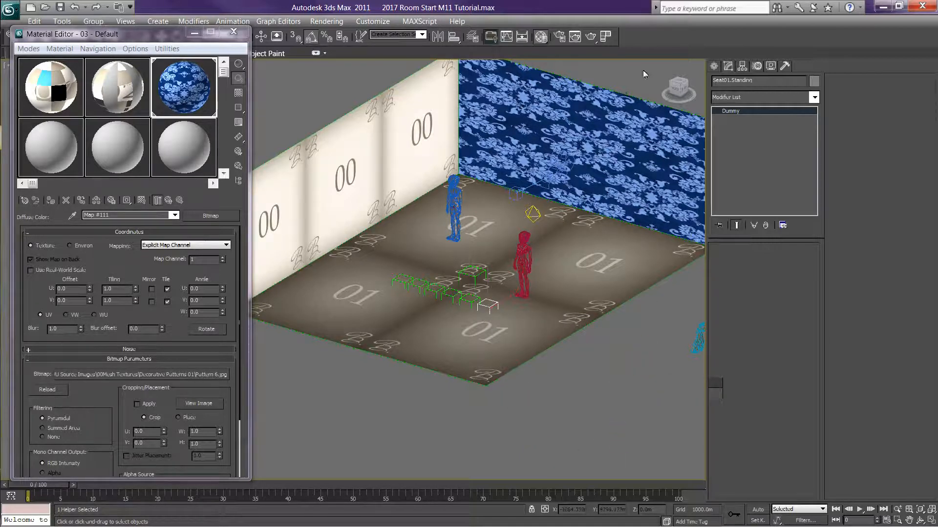
# Step: Close the Material Editor and deselect the seat helper
pyautogui.click(686, 90)
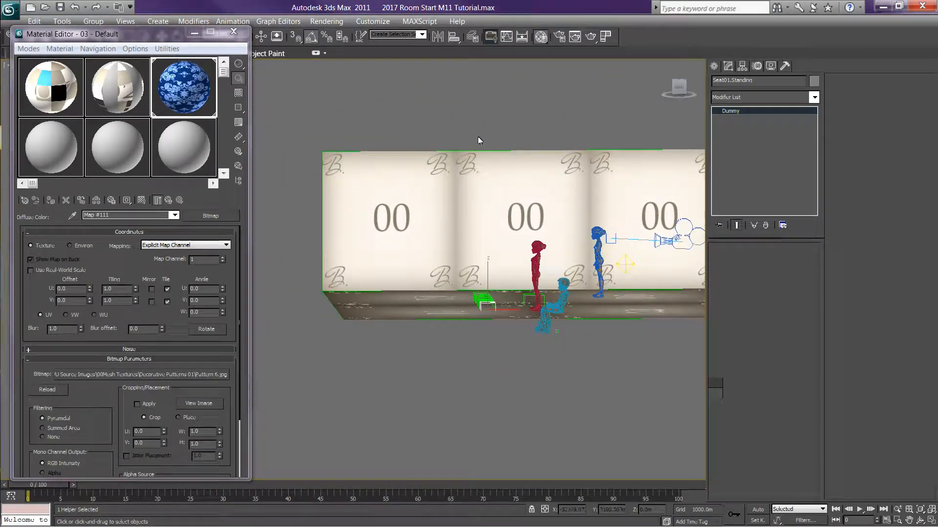
pyautogui.click(232, 33)
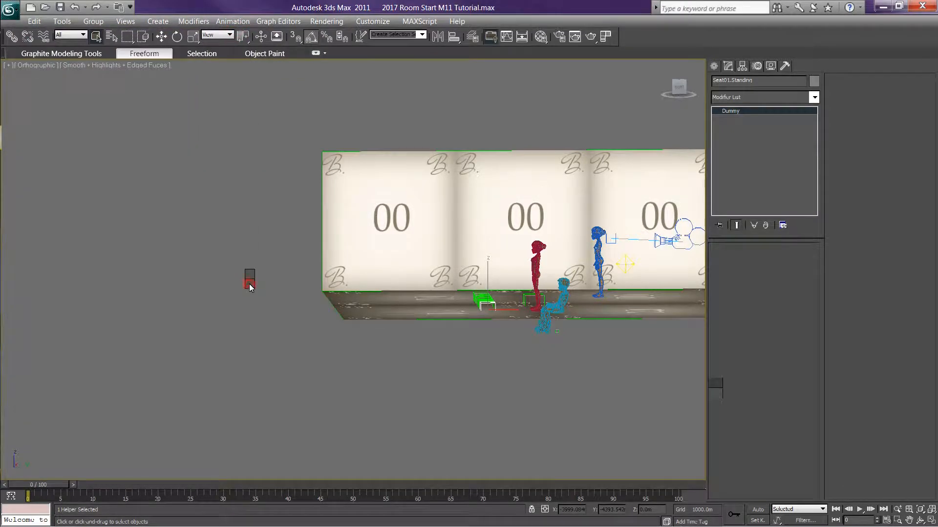
pyautogui.rightClick(249, 283)
pyautogui.click(410, 451)
pyautogui.rightClick(632, 475)
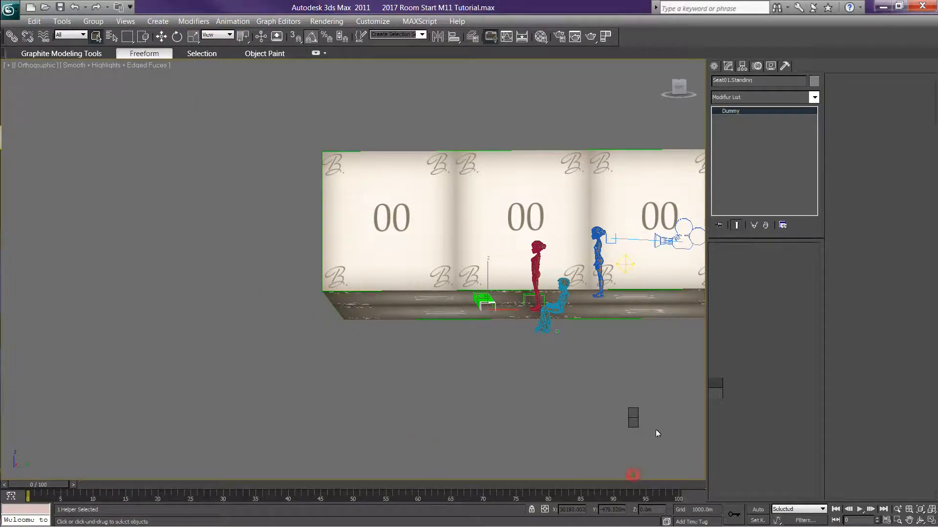
pyautogui.click(664, 349)
# Step: Move the three seat helpers at the Seat01.Standing end of the row to the foot of the blue patterned wall
pyautogui.rightClick(559, 100)
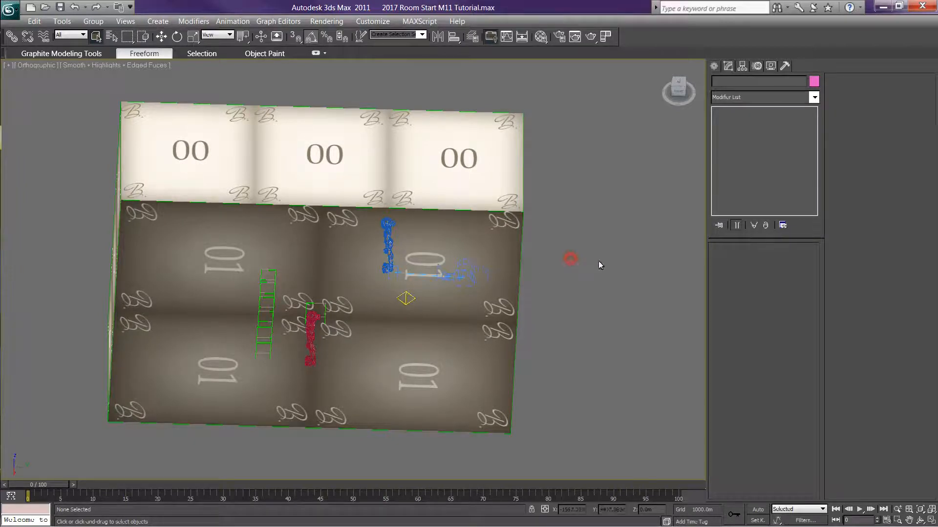
pyautogui.rightClick(611, 363)
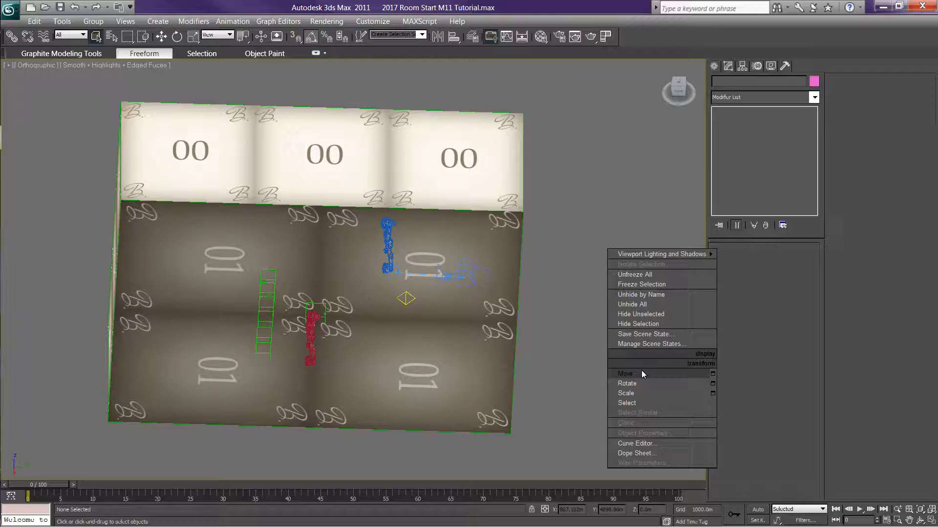
pyautogui.click(636, 373)
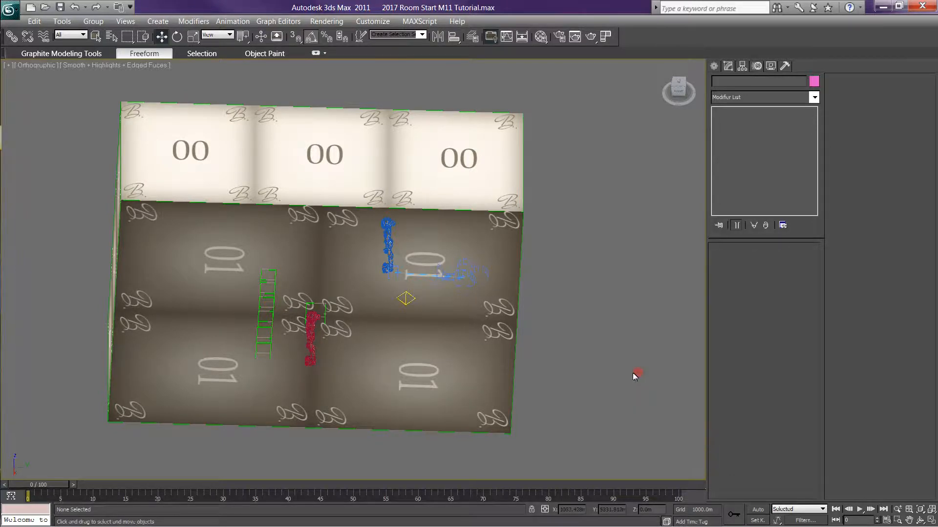
pyautogui.moveTo(677, 91); pyautogui.dragTo(47, 103)
pyautogui.click(261, 351)
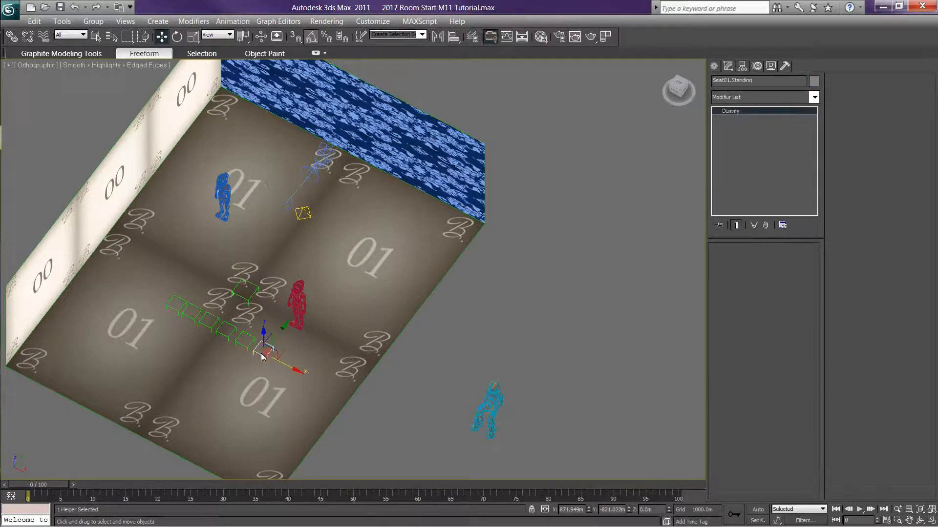
pyautogui.keyDown('ctrl'); pyautogui.click(244, 340); pyautogui.keyUp('ctrl')
pyautogui.keyDown('ctrl'); pyautogui.click(228, 332); pyautogui.keyUp('ctrl')
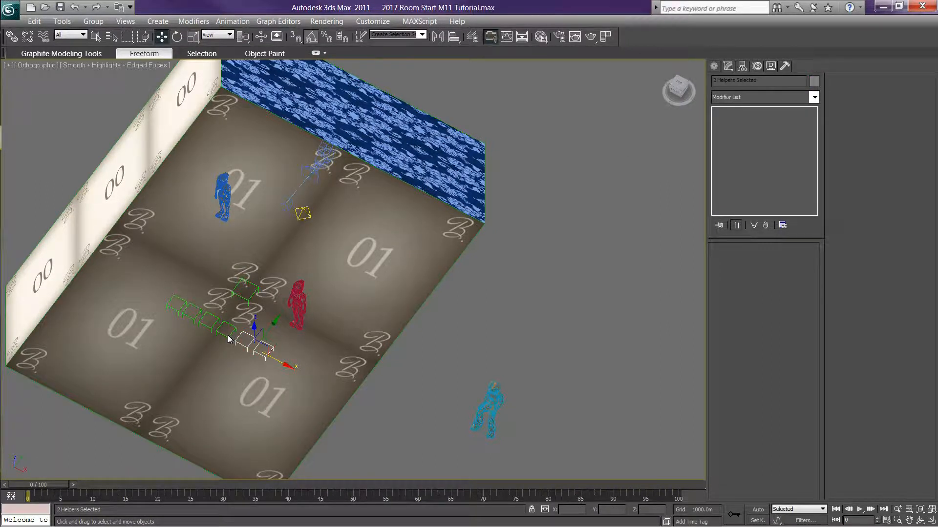
pyautogui.moveTo(267, 324); pyautogui.dragTo(373, 192)
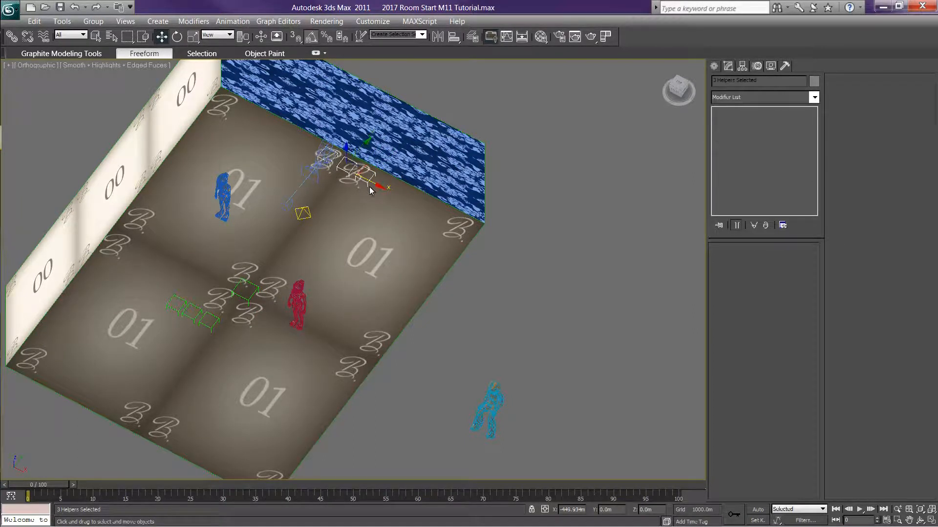
# Step: Spread the three remaining seat helpers over the floor: one near the front edge, Seat06.Standing near the 00 wall, Seat04.Standing on a front 01 tile
pyautogui.click(209, 326)
pyautogui.moveTo(229, 307); pyautogui.dragTo(176, 352)
pyautogui.click(177, 310)
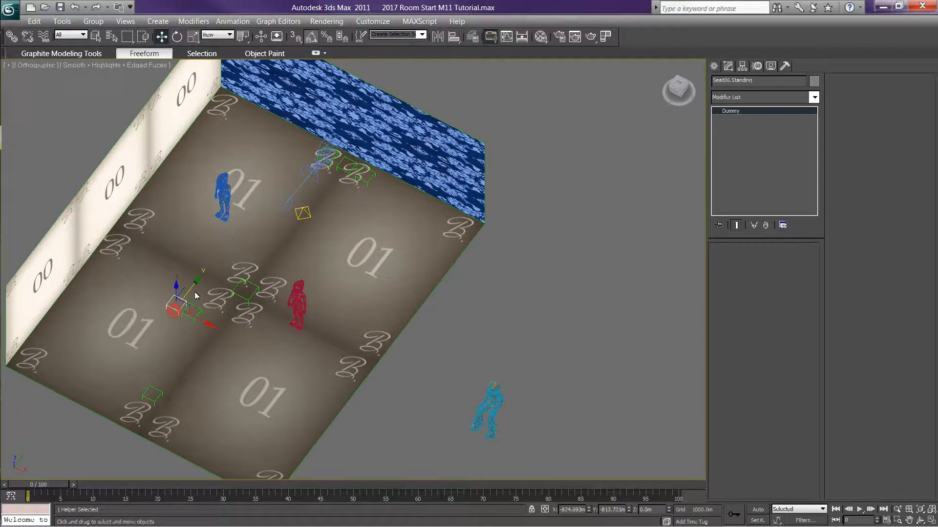
pyautogui.moveTo(205, 328); pyautogui.dragTo(130, 306)
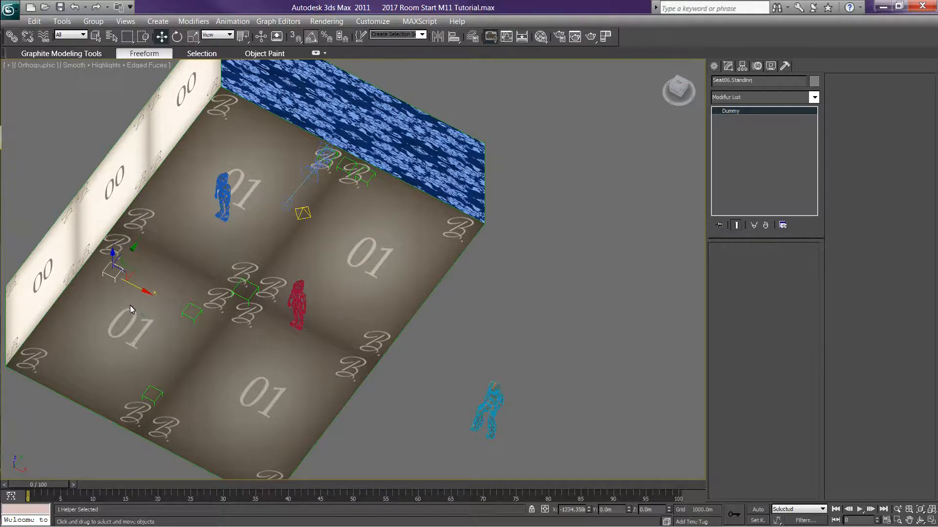
pyautogui.click(194, 321)
pyautogui.moveTo(218, 330); pyautogui.dragTo(289, 391)
pyautogui.moveTo(300, 429); pyautogui.dragTo(283, 419)
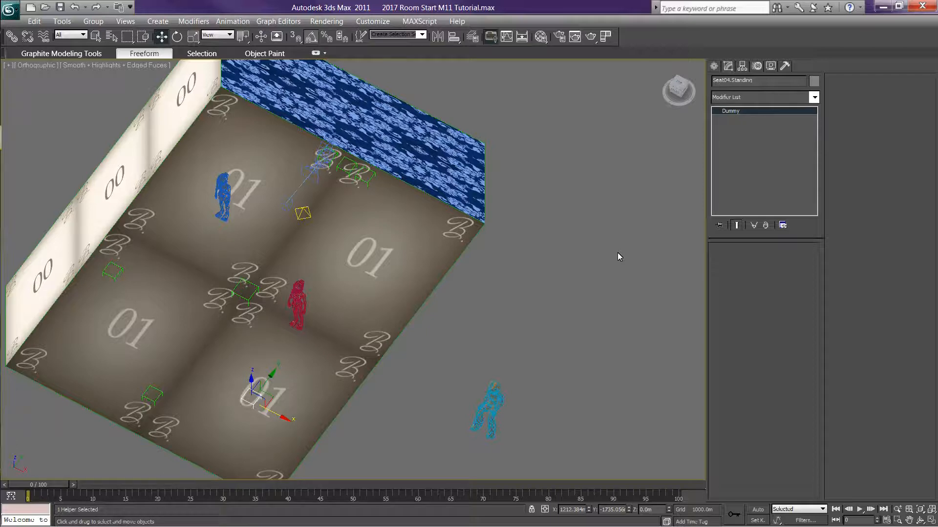
# Step: Review the spread-out seat helpers in the room from different angles and distances
pyautogui.moveTo(680, 91); pyautogui.dragTo(588, 72)
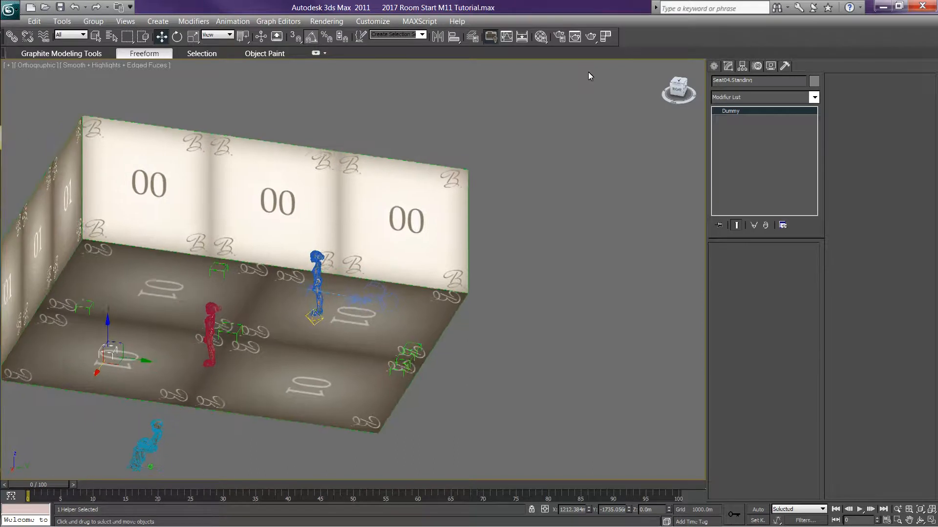
pyautogui.moveTo(461, 307); pyautogui.dragTo(479, 300, button='middle')
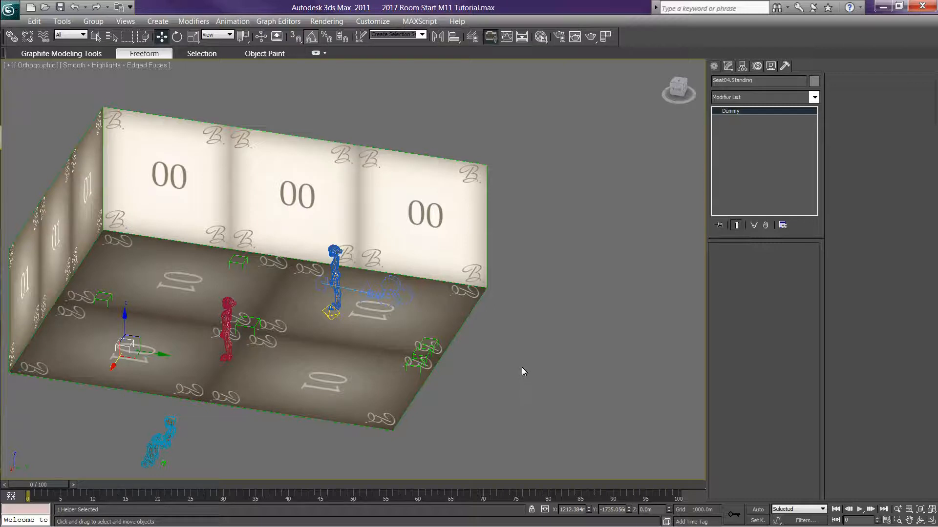
pyautogui.moveTo(527, 372); pyautogui.dragTo(537, 335, button='middle')
pyautogui.scroll(-2, 537, 335)
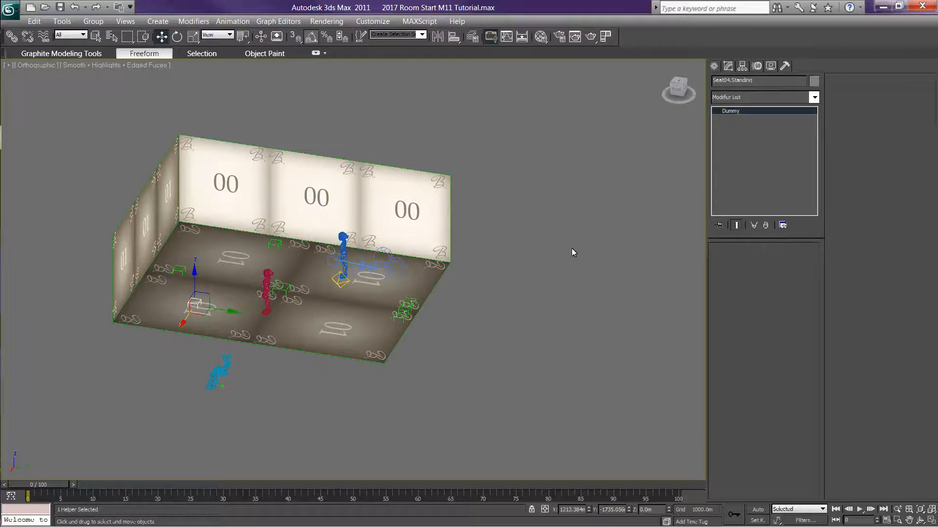
pyautogui.scroll(4, 571, 248)
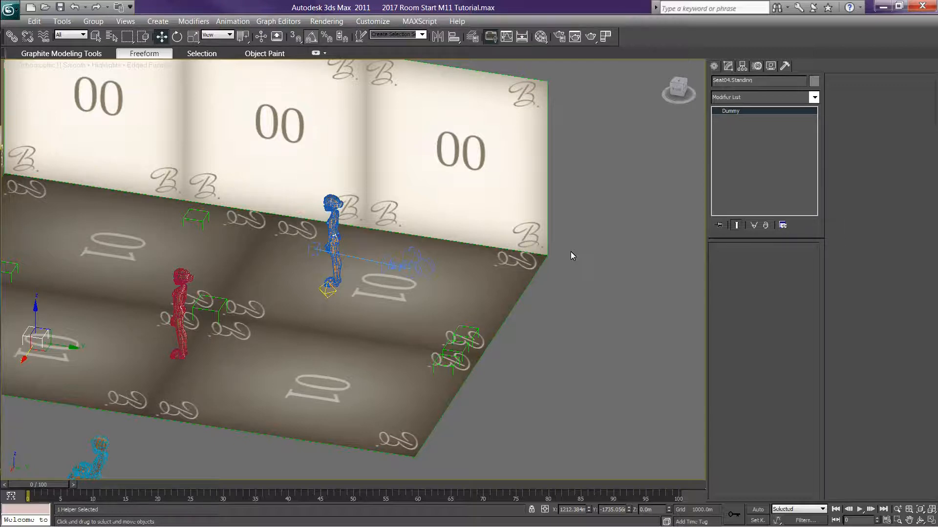
pyautogui.scroll(-4, 558, 260)
pyautogui.scroll(2, 558, 259)
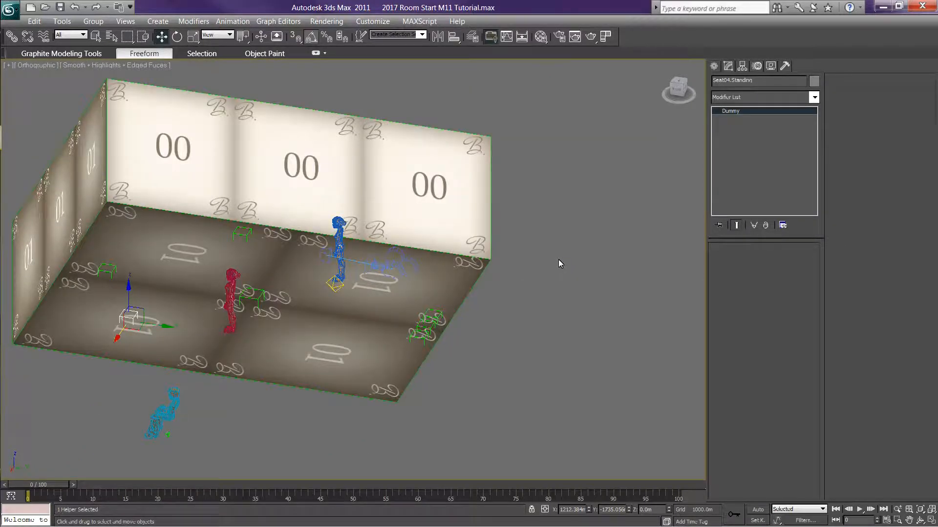
pyautogui.moveTo(675, 87); pyautogui.dragTo(91, 113)
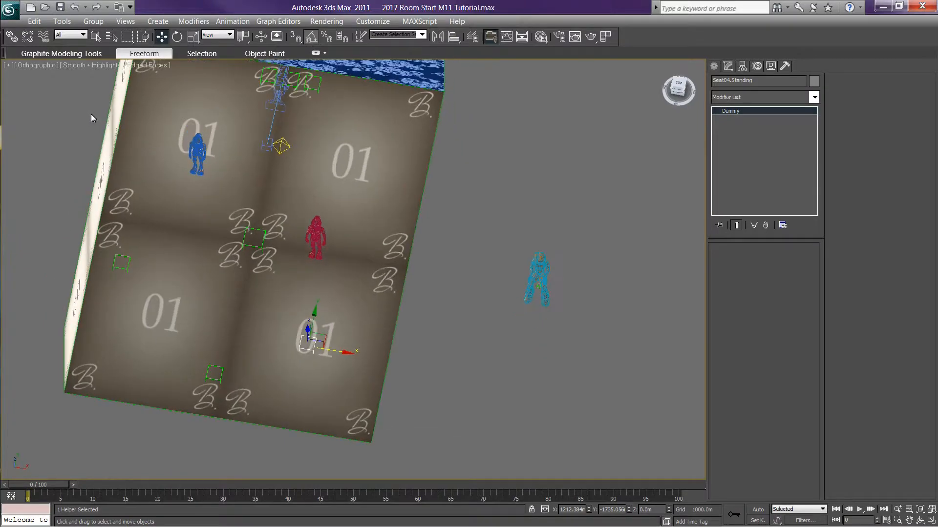
# Step: Create a Dummy helper beside the room in the Top view and name it furniture.Floor.01
pyautogui.click(678, 88)
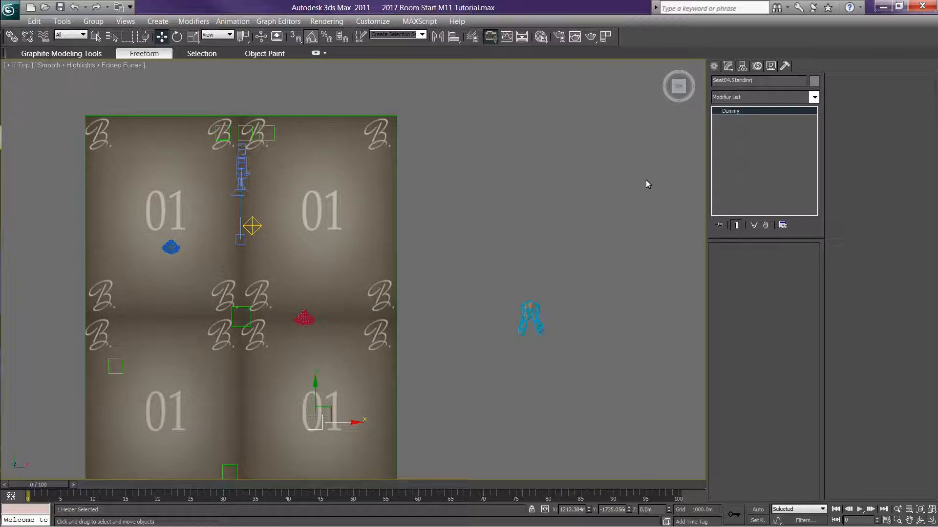
pyautogui.click(714, 66)
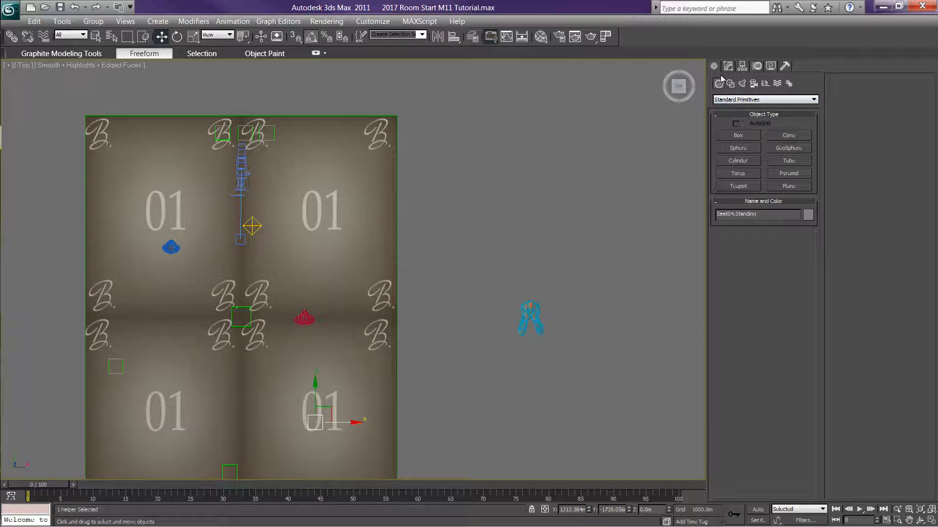
pyautogui.click(765, 84)
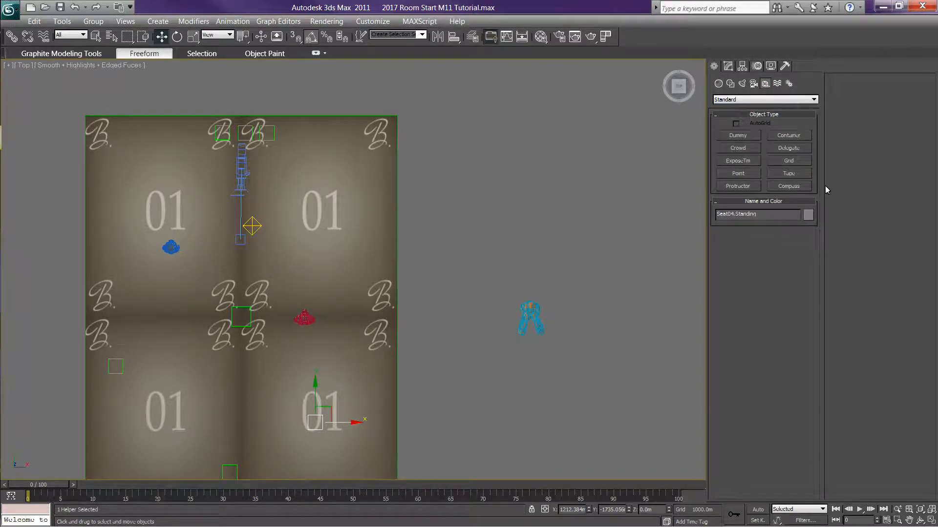
pyautogui.click(741, 136)
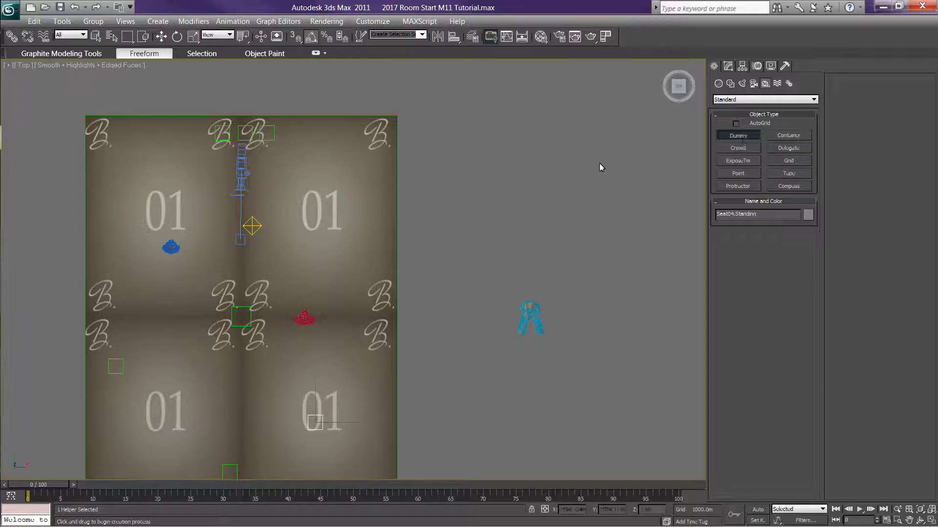
pyautogui.moveTo(447, 200); pyautogui.dragTo(449, 210)
pyautogui.doubleClick(749, 216)
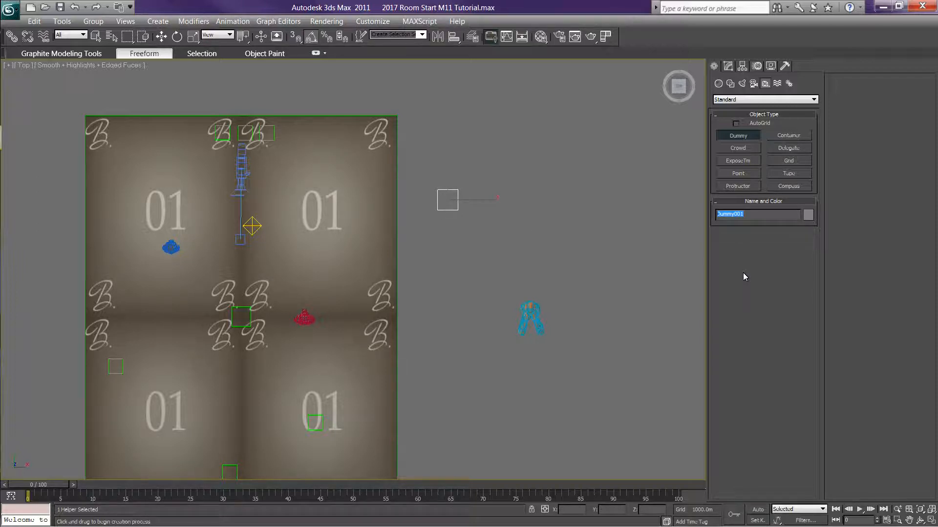
pyautogui.write('furniture.Floor.')
# Step: Move the furniture.Floor.01 dummy onto the floor, near the corner between the 00 wall and the blue patterned wall
pyautogui.press('w')
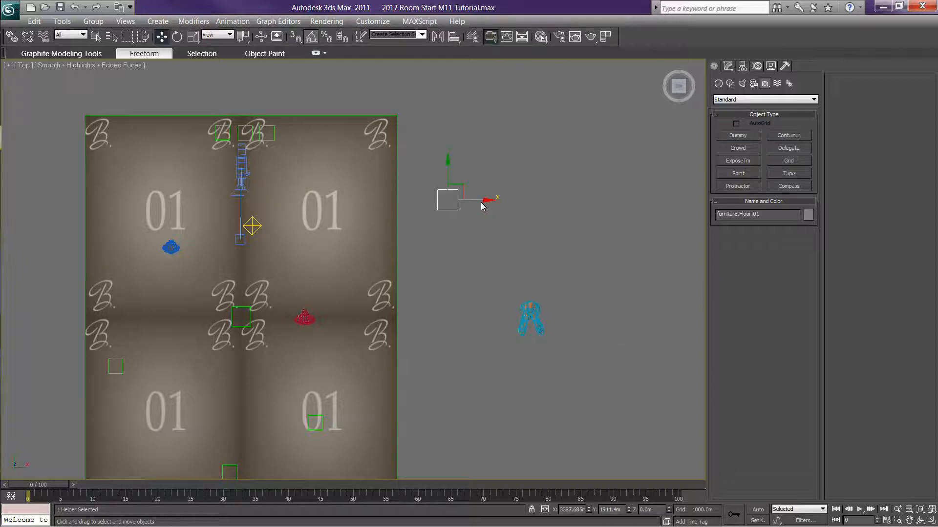
pyautogui.moveTo(678, 87); pyautogui.dragTo(664, 439)
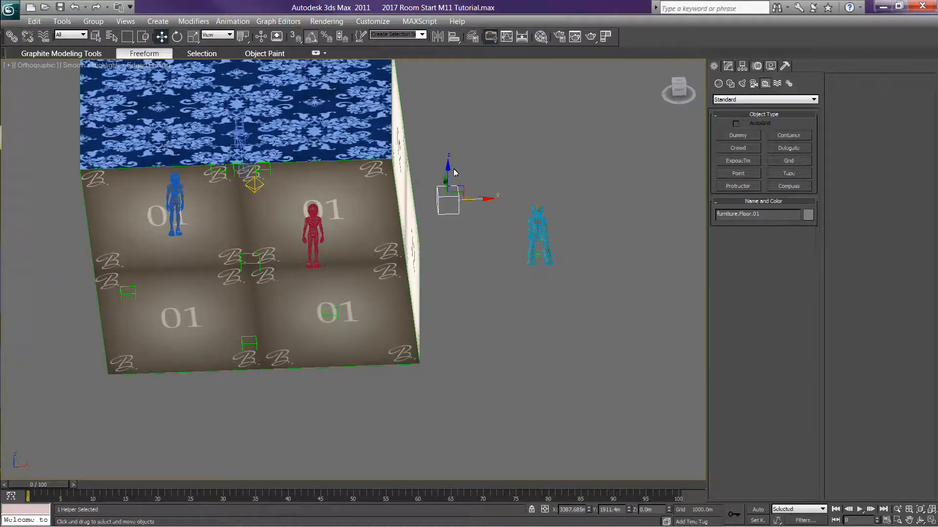
pyautogui.moveTo(666, 100); pyautogui.dragTo(670, 64)
pyautogui.click(677, 86)
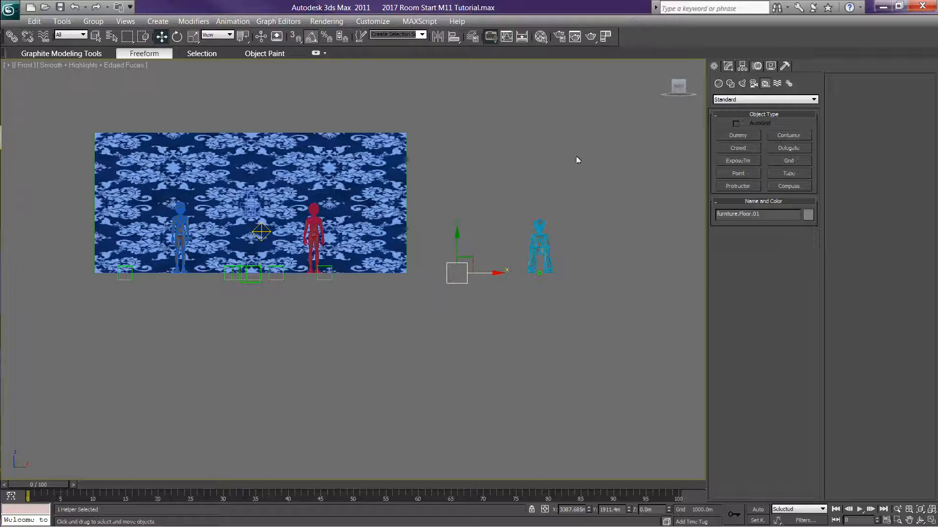
pyautogui.moveTo(681, 88)
pyautogui.moveTo(681, 89); pyautogui.dragTo(680, 120)
pyautogui.scroll(-2, 524, 215)
pyautogui.moveTo(523, 216); pyautogui.dragTo(532, 333, button='middle')
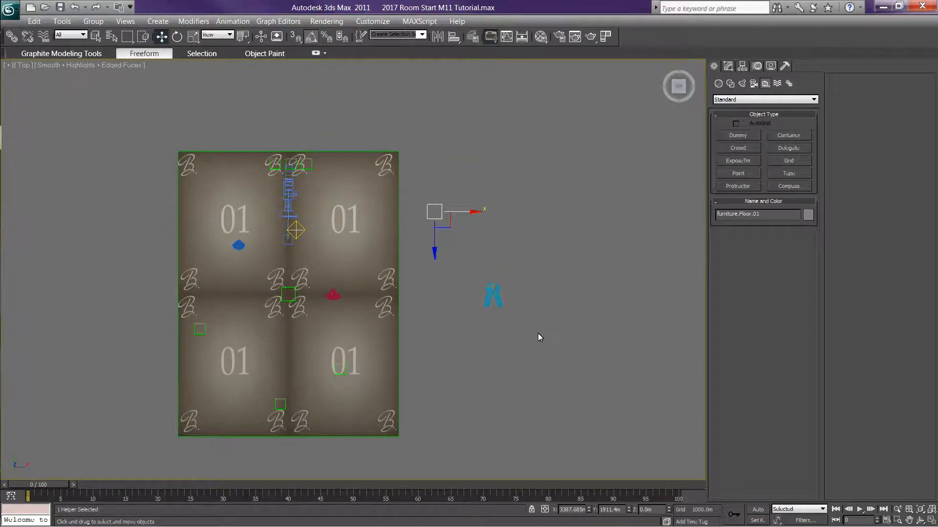
pyautogui.scroll(2, 497, 255)
pyautogui.moveTo(501, 191); pyautogui.dragTo(181, 188)
pyautogui.moveTo(145, 160); pyautogui.dragTo(154, 124)
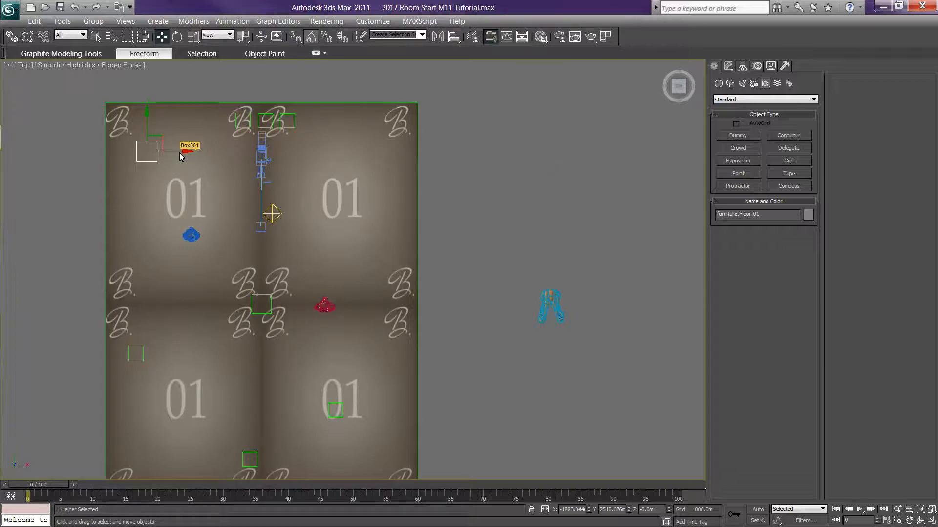
# Step: Copy furniture.Floor.01 along X into a row about 675 mm apart, with four copies plus one extra copy named furniture.Floor.006
pyautogui.keyDown('shift'); pyautogui.moveTo(181, 156); pyautogui.dragTo(221, 157); pyautogui.keyUp('shift')
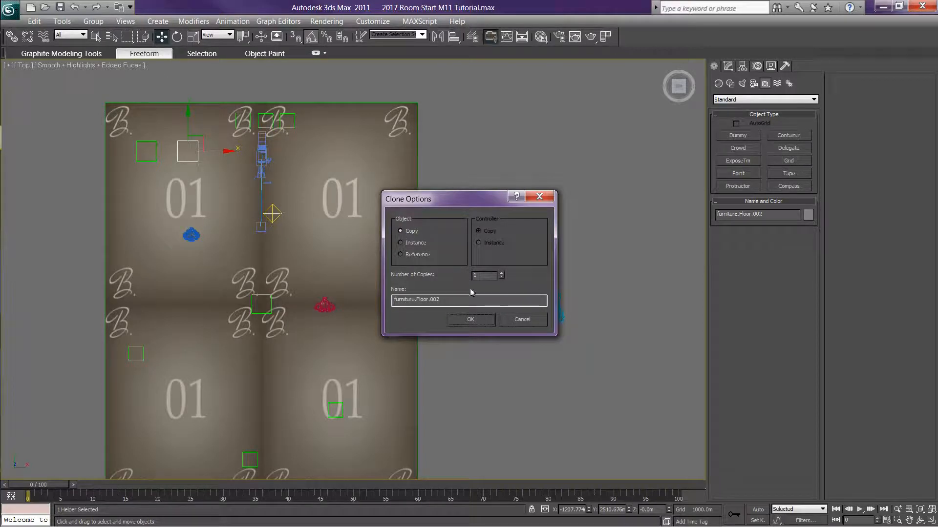
pyautogui.doubleClick(490, 280)
pyautogui.write('4')
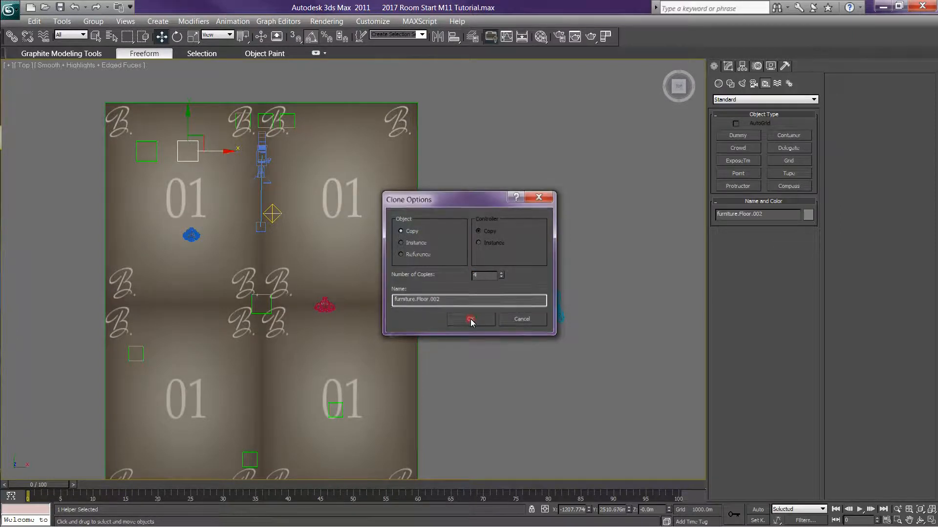
pyautogui.click(469, 321)
pyautogui.moveTo(347, 151)
pyautogui.keyDown('shift'); pyautogui.mouseDown()
pyautogui.moveTo(406, 155)
pyautogui.moveTo(391, 163)
pyautogui.mouseUp(); pyautogui.keyUp('shift')
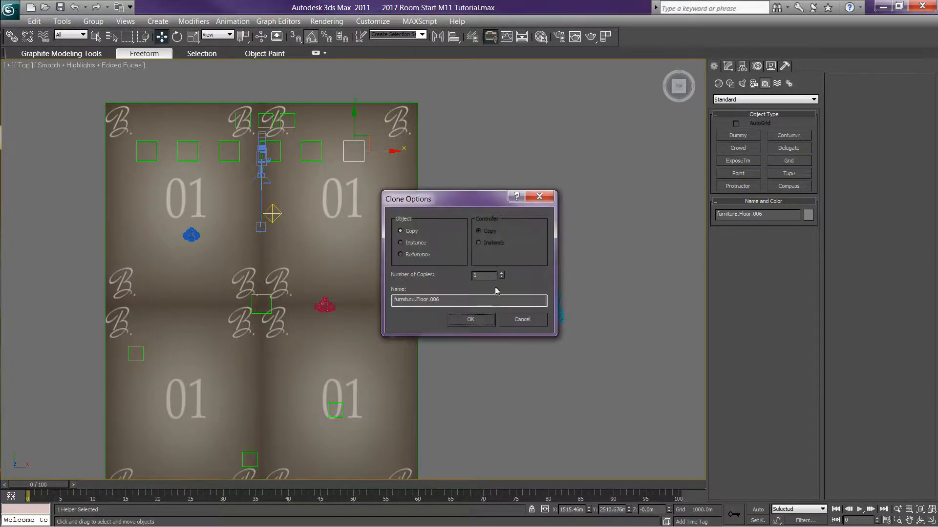
pyautogui.click(474, 321)
# Step: Select the six furniture.Floor dummies in the Right view and clone them away from the blue wall, starting with the name furniture.Floor.007
pyautogui.click(552, 303)
pyautogui.moveTo(678, 86); pyautogui.dragTo(584, 507)
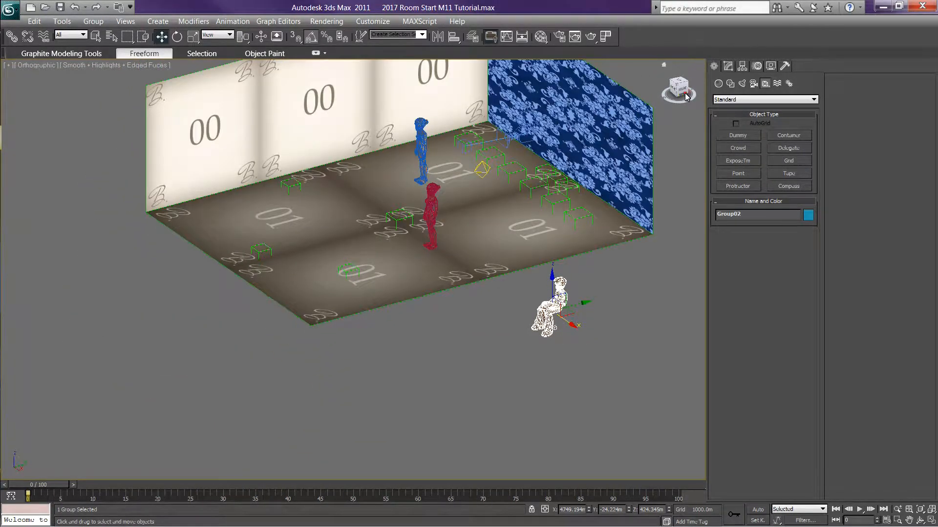
pyautogui.click(682, 97)
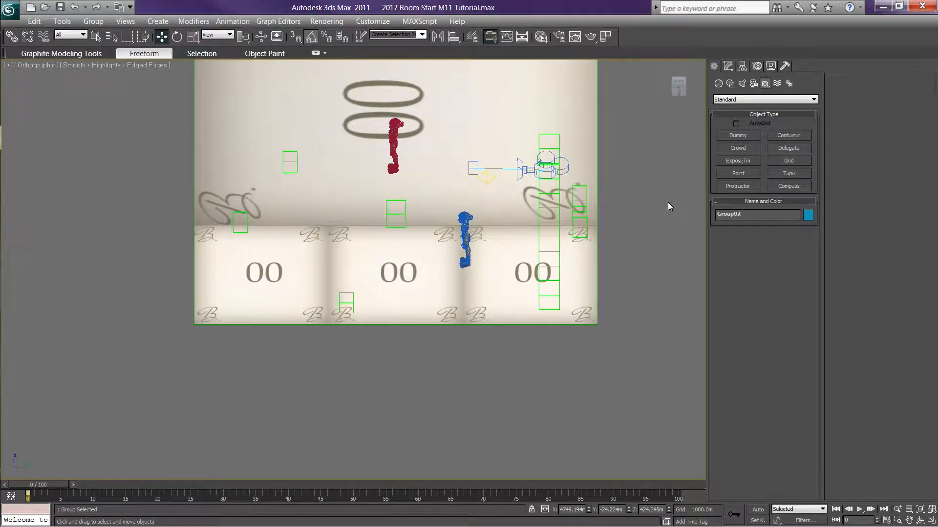
pyautogui.click(678, 86)
pyautogui.moveTo(628, 172); pyautogui.dragTo(469, 222, button='middle')
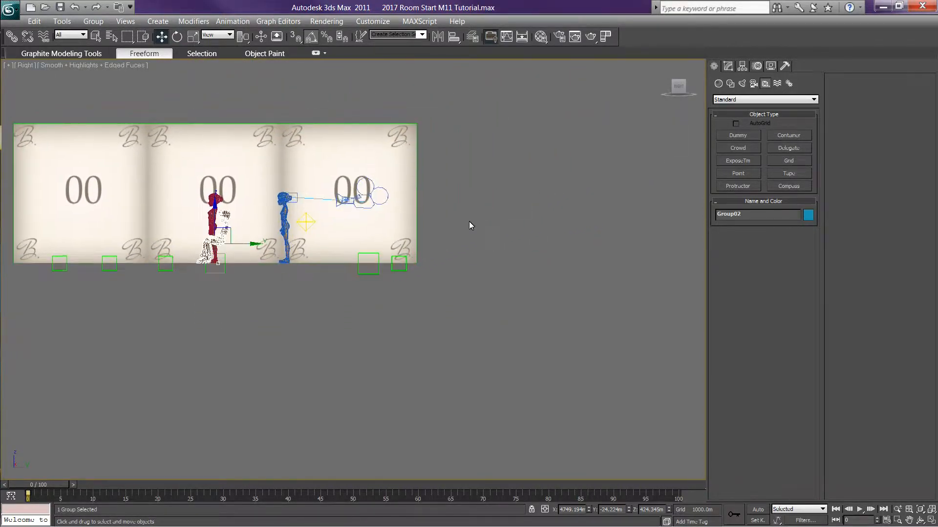
pyautogui.scroll(4, 468, 222)
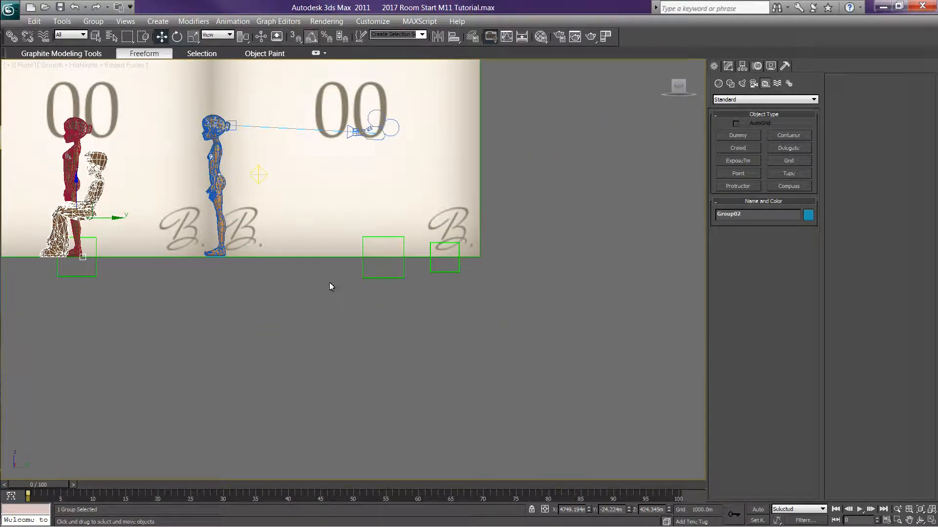
pyautogui.click(431, 270)
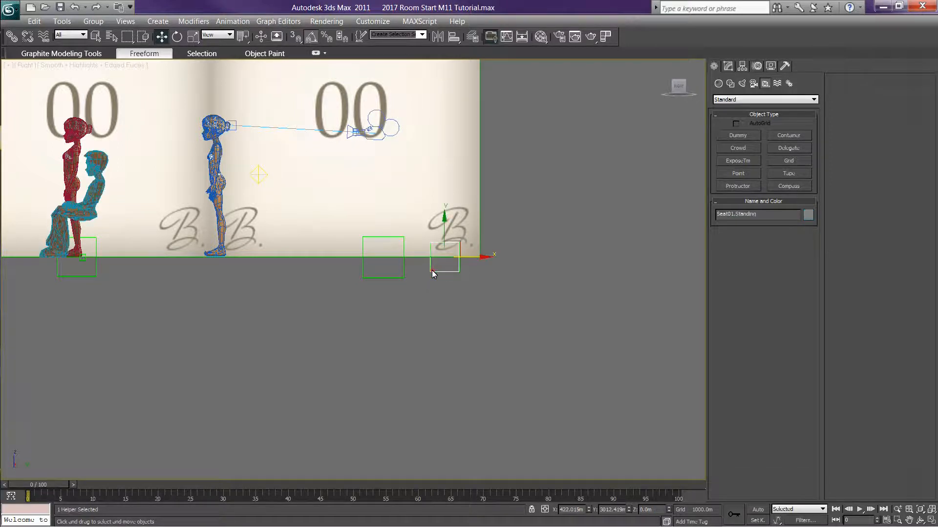
pyautogui.click(406, 291)
pyautogui.moveTo(337, 266); pyautogui.dragTo(421, 298)
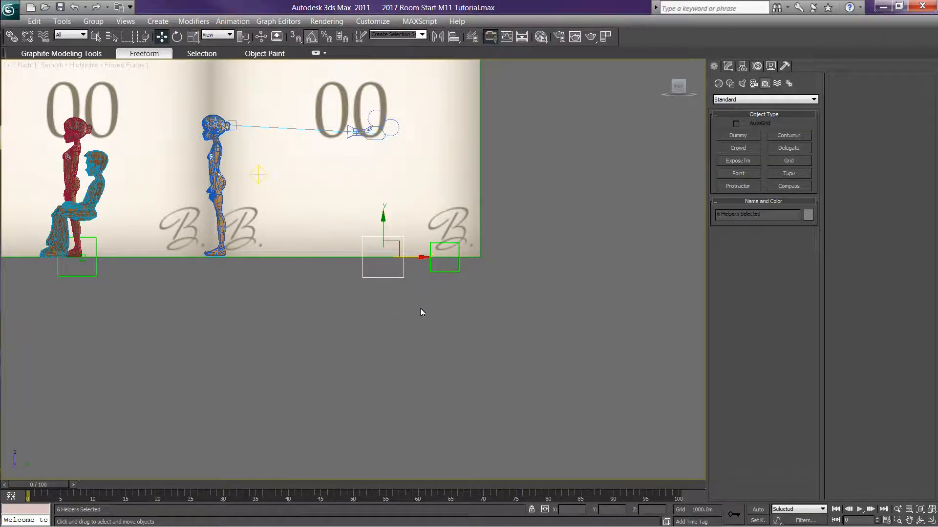
pyautogui.scroll(-2, 420, 309)
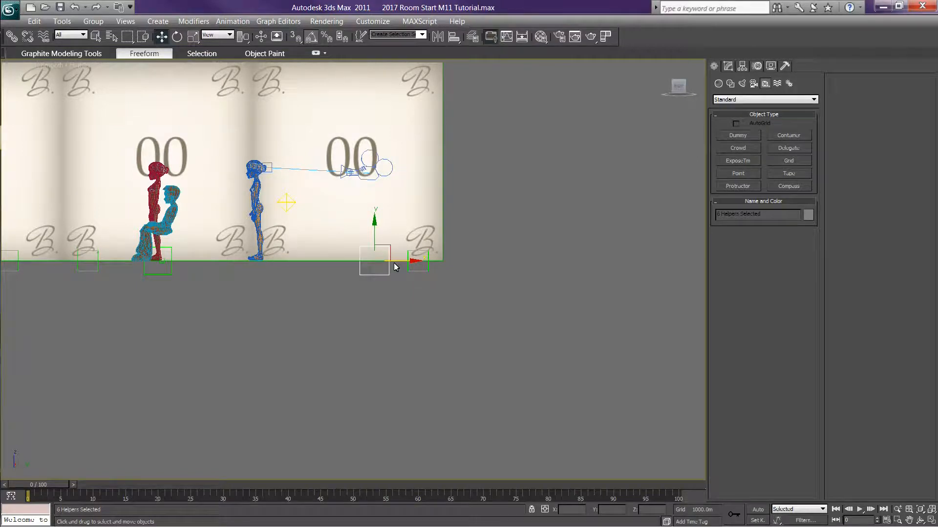
pyautogui.moveTo(399, 265); pyautogui.dragTo(328, 245)
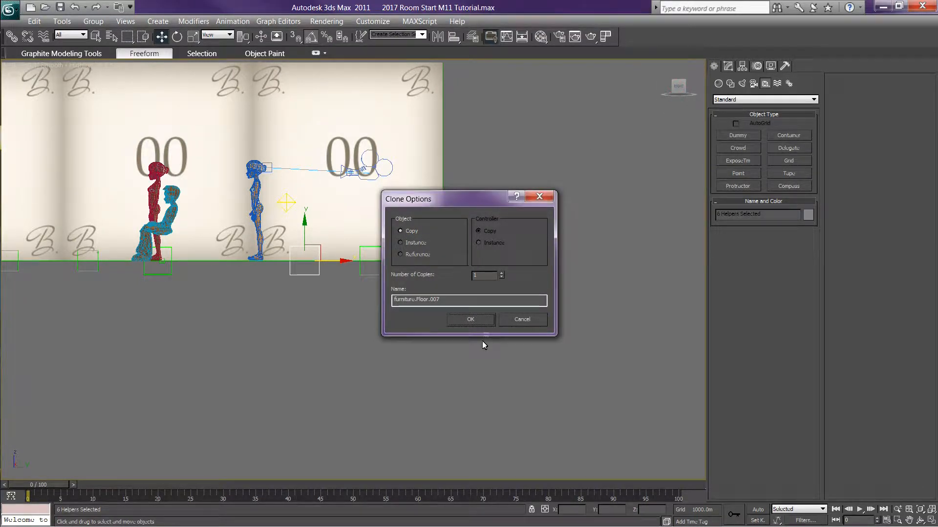
# Step: Clone the selected row of six furniture.Floor helpers as one independent copy
pyautogui.click(474, 319)
pyautogui.moveTo(678, 91); pyautogui.dragTo(701, 118)
pyautogui.moveTo(513, 280); pyautogui.dragTo(573, 268, button='middle')
pyautogui.scroll(-2, 572, 268)
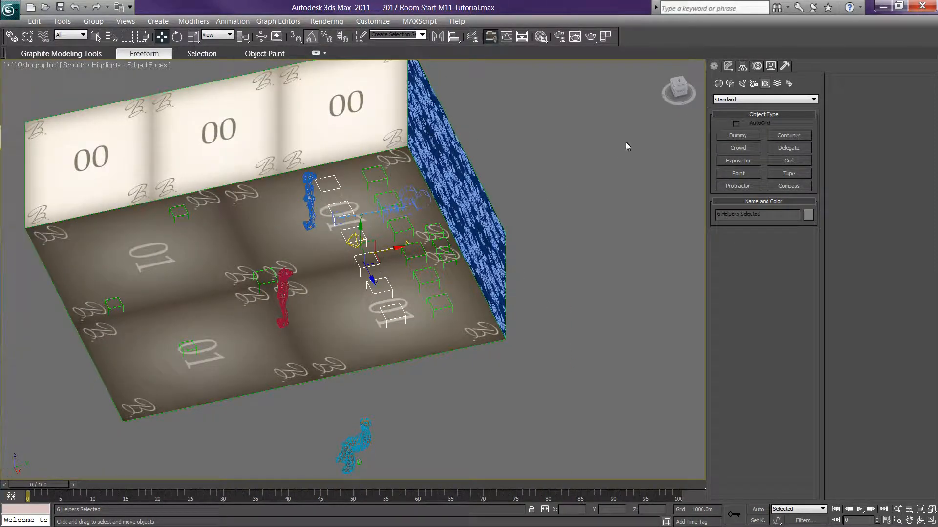
# Step: Clone a row of six floor helpers four more times at even spacing across the floor, away from the blue patterned wall
pyautogui.click(677, 95)
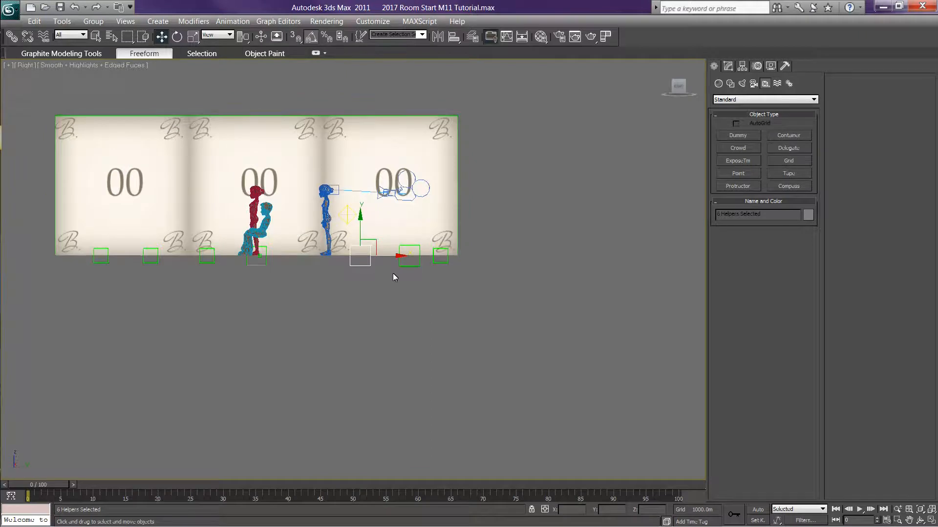
pyautogui.moveTo(419, 262); pyautogui.dragTo(430, 277)
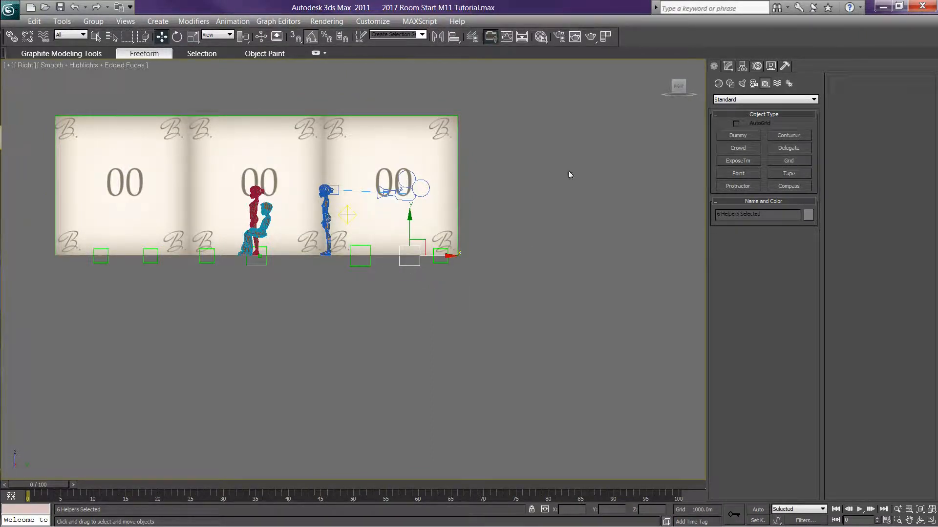
pyautogui.click(678, 80)
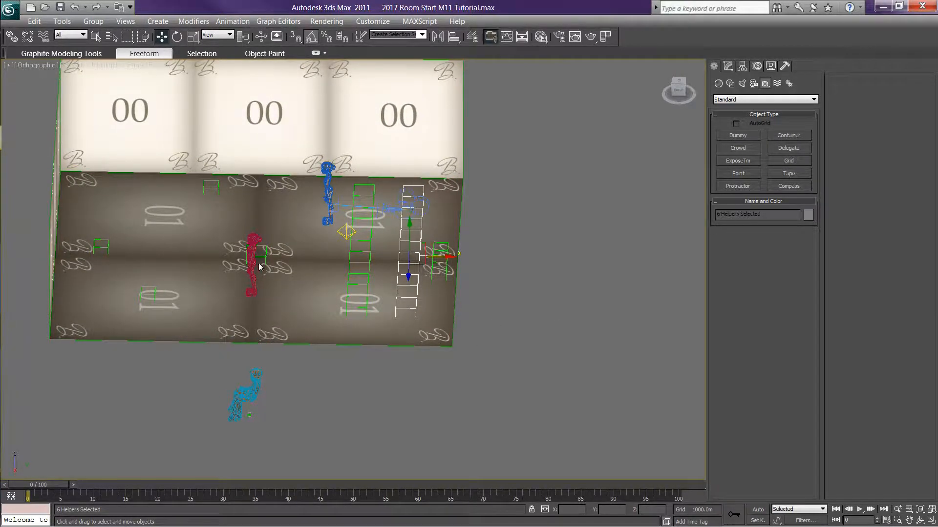
pyautogui.click(678, 93)
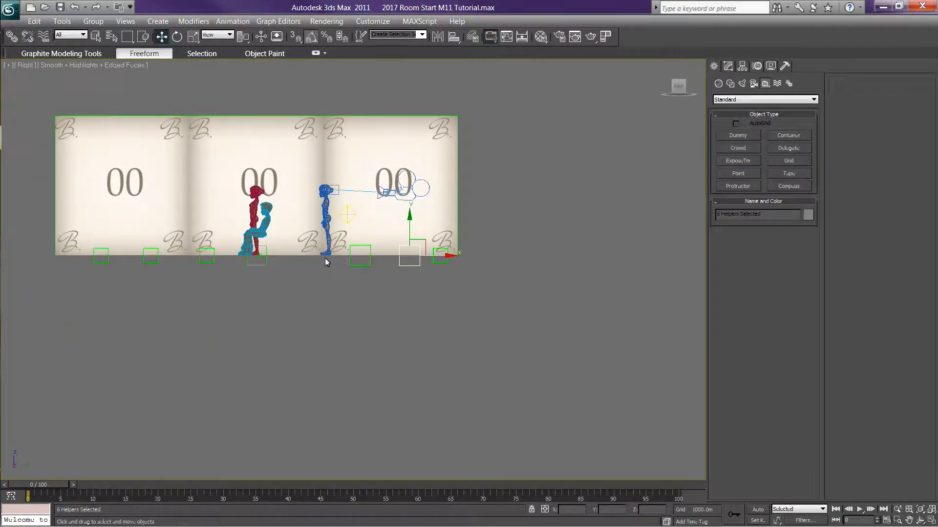
pyautogui.moveTo(336, 260)
pyautogui.mouseDown()
pyautogui.moveTo(389, 279)
pyautogui.moveTo(363, 254)
pyautogui.moveTo(343, 254)
pyautogui.mouseUp()
pyautogui.click(501, 273)
pyautogui.click(501, 273)
pyautogui.click(501, 274)
pyautogui.click(470, 319)
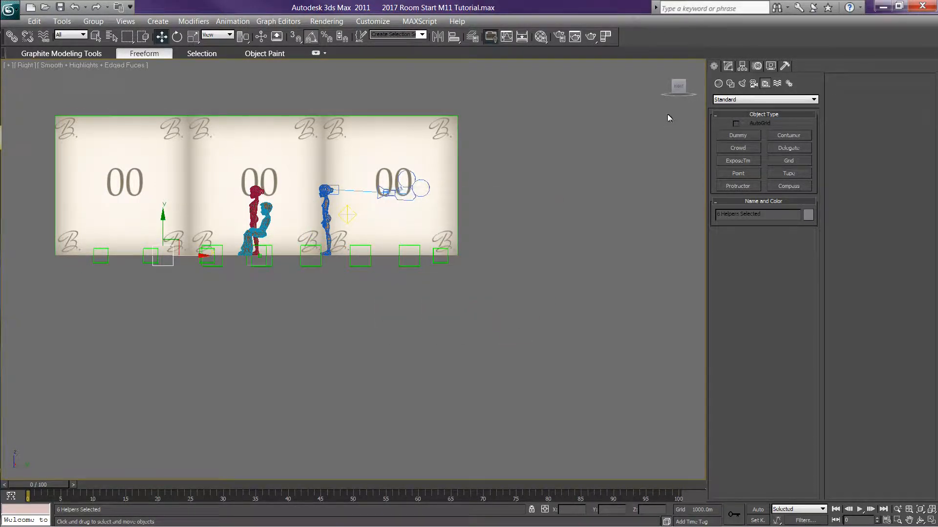
# Step: Clone the last row of helpers once more toward the floor end opposite the blue patterned wall, and clear the selection
pyautogui.keyDown('alt'); pyautogui.moveTo(667, 118); pyautogui.dragTo(674, 113, button='middle'); pyautogui.keyUp('alt')
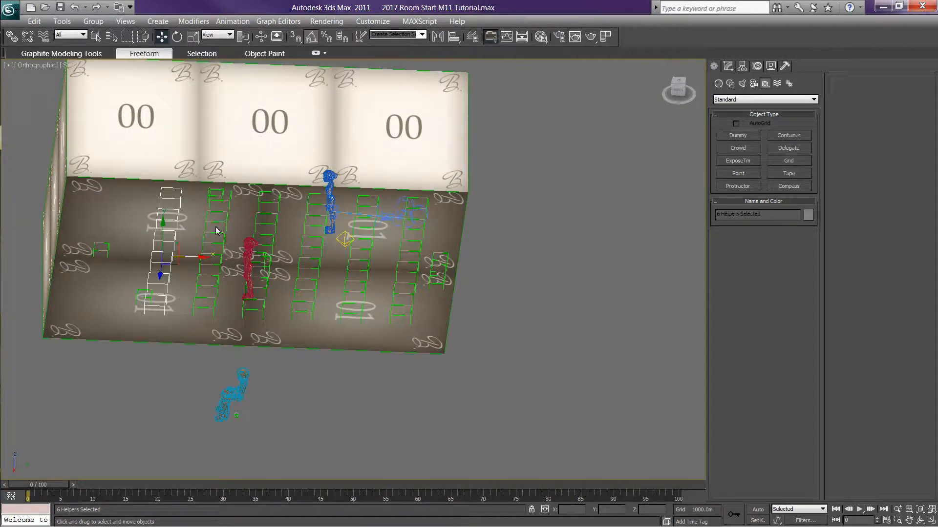
pyautogui.moveTo(196, 256); pyautogui.dragTo(137, 247)
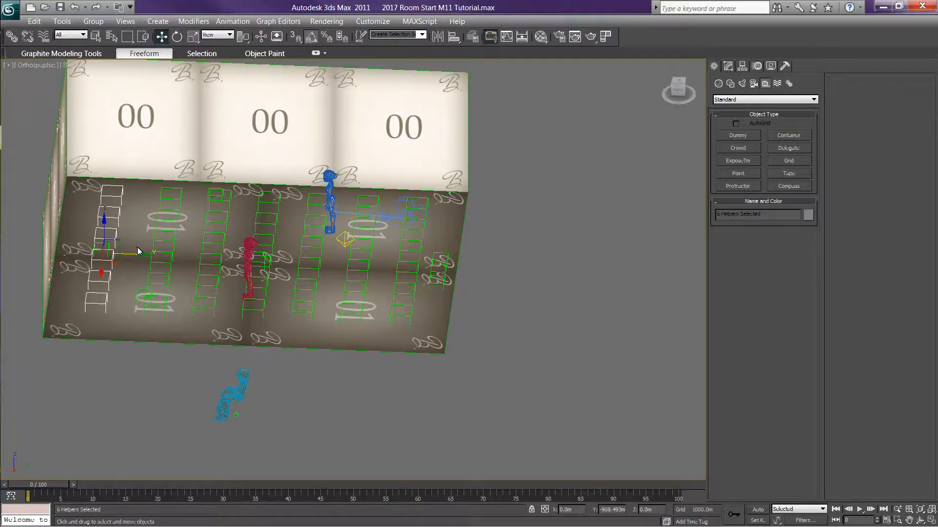
pyautogui.click(469, 319)
pyautogui.click(557, 337)
pyautogui.scroll(-4, 557, 336)
pyautogui.scroll(4, 558, 336)
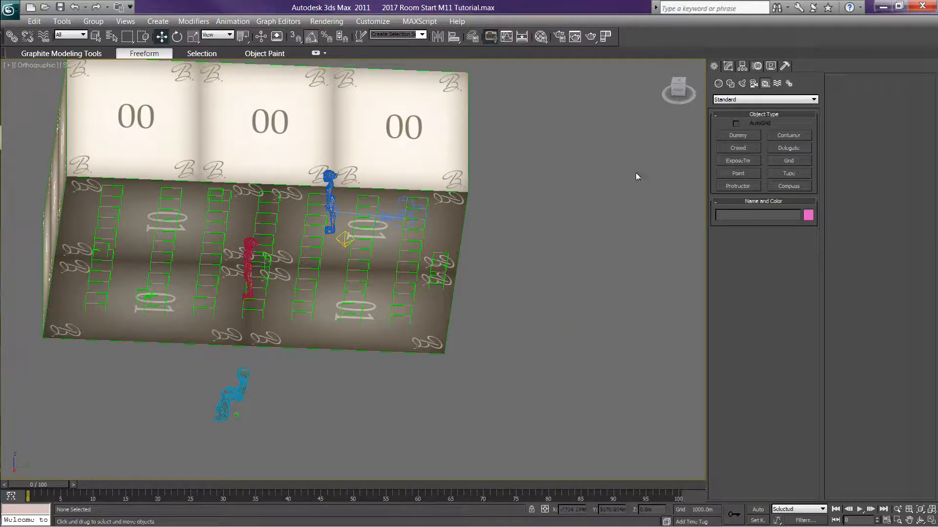
# Step: Examine the name of the single floor helper at the front corner beside the blue patterned wall
pyautogui.click(673, 94)
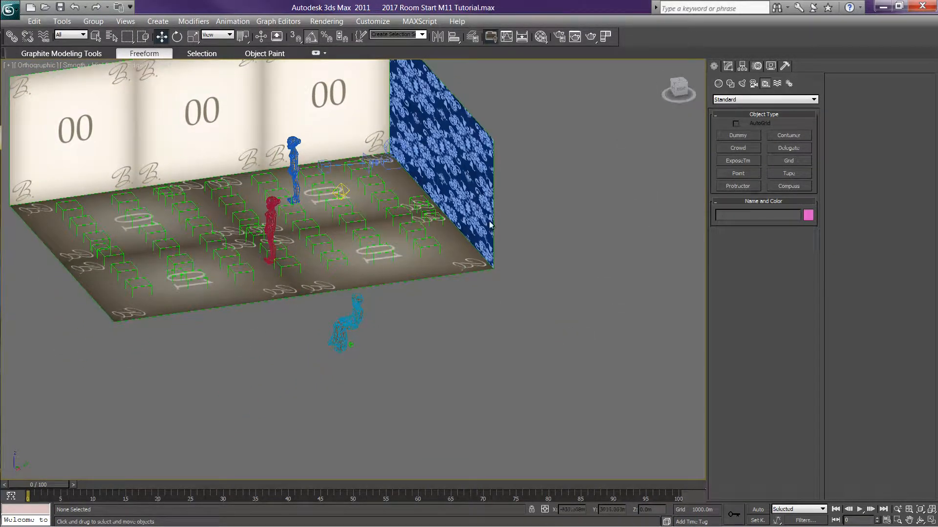
pyautogui.click(435, 244)
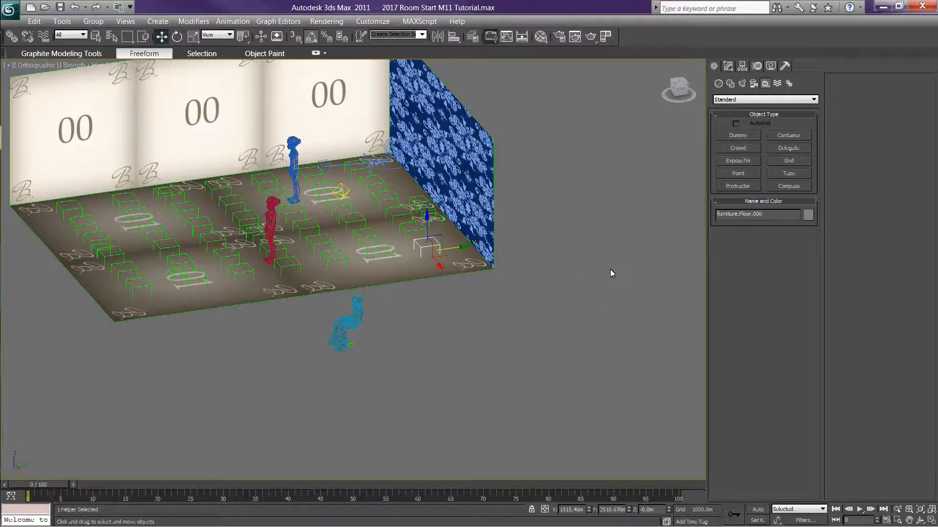
pyautogui.moveTo(779, 215); pyautogui.dragTo(758, 220)
pyautogui.click(628, 298)
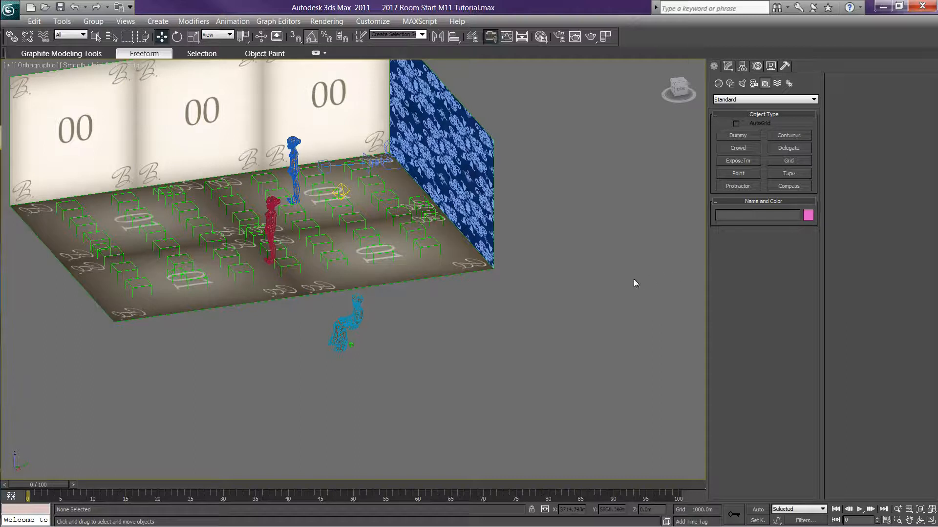
pyautogui.click(483, 264)
pyautogui.click(608, 286)
pyautogui.click(434, 248)
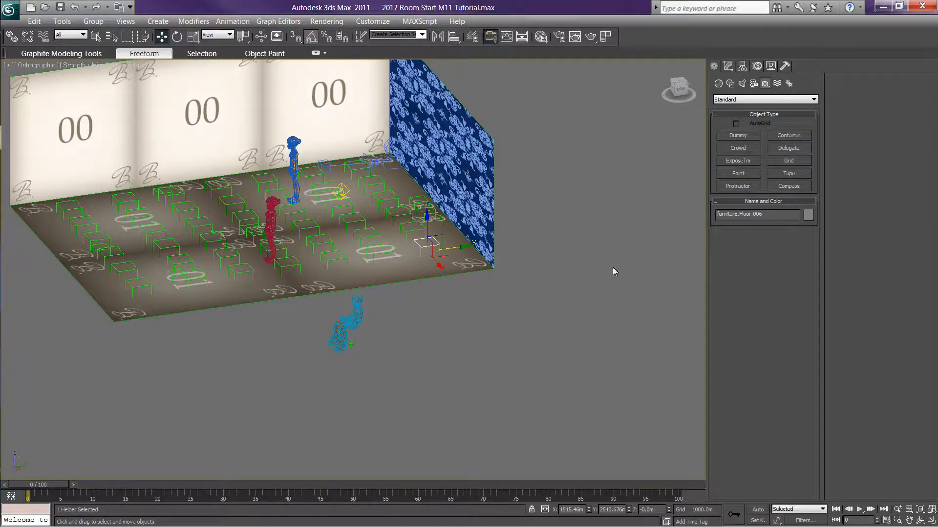
pyautogui.click(578, 301)
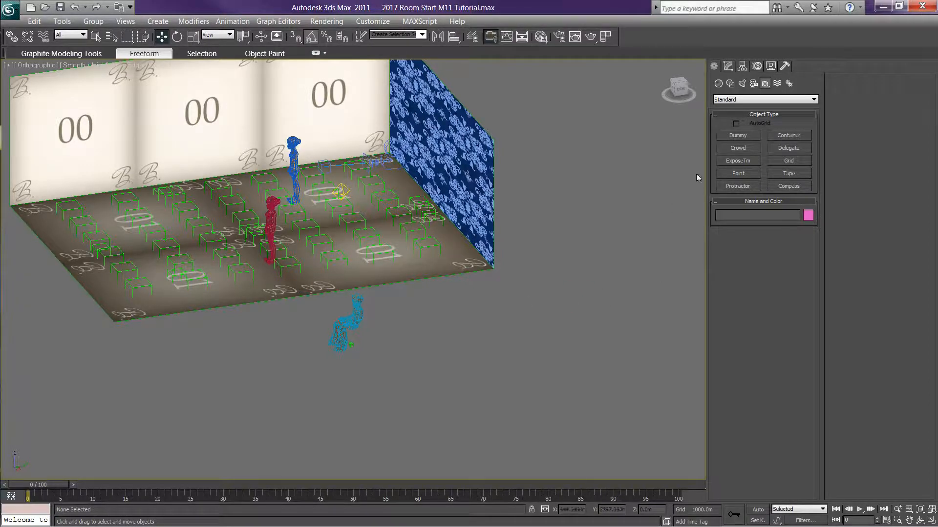
# Step: Select all helpers from furniture.Floor.01 to furniture.Floor.042 by name
pyautogui.click(683, 96)
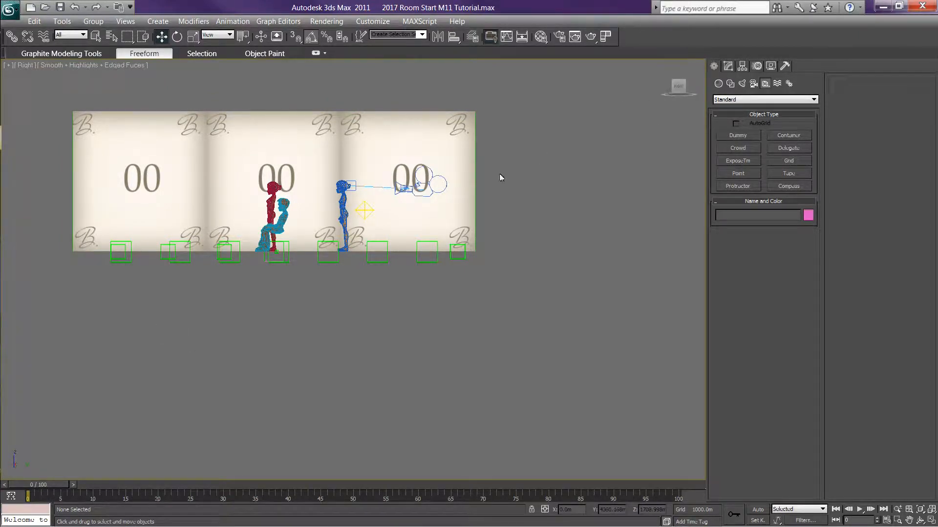
pyautogui.press('h')
pyautogui.click(600, 364)
pyautogui.click(503, 227)
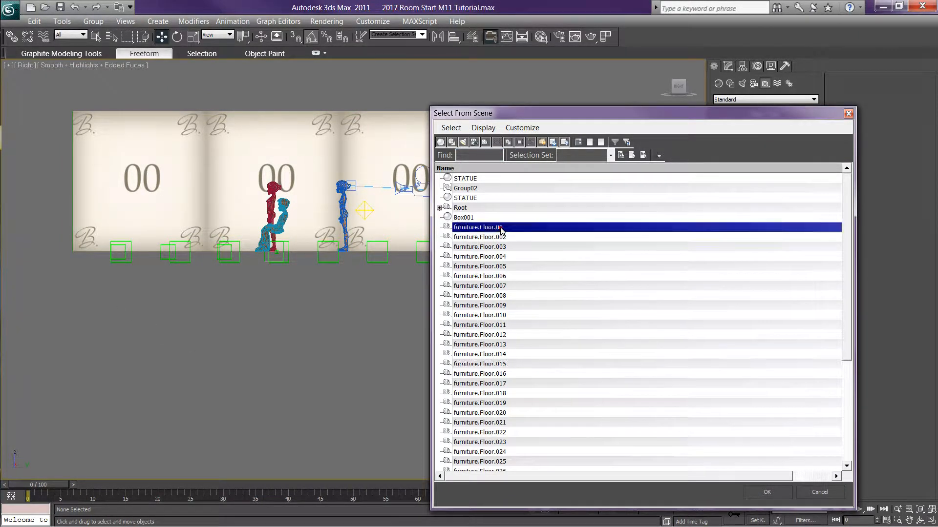
pyautogui.scroll(-6, 552, 384)
pyautogui.keyDown('shift'); pyautogui.click(503, 464); pyautogui.keyUp('shift')
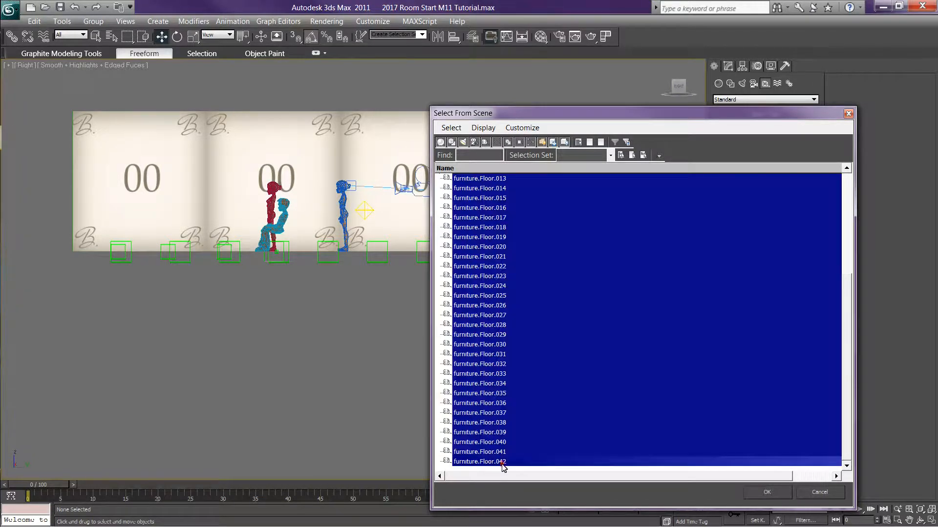
pyautogui.scroll(6, 627, 330)
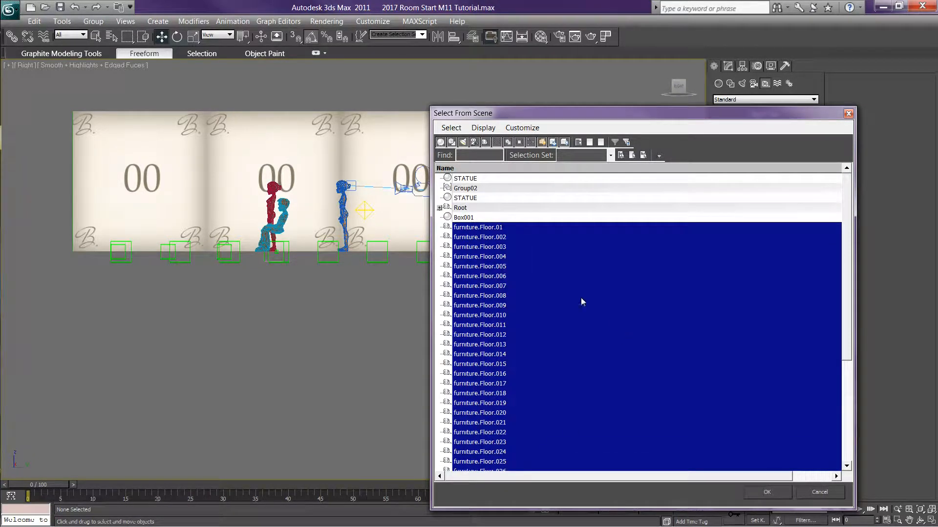
pyautogui.click(498, 227)
pyautogui.scroll(-6, 547, 391)
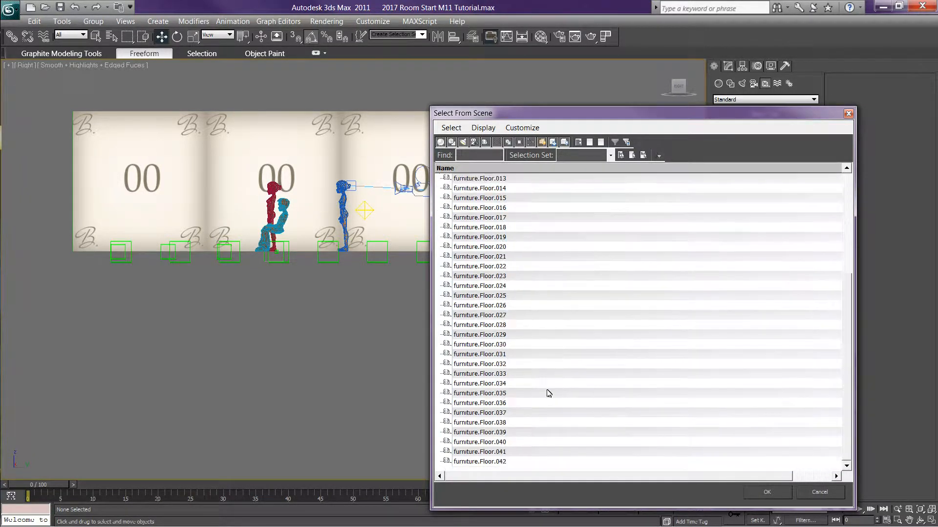
pyautogui.keyDown('shift'); pyautogui.click(494, 462); pyautogui.keyUp('shift')
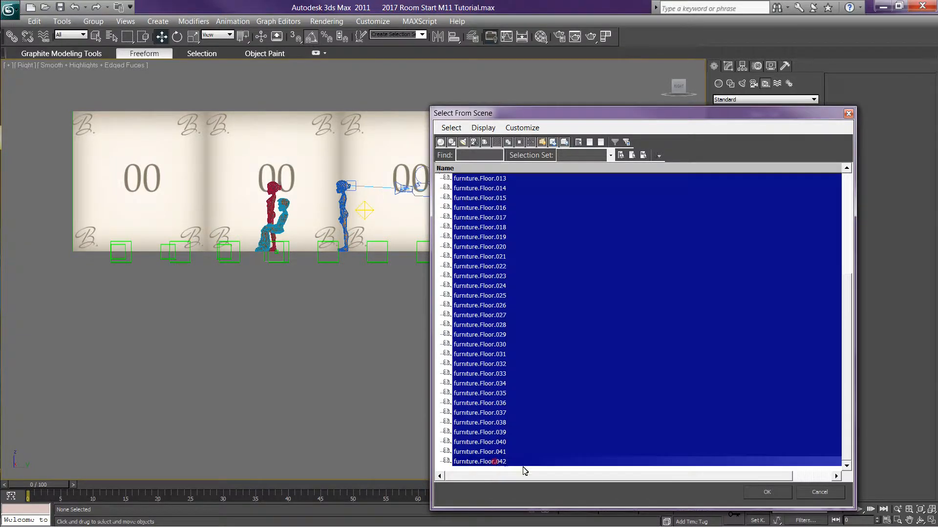
pyautogui.click(767, 493)
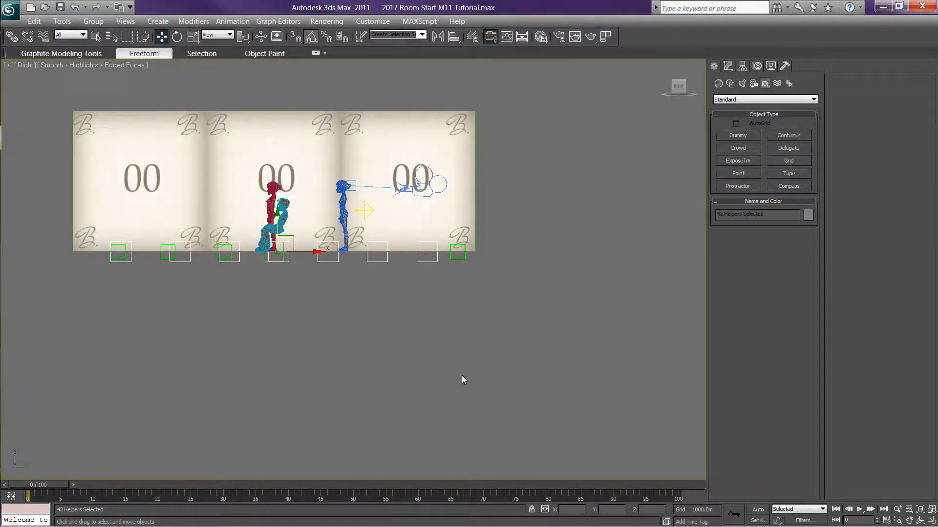
# Step: Open Rename Objects for the selected helpers and set the base name to "furniture.Floor."
pyautogui.moveTo(678, 87); pyautogui.dragTo(689, 114)
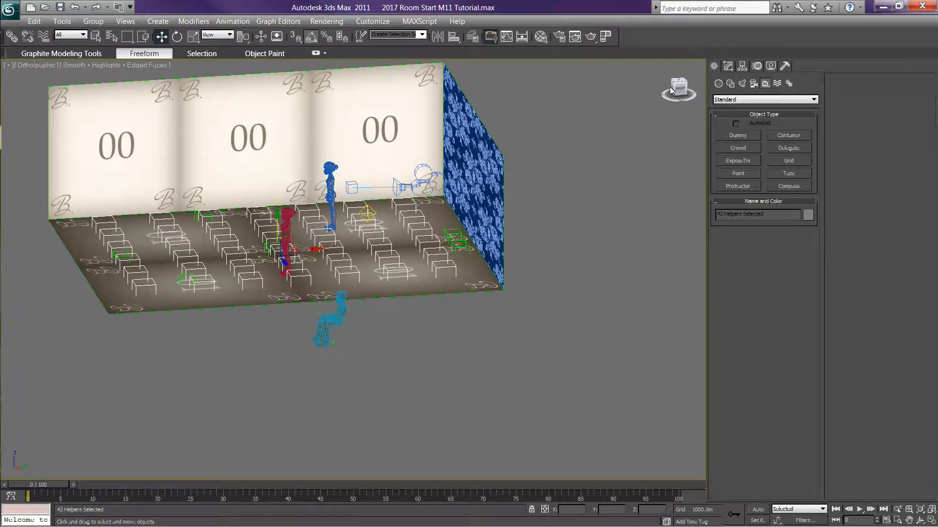
pyautogui.moveTo(559, 156); pyautogui.dragTo(593, 191, button='middle')
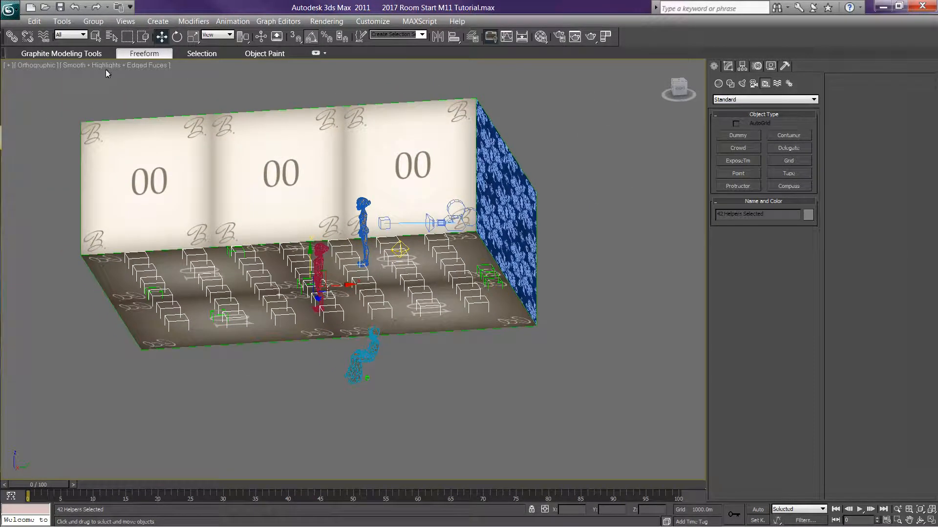
pyautogui.click(62, 21)
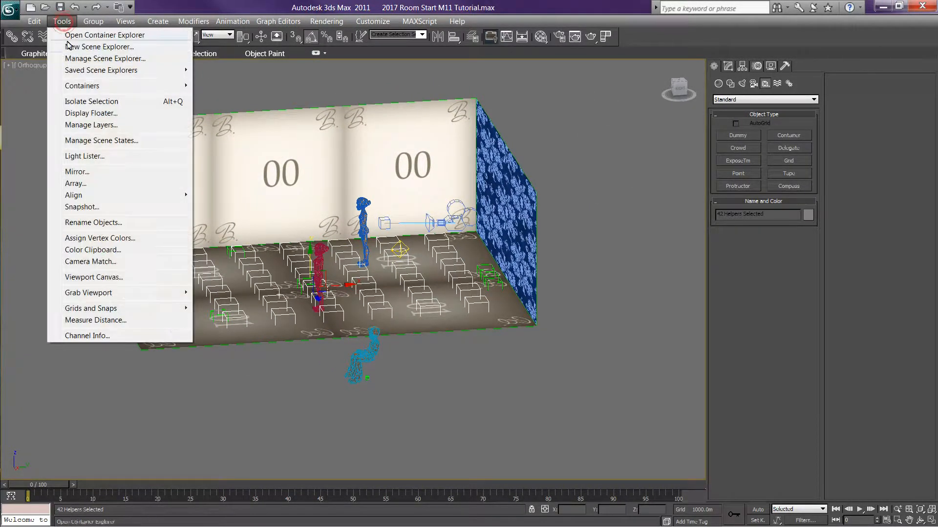
pyautogui.click(94, 222)
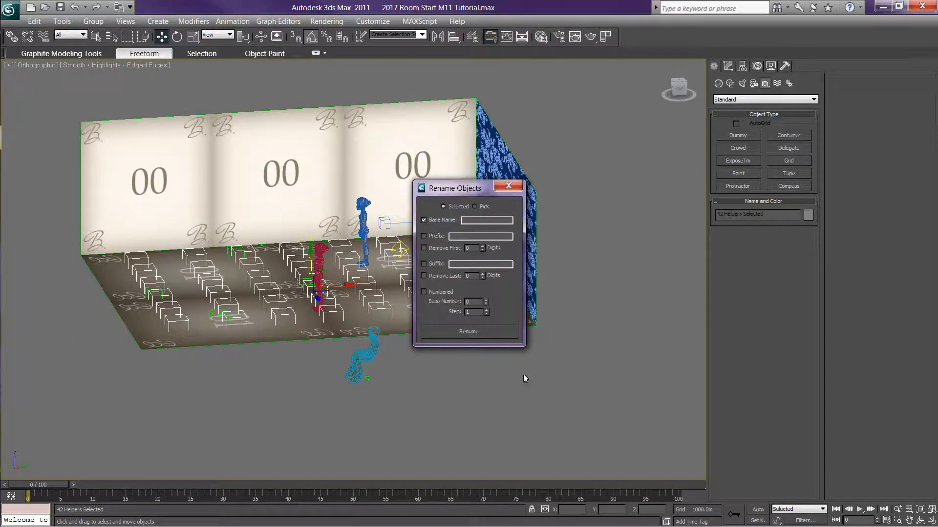
pyautogui.moveTo(457, 188); pyautogui.dragTo(579, 225)
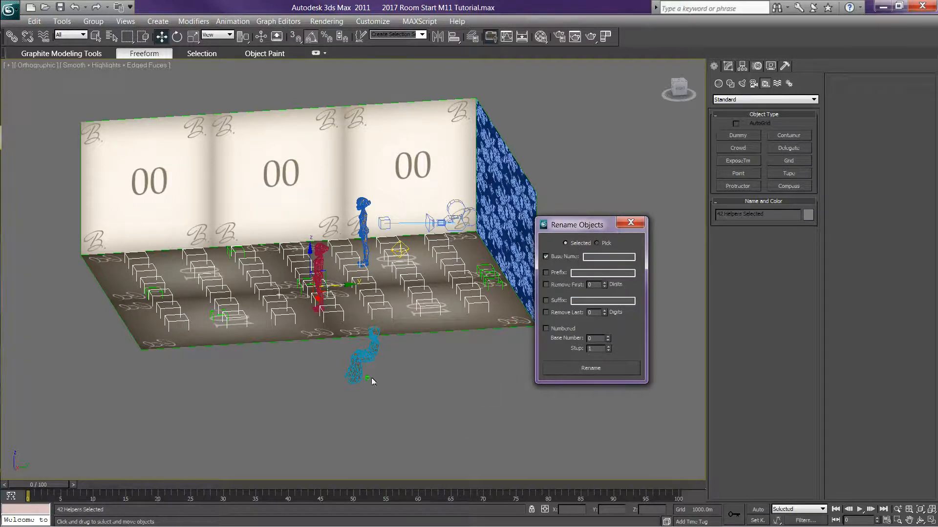
pyautogui.click(597, 259)
pyautogui.write('firmotir')
pyautogui.press('BackSpace')
pyautogui.press('BackSpace')
pyautogui.press('BackSpace')
pyautogui.press('BackSpace')
pyautogui.press('BackSpace')
pyautogui.press('BackSpace')
pyautogui.write('urnitur')
pyautogui.press('BackSpace')
pyautogui.press('BackSpace')
pyautogui.press('BackSpace')
pyautogui.press('BackSpace')
pyautogui.press('BackSpace')
pyautogui.press('BackSpace')
pyautogui.press('BackSpace')
pyautogui.press('BackSpace')
pyautogui.press('BackSpace')
pyautogui.press('BackSpace')
pyautogui.write('furniture.Floor.')
# Step: Rename the selected helpers with numbering enabled and base number 1
pyautogui.click(546, 329)
pyautogui.doubleClick(594, 338)
pyautogui.write('1')
pyautogui.click(611, 367)
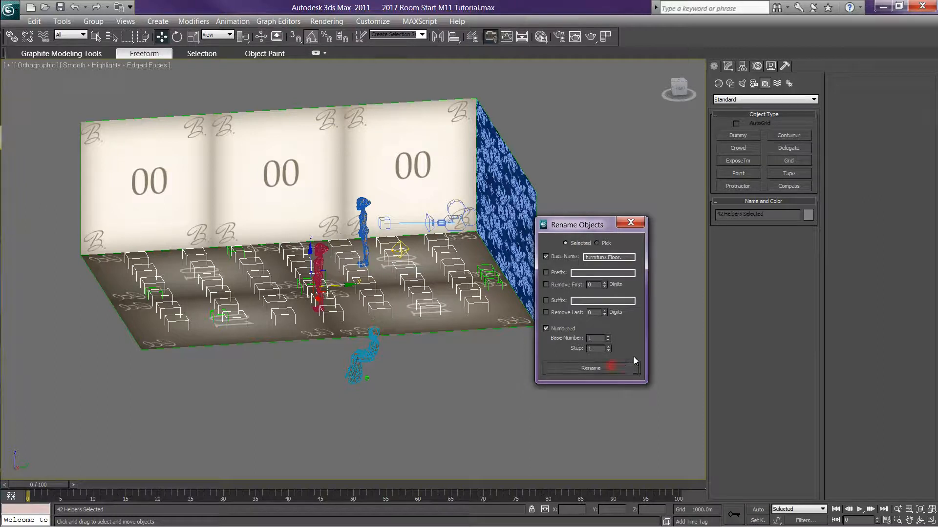
pyautogui.click(630, 223)
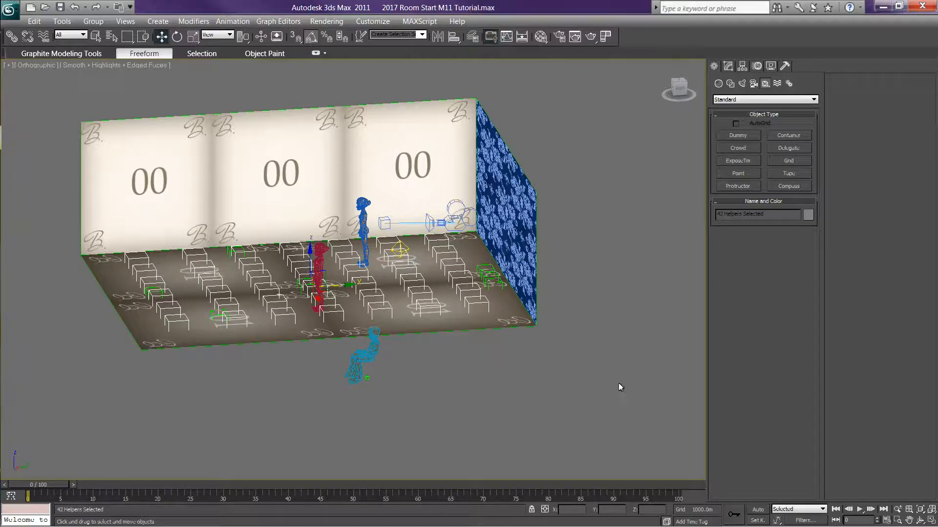
# Step: Check the renamed helpers in the scene's object list and reselect furniture.Floor.01 through furniture.Floor.42
pyautogui.press('h')
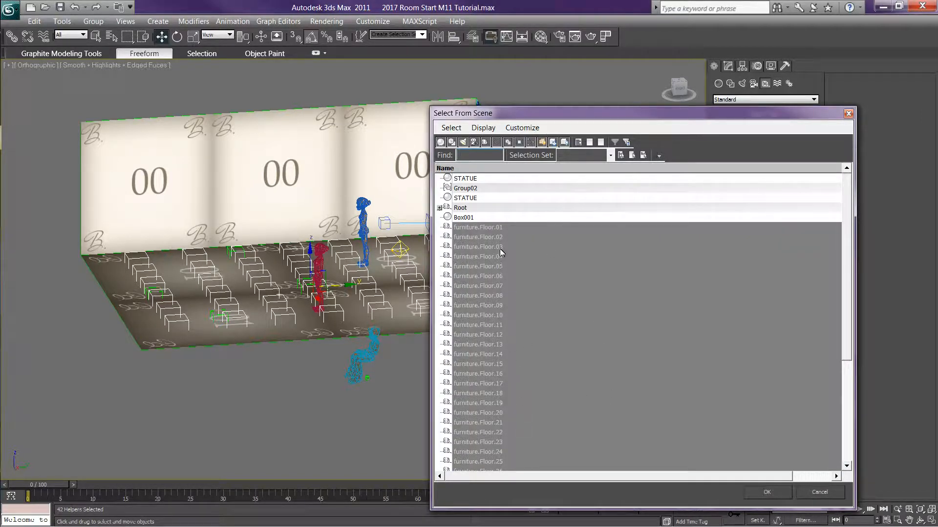
pyautogui.click(505, 413)
pyautogui.scroll(-6, 513, 415)
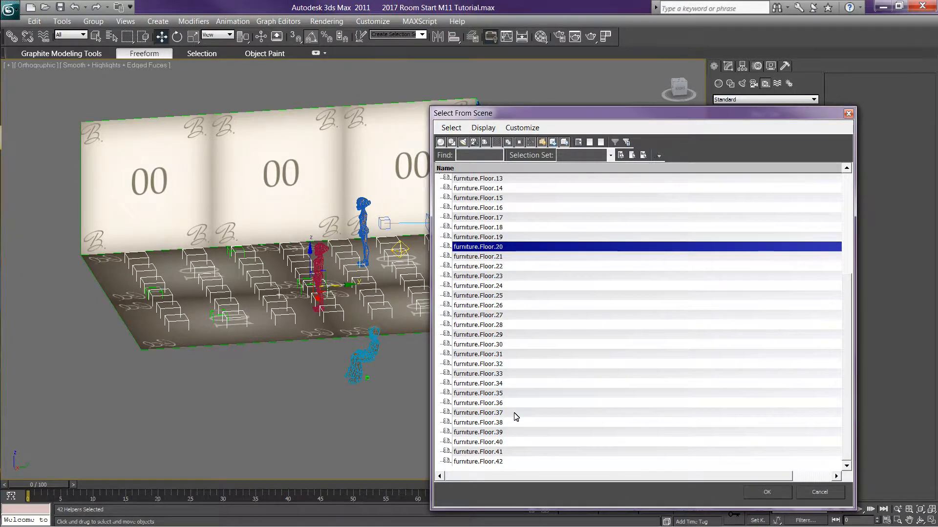
pyautogui.scroll(6, 517, 416)
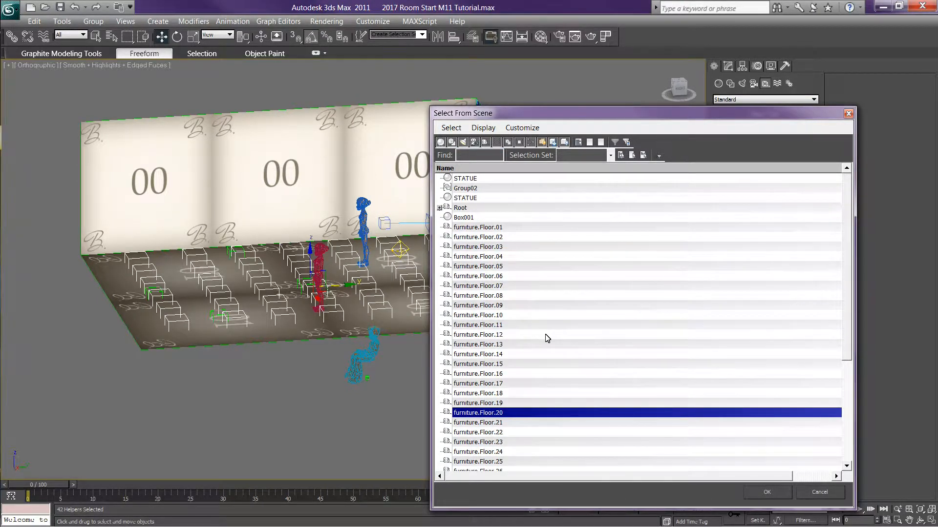
pyautogui.click(481, 228)
pyautogui.scroll(-6, 557, 336)
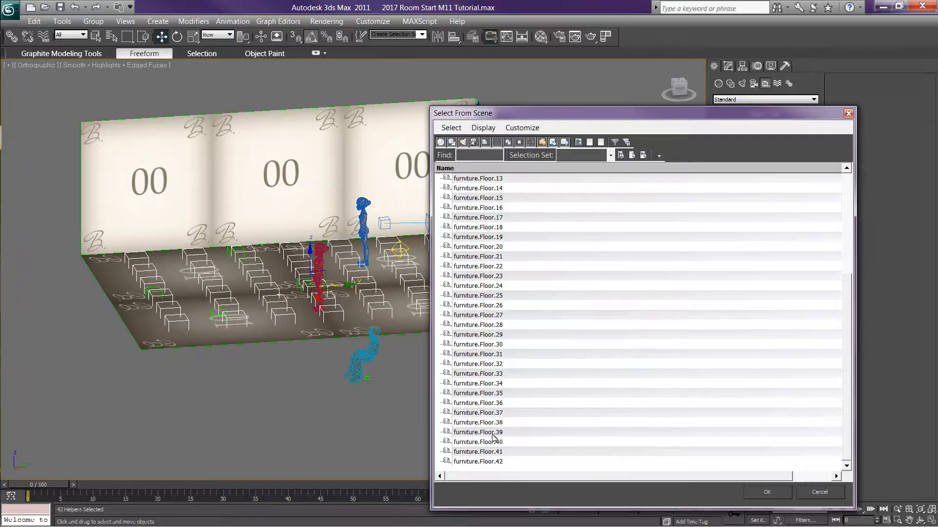
pyautogui.keyDown('shift'); pyautogui.click(494, 462); pyautogui.keyUp('shift')
pyautogui.click(767, 493)
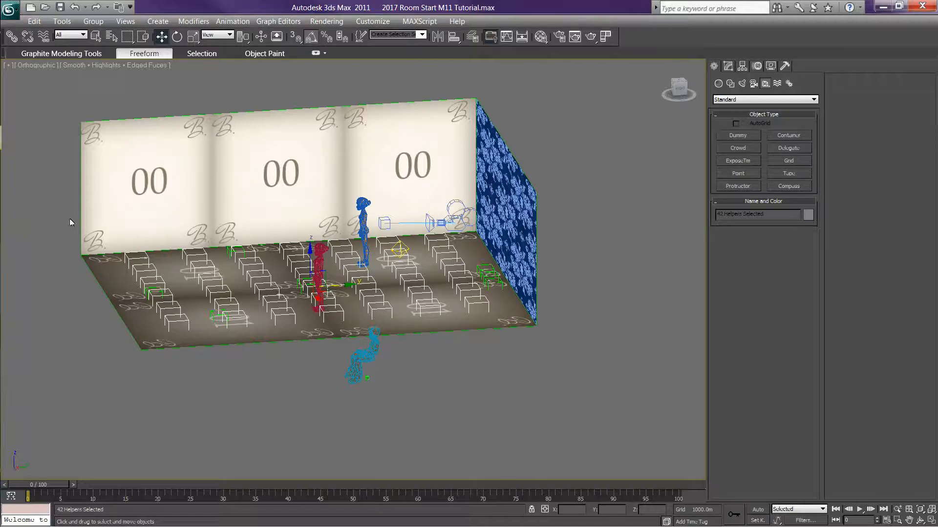
# Step: Link the 42 selected floor helpers to Root as their parent, choosing Root by name
pyautogui.click(13, 39)
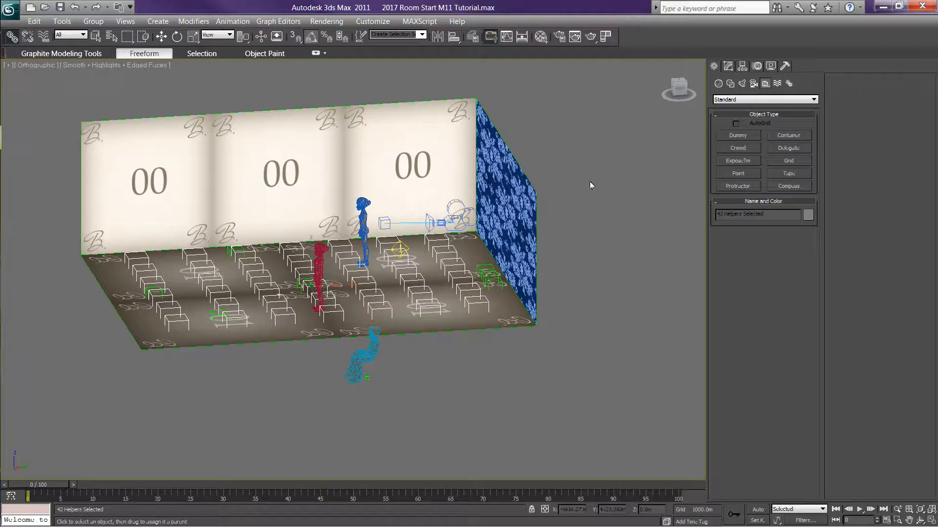
pyautogui.moveTo(678, 89); pyautogui.dragTo(18, 112)
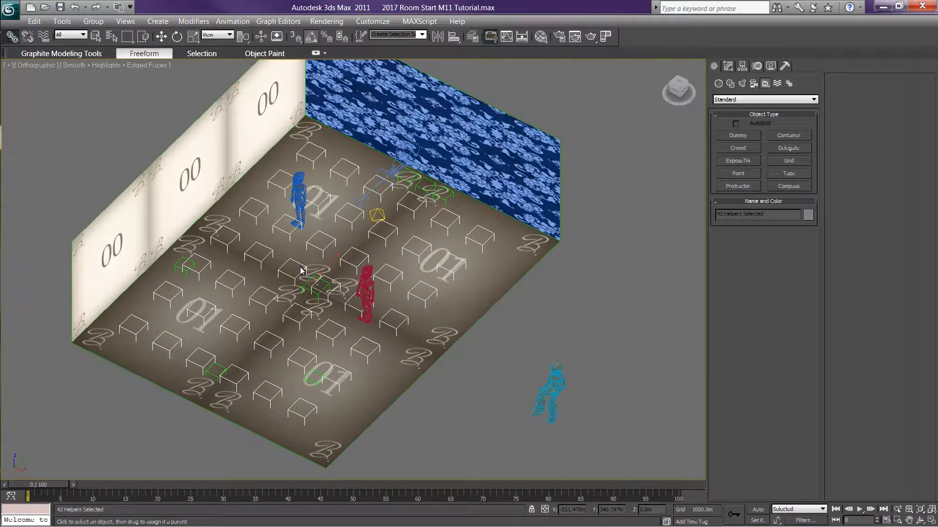
pyautogui.moveTo(301, 268)
pyautogui.mouseDown()
pyautogui.moveTo(311, 284)
pyautogui.moveTo(295, 255)
pyautogui.mouseUp()
pyautogui.press('h')
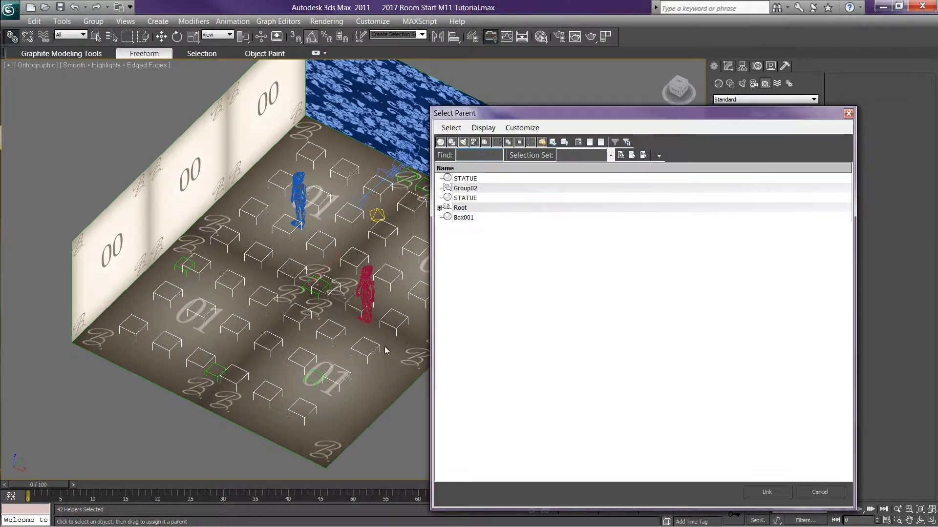
pyautogui.click(439, 207)
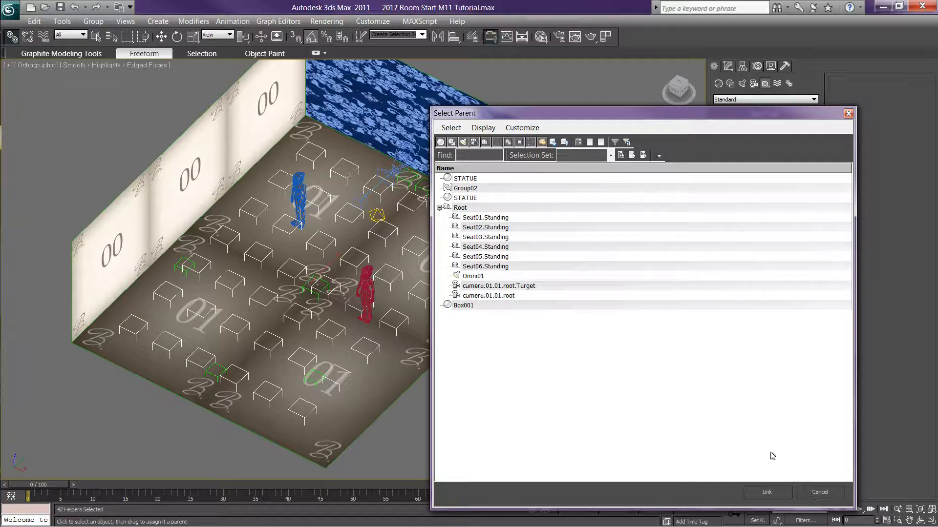
pyautogui.click(467, 208)
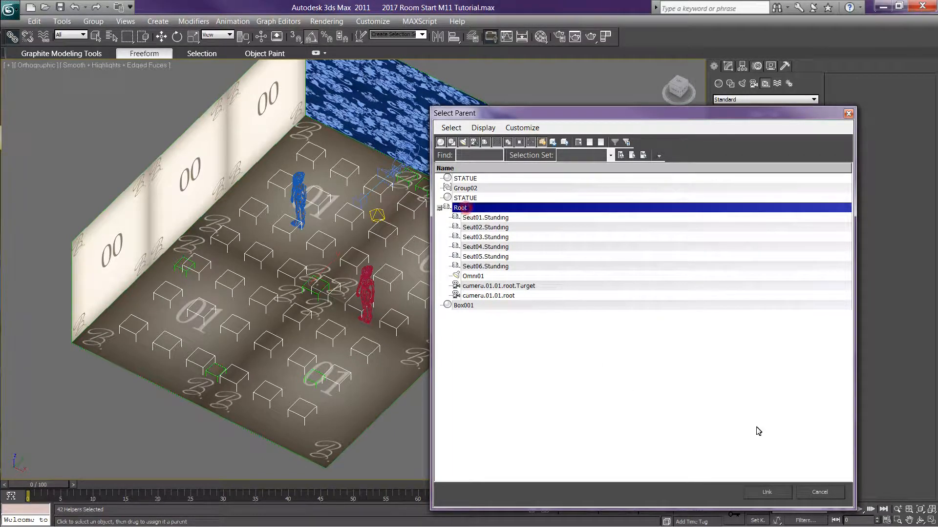
pyautogui.click(765, 494)
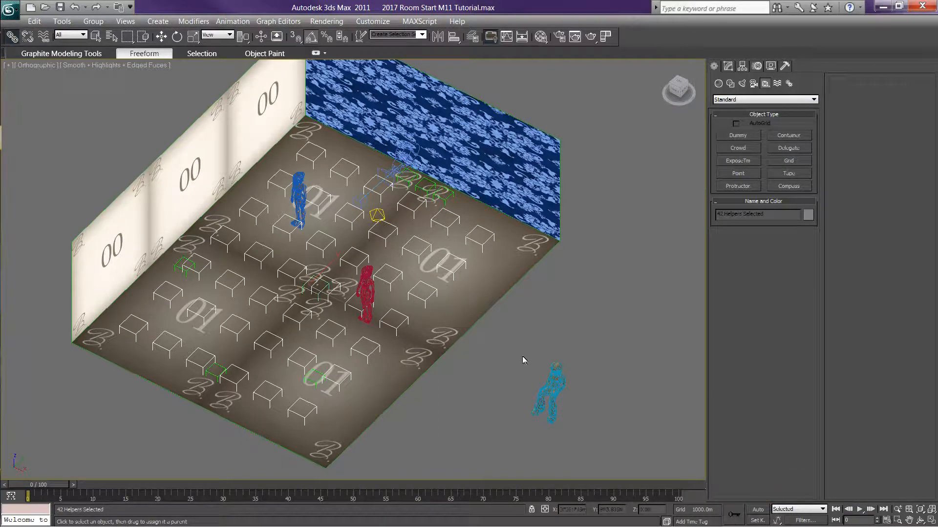
# Step: Deselect the helpers and check Root's children in the object hierarchy for the furniture.Floor entries, closing the list without linking
pyautogui.click(569, 333)
pyautogui.press('h')
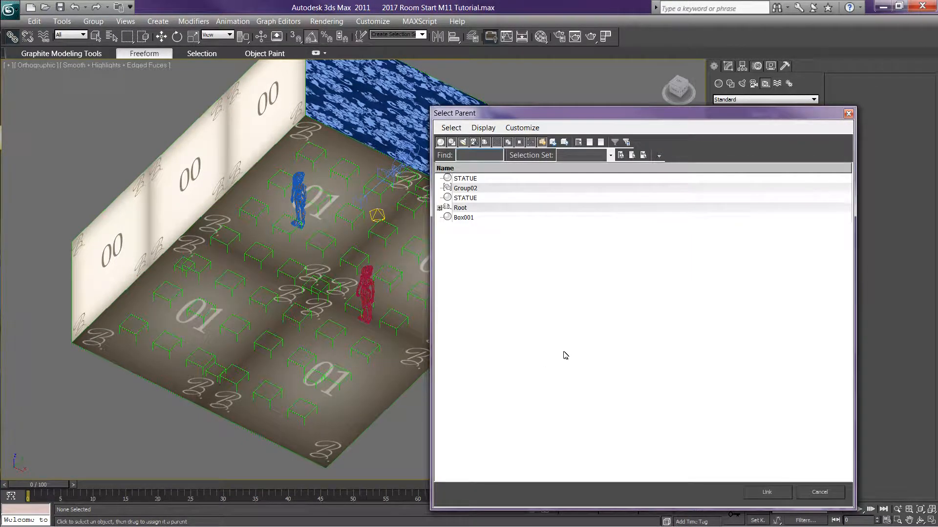
pyautogui.click(440, 207)
pyautogui.scroll(-8, 488, 385)
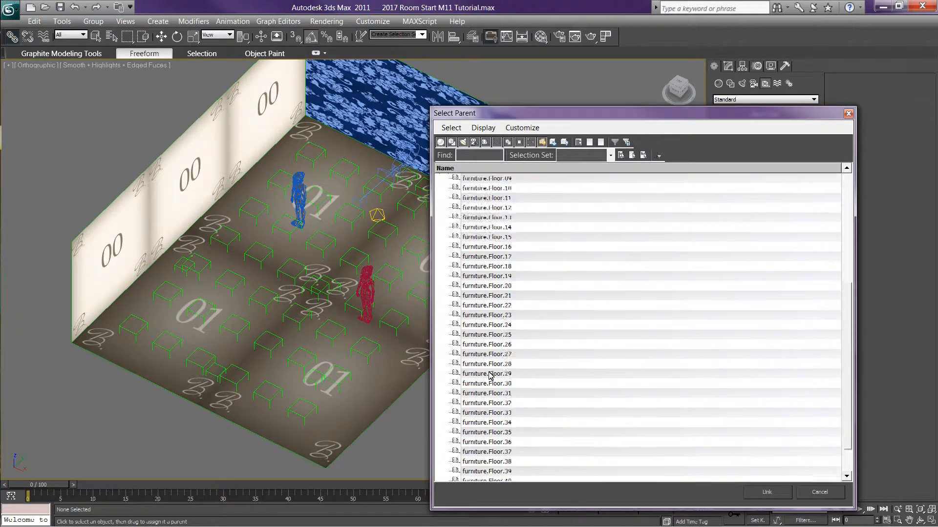
pyautogui.scroll(8, 510, 416)
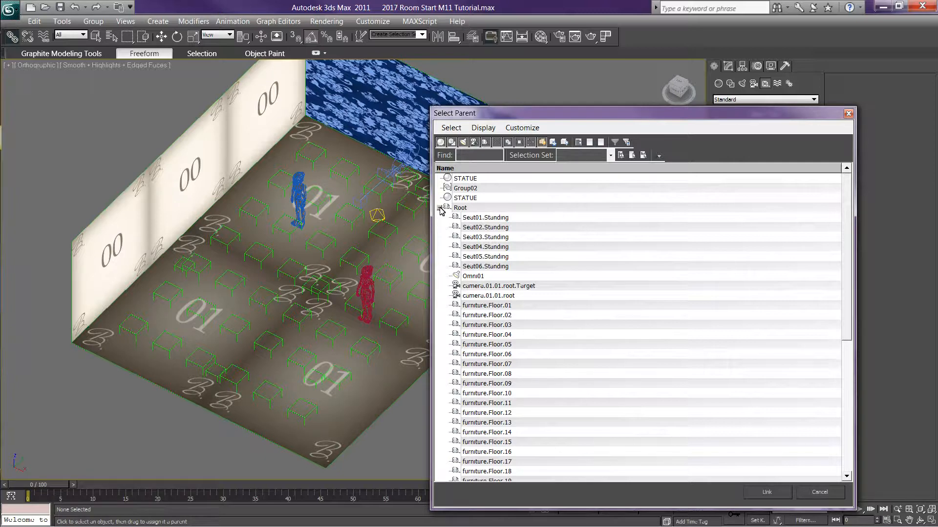
pyautogui.scroll(-8, 530, 456)
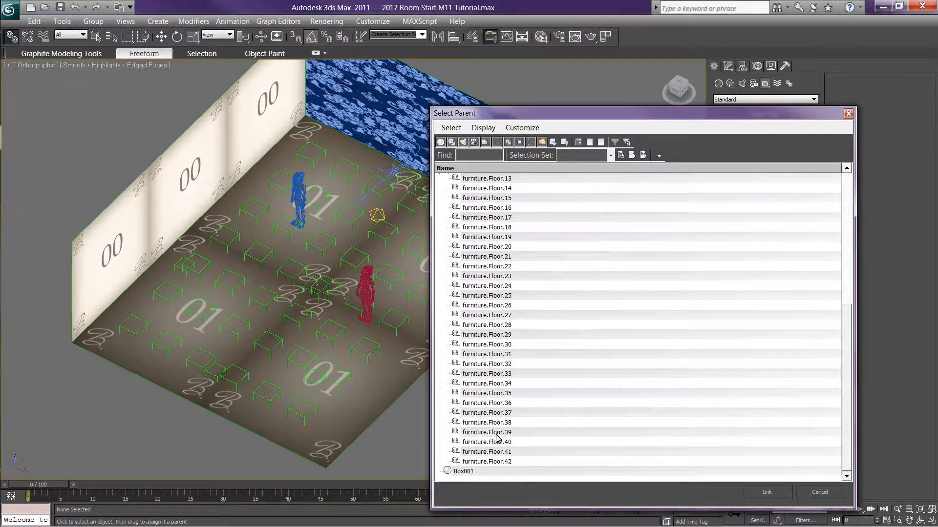
pyautogui.click(821, 493)
# Step: Copy the corner helper furniture.Floor.01 straight up to wall height and name the copy furniture.Wall.01
pyautogui.click(96, 36)
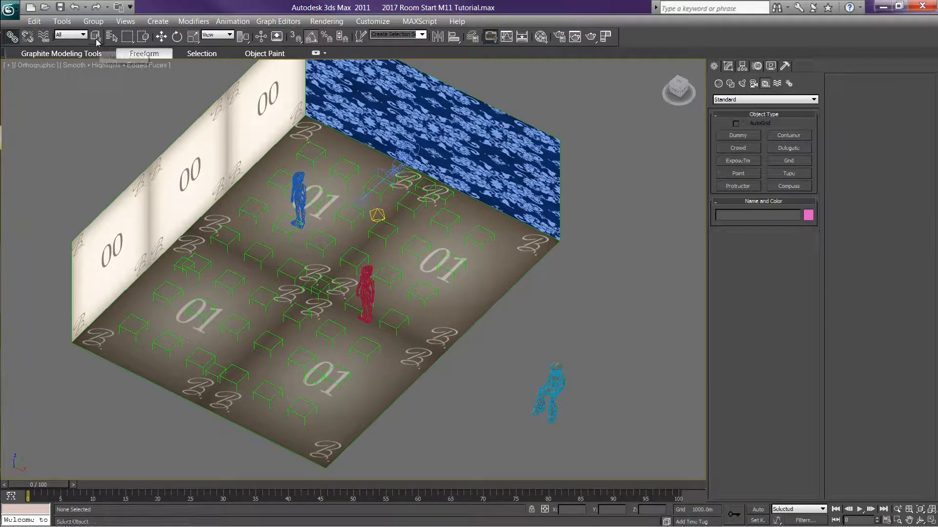
pyautogui.moveTo(677, 89); pyautogui.dragTo(567, 73)
pyautogui.scroll(4, 617, 212)
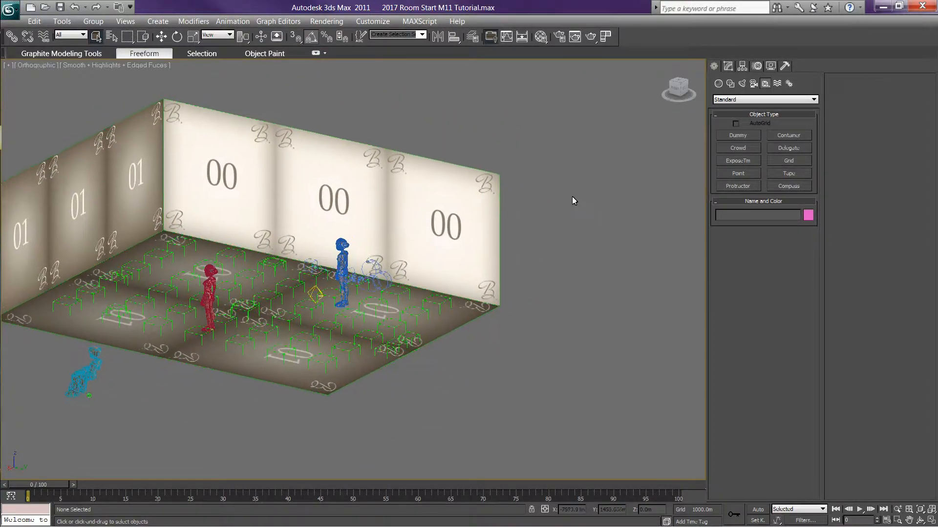
pyautogui.scroll(2, 481, 288)
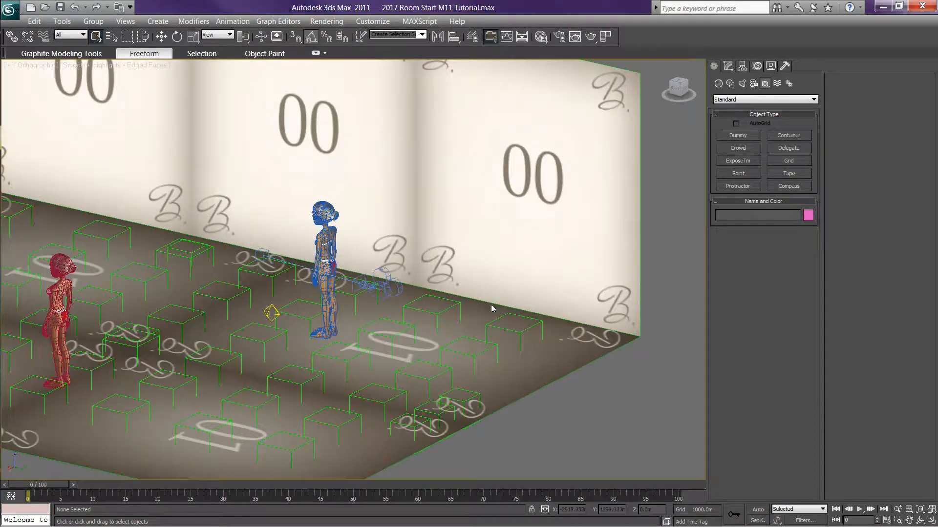
pyautogui.click(520, 317)
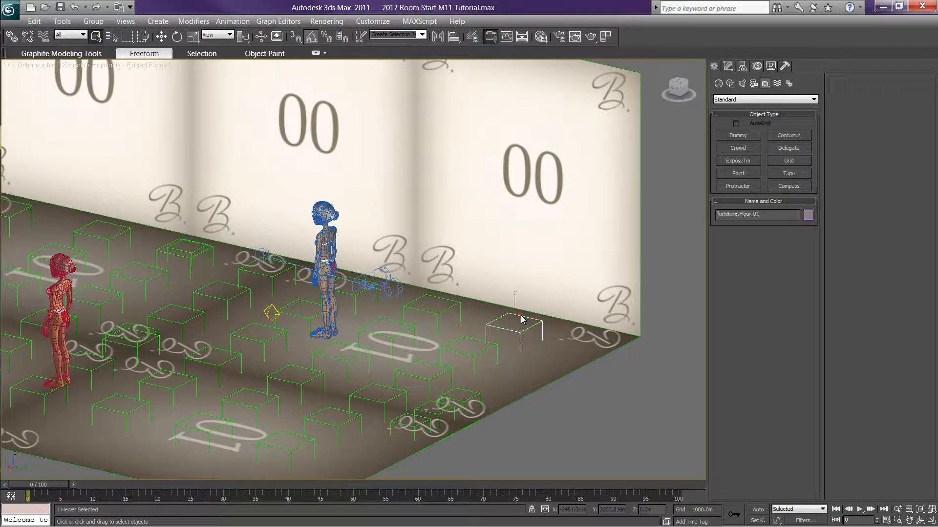
pyautogui.rightClick(520, 318)
pyautogui.click(536, 330)
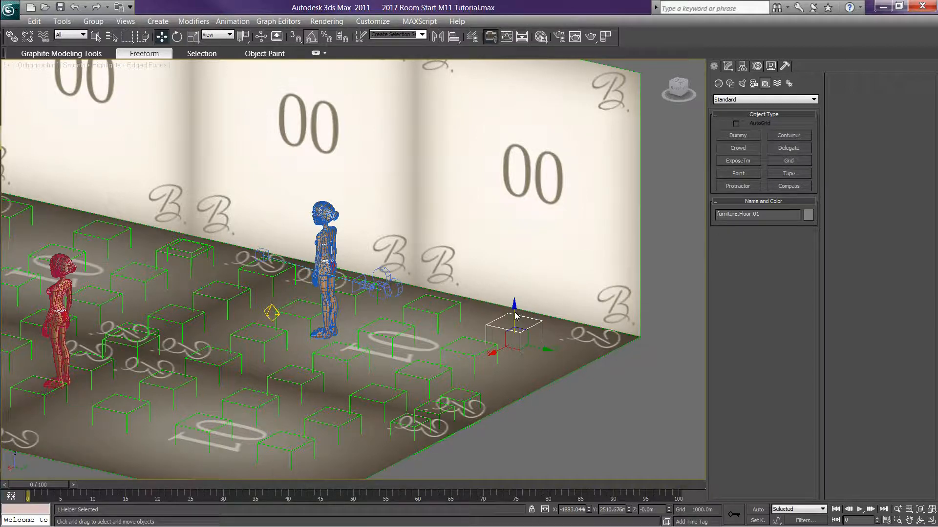
pyautogui.moveTo(515, 315); pyautogui.dragTo(490, 134)
pyautogui.click(407, 305)
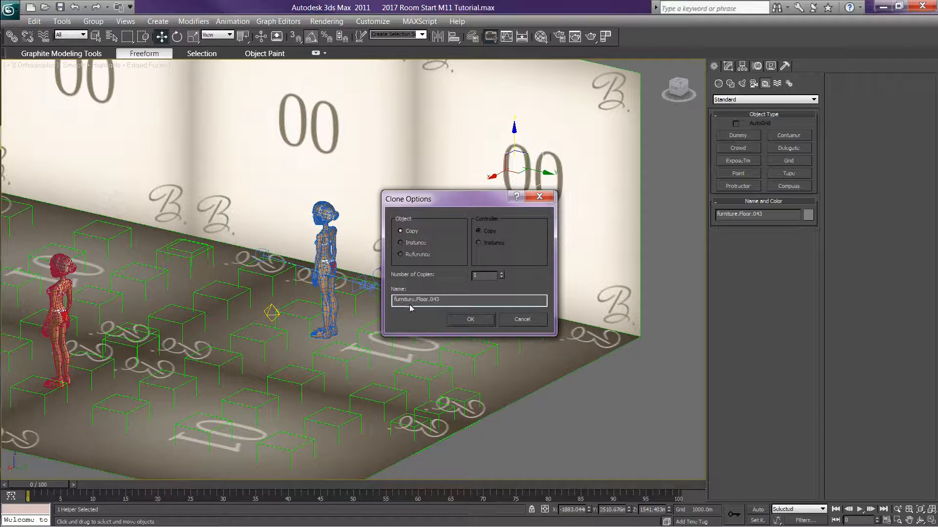
pyautogui.moveTo(416, 300); pyautogui.dragTo(458, 300)
pyautogui.write('Wall')
pyautogui.click(470, 319)
# Step: Viewed from above, move furniture.Wall.01 along X toward the wall edge, to about X -2548
pyautogui.click(640, 374)
pyautogui.moveTo(677, 87); pyautogui.dragTo(565, 157)
pyautogui.click(512, 193)
pyautogui.click(677, 88)
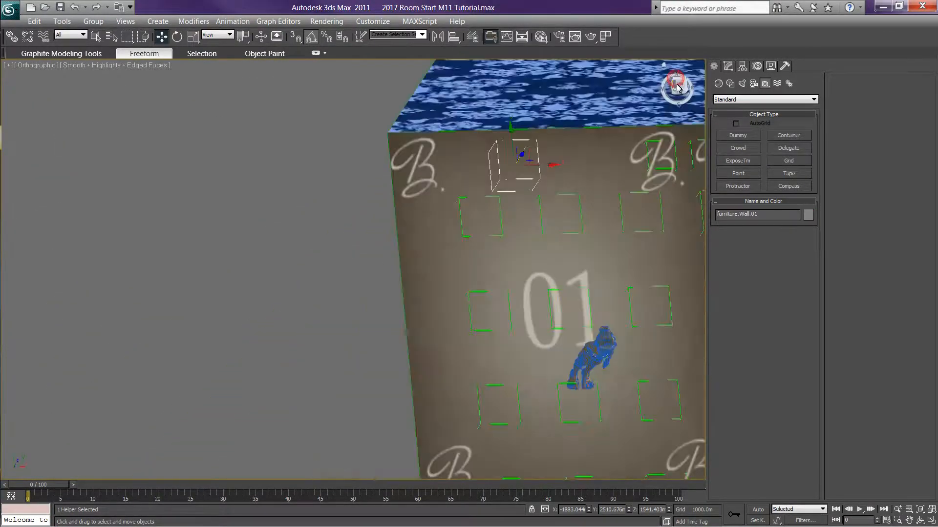
pyautogui.click(678, 87)
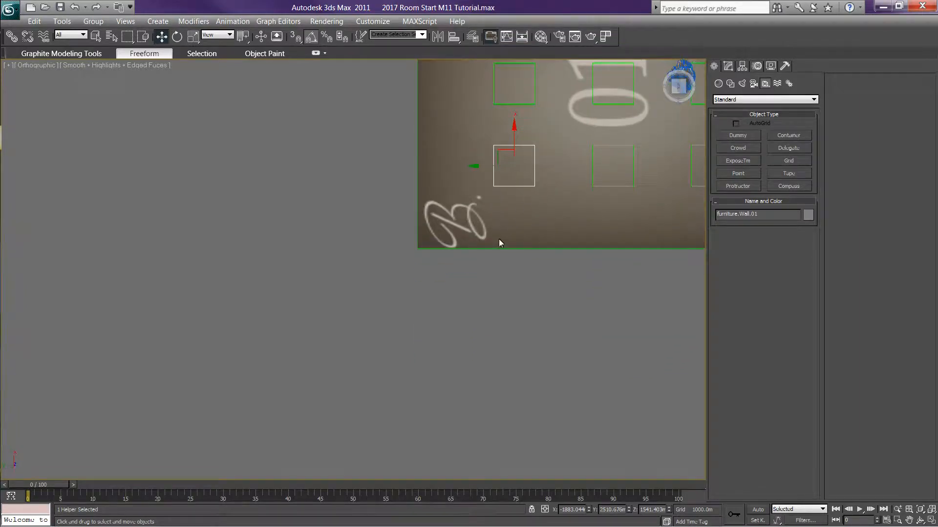
pyautogui.moveTo(499, 239); pyautogui.dragTo(367, 305, button='middle')
pyautogui.moveTo(384, 207); pyautogui.dragTo(403, 285)
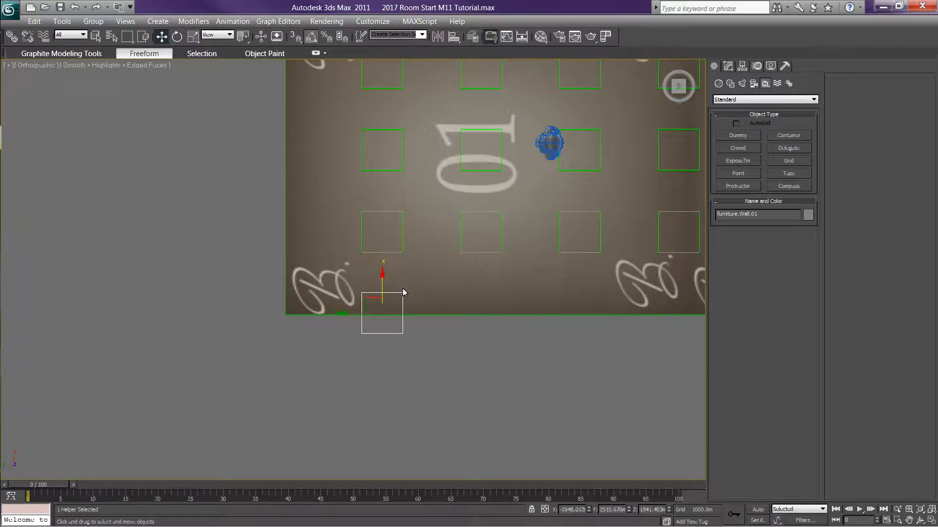
pyautogui.rightClick(403, 301)
pyautogui.click(415, 313)
# Step: Fine-tune furniture.Wall.01 along X so it is centred on the wall line, at about X -2554
pyautogui.moveTo(437, 316); pyautogui.dragTo(420, 257, button='middle')
pyautogui.scroll(8, 417, 258)
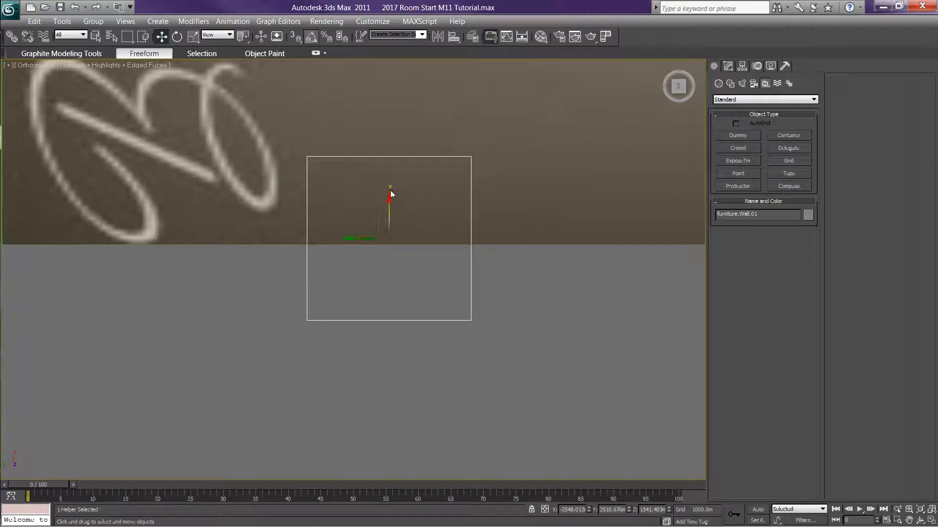
pyautogui.moveTo(388, 203)
pyautogui.mouseDown()
pyautogui.moveTo(392, 222)
pyautogui.moveTo(397, 207)
pyautogui.mouseUp()
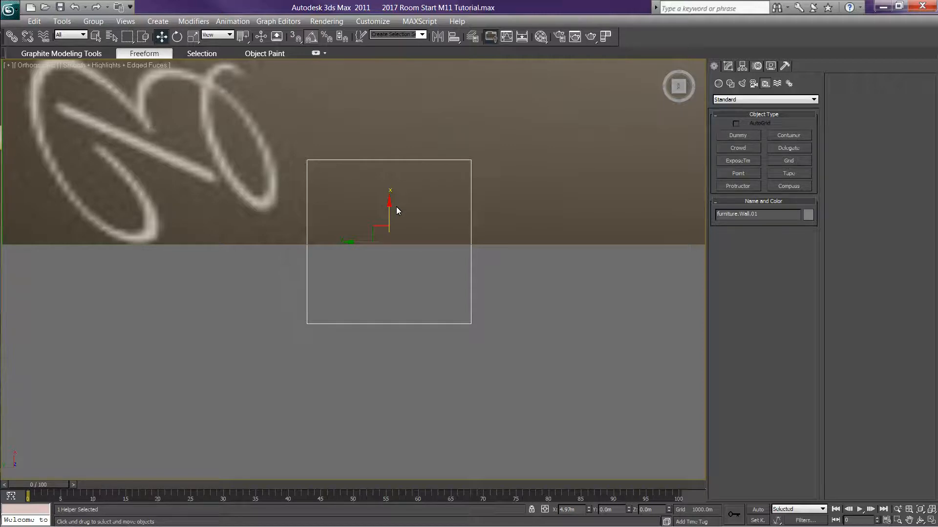
pyautogui.moveTo(396, 208)
pyautogui.mouseDown()
pyautogui.moveTo(402, 142)
pyautogui.moveTo(390, 221)
pyautogui.moveTo(387, 213)
pyautogui.mouseUp()
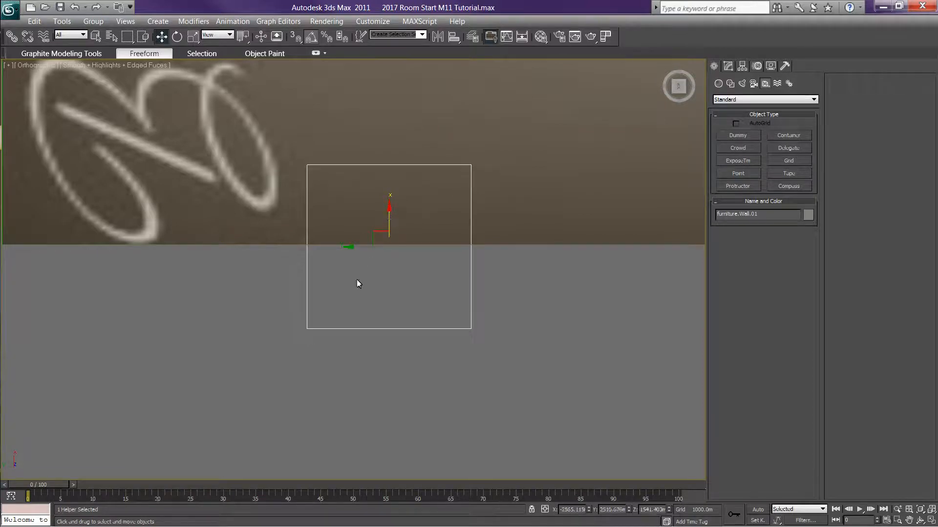
pyautogui.moveTo(350, 294); pyautogui.dragTo(318, 289, button='middle')
pyautogui.scroll(2, 319, 293)
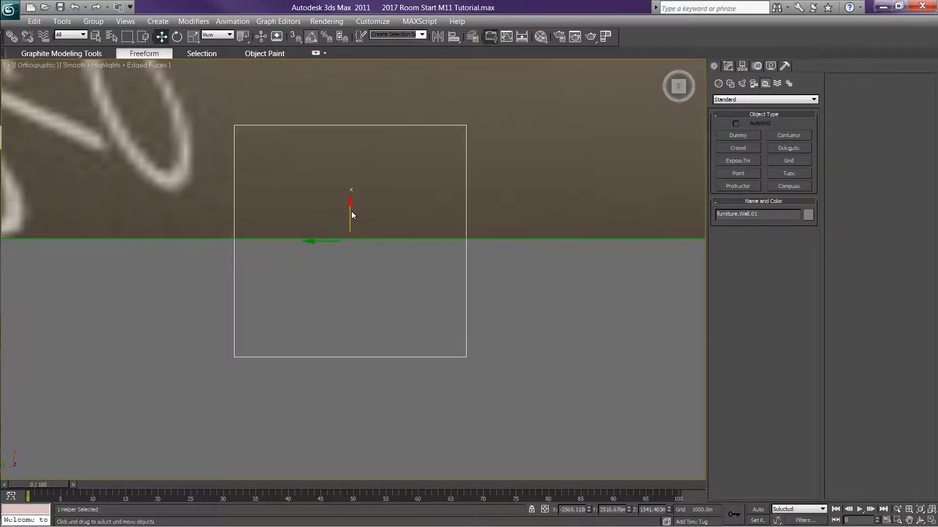
pyautogui.scroll(-2, 492, 276)
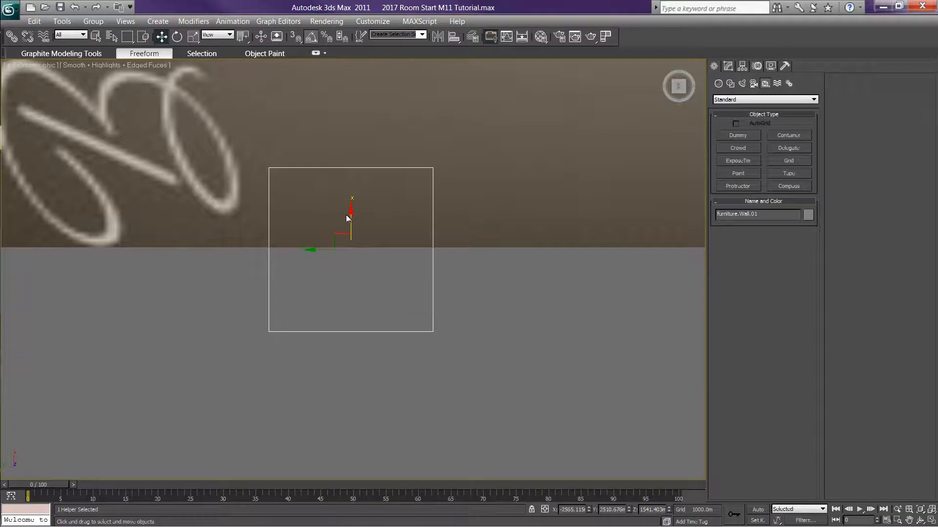
pyautogui.moveTo(350, 227); pyautogui.dragTo(351, 224)
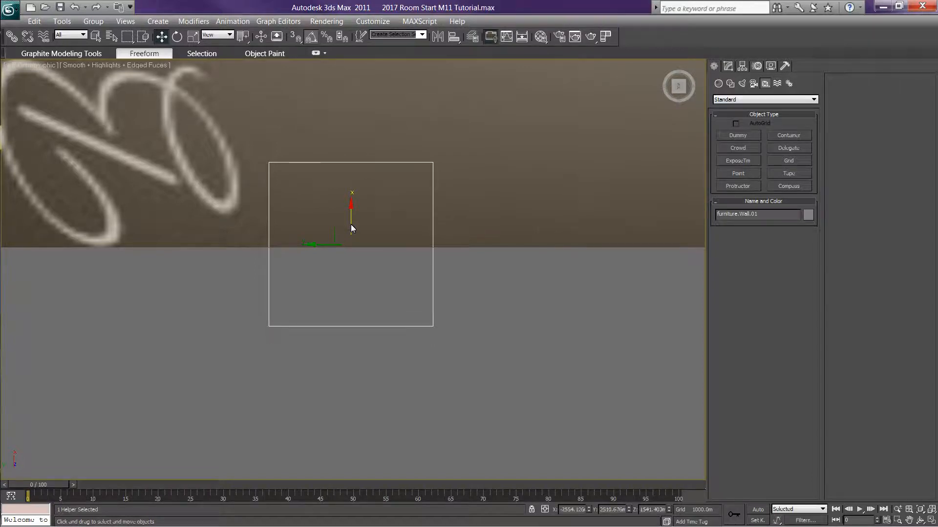
pyautogui.scroll(-4, 452, 303)
pyautogui.moveTo(453, 307); pyautogui.dragTo(375, 317, button='middle')
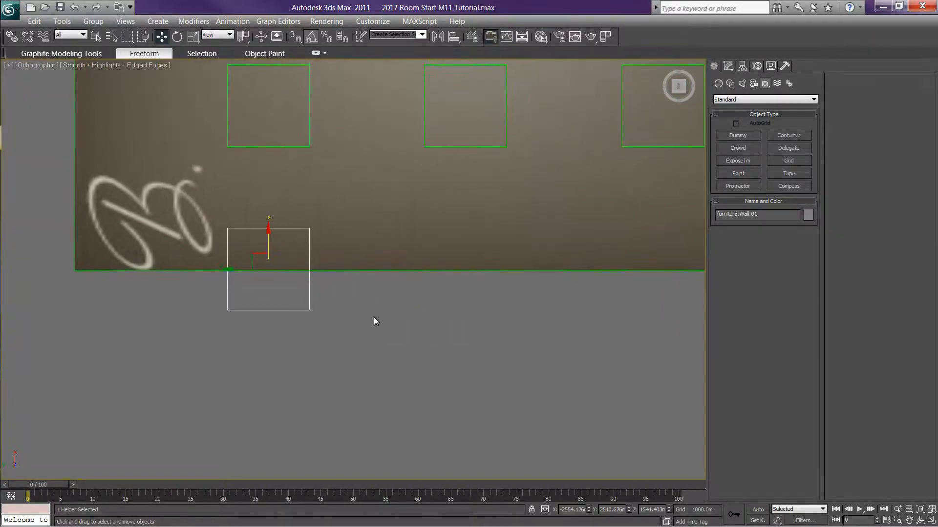
pyautogui.scroll(2, 301, 304)
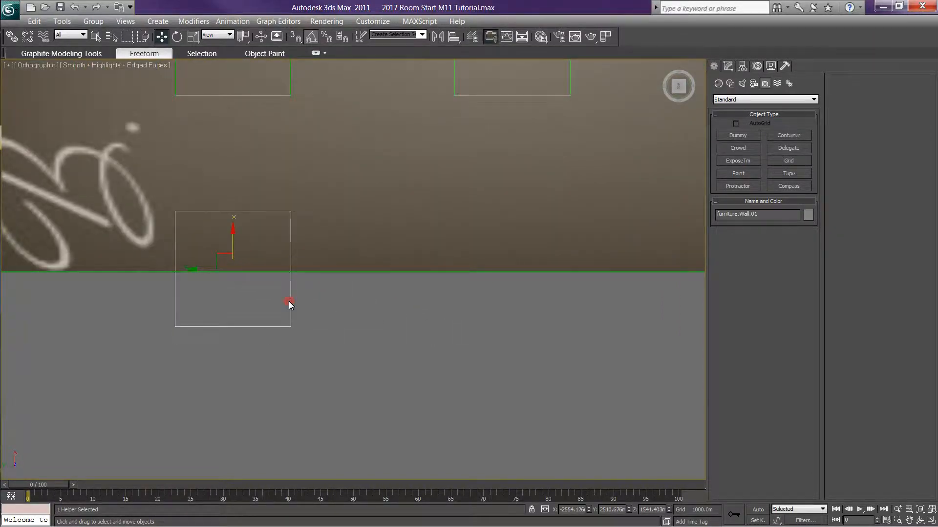
pyautogui.rightClick(289, 301)
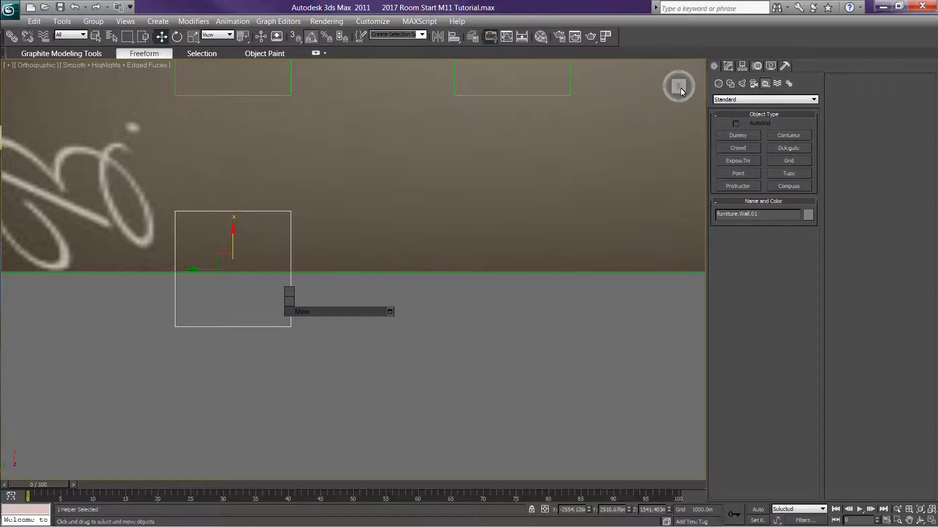
# Step: Using the Local reference coordinate system, rotate furniture.Wall.01 by 90 degrees about its Y axis so its Z axis points into the room
pyautogui.moveTo(682, 93); pyautogui.dragTo(532, 477)
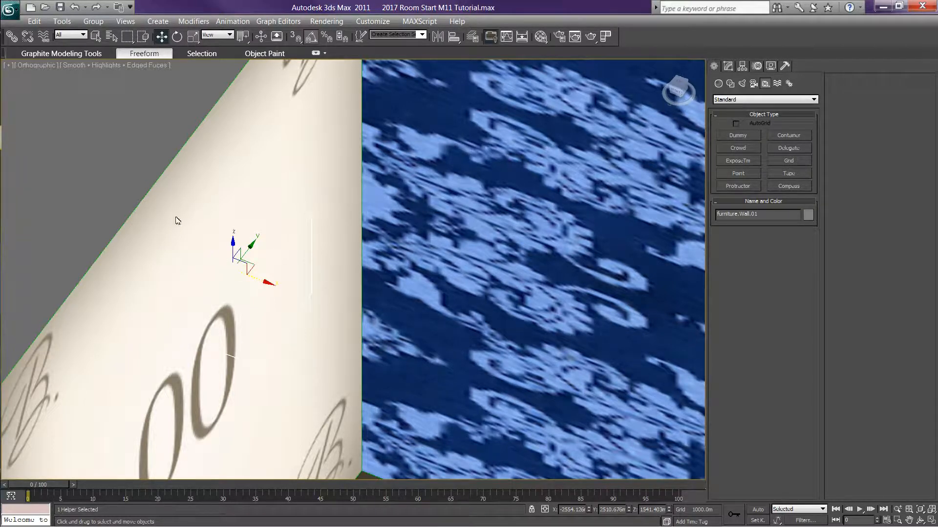
pyautogui.rightClick(249, 257)
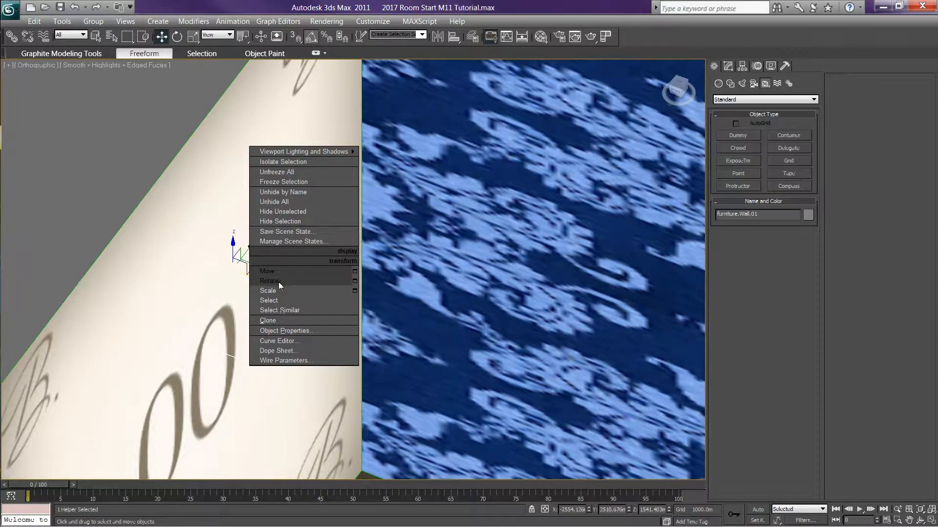
pyautogui.click(279, 280)
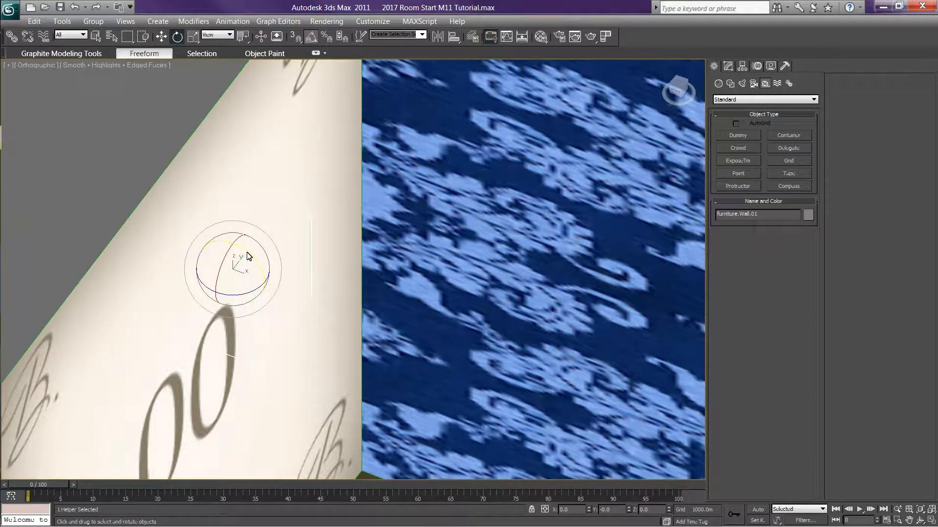
pyautogui.click(218, 35)
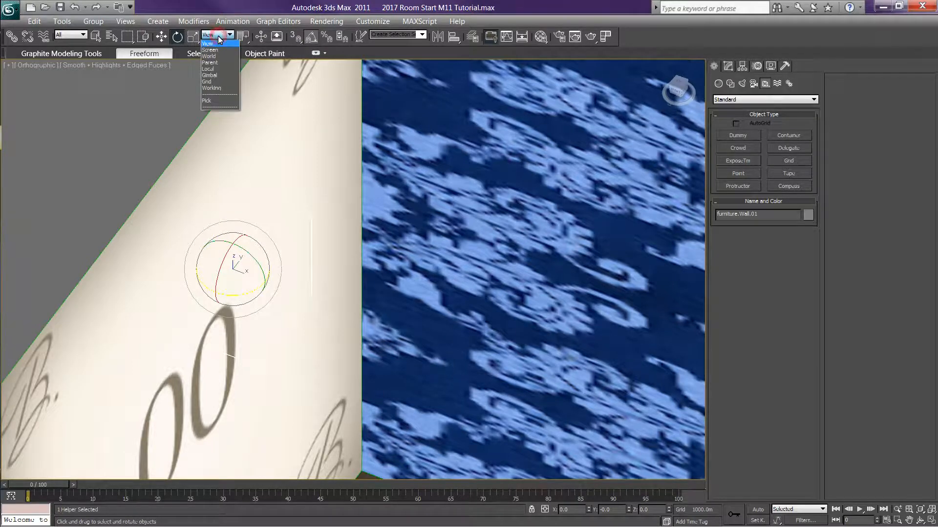
pyautogui.click(217, 70)
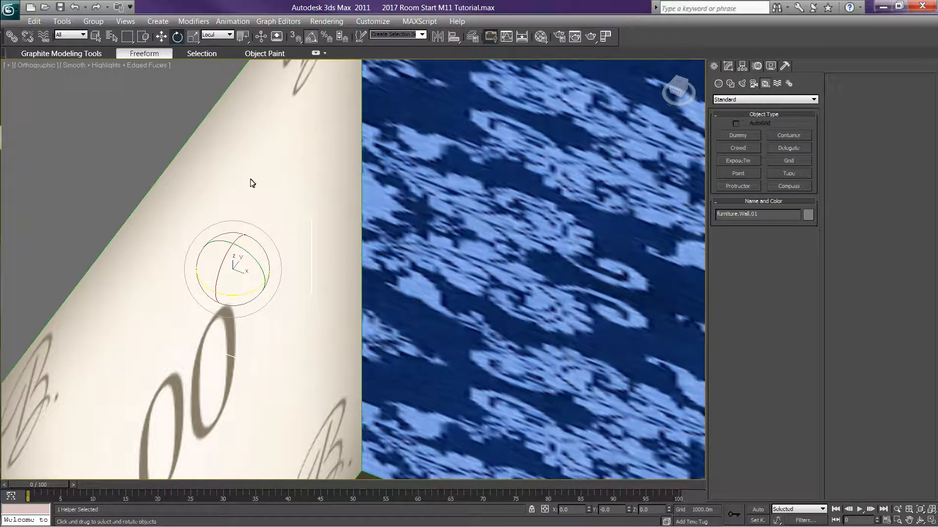
pyautogui.moveTo(680, 89); pyautogui.dragTo(655, 103)
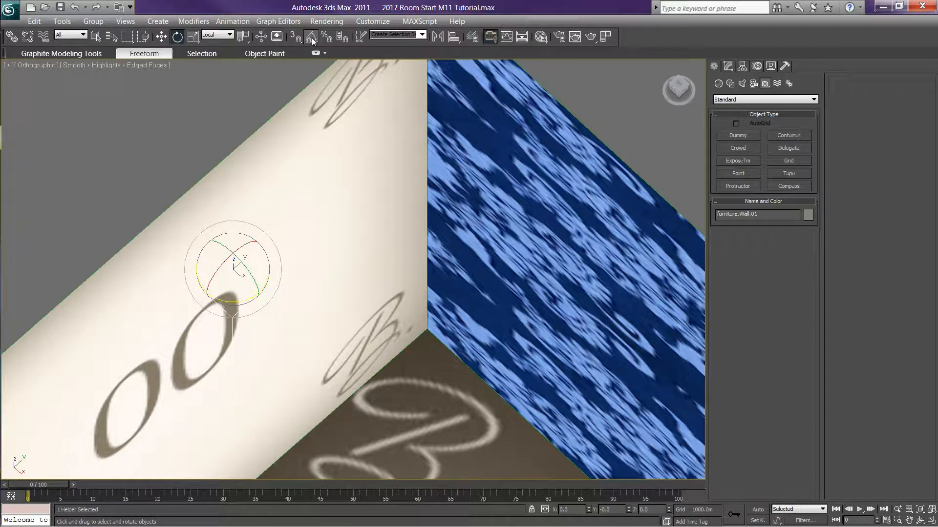
pyautogui.moveTo(678, 92); pyautogui.dragTo(19, 66)
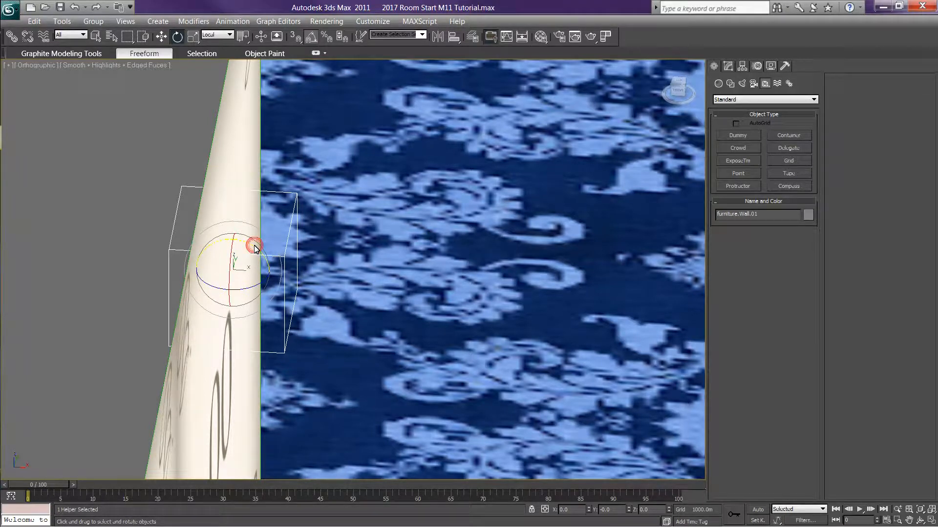
pyautogui.moveTo(256, 249); pyautogui.dragTo(285, 283)
# Step: Switch furniture.Wall.01 to Move and set its reference coordinate system to Local
pyautogui.rightClick(284, 284)
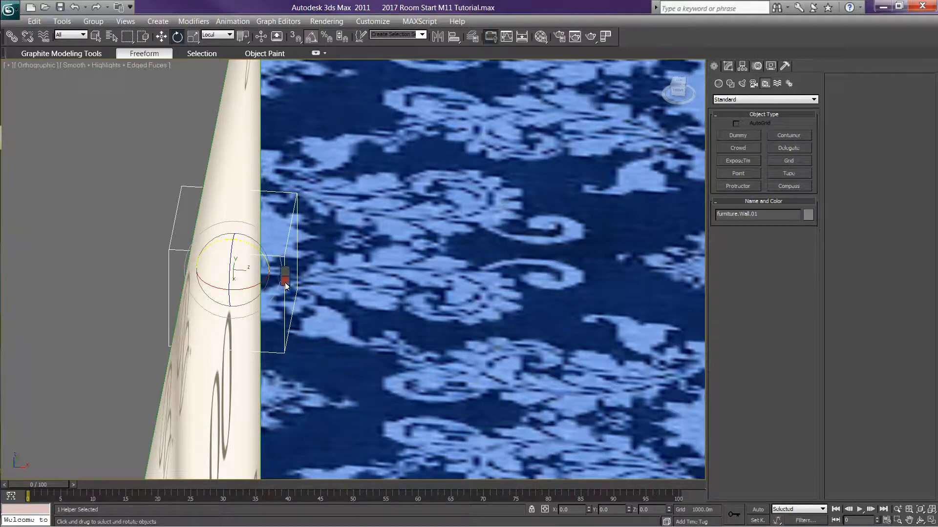
pyautogui.click(340, 295)
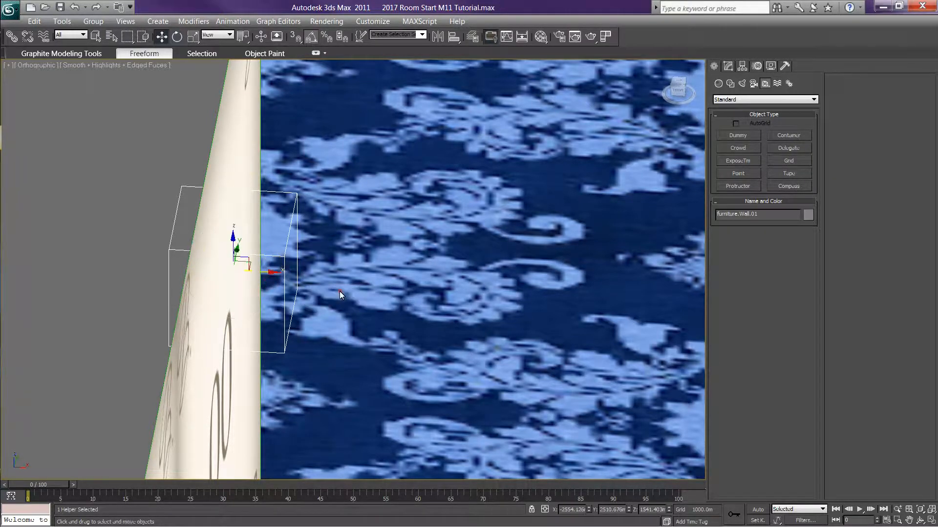
pyautogui.moveTo(669, 98); pyautogui.dragTo(616, 95)
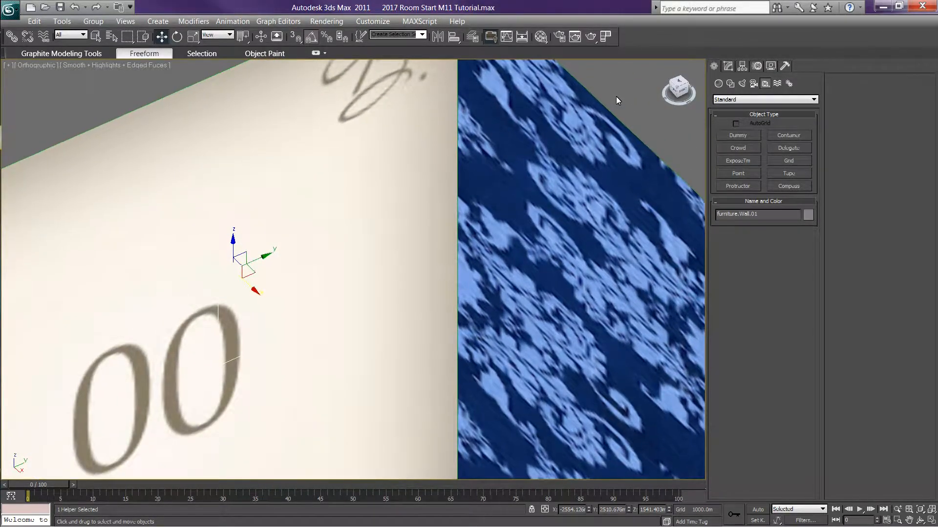
pyautogui.click(218, 37)
pyautogui.click(227, 69)
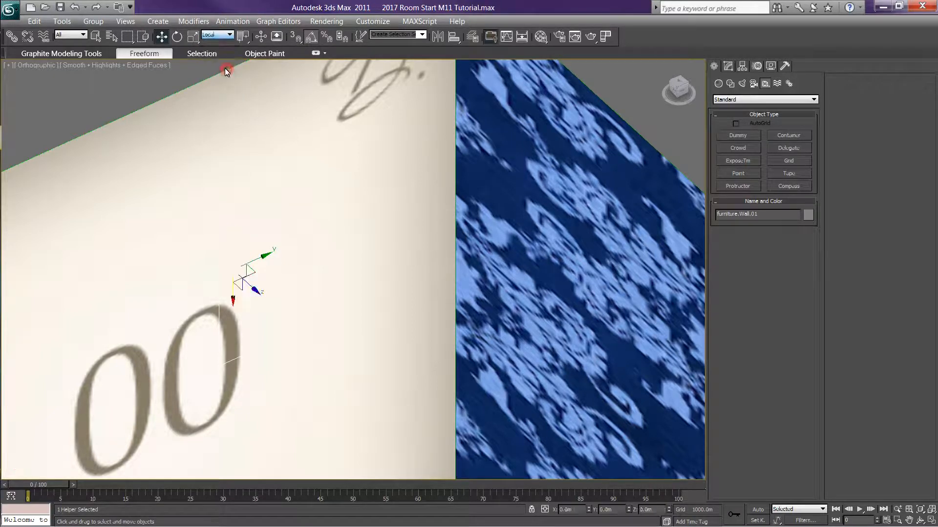
# Step: Rotate furniture.Wall.01 by 90 degrees about its local Z axis so its Y axis points up, and return to Move
pyautogui.moveTo(253, 191); pyautogui.dragTo(248, 151, button='middle')
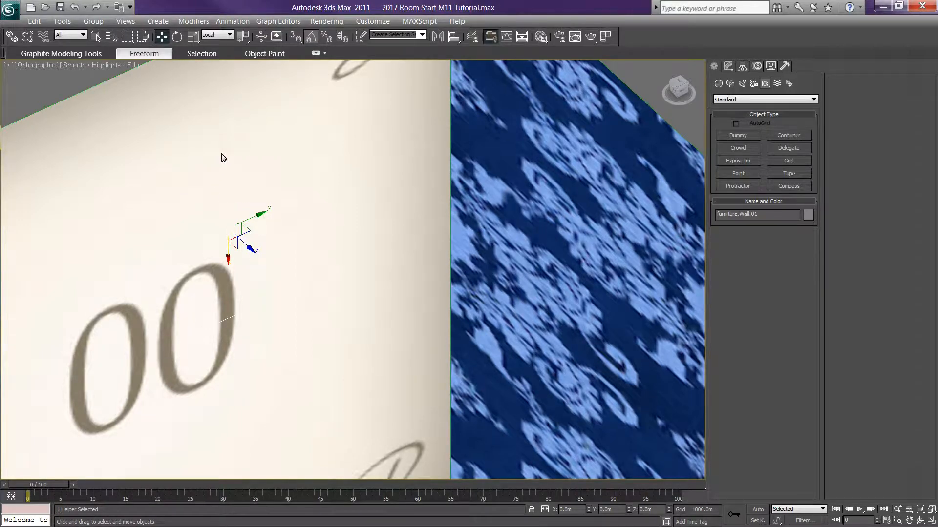
pyautogui.rightClick(258, 227)
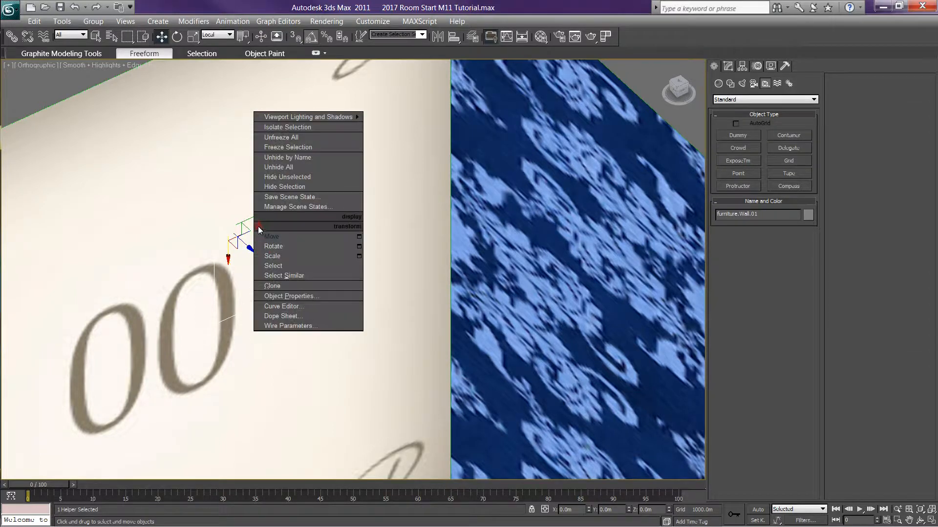
pyautogui.click(274, 246)
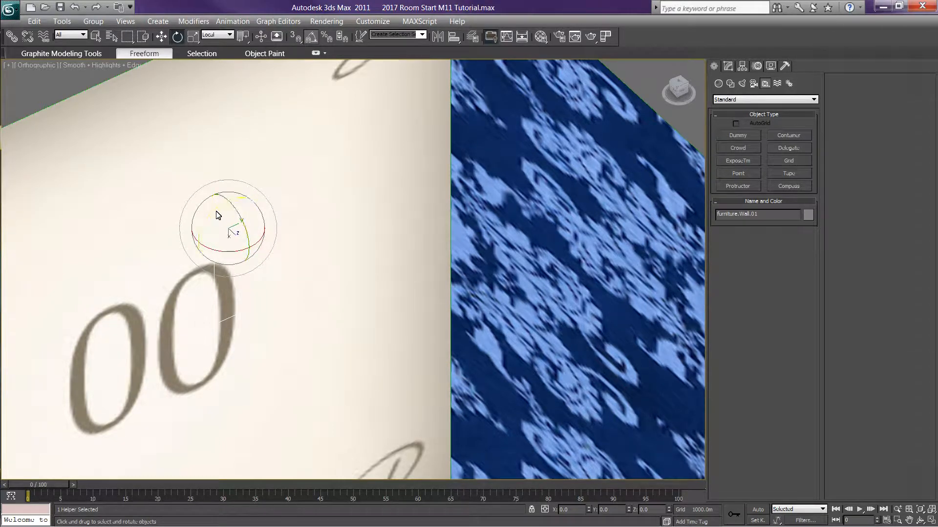
pyautogui.moveTo(215, 210); pyautogui.dragTo(190, 251)
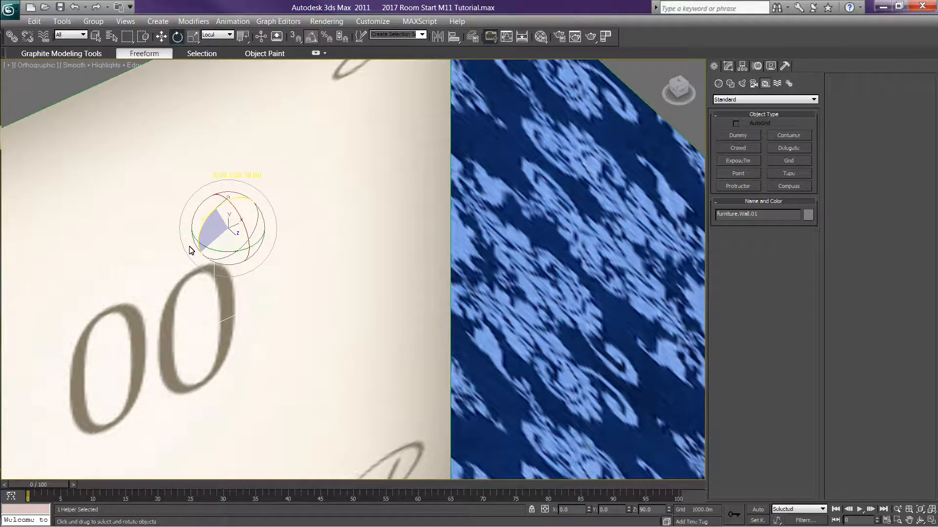
pyautogui.rightClick(215, 220)
pyautogui.click(235, 229)
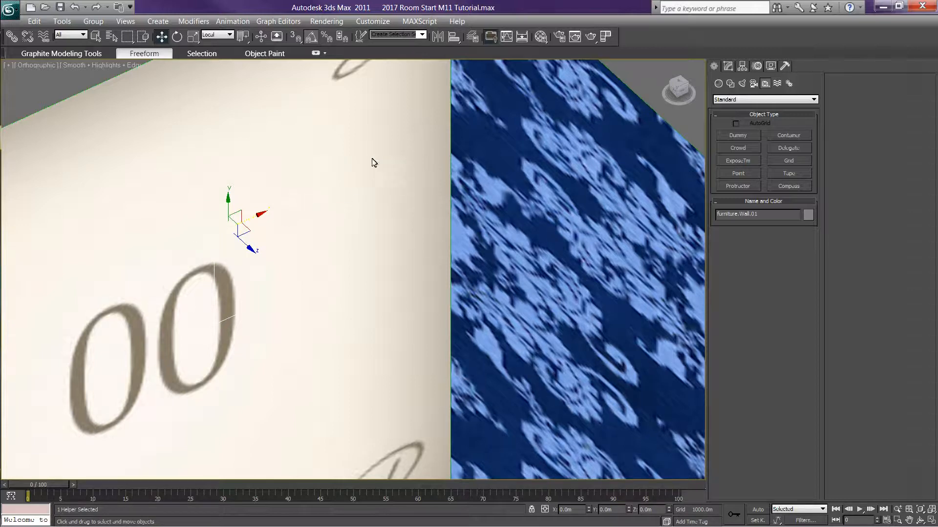
# Step: Viewed from above, nudge furniture.Wall.01 along its local Z axis into the room, to about X -2546
pyautogui.scroll(-5, 291, 188)
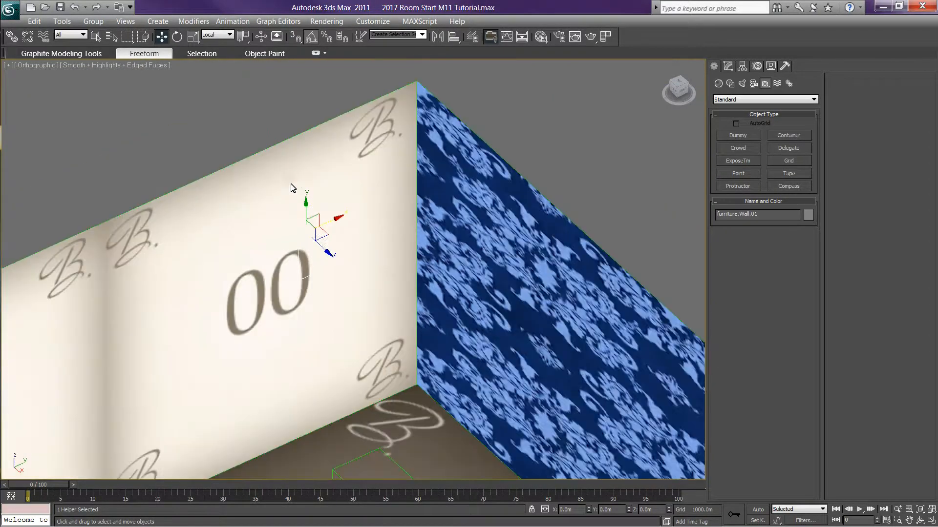
pyautogui.scroll(-2, 373, 168)
pyautogui.moveTo(670, 95); pyautogui.dragTo(624, 136)
pyautogui.click(678, 88)
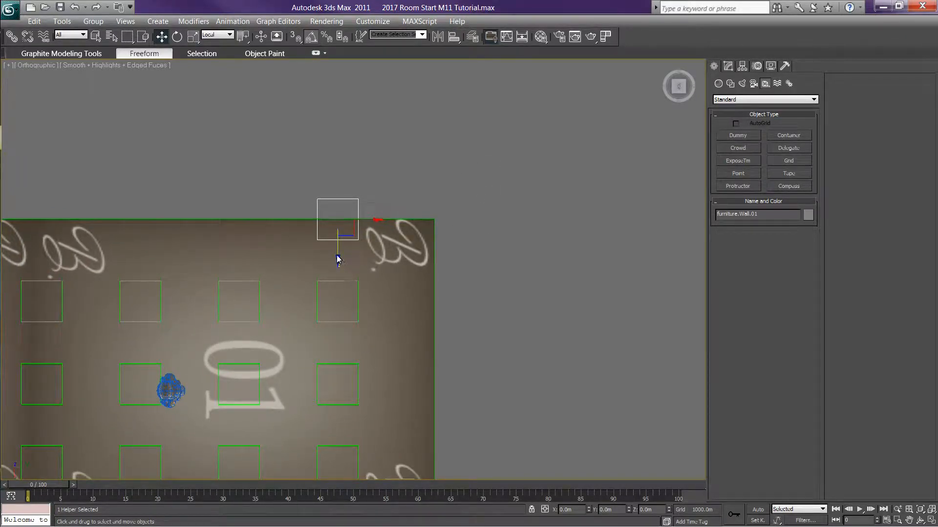
pyautogui.moveTo(338, 259); pyautogui.dragTo(337, 260)
# Step: Switch the reference coordinate system to View to compare the helper's axes, and return it to Local
pyautogui.click(229, 35)
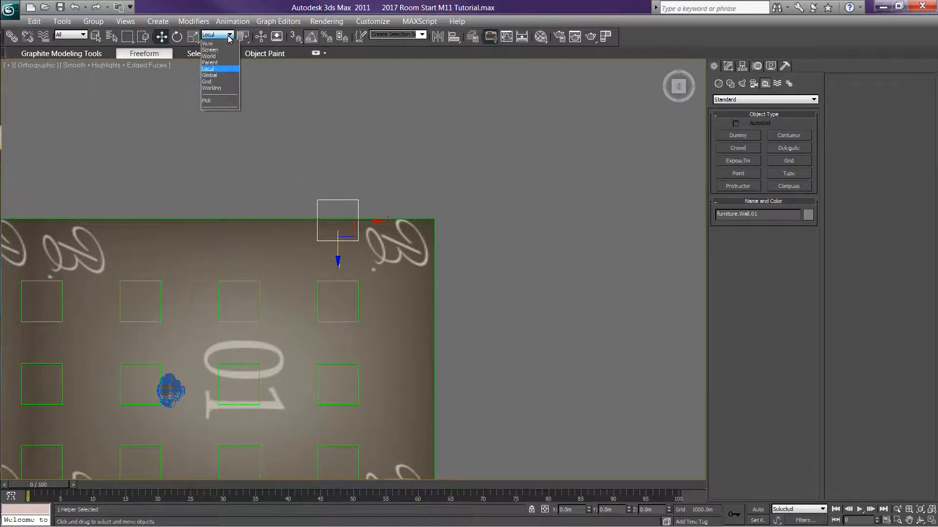
pyautogui.click(226, 43)
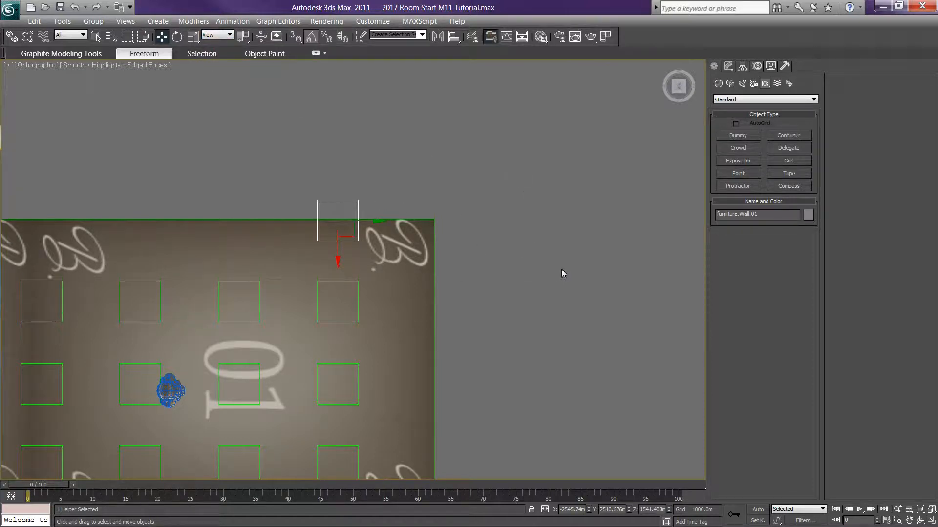
pyautogui.click(230, 35)
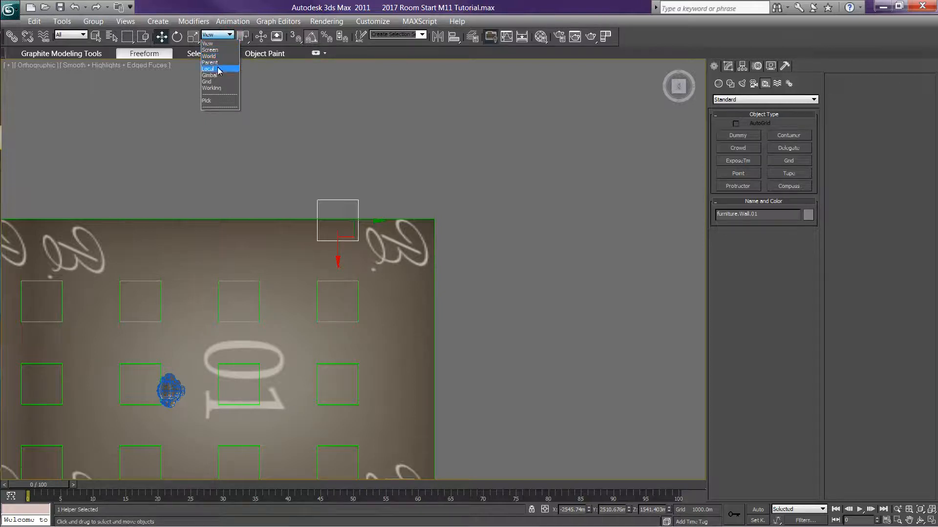
pyautogui.click(218, 69)
# Step: Slide furniture.Wall.01 along its local X axis, farther from the nearby room corner
pyautogui.click(479, 195)
pyautogui.click(359, 207)
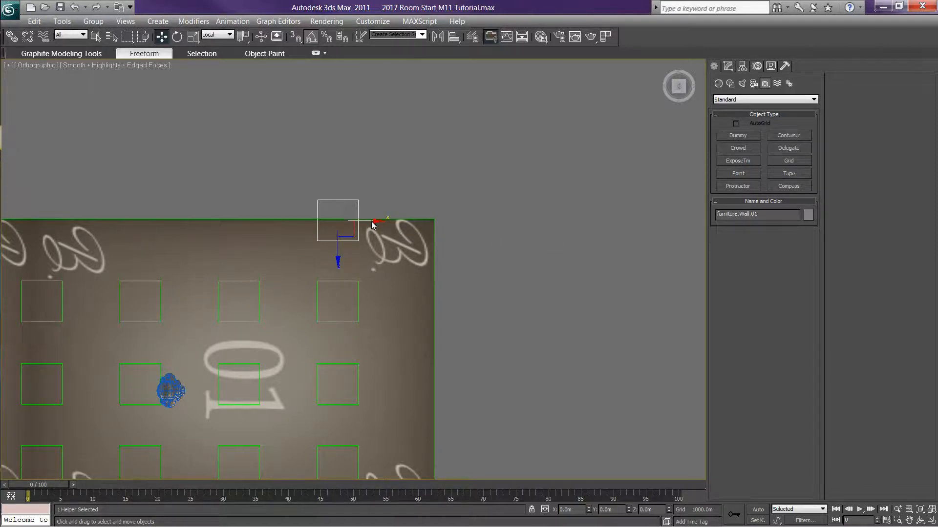
pyautogui.moveTo(371, 221); pyautogui.dragTo(318, 217)
# Step: Clone furniture.Wall.01 along its local X axis on the wall edge as two evenly spaced copies
pyautogui.moveTo(376, 249); pyautogui.dragTo(492, 250, button='middle')
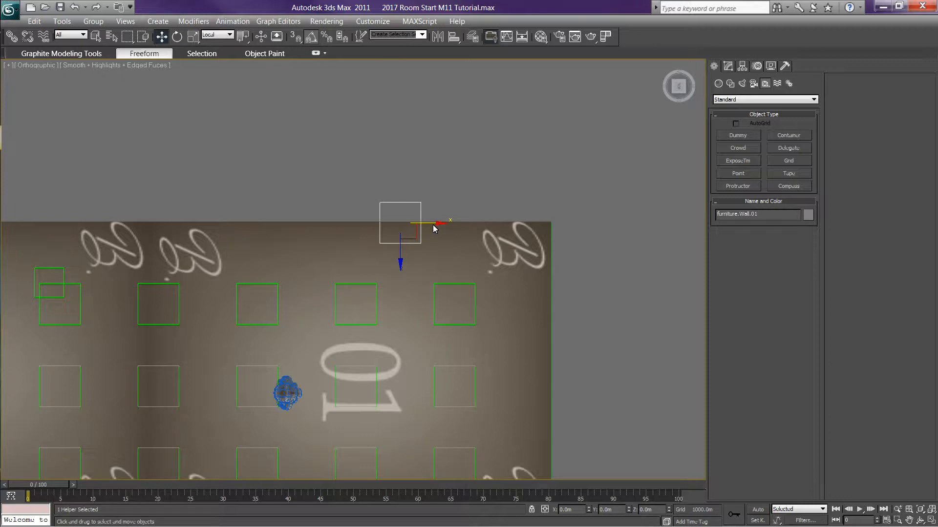
pyautogui.keyDown('shift'); pyautogui.moveTo(433, 228); pyautogui.dragTo(266, 201); pyautogui.keyUp('shift')
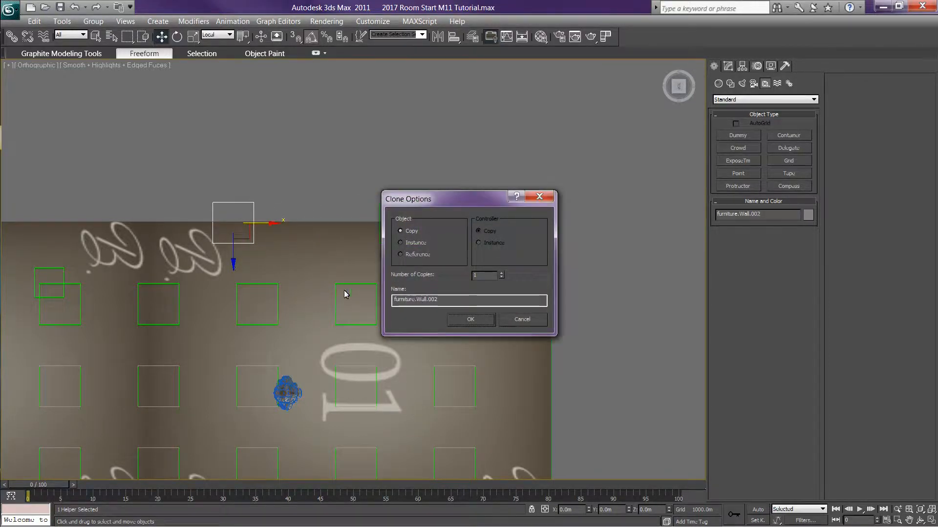
pyautogui.click(501, 273)
pyautogui.click(471, 320)
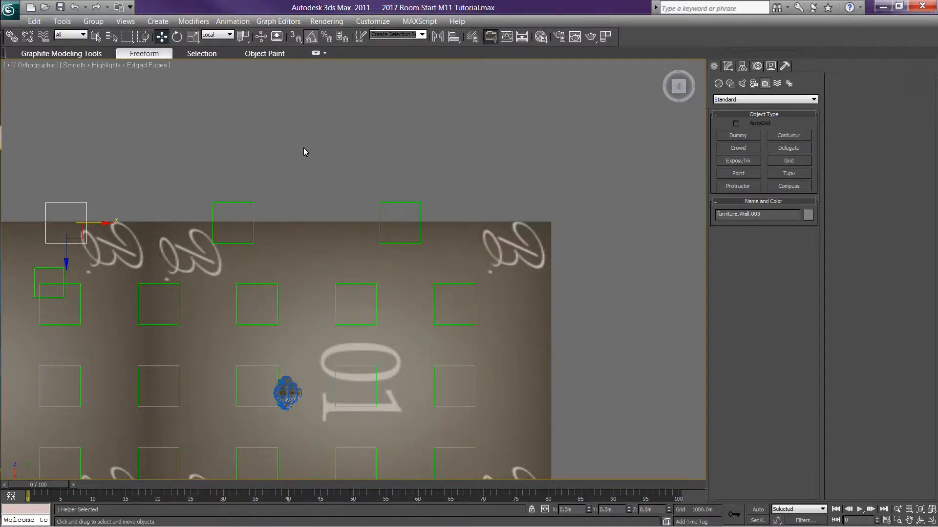
# Step: Select all three wall helpers and shift them together along local X toward the middle of the wall, leaving them deselected
pyautogui.moveTo(306, 150); pyautogui.dragTo(387, 138, button='middle')
pyautogui.scroll(-4, 386, 135)
pyautogui.moveTo(230, 216); pyautogui.dragTo(450, 239)
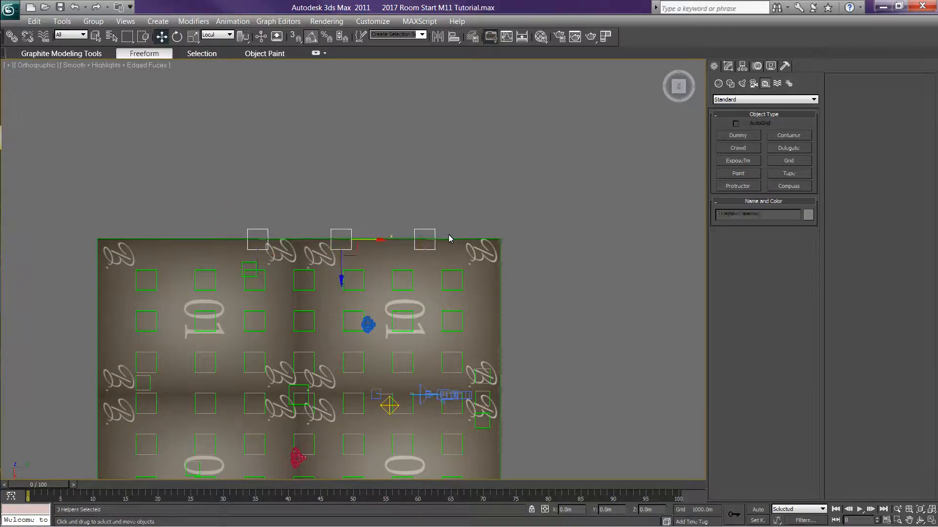
pyautogui.click(374, 241)
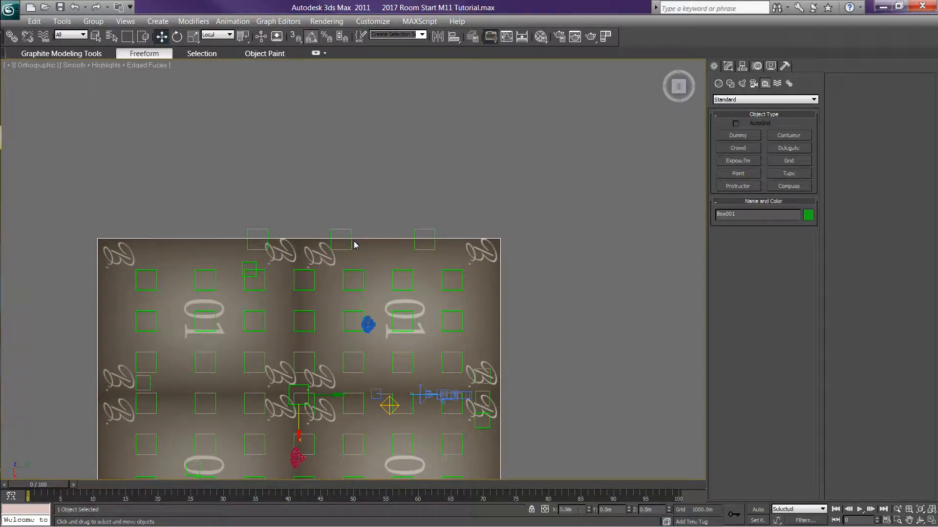
pyautogui.click(75, 8)
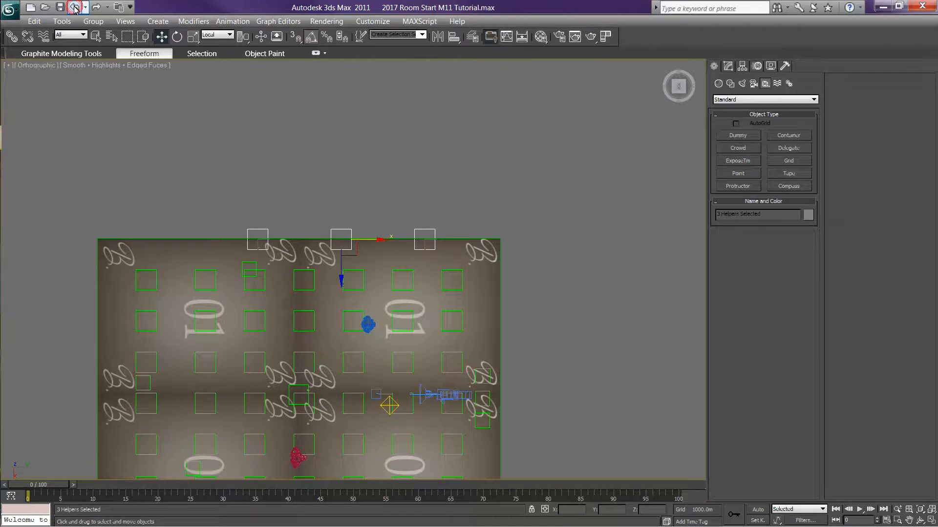
pyautogui.click(238, 174)
pyautogui.moveTo(230, 221); pyautogui.dragTo(460, 242)
pyautogui.moveTo(372, 244); pyautogui.dragTo(345, 245)
pyautogui.click(490, 177)
# Step: Viewed from above, clone furniture.Wall.003 as one copy along its local X axis to near the far end of the same wall
pyautogui.scroll(-4, 490, 177)
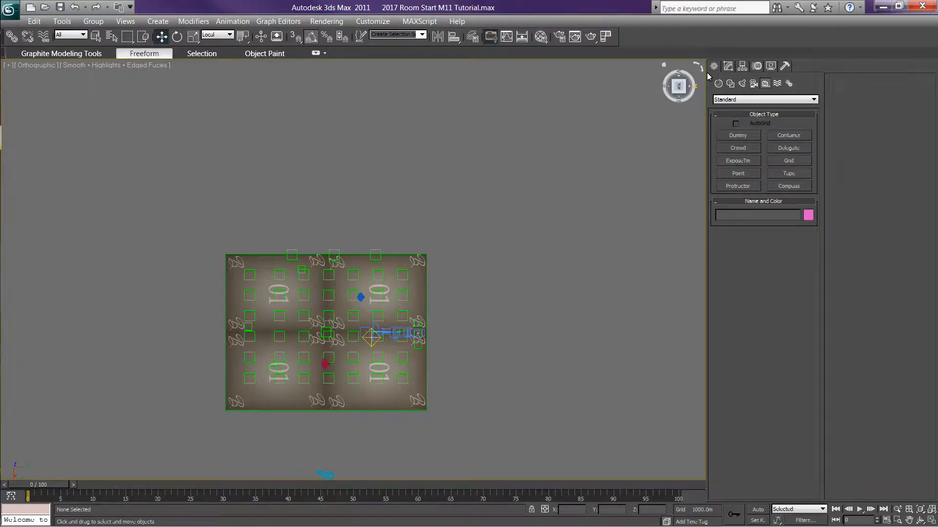
pyautogui.moveTo(677, 85); pyautogui.dragTo(602, 86)
pyautogui.click(678, 87)
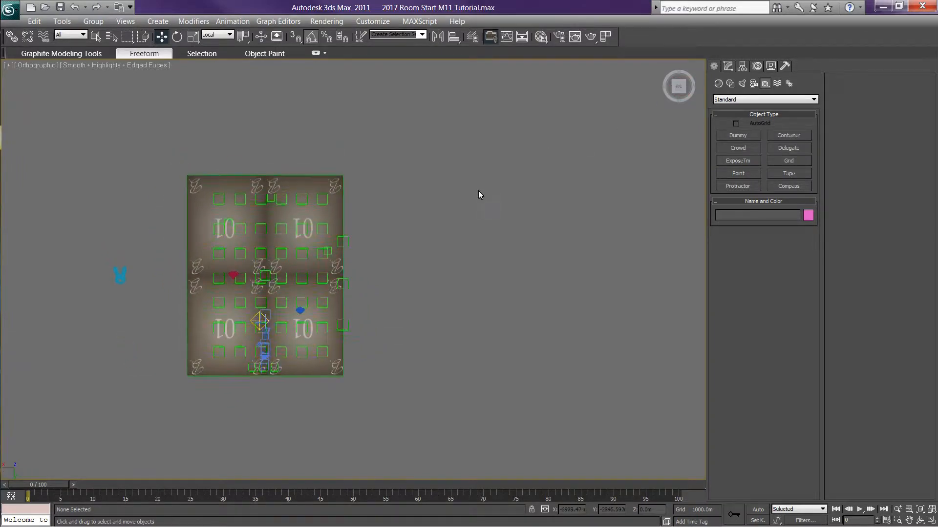
pyautogui.moveTo(410, 132); pyautogui.dragTo(433, 194, button='middle')
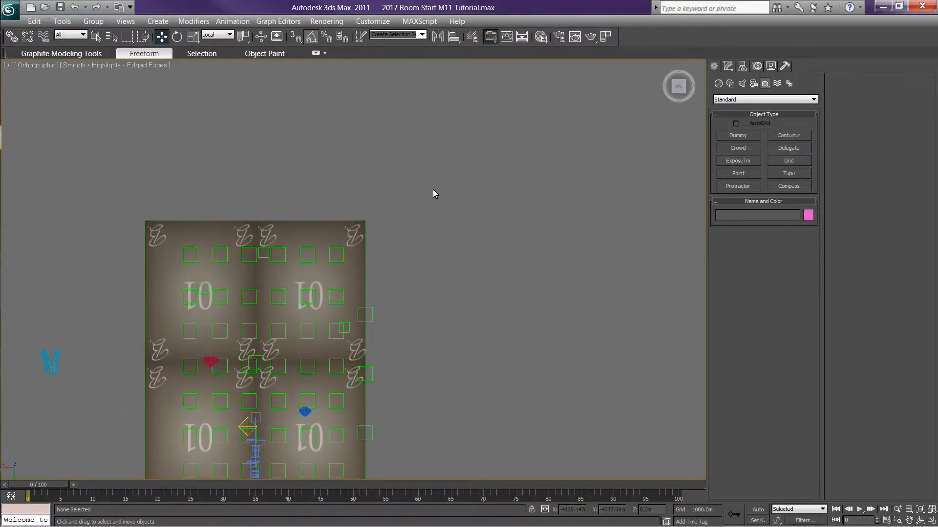
pyautogui.scroll(2, 434, 194)
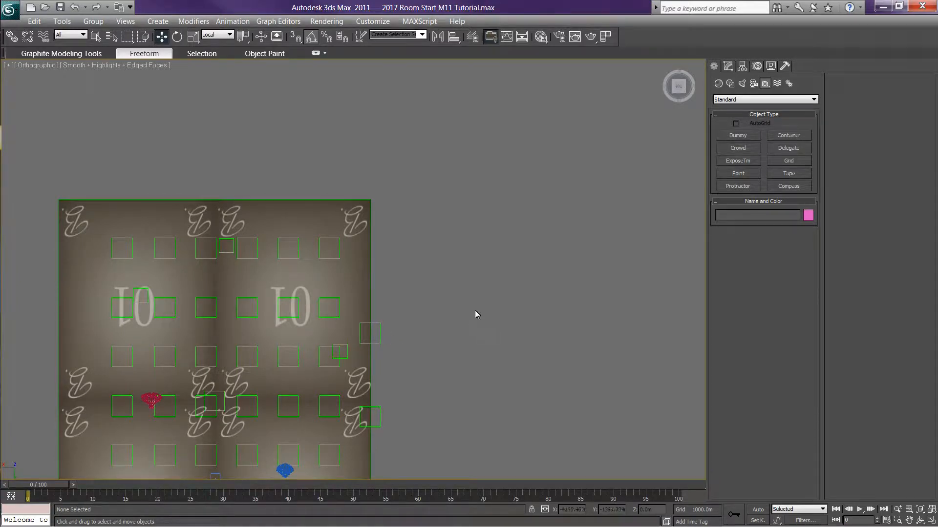
pyautogui.click(378, 341)
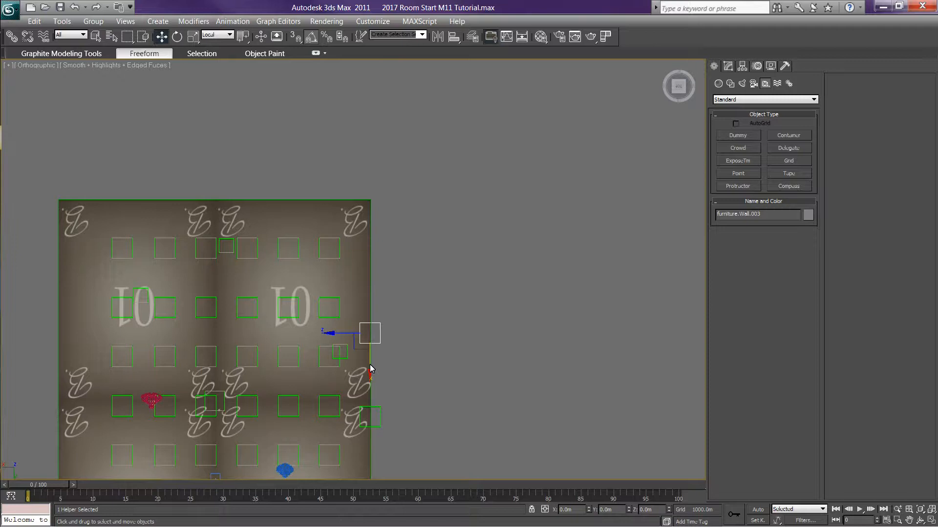
pyautogui.keyDown('shift'); pyautogui.moveTo(370, 367); pyautogui.dragTo(358, 265); pyautogui.keyUp('shift')
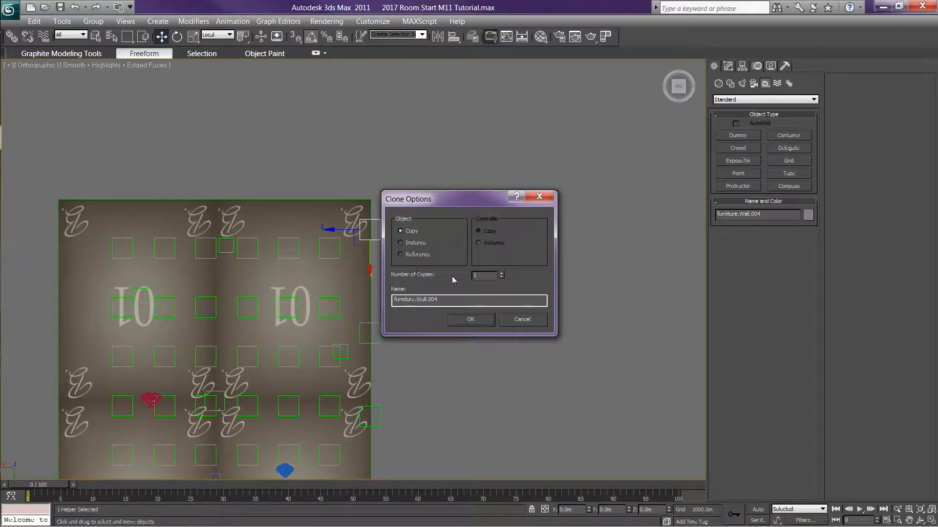
pyautogui.click(467, 321)
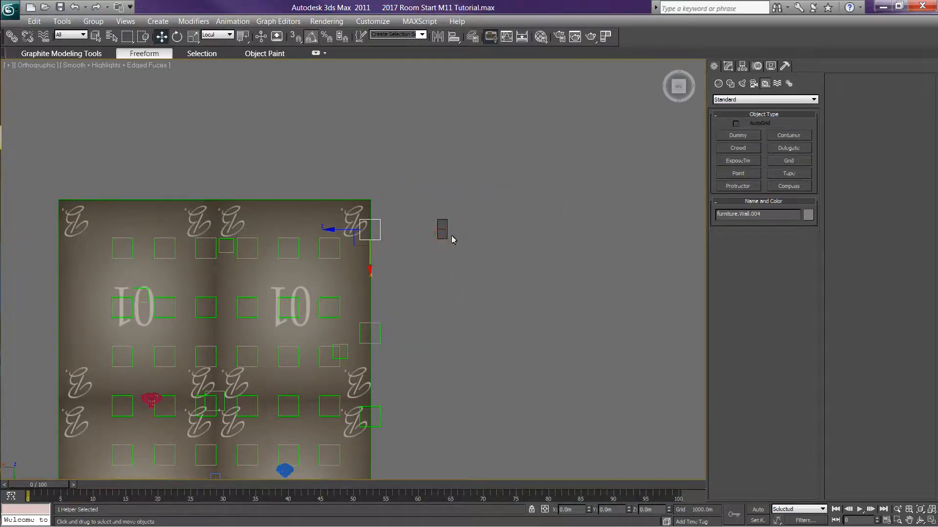
# Step: Rotate furniture.Wall.004 a quarter turn to face the adjacent wall, and move it onto that wall's edge near the corner
pyautogui.press('e')
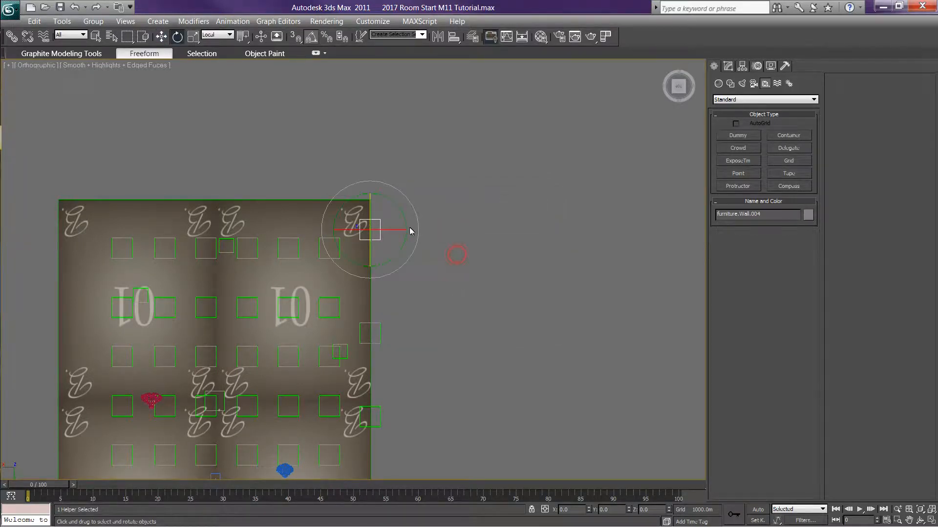
pyautogui.moveTo(404, 218); pyautogui.dragTo(390, 181)
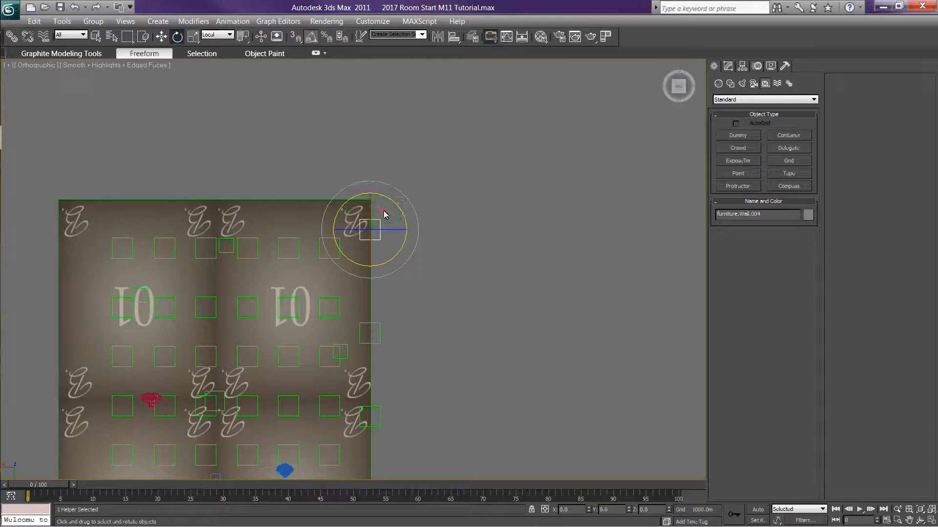
pyautogui.rightClick(409, 239)
pyautogui.click(419, 244)
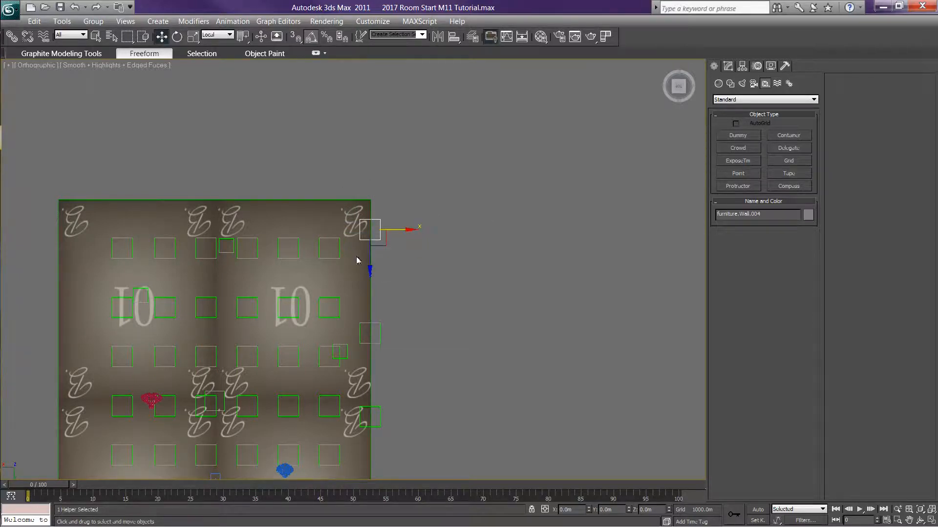
pyautogui.moveTo(369, 263); pyautogui.dragTo(369, 235)
pyautogui.moveTo(406, 203); pyautogui.dragTo(306, 234)
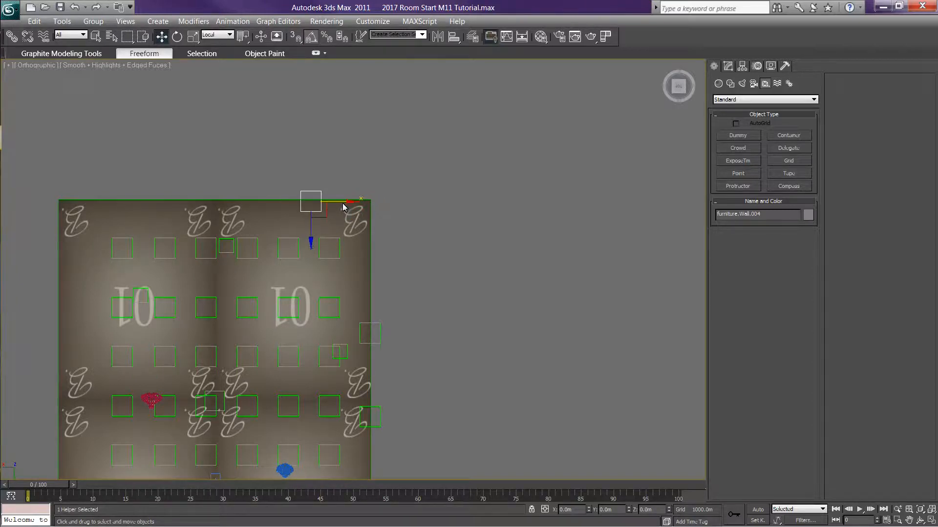
# Step: Clone furniture.Wall.004 along its local X axis on the second wall's edge as two evenly spaced copies
pyautogui.moveTo(343, 203)
pyautogui.keyDown('shift'); pyautogui.mouseDown()
pyautogui.moveTo(233, 204)
pyautogui.moveTo(260, 204)
pyautogui.mouseUp(); pyautogui.keyUp('shift')
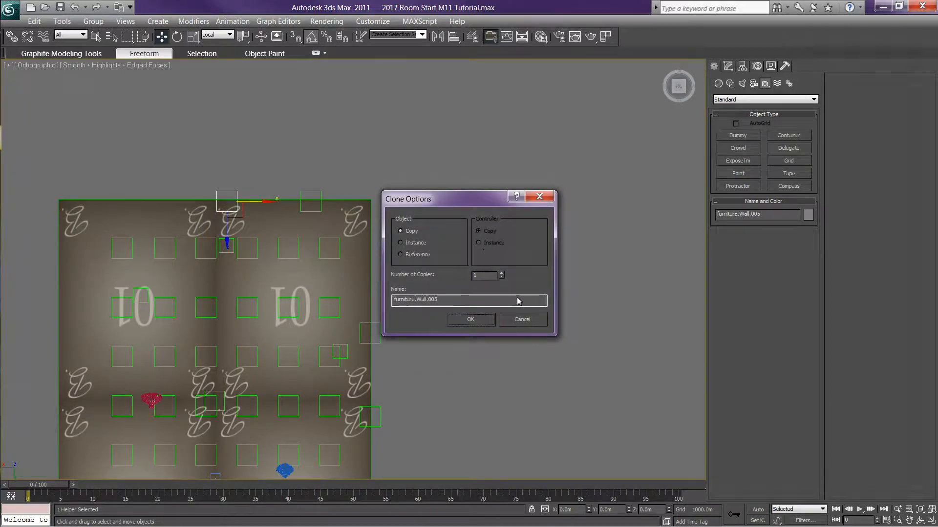
pyautogui.click(501, 273)
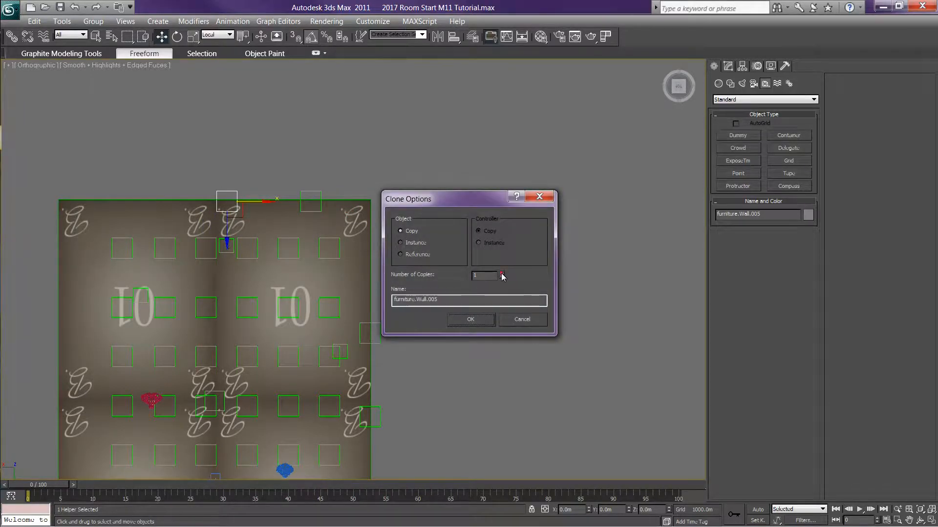
pyautogui.click(475, 323)
pyautogui.scroll(-4, 534, 232)
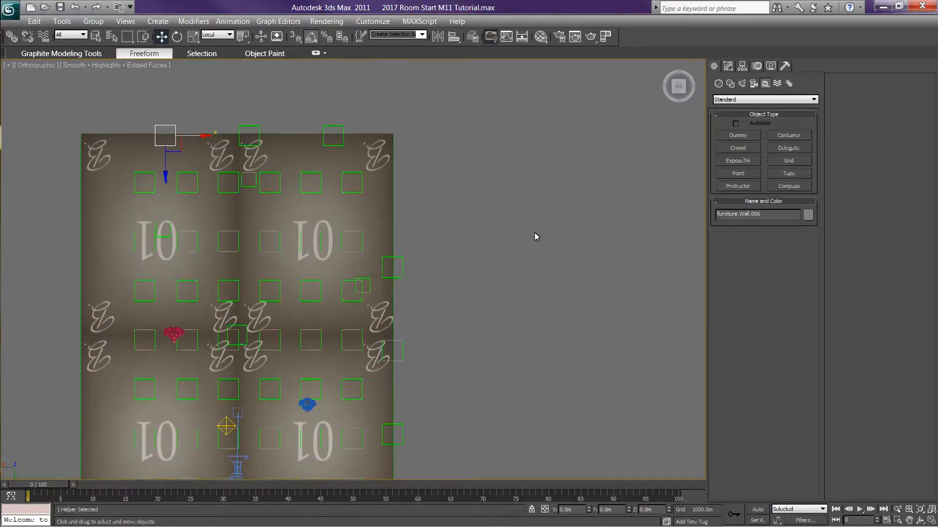
# Step: Viewed from above, clone furniture.Wall.006 as one copy along its local X axis to the next room corner
pyautogui.moveTo(676, 87)
pyautogui.mouseDown()
pyautogui.moveTo(585, 125)
pyautogui.moveTo(677, 94)
pyautogui.mouseUp()
pyautogui.click(677, 93)
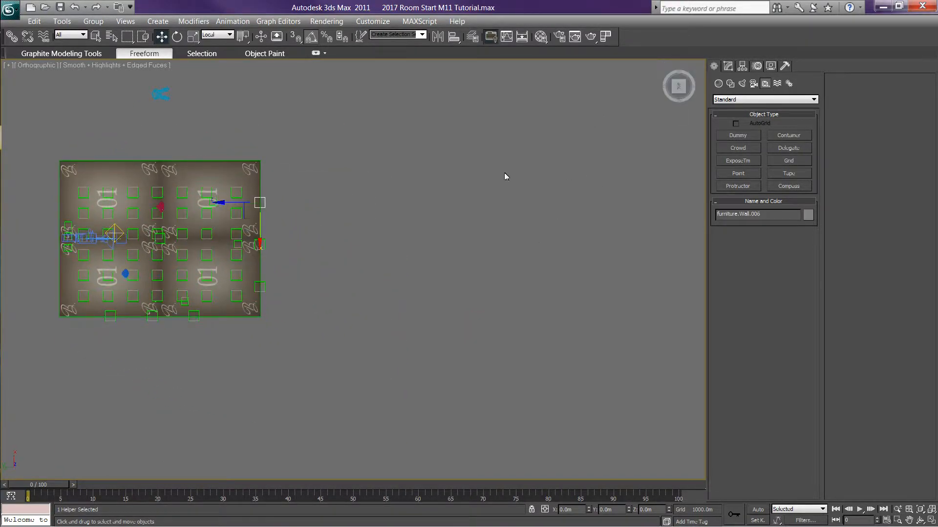
pyautogui.moveTo(508, 173); pyautogui.dragTo(566, 270, button='middle')
pyautogui.scroll(2, 565, 270)
pyautogui.scroll(2, 350, 271)
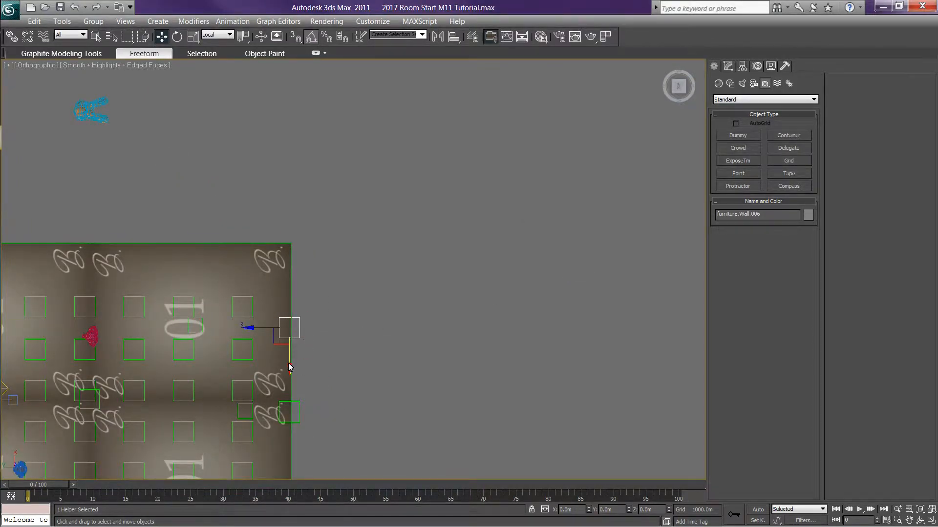
pyautogui.moveTo(288, 364); pyautogui.dragTo(293, 285)
pyautogui.click(477, 317)
# Step: Rotate furniture.Wall.007 a quarter turn to face the third wall, and slide it along that wall away from the corner
pyautogui.rightClick(353, 246)
pyautogui.click(363, 269)
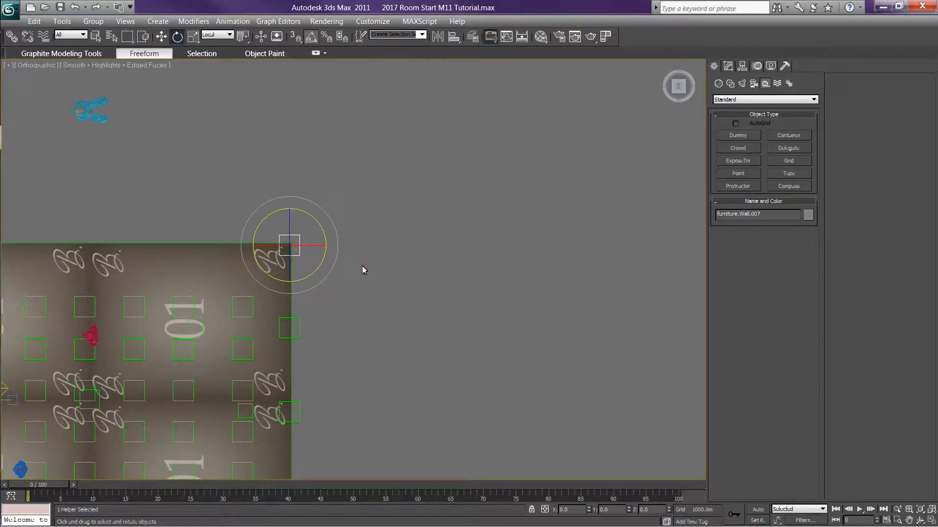
pyautogui.moveTo(315, 272); pyautogui.dragTo(338, 235)
pyautogui.rightClick(338, 237)
pyautogui.click(352, 247)
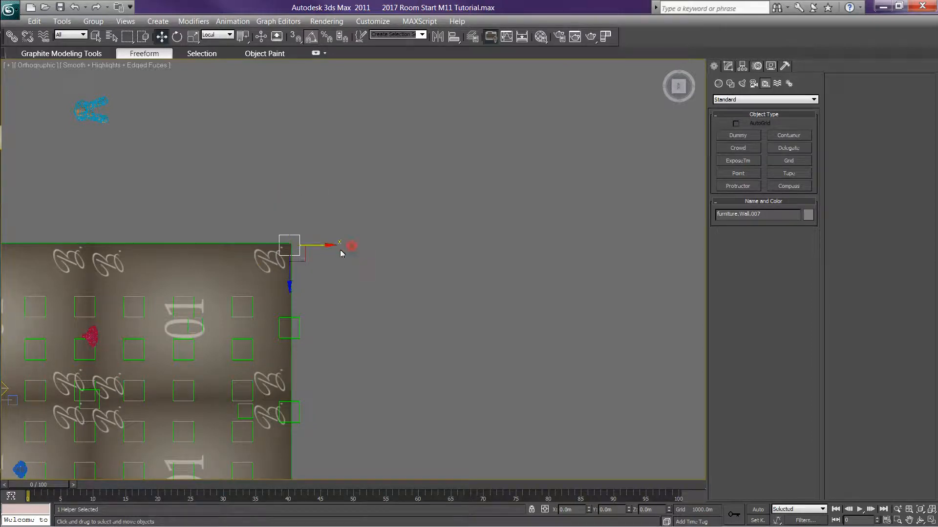
pyautogui.moveTo(326, 245); pyautogui.dragTo(217, 248)
# Step: Clone furniture.Wall.007 along its local X axis on the third wall's edge as two evenly spaced copies, leaving nothing selected
pyautogui.moveTo(315, 293); pyautogui.dragTo(541, 259, button='middle')
pyautogui.keyDown('shift'); pyautogui.moveTo(421, 209); pyautogui.dragTo(325, 210); pyautogui.keyUp('shift')
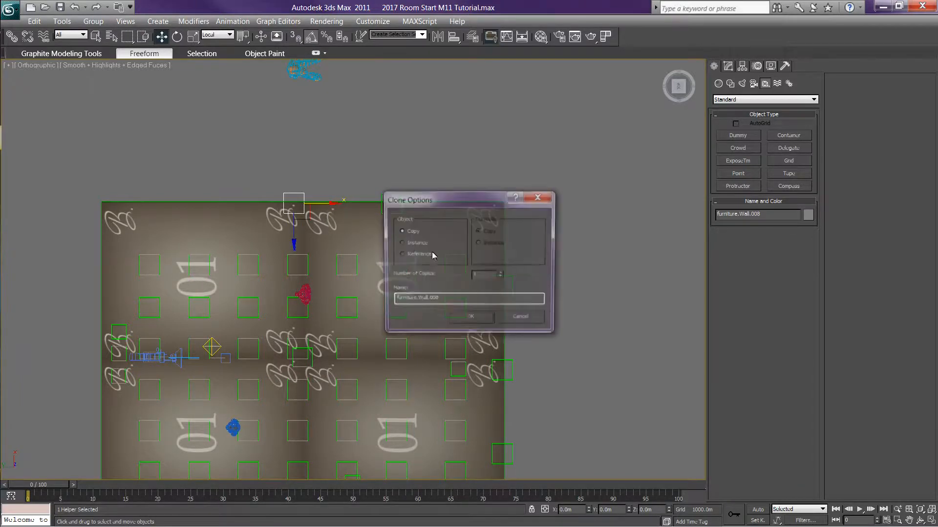
pyautogui.click(502, 273)
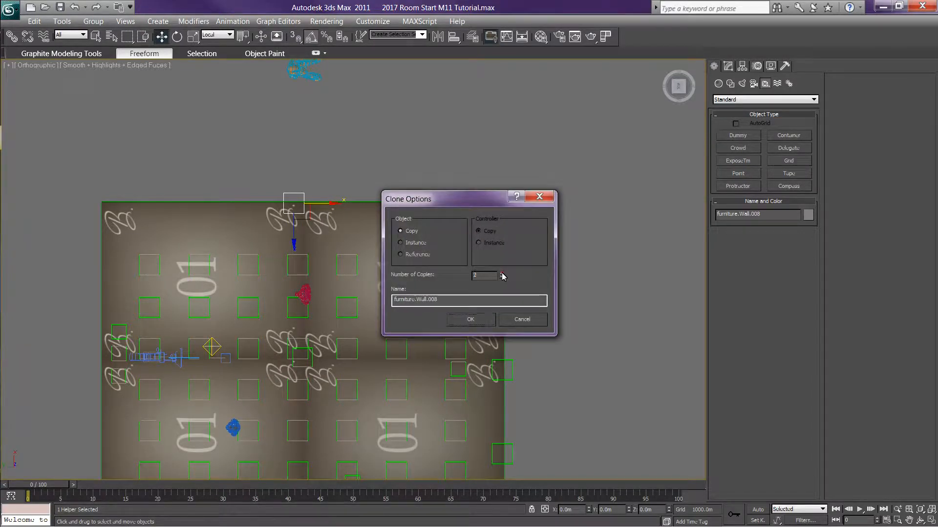
pyautogui.click(487, 319)
pyautogui.click(595, 359)
# Step: Examine the placement of the wall helpers on all three walls from several angles around the room
pyautogui.scroll(-4, 557, 351)
pyautogui.moveTo(550, 340); pyautogui.dragTo(564, 300, button='middle')
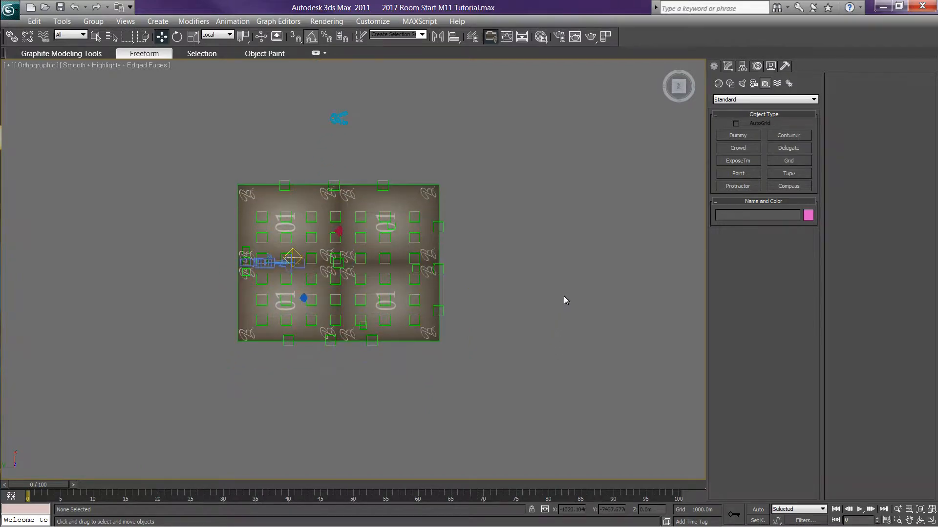
pyautogui.moveTo(677, 86); pyautogui.dragTo(571, 73)
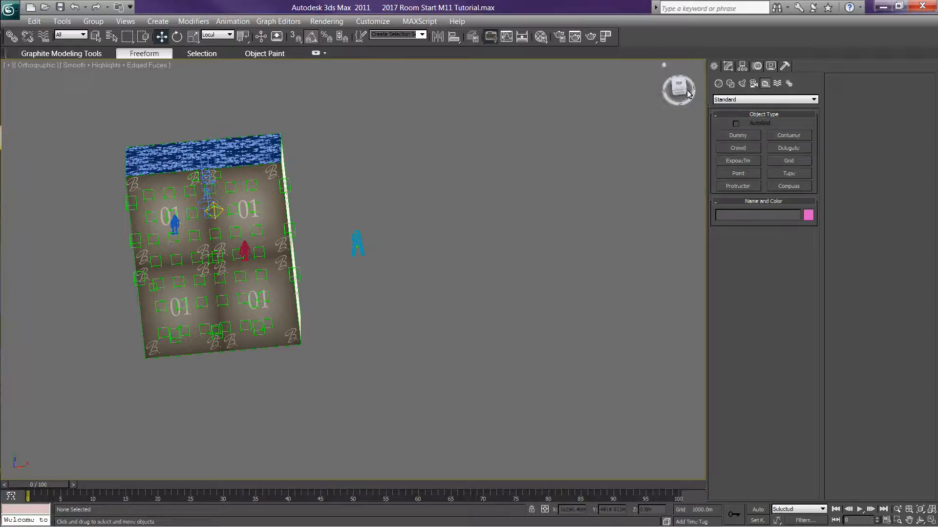
pyautogui.moveTo(677, 89); pyautogui.dragTo(581, 58)
pyautogui.moveTo(518, 251); pyautogui.dragTo(534, 279, button='middle')
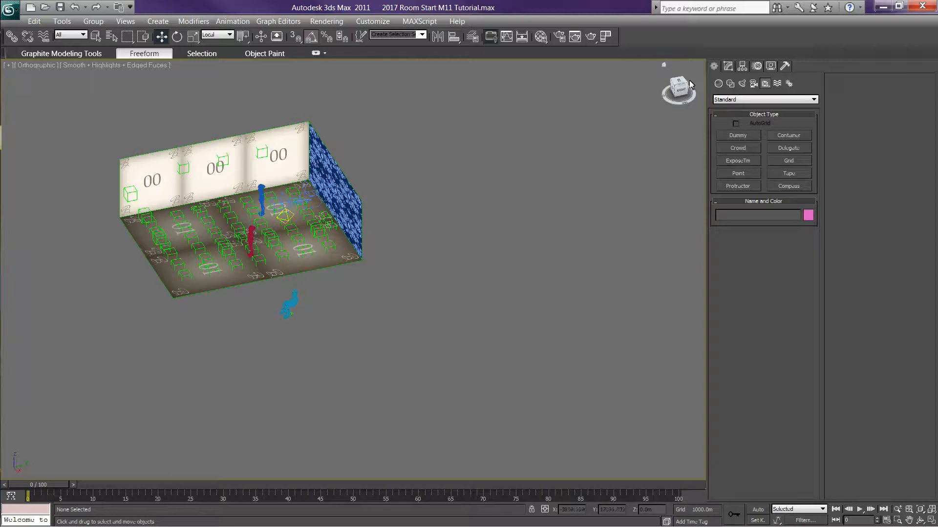
pyautogui.moveTo(677, 87); pyautogui.dragTo(387, 222)
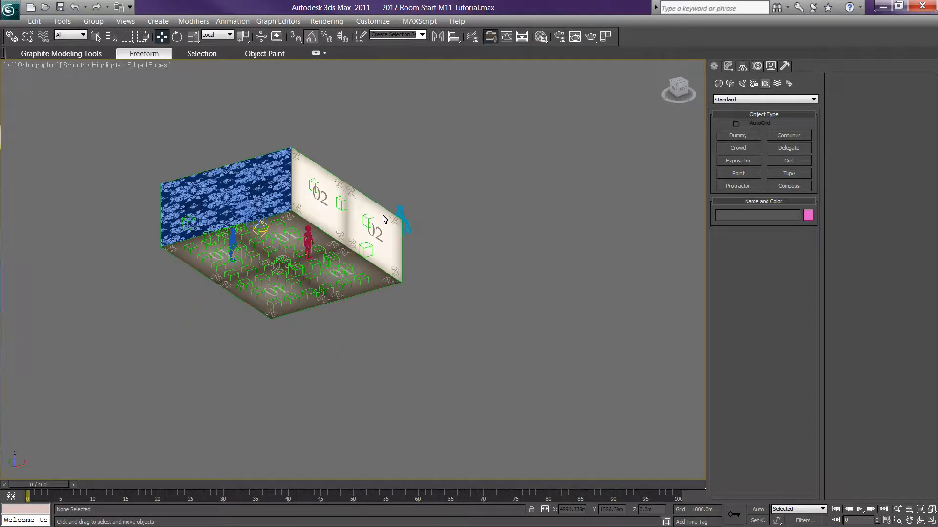
pyautogui.scroll(3, 388, 222)
pyautogui.click(395, 239)
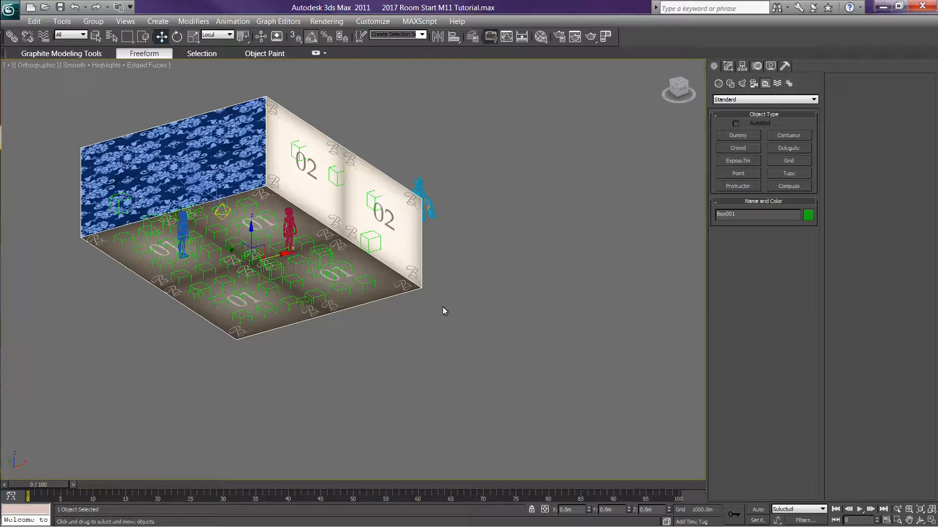
pyautogui.click(561, 297)
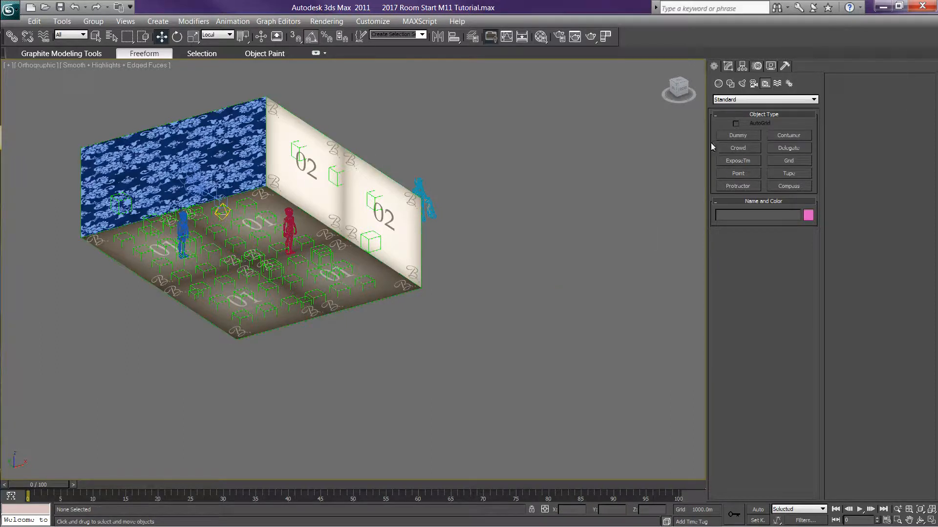
# Step: Create a tall box on the room floor, about 933 m long, 892 m wide and 2854 m high
pyautogui.click(718, 84)
pyautogui.click(739, 135)
pyautogui.moveTo(250, 282); pyautogui.dragTo(239, 299)
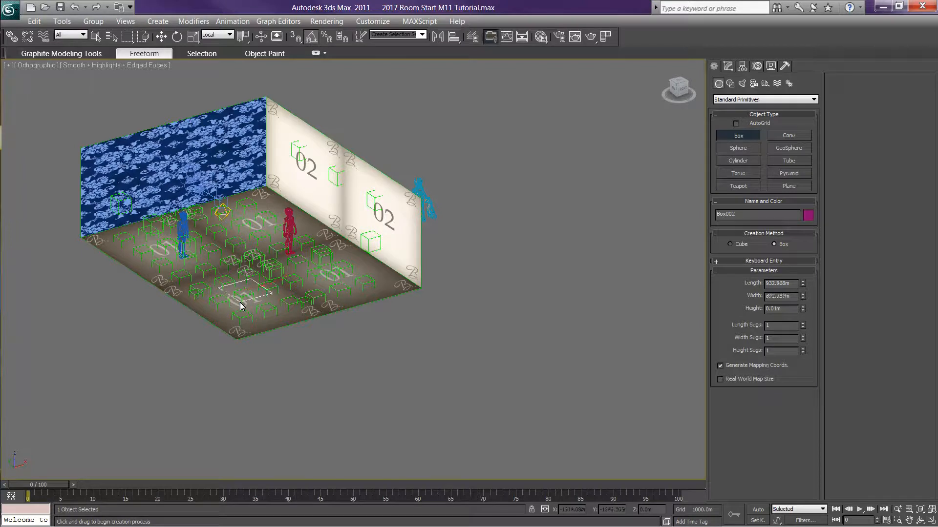
pyautogui.click(225, 179)
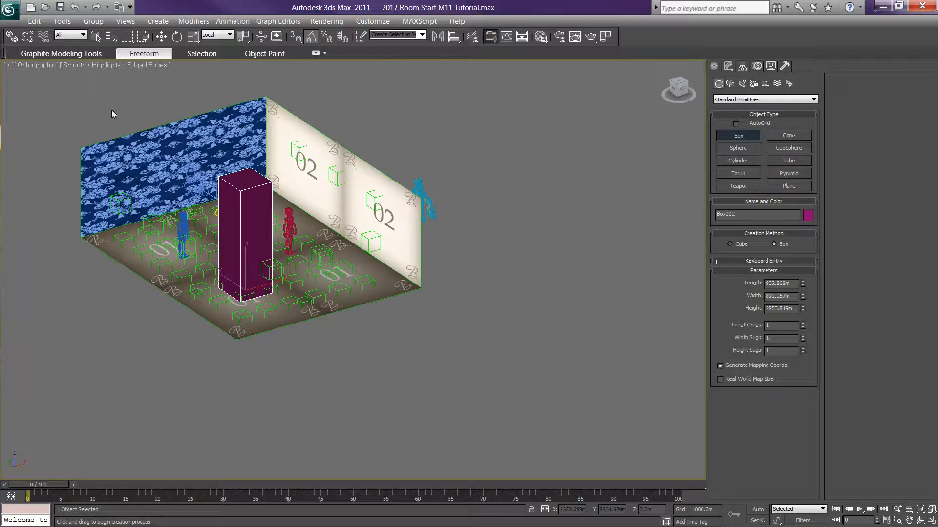
pyautogui.click(588, 154)
pyautogui.rightClick(415, 97)
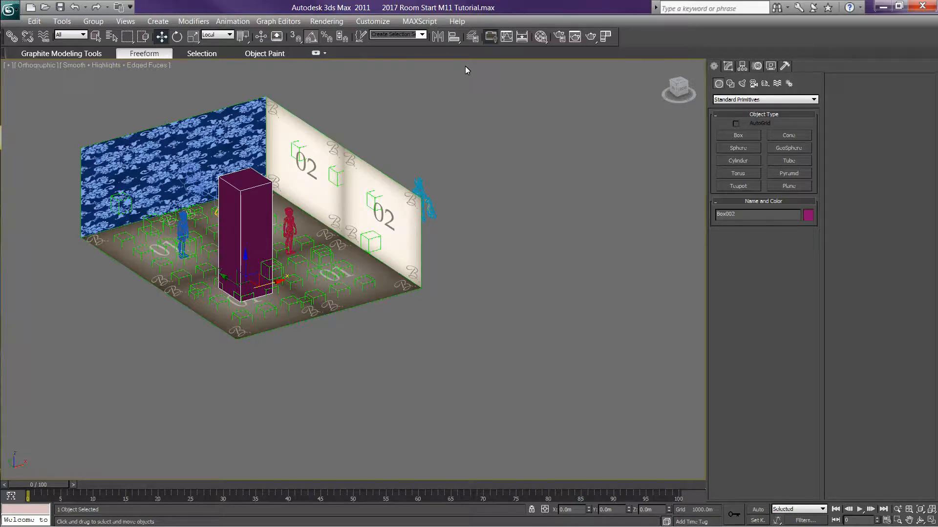
# Step: Assign the room's numbered texture material to the new tall box and close the Material Editor
pyautogui.click(540, 38)
pyautogui.click(51, 200)
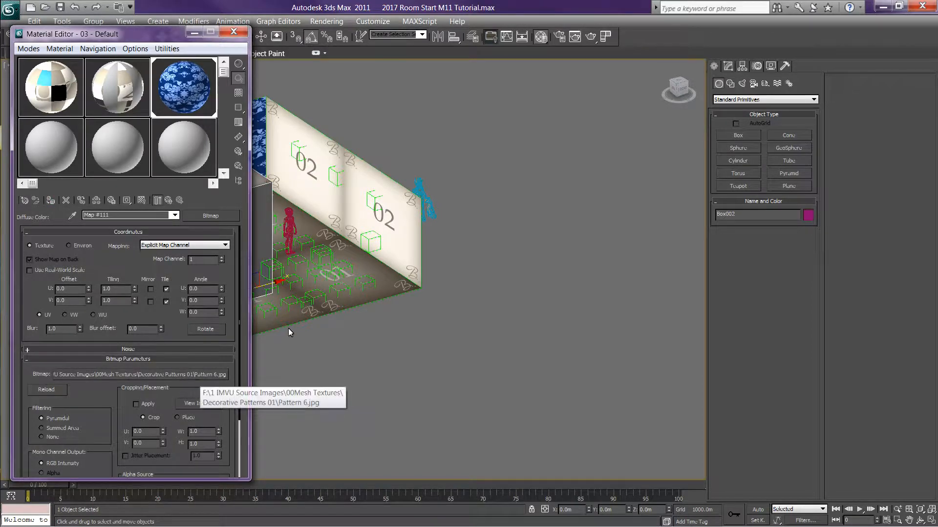
pyautogui.click(233, 32)
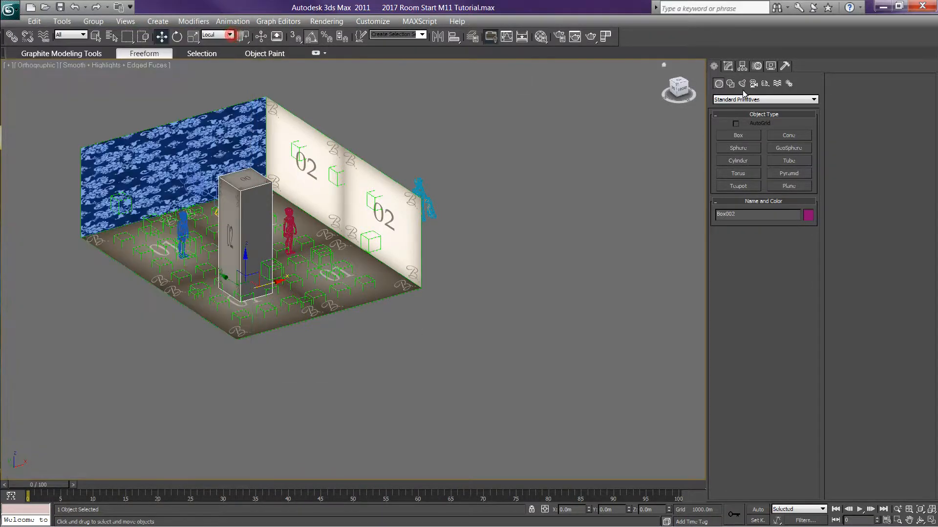
# Step: Add an Edit Poly modifier to the tall box and set the material ID of all its polygons to 1
pyautogui.click(728, 66)
pyautogui.click(814, 97)
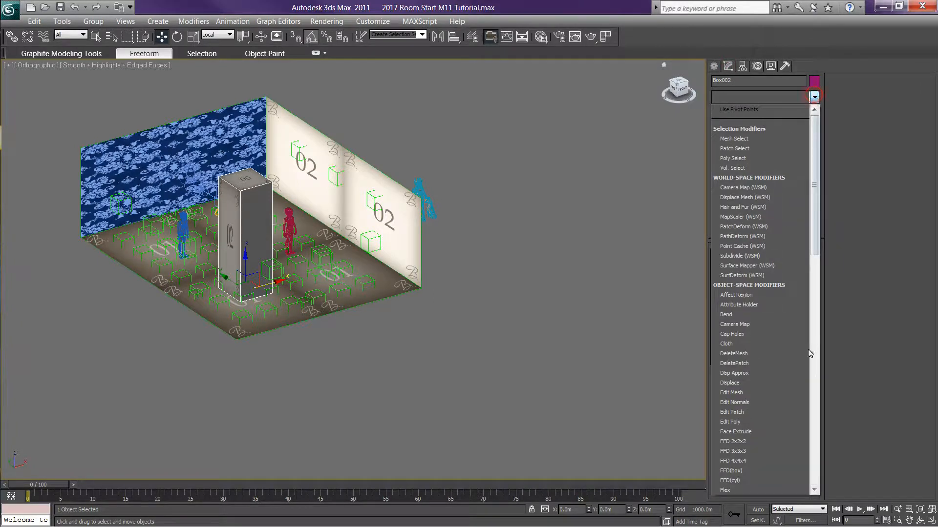
pyautogui.click(770, 426)
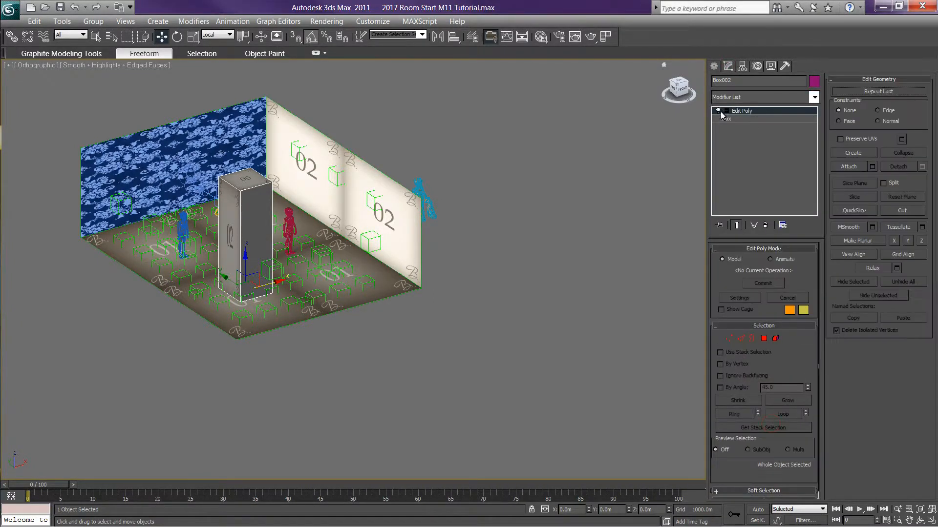
pyautogui.click(746, 142)
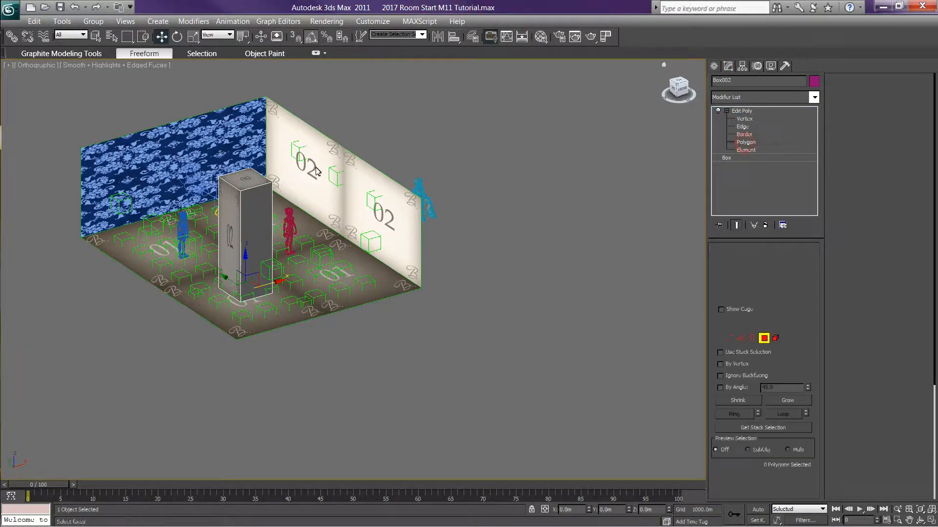
pyautogui.moveTo(186, 157); pyautogui.dragTo(371, 345)
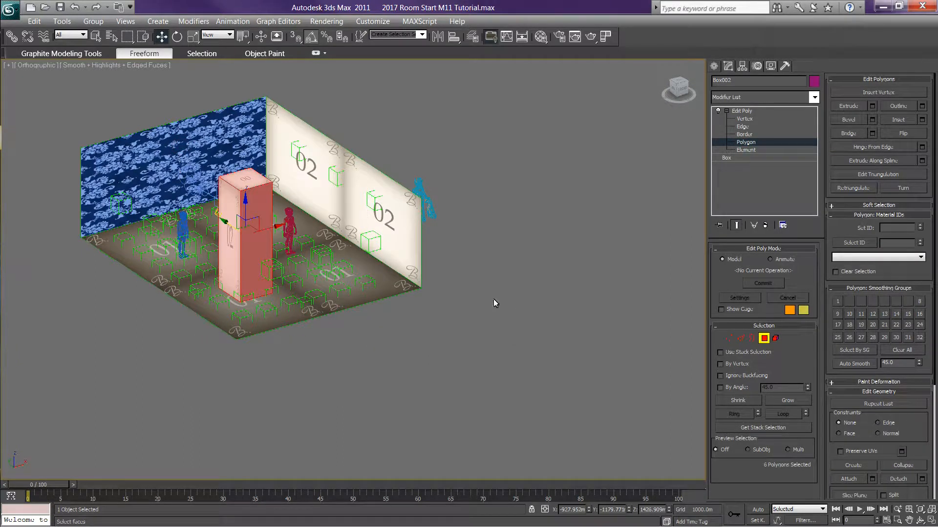
pyautogui.click(920, 229)
pyautogui.click(856, 242)
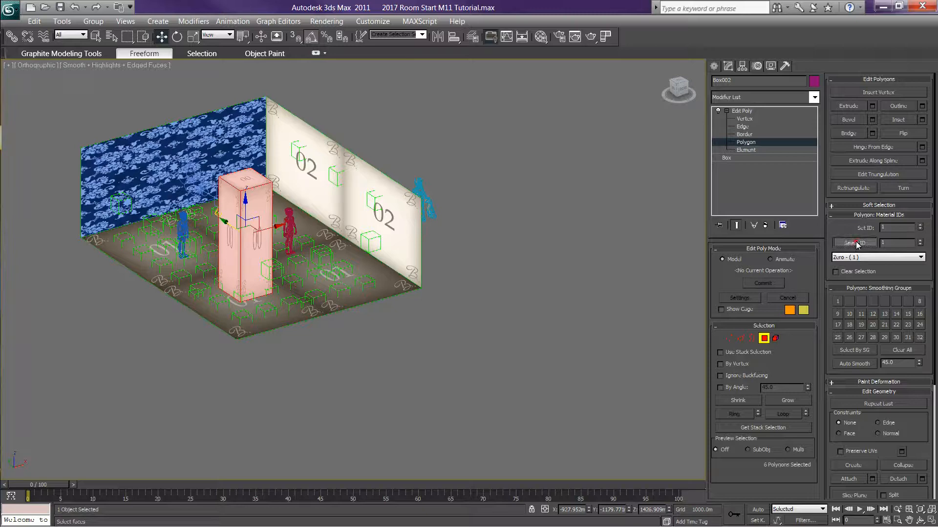
pyautogui.click(514, 309)
pyautogui.scroll(2, 514, 309)
pyautogui.click(736, 112)
pyautogui.click(581, 262)
pyautogui.scroll(-2, 580, 262)
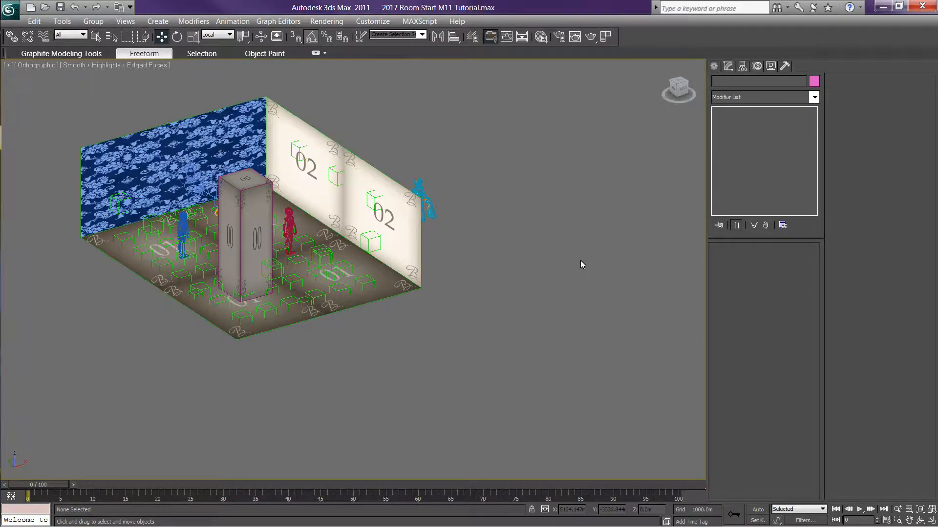
# Step: In front view, lower the box's top vertices by about 546 m to match the height of the room walls
pyautogui.click(680, 89)
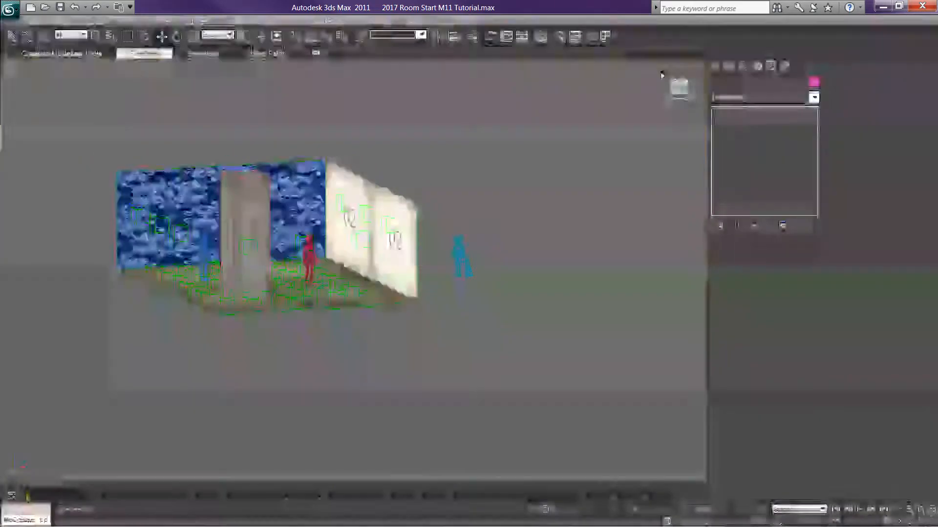
pyautogui.click(250, 190)
pyautogui.click(735, 120)
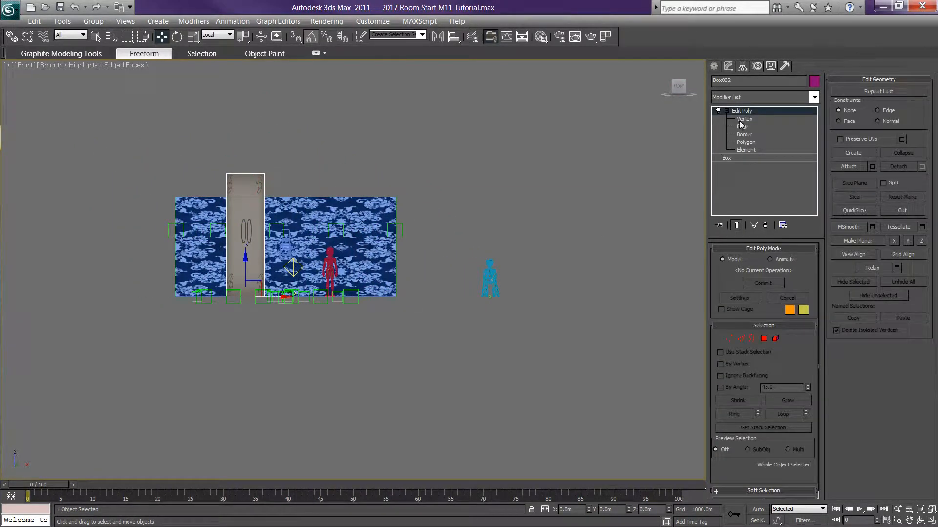
pyautogui.moveTo(207, 162); pyautogui.dragTo(312, 189)
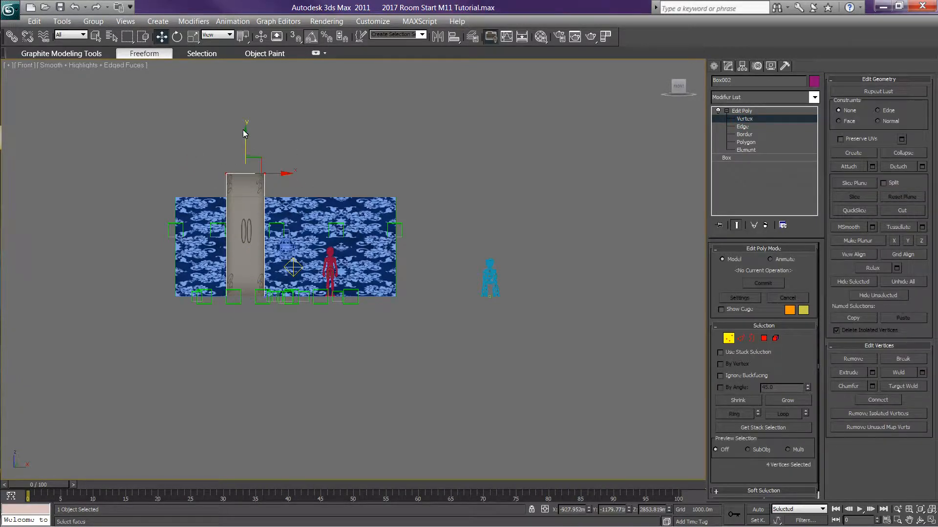
pyautogui.moveTo(246, 134); pyautogui.dragTo(252, 157)
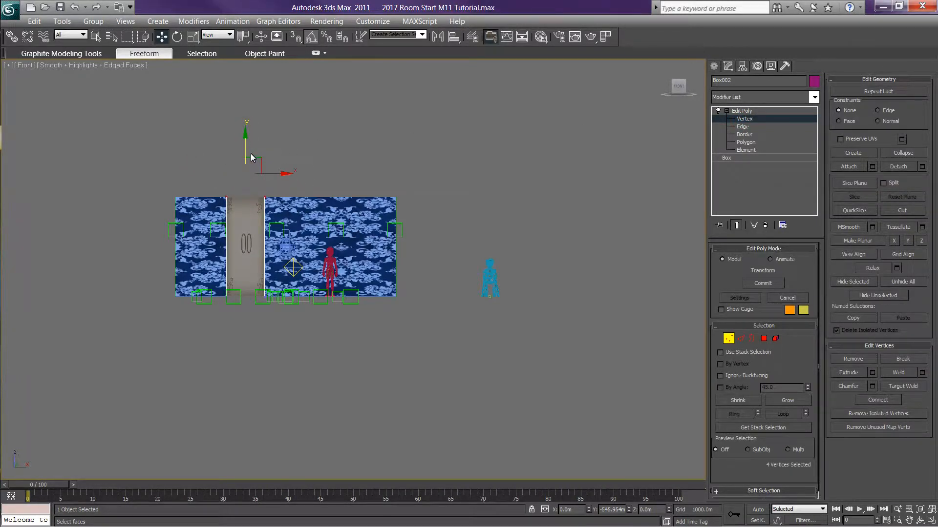
pyautogui.click(488, 163)
pyautogui.moveTo(679, 102); pyautogui.dragTo(115, 113)
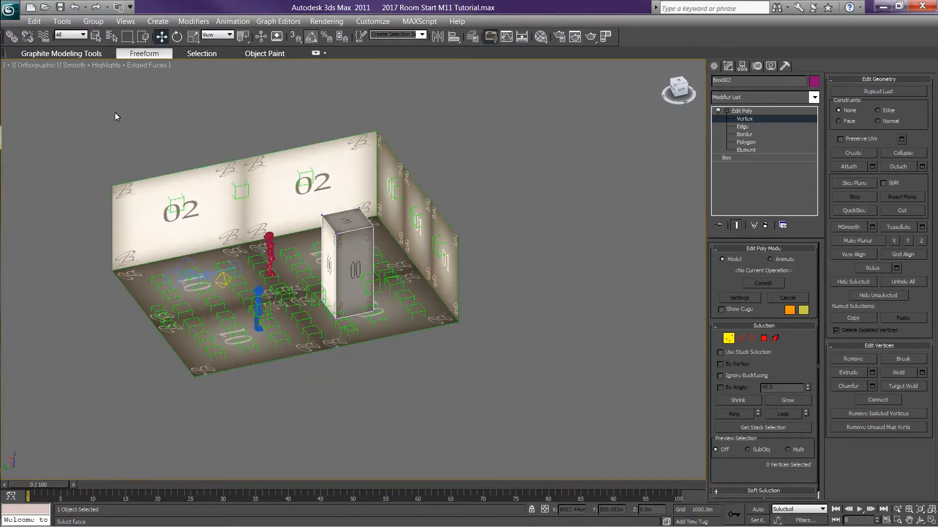
# Step: Finish vertex editing on the tall box and collapse the room box's whole modifier stack into an Editable Poly
pyautogui.click(738, 111)
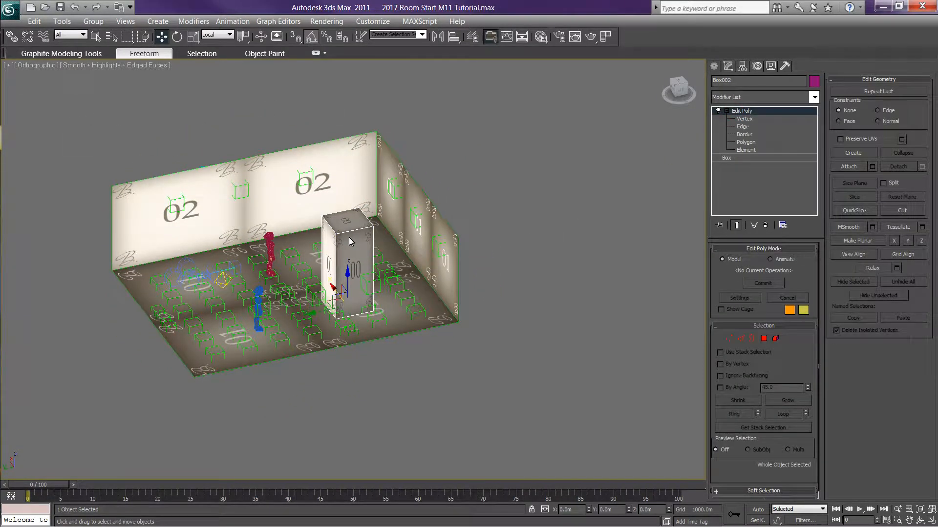
pyautogui.click(441, 222)
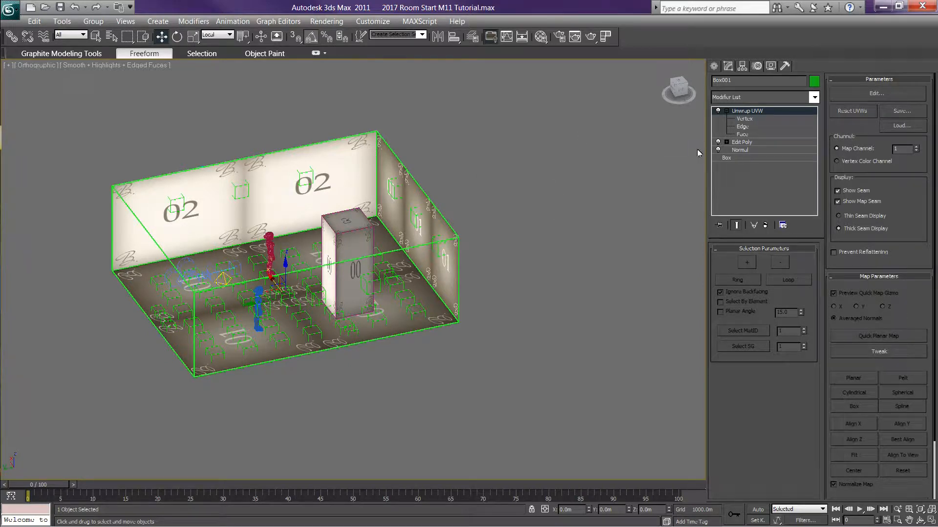
pyautogui.click(765, 111)
pyautogui.click(765, 111)
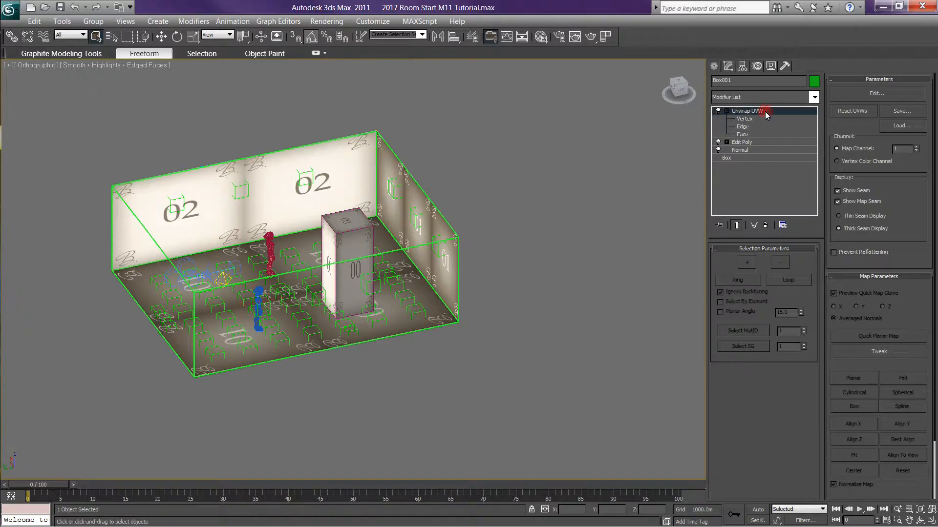
pyautogui.rightClick(765, 112)
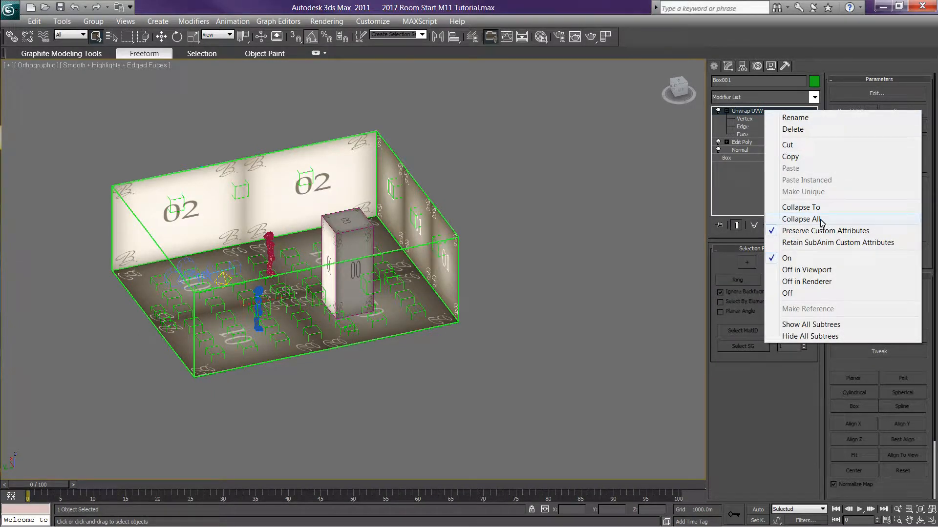
pyautogui.click(800, 219)
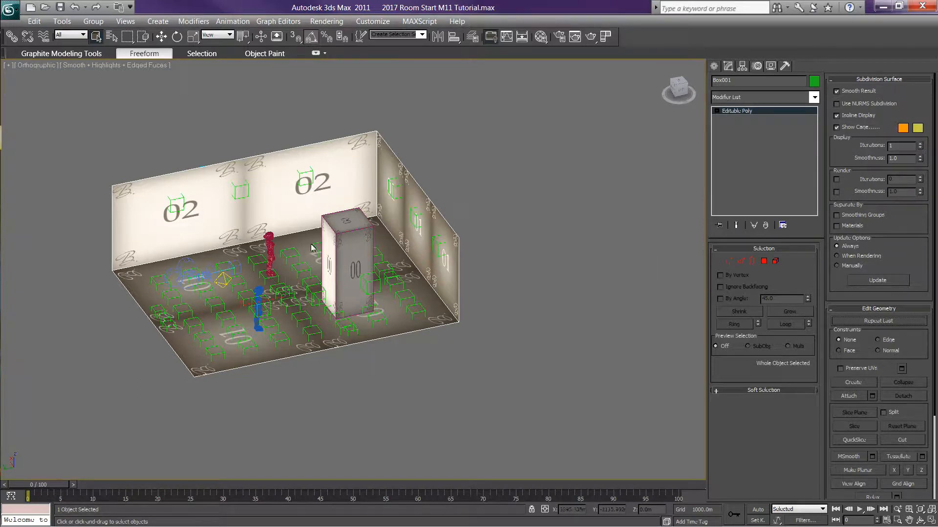
pyautogui.click(341, 230)
pyautogui.rightClick(753, 113)
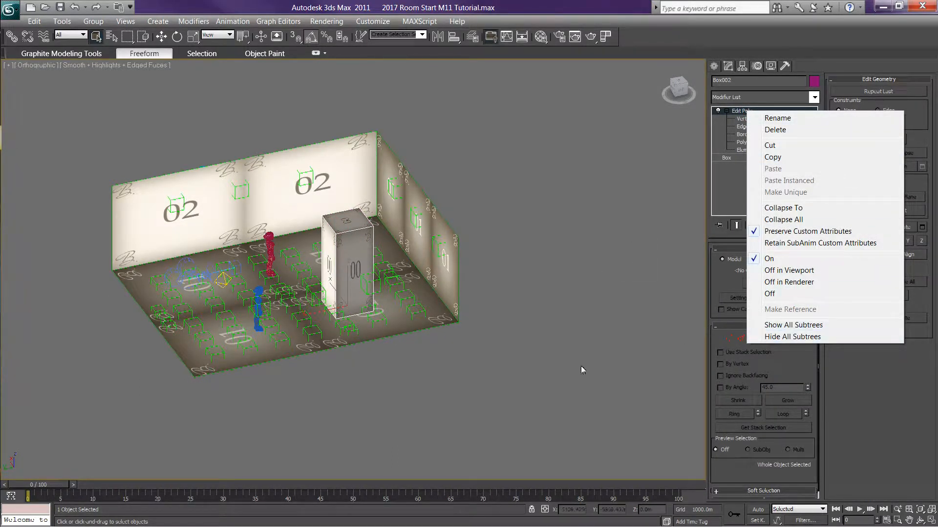
pyautogui.rightClick(561, 397)
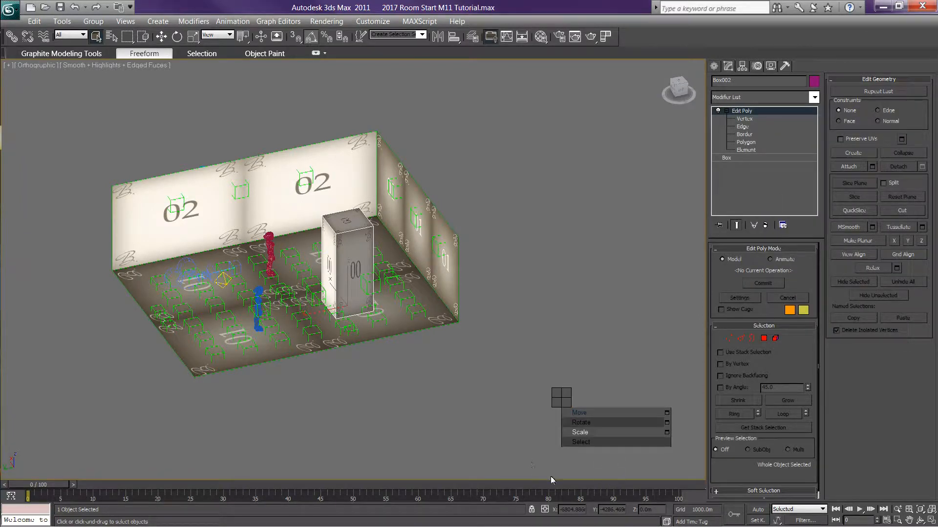
pyautogui.rightClick(629, 402)
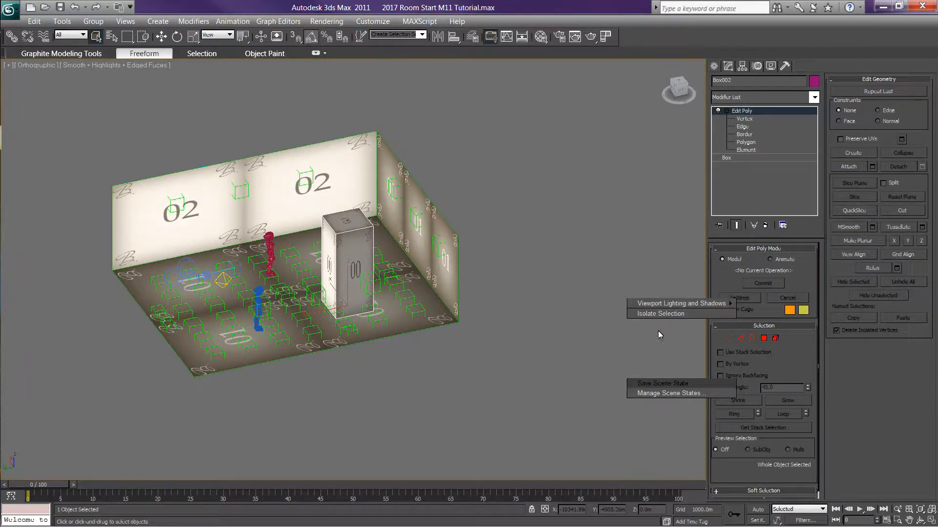
pyautogui.click(580, 462)
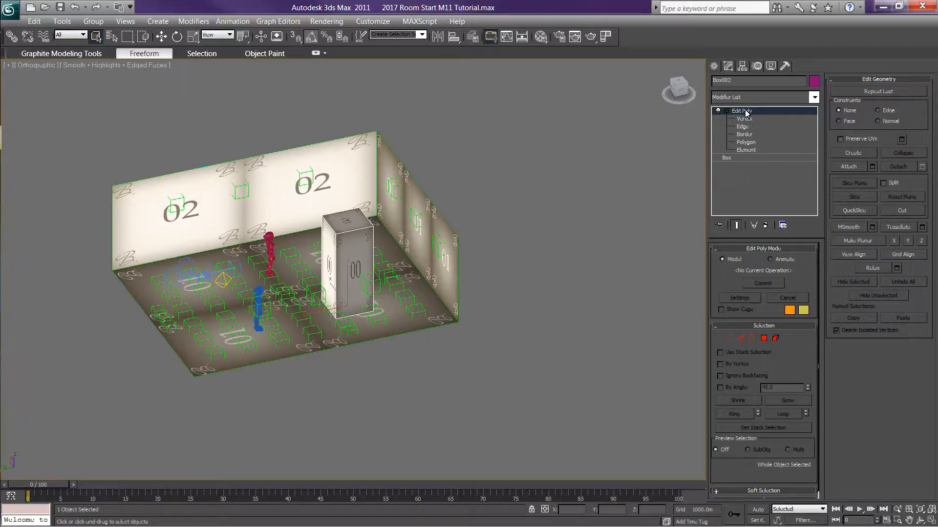
# Step: Attach the tall box Box002 to the room box from the attach list
pyautogui.click(349, 156)
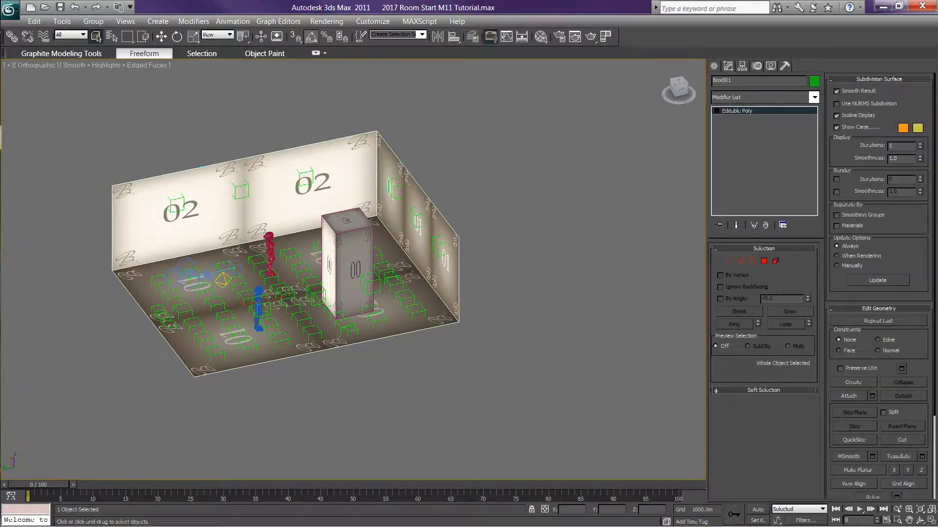
pyautogui.click(872, 396)
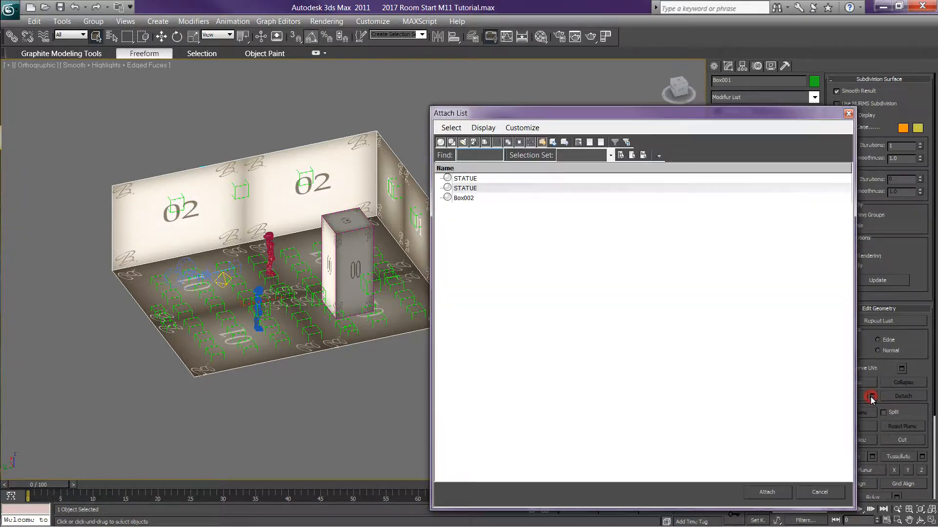
pyautogui.click(462, 199)
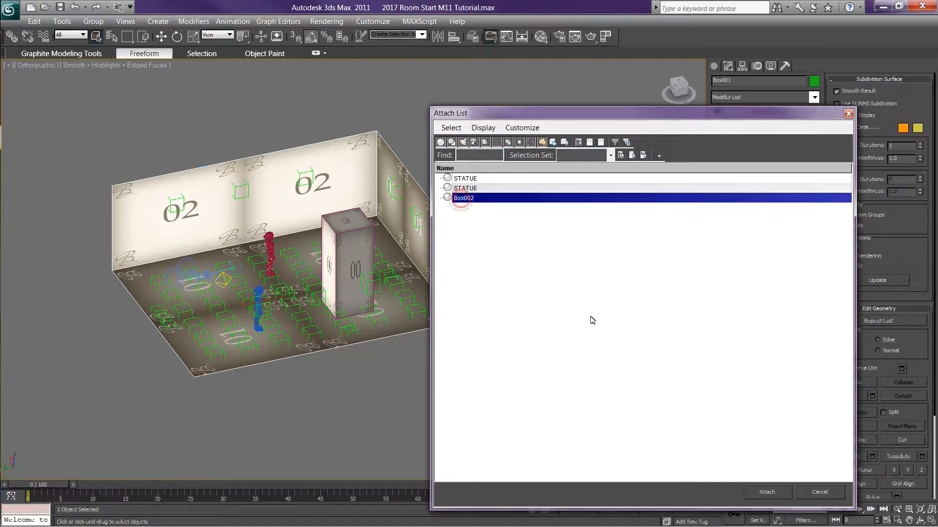
pyautogui.click(766, 492)
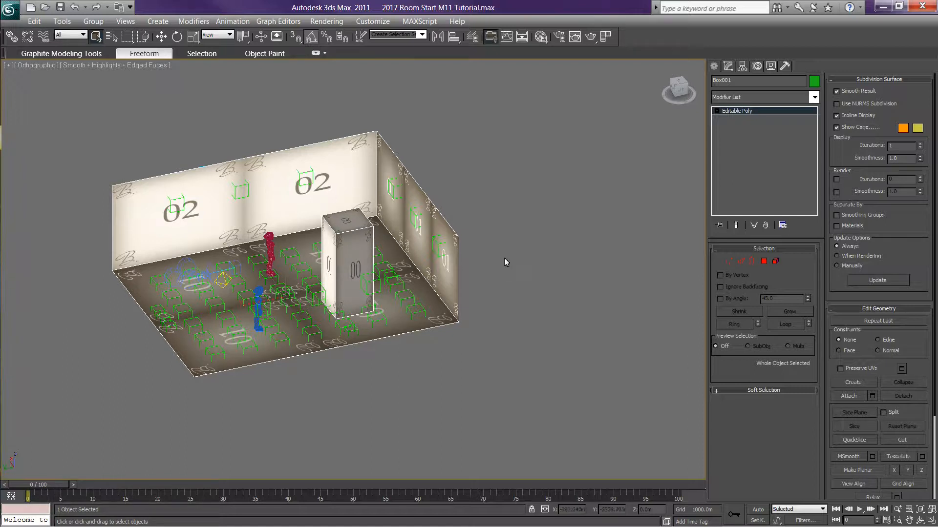
# Step: Check the scene's object list for the room box and the Root hierarchy, leaving it without changing the selection
pyautogui.click(551, 181)
pyautogui.click(346, 183)
pyautogui.click(522, 290)
pyautogui.press('h')
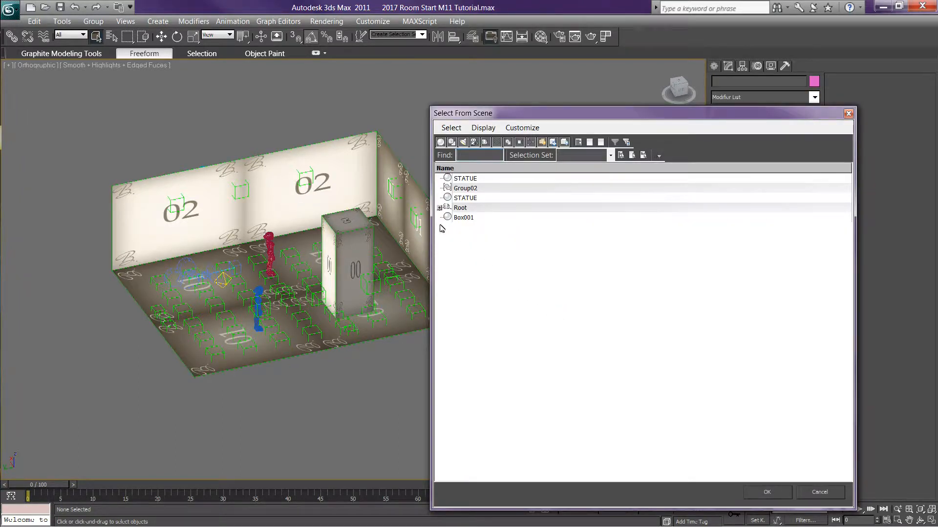
pyautogui.click(466, 217)
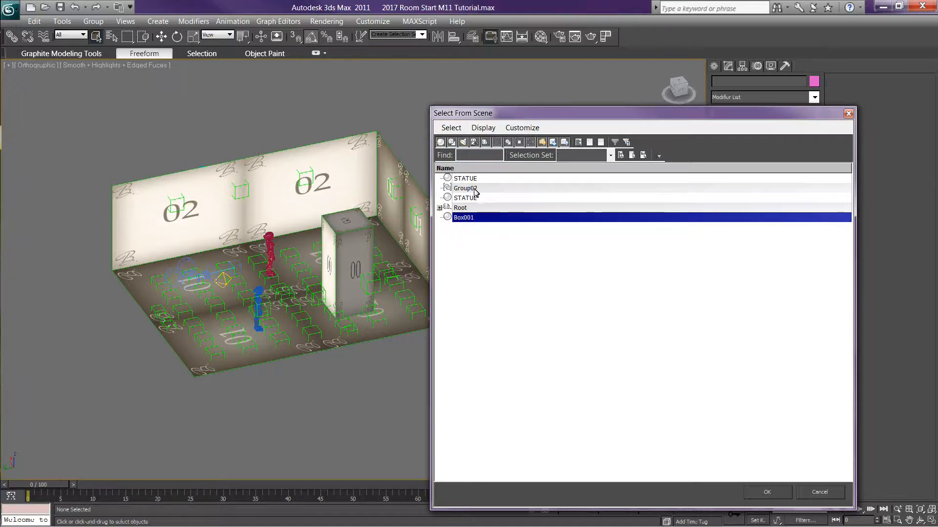
pyautogui.click(439, 208)
pyautogui.click(848, 114)
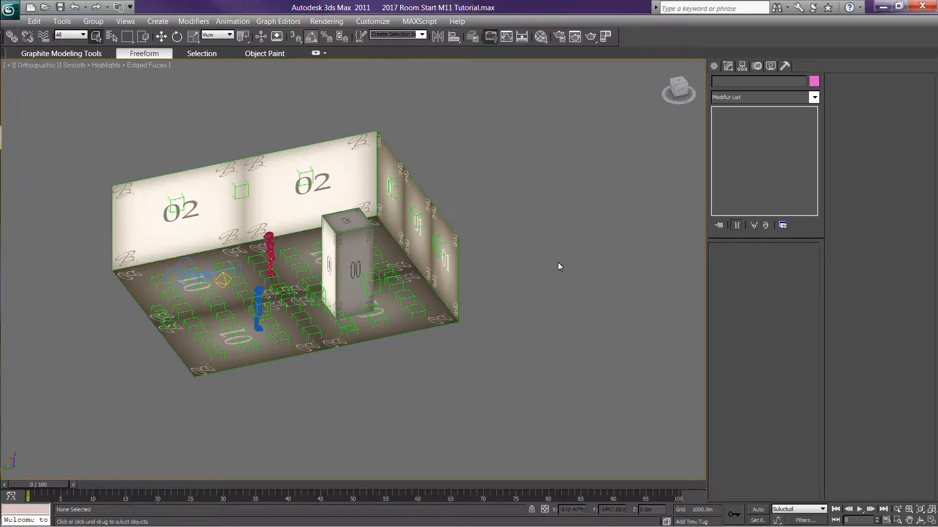
# Step: Select the combined room mesh Box001 and add a Skin modifier to it
pyautogui.click(367, 163)
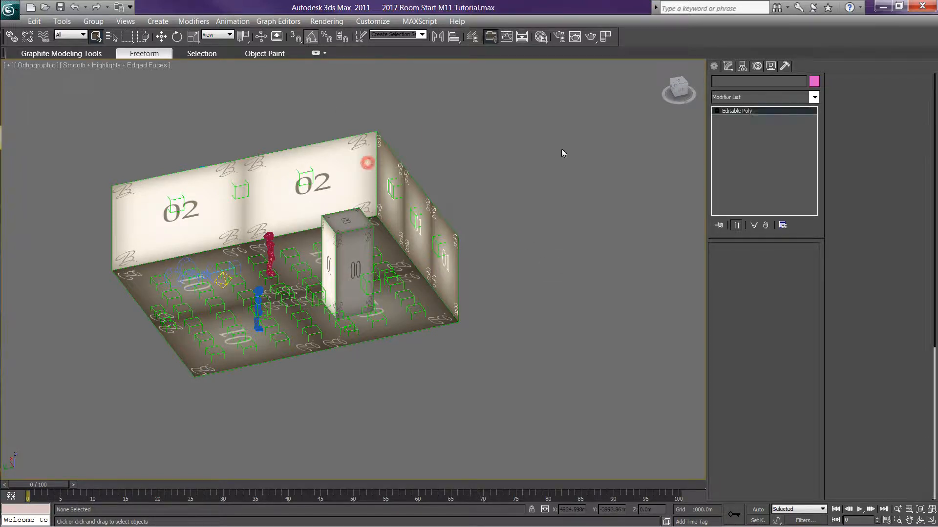
pyautogui.click(813, 97)
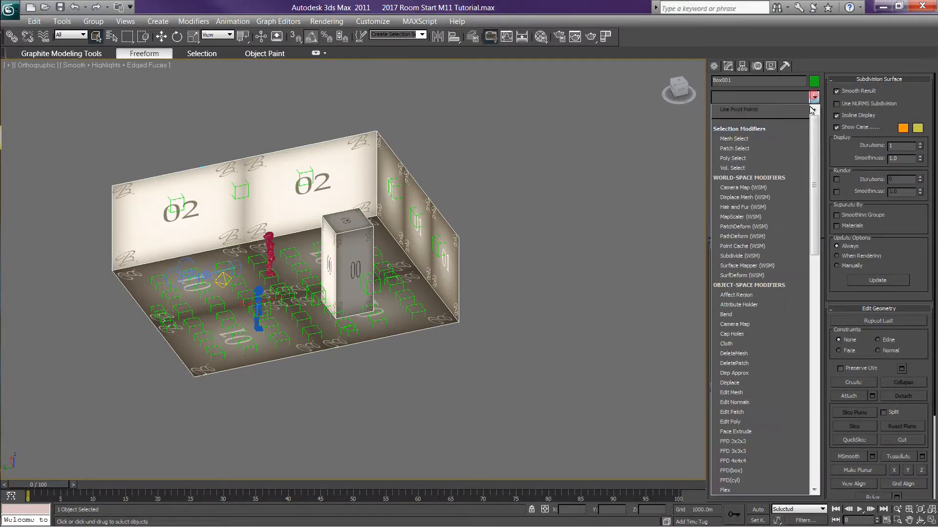
pyautogui.click(814, 380)
pyautogui.scroll(-3, 813, 380)
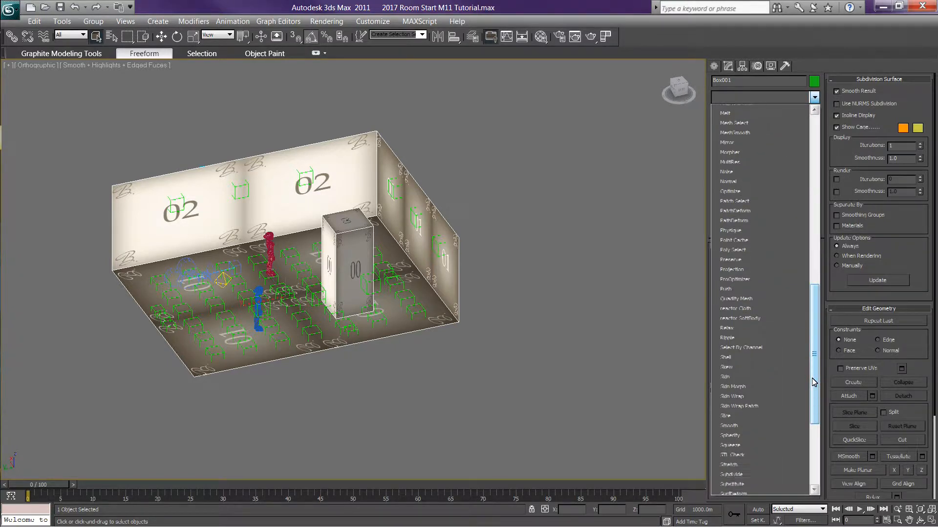
pyautogui.click(727, 354)
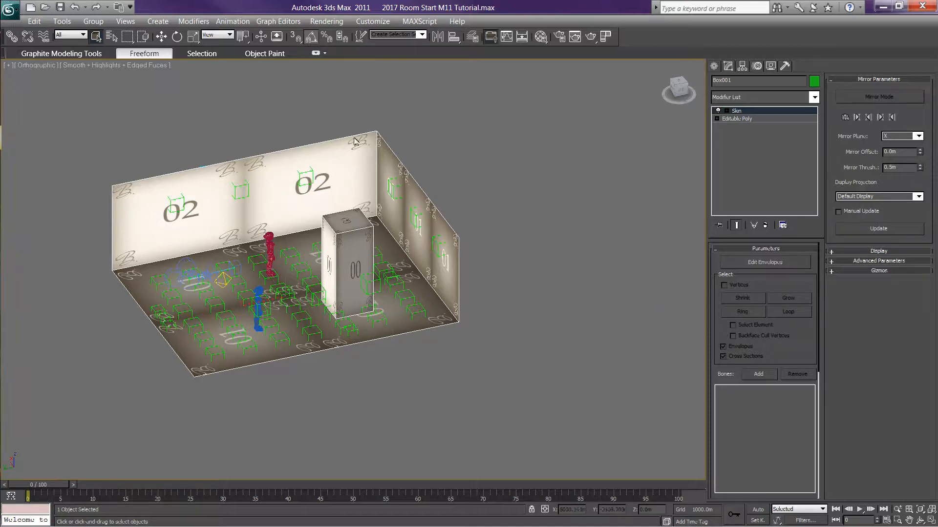
# Step: Add Root as the bone of the room mesh's Skin modifier
pyautogui.moveTo(672, 89); pyautogui.dragTo(523, 86)
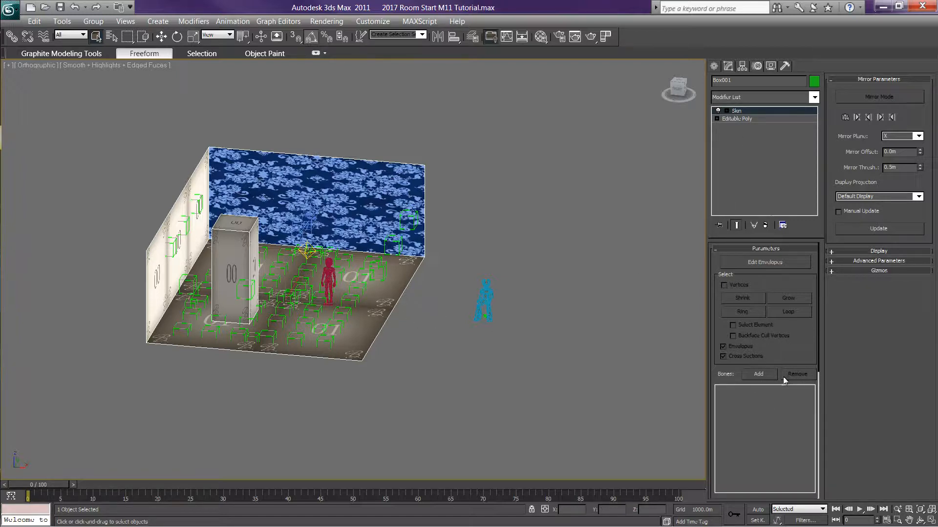
pyautogui.click(759, 377)
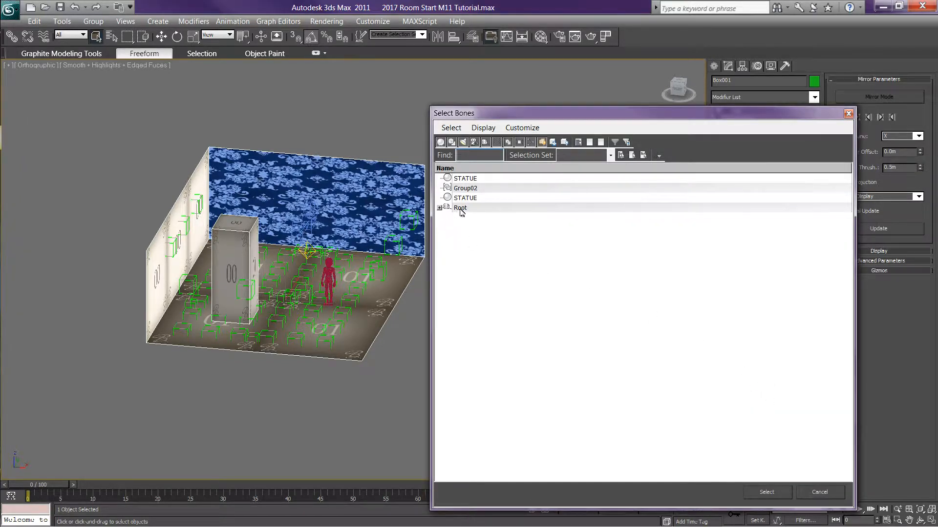
pyautogui.click(459, 209)
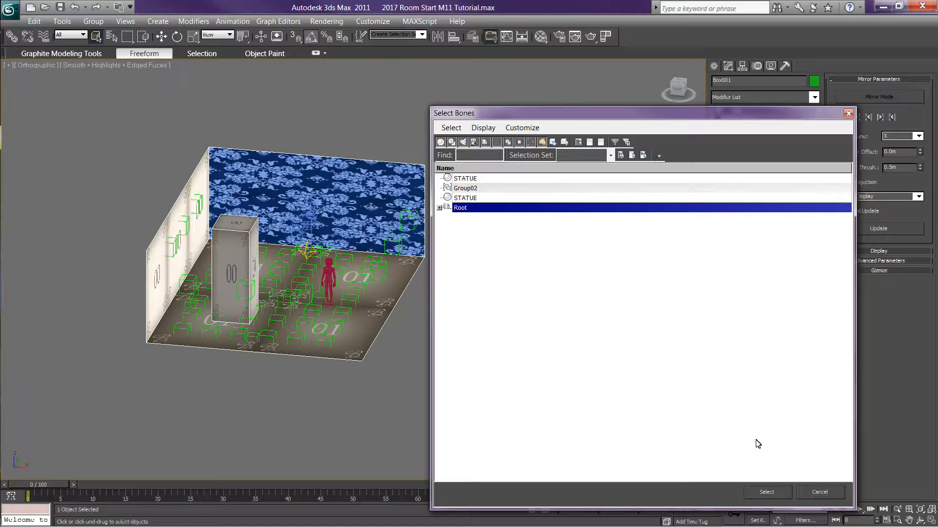
pyautogui.click(767, 494)
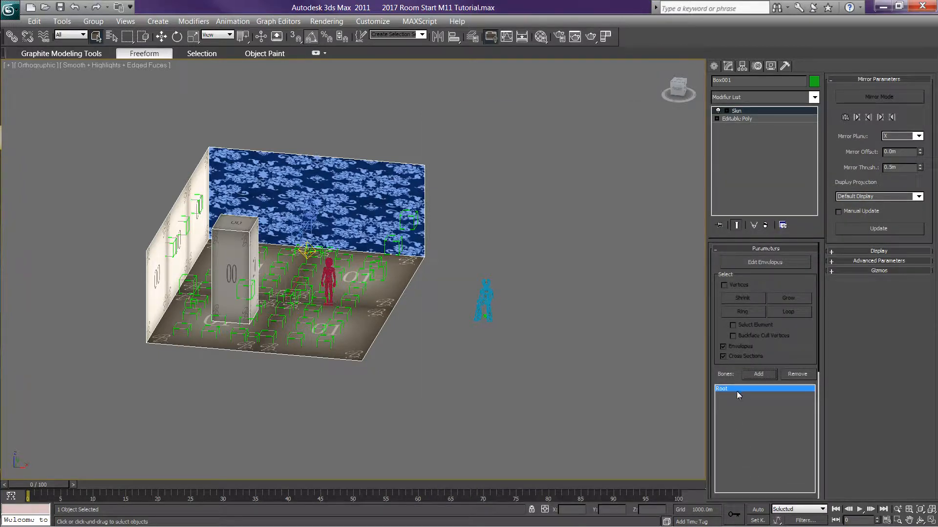
# Step: Enable envelope editing with vertex selection, select all the room mesh's vertices and make their weights rigid
pyautogui.click(767, 263)
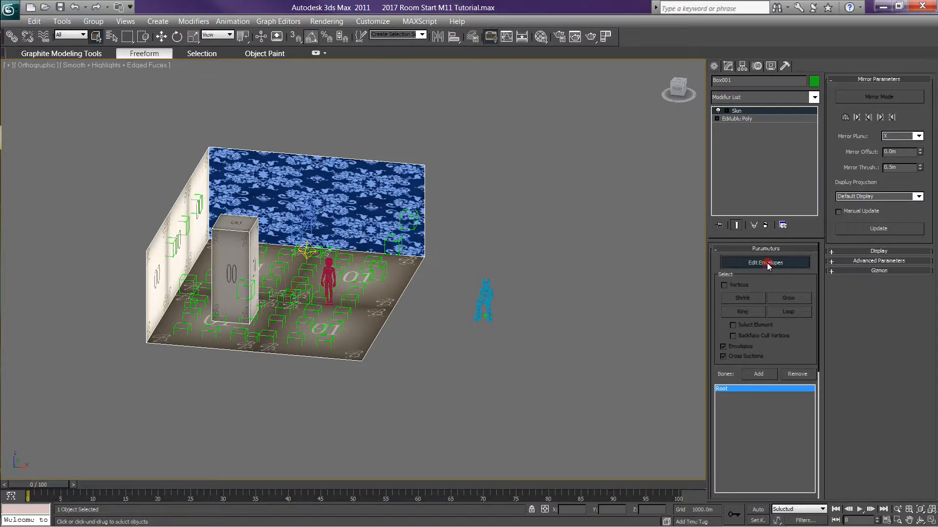
pyautogui.click(724, 285)
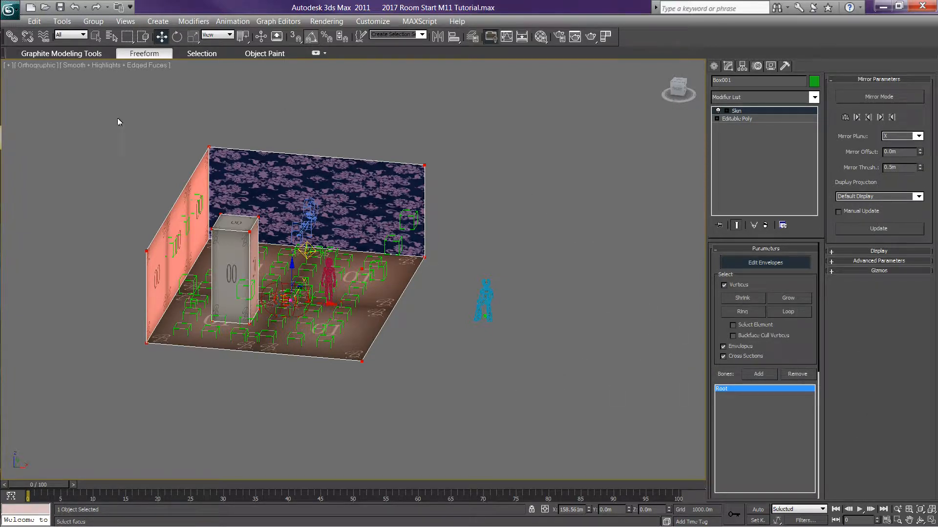
pyautogui.moveTo(75, 107); pyautogui.dragTo(462, 420)
pyautogui.moveTo(796, 352); pyautogui.dragTo(801, 169)
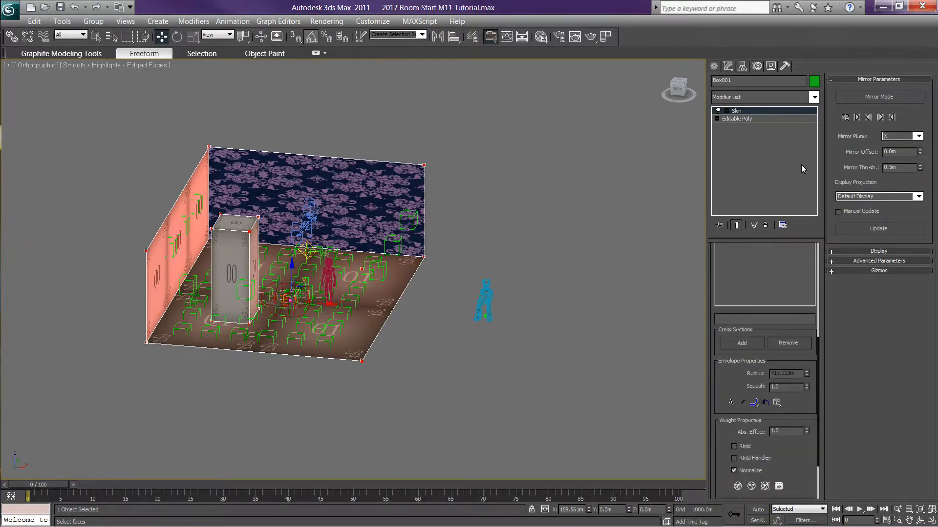
pyautogui.click(736, 448)
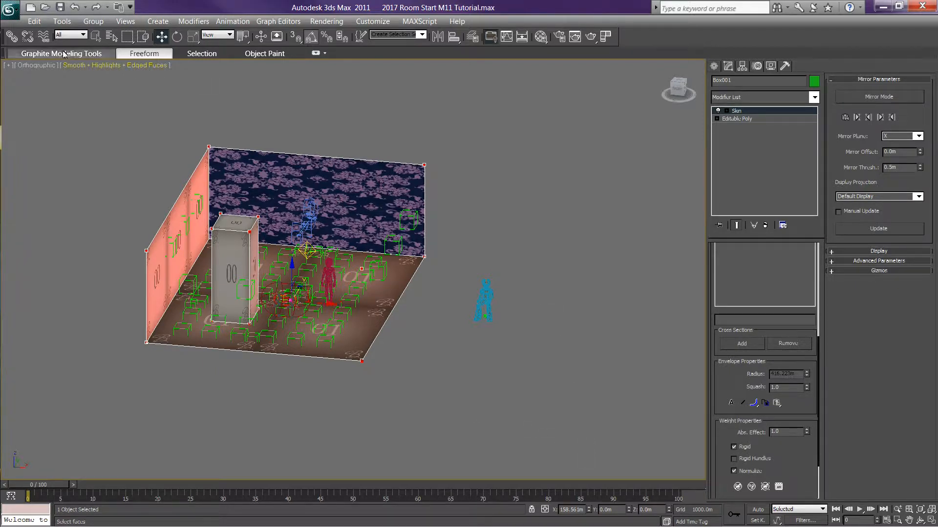
pyautogui.click(11, 8)
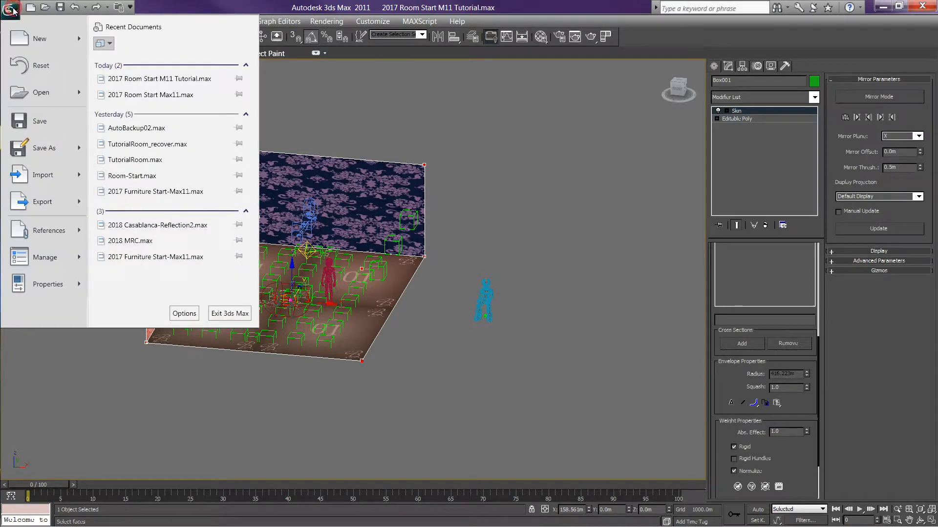
pyautogui.click(74, 202)
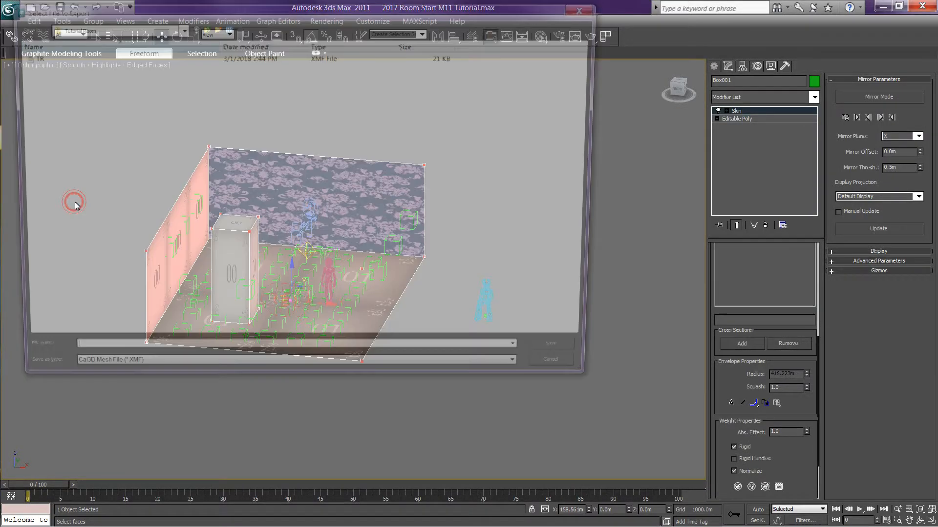
pyautogui.click(571, 377)
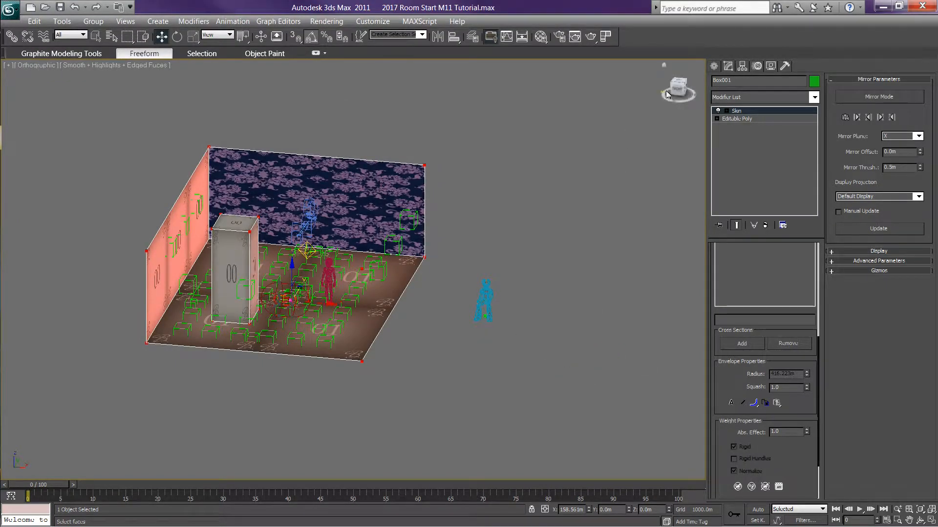
# Step: Select the Root bone at the room's centre by name from the scene's object list
pyautogui.moveTo(673, 90); pyautogui.dragTo(645, 111)
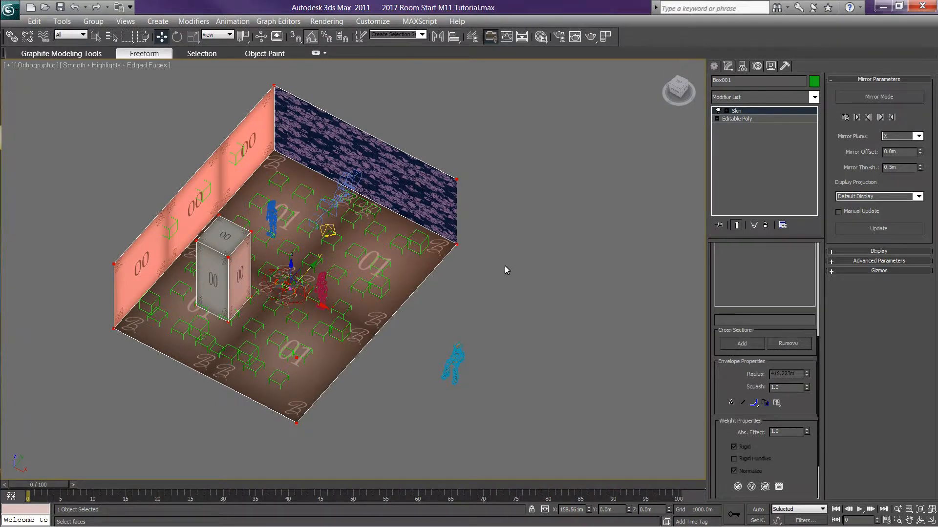
pyautogui.scroll(5, 436, 307)
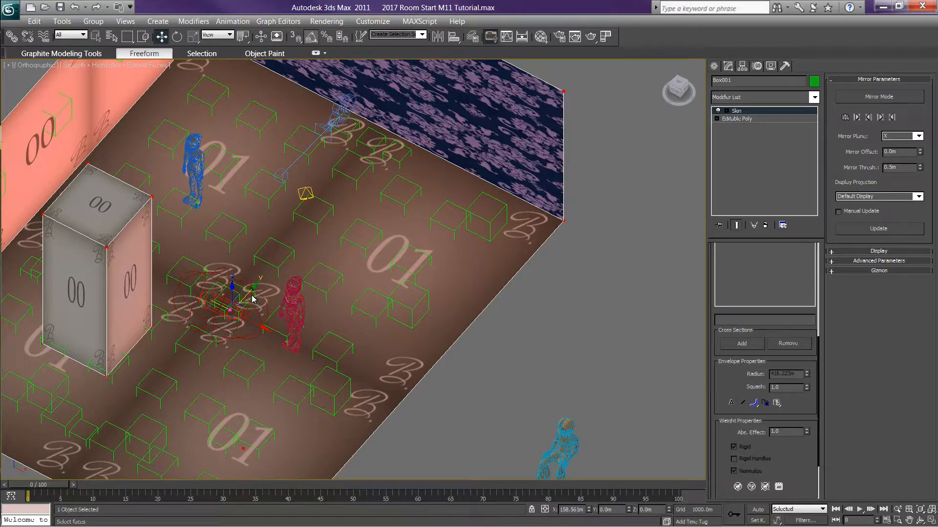
pyautogui.press('h')
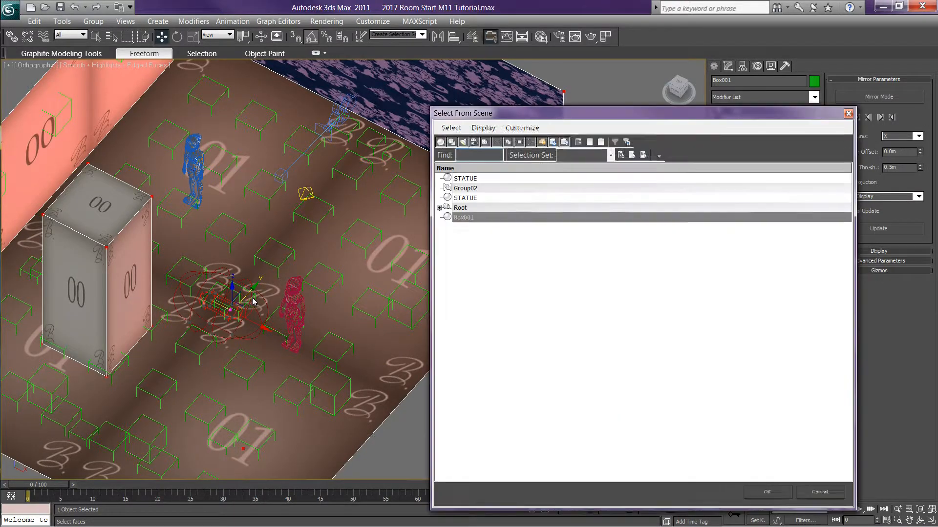
pyautogui.click(465, 208)
pyautogui.click(766, 492)
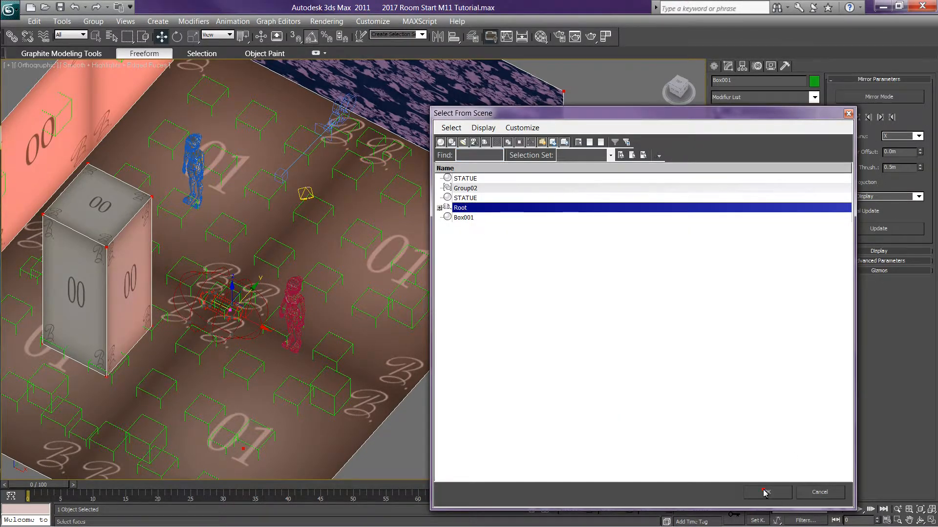
pyautogui.click(10, 8)
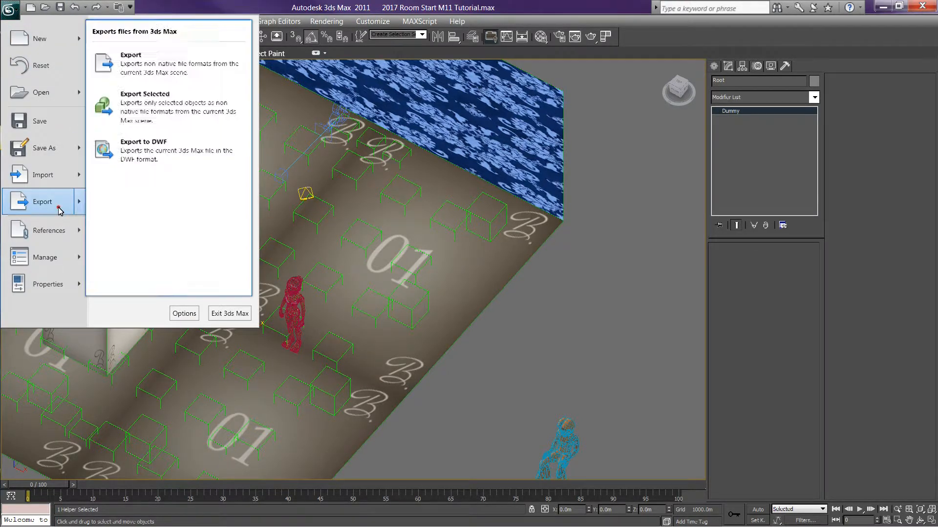
pyautogui.click(65, 204)
pyautogui.click(167, 360)
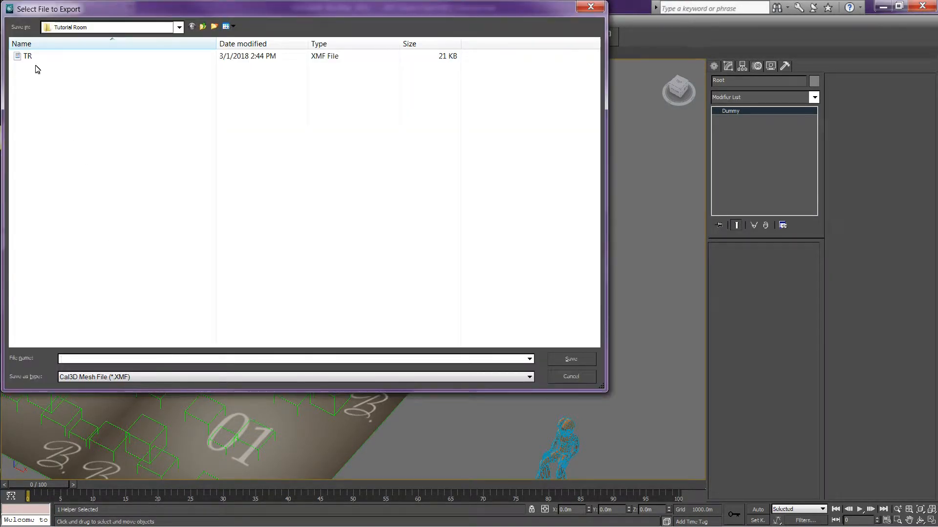
pyautogui.click(85, 377)
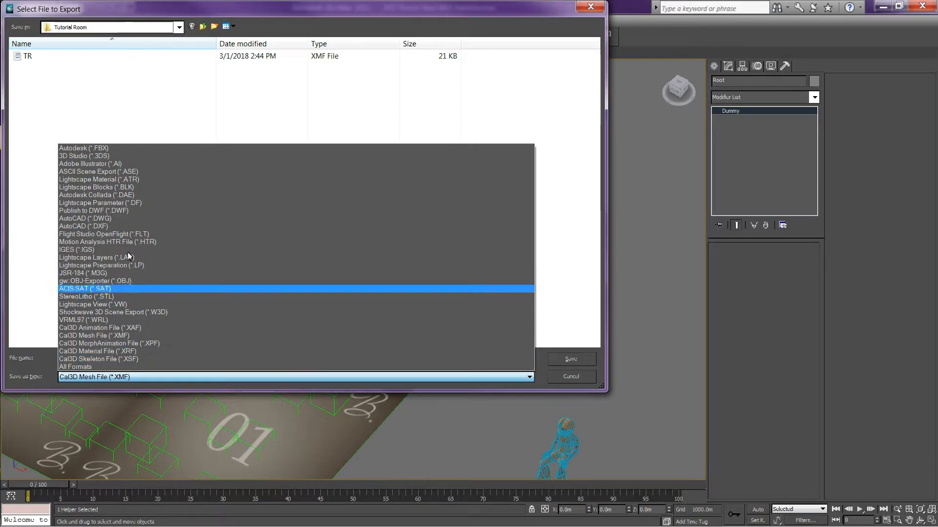
pyautogui.click(134, 363)
pyautogui.click(133, 361)
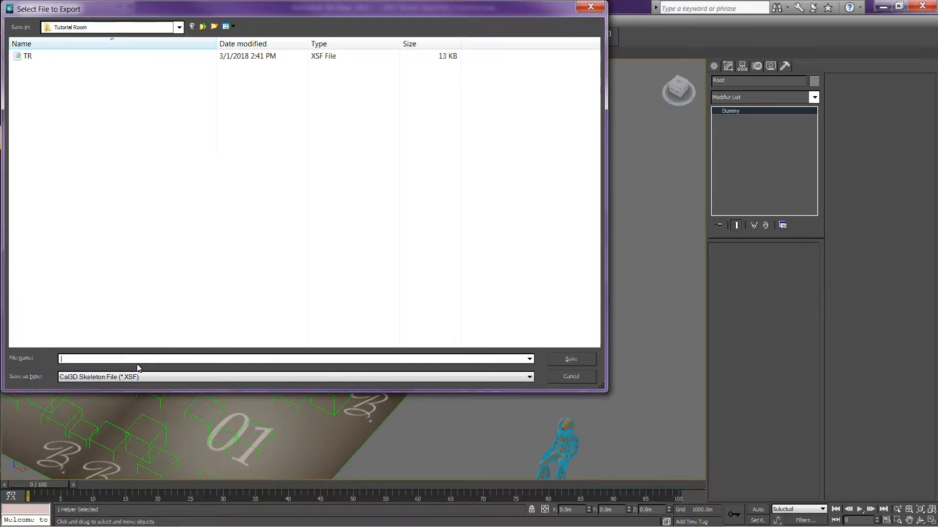
pyautogui.write('TR')
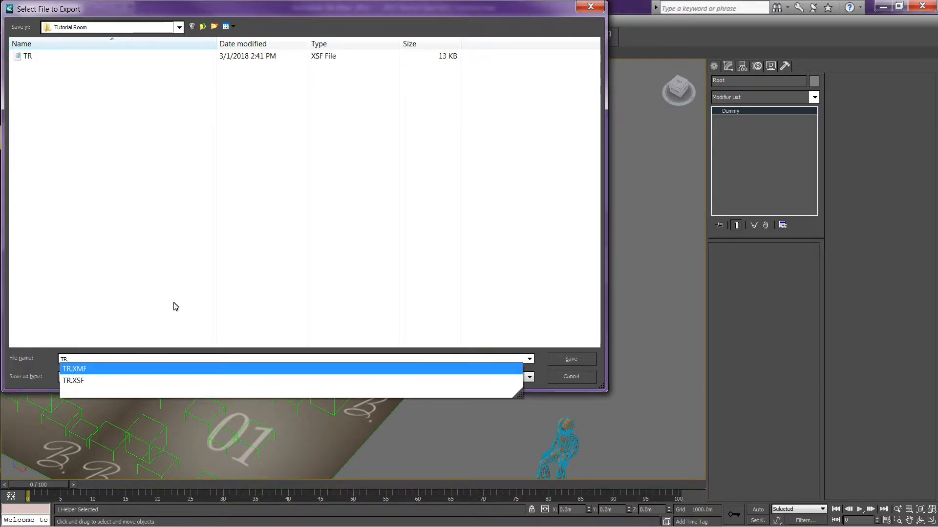
pyautogui.click(173, 303)
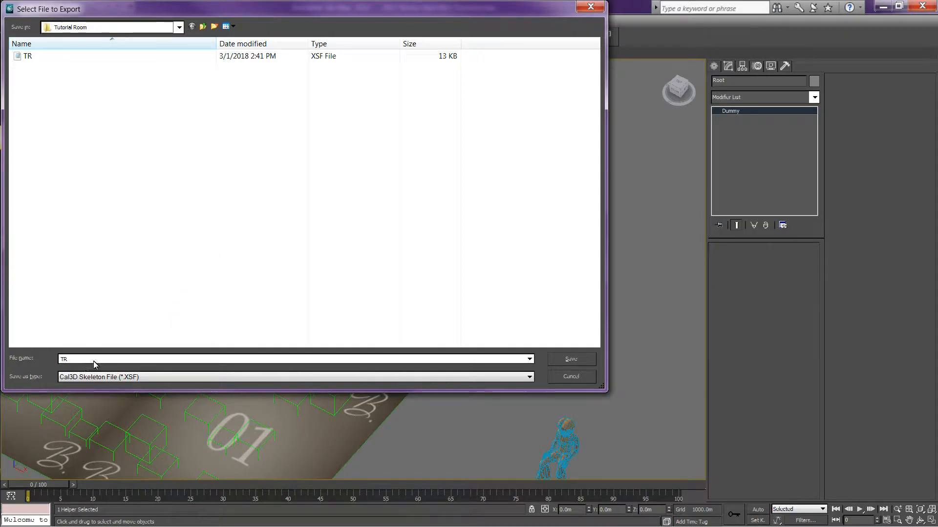
pyautogui.click(571, 360)
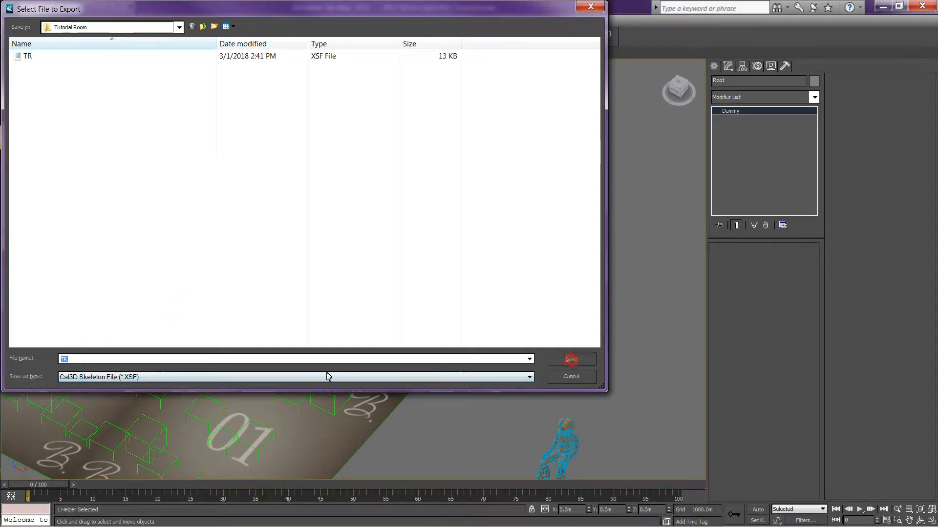
pyautogui.click(520, 311)
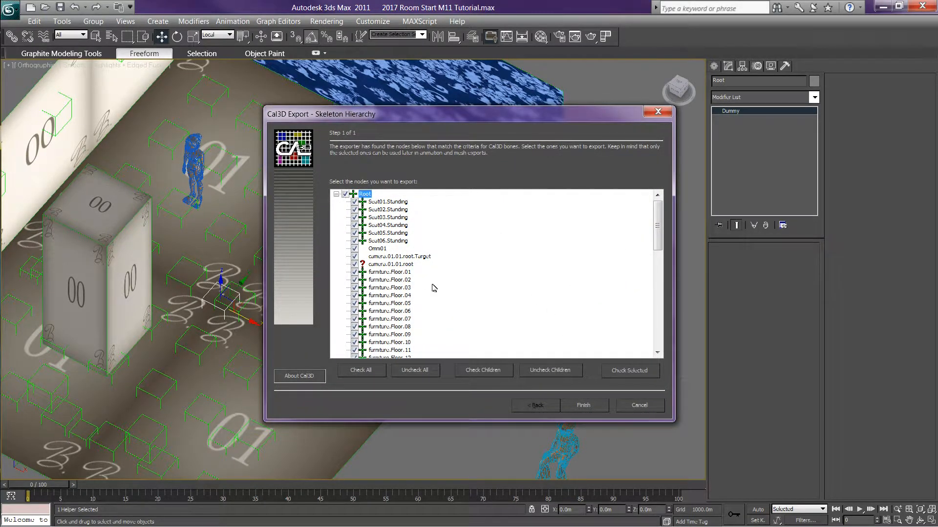
pyautogui.scroll(-13, 482, 285)
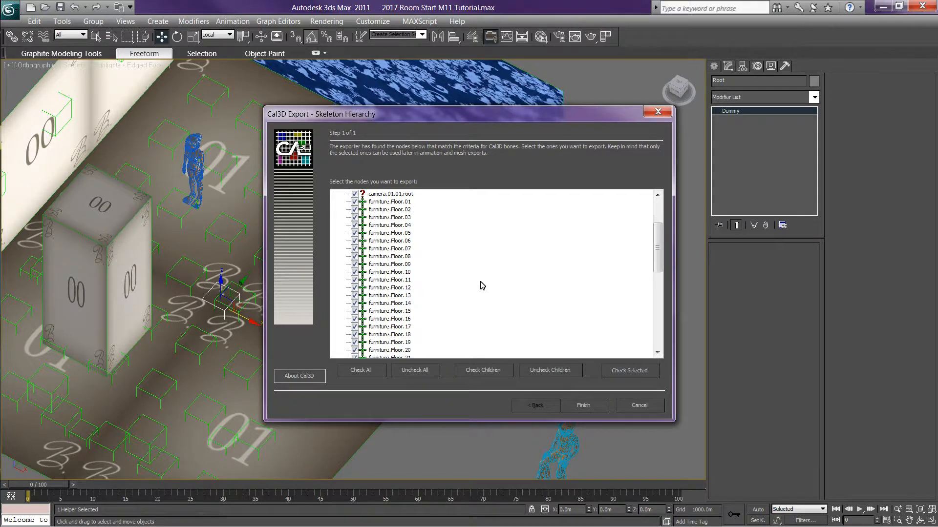
pyautogui.scroll(3, 475, 248)
pyautogui.scroll(-3, 474, 256)
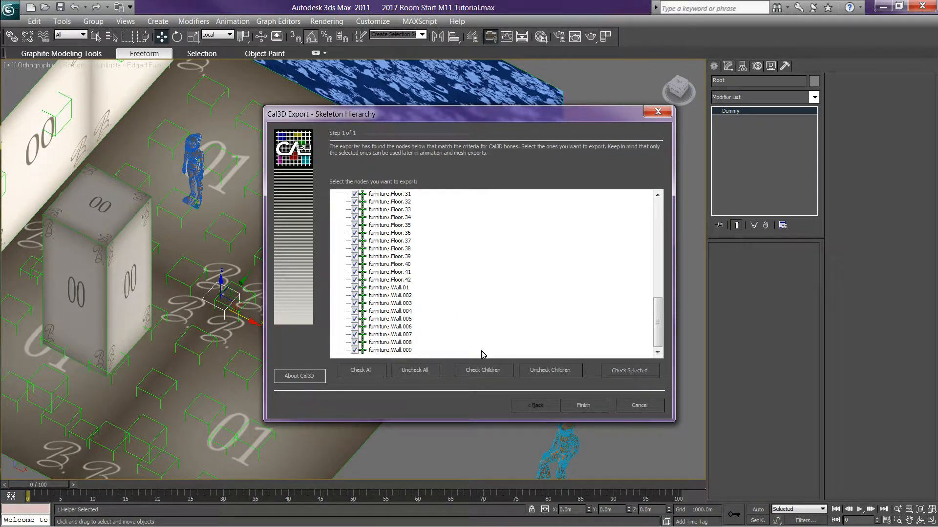
pyautogui.click(644, 409)
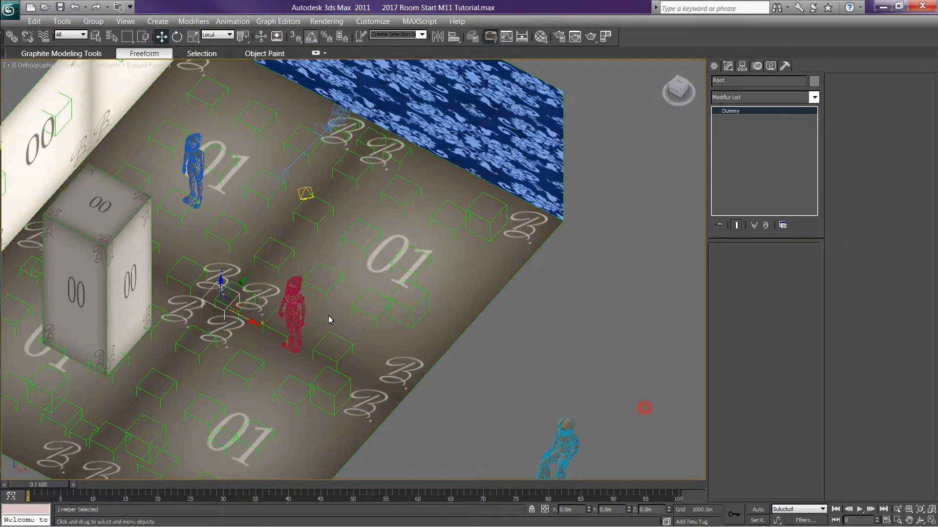
# Step: Select all nine wall furniture nodes, furniture.Wall.01 through furniture.Wall.009, by name from the scene's object list
pyautogui.click(528, 339)
pyautogui.moveTo(325, 163); pyautogui.dragTo(415, 203, button='middle')
pyautogui.scroll(-3, 415, 205)
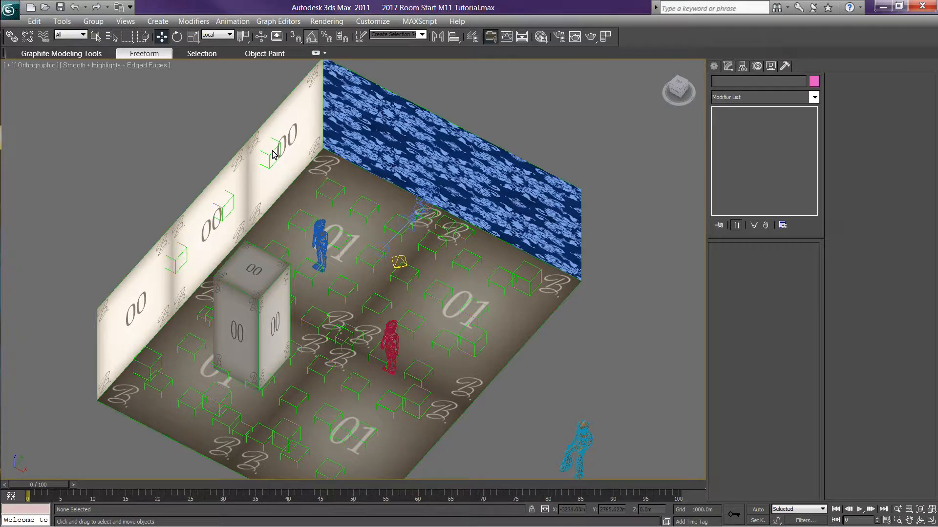
pyautogui.click(273, 154)
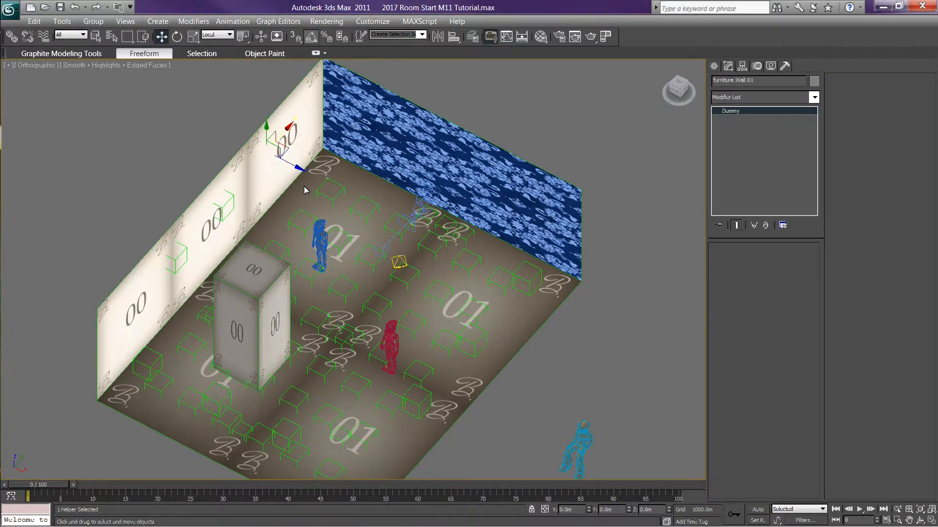
pyautogui.press('h')
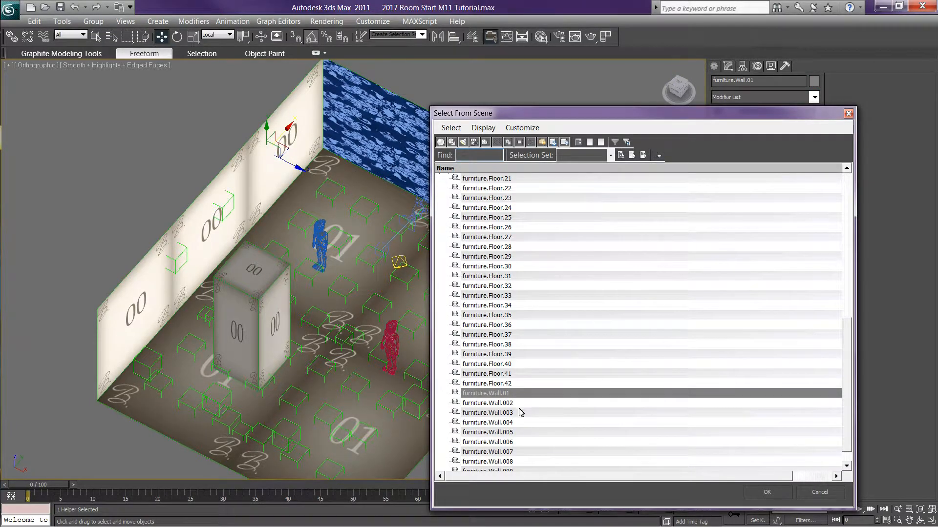
pyautogui.click(520, 451)
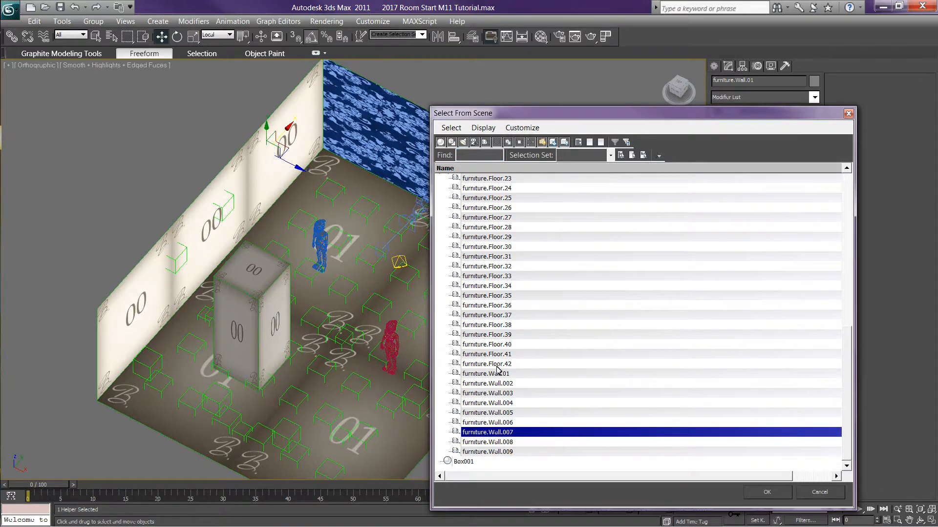
pyautogui.click(500, 374)
pyautogui.keyDown('shift'); pyautogui.click(503, 452); pyautogui.keyUp('shift')
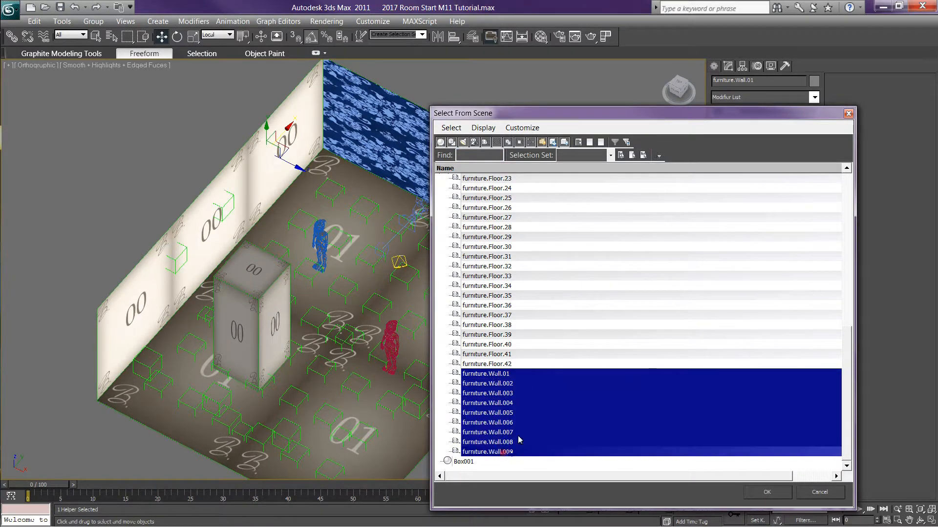
pyautogui.click(757, 494)
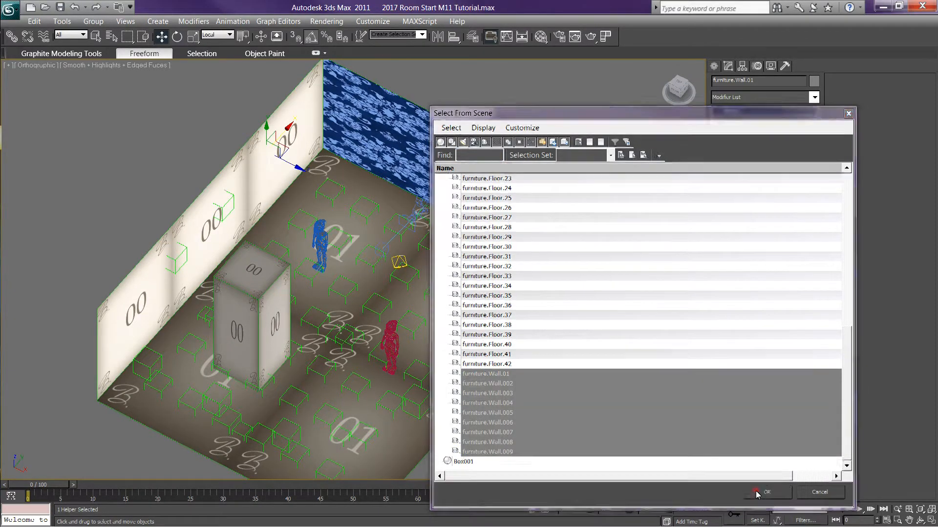
# Step: Rename the selected wall nodes with the base name "furniture.Wall." and numbering from base number 1 in steps of 1
pyautogui.click(62, 21)
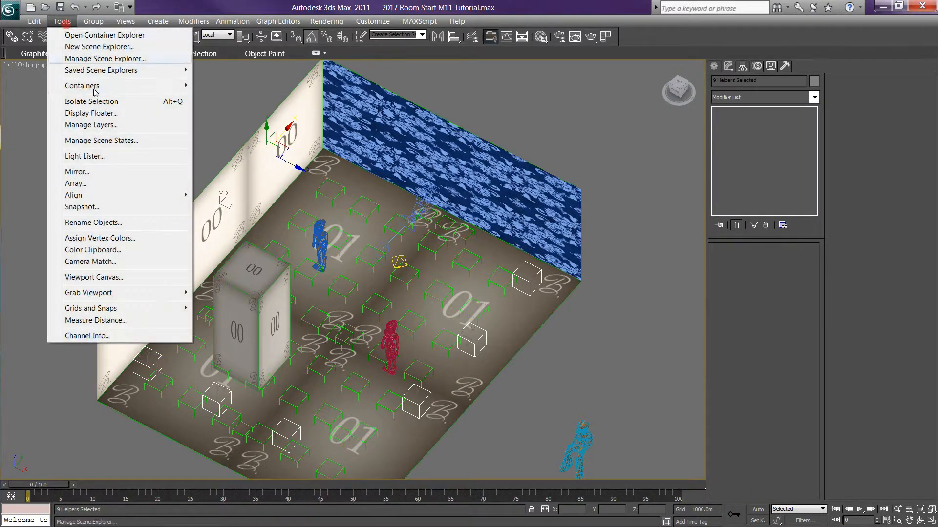
pyautogui.click(98, 223)
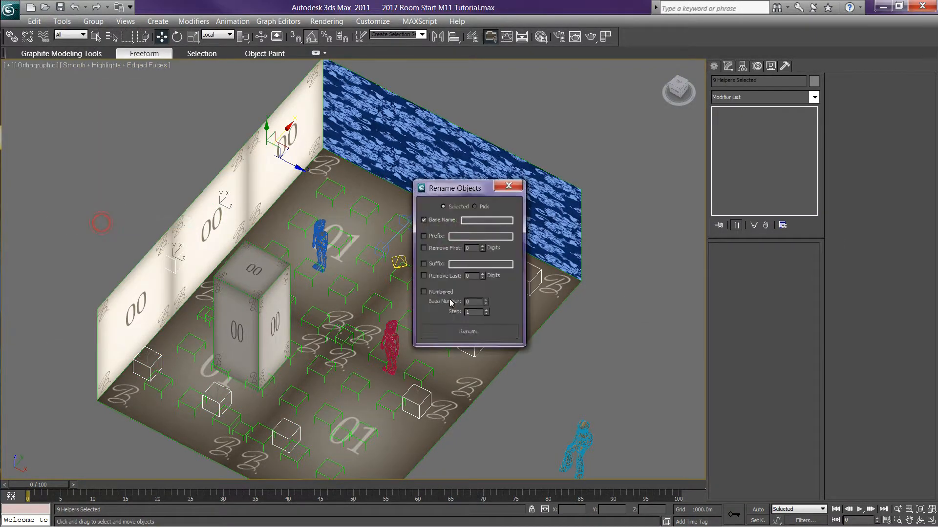
pyautogui.click(466, 221)
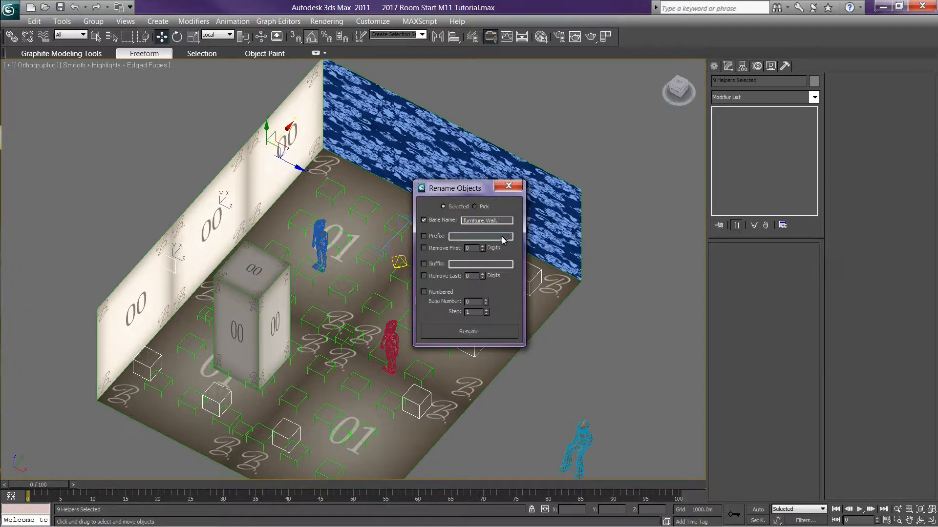
pyautogui.click(424, 292)
pyautogui.write('1')
pyautogui.click(480, 332)
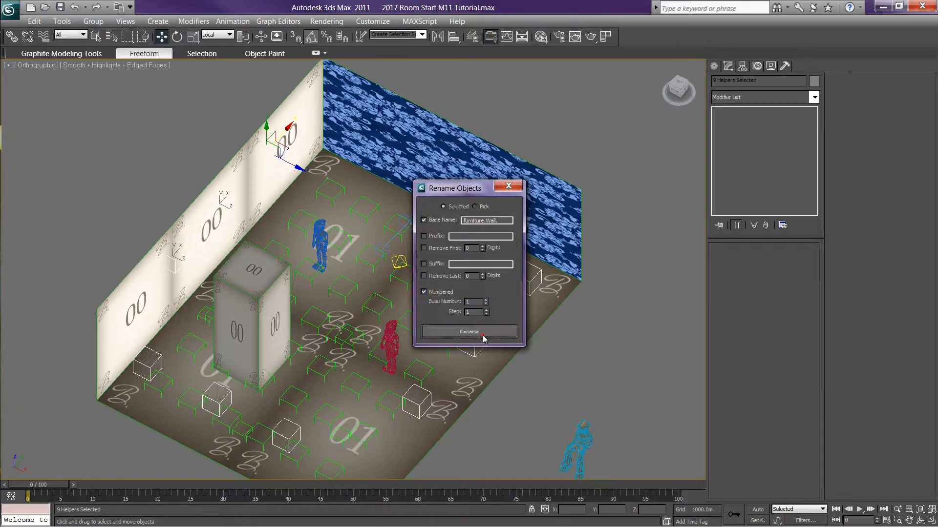
pyautogui.click(509, 185)
# Step: Check the names of the wall furniture nodes in the scene's object list and clear the selection
pyautogui.press('h')
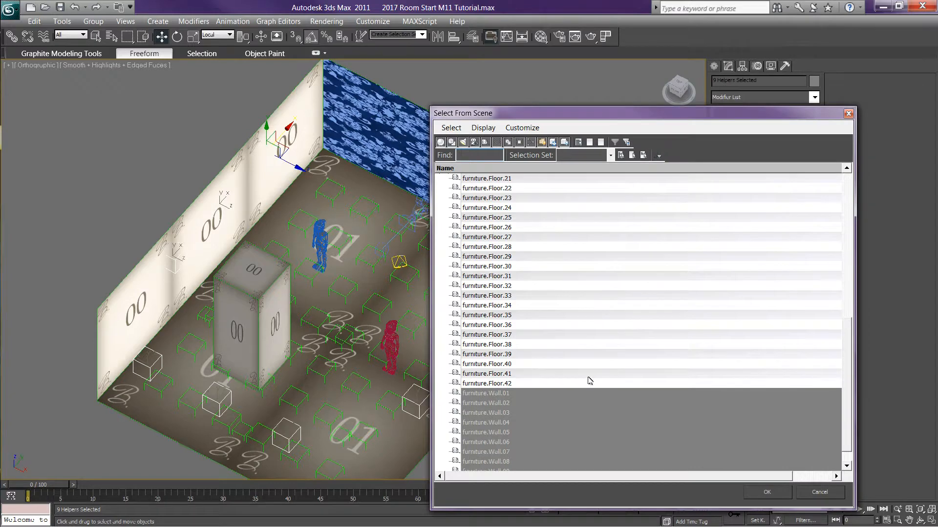
pyautogui.click(545, 432)
pyautogui.scroll(-1, 547, 435)
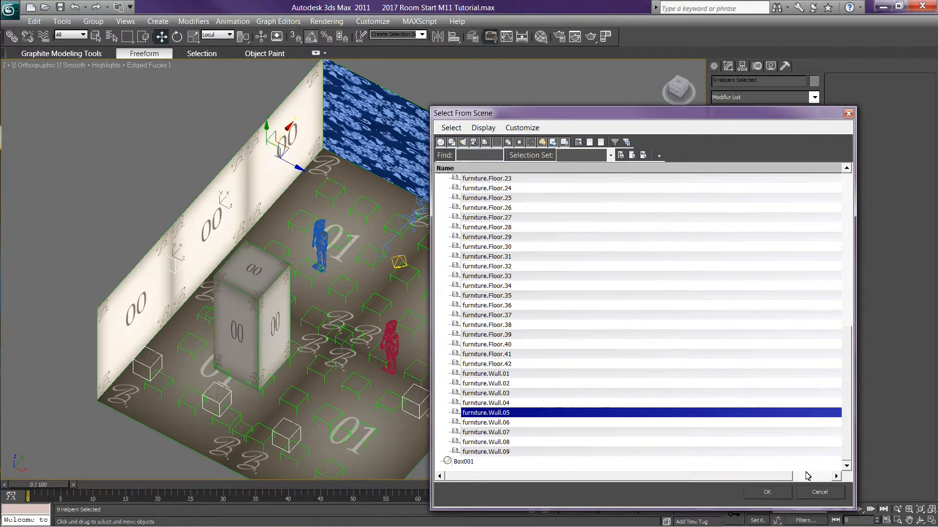
pyautogui.click(773, 496)
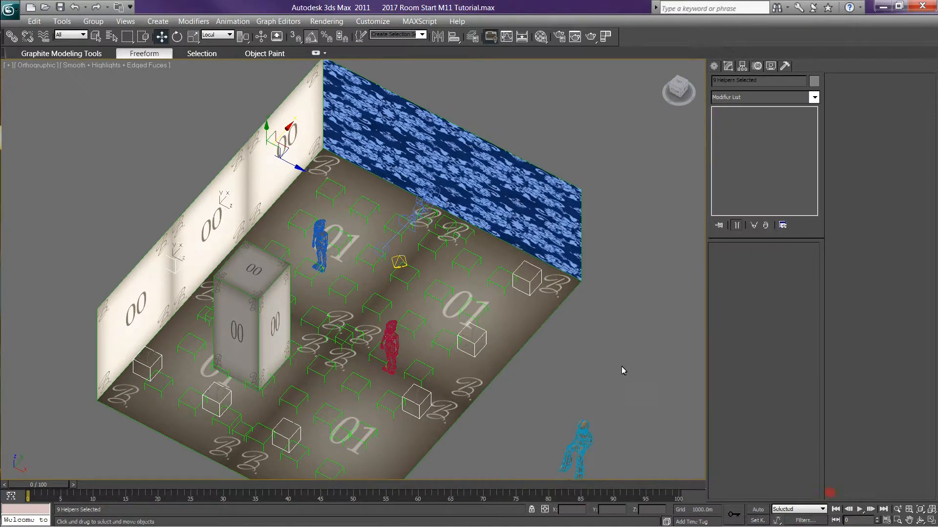
pyautogui.click(627, 329)
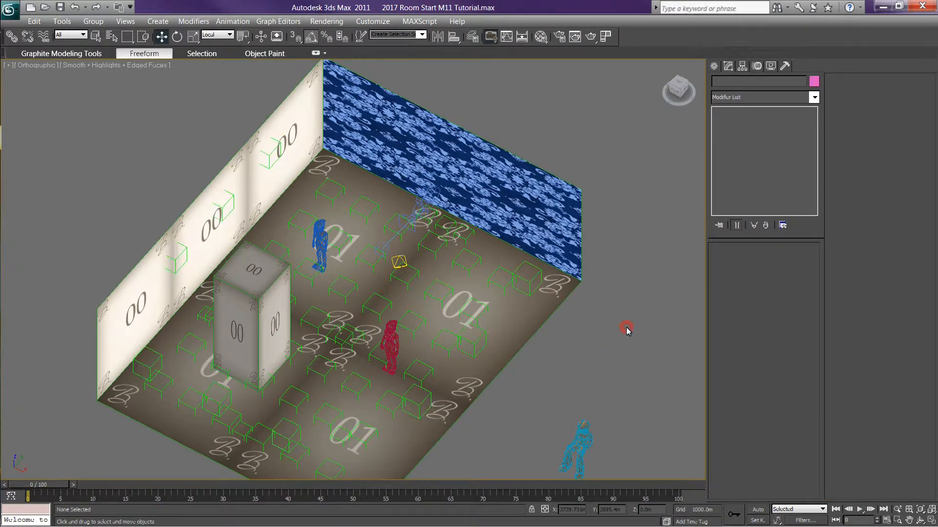
# Step: Select the Root node at the room's centre and start an export as Cal3D Skeleton File (*.XSF)
pyautogui.click(349, 336)
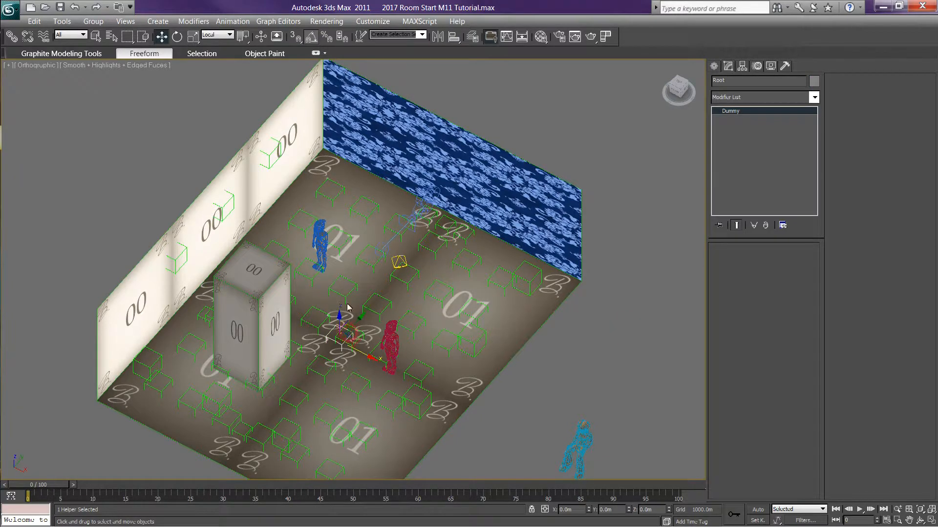
pyautogui.click(8, 8)
pyautogui.click(34, 203)
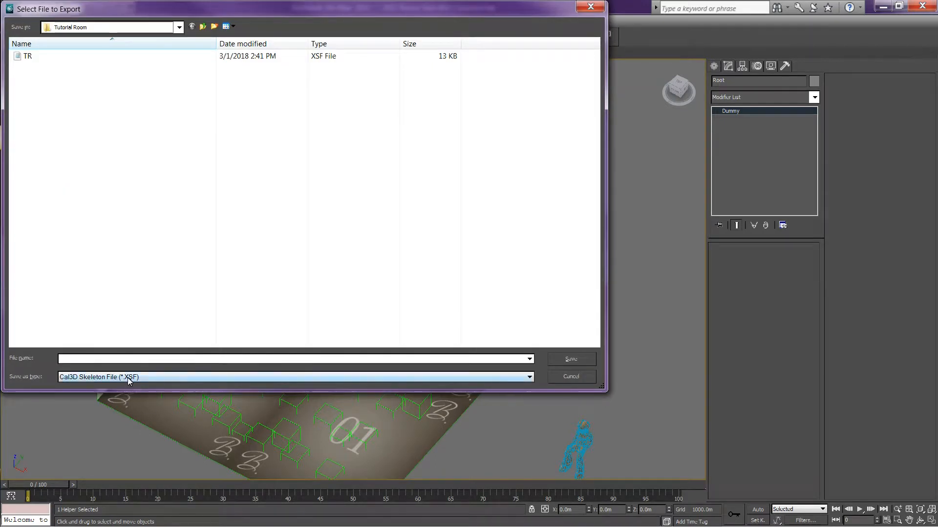
pyautogui.click(108, 377)
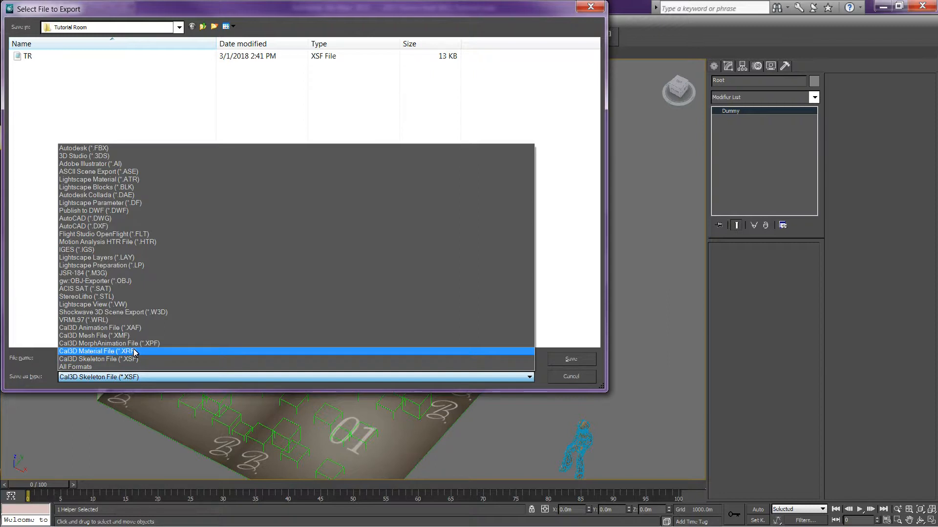
pyautogui.click(140, 360)
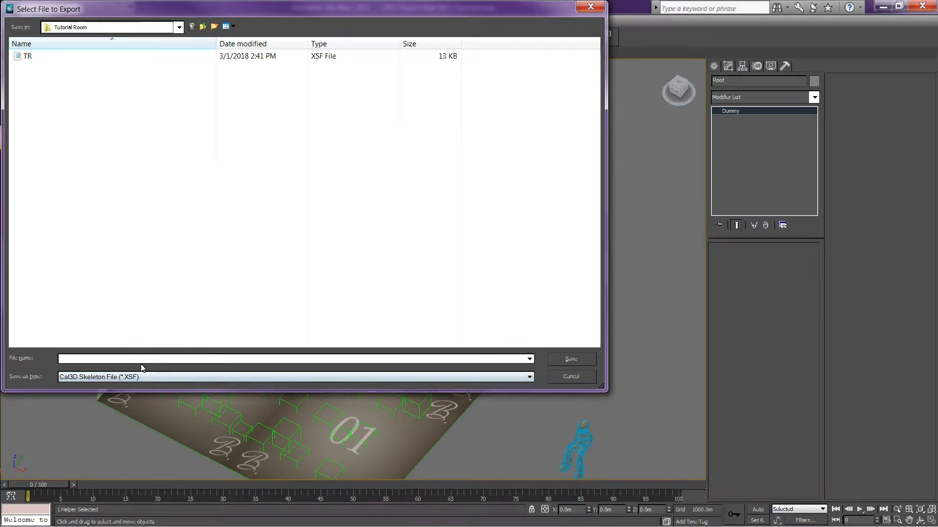
# Step: Name the skeleton export TR, replace the existing file in Tutorial Room, and finish exporting with all hierarchy nodes checked
pyautogui.click(151, 359)
pyautogui.write('TR')
pyautogui.click(230, 317)
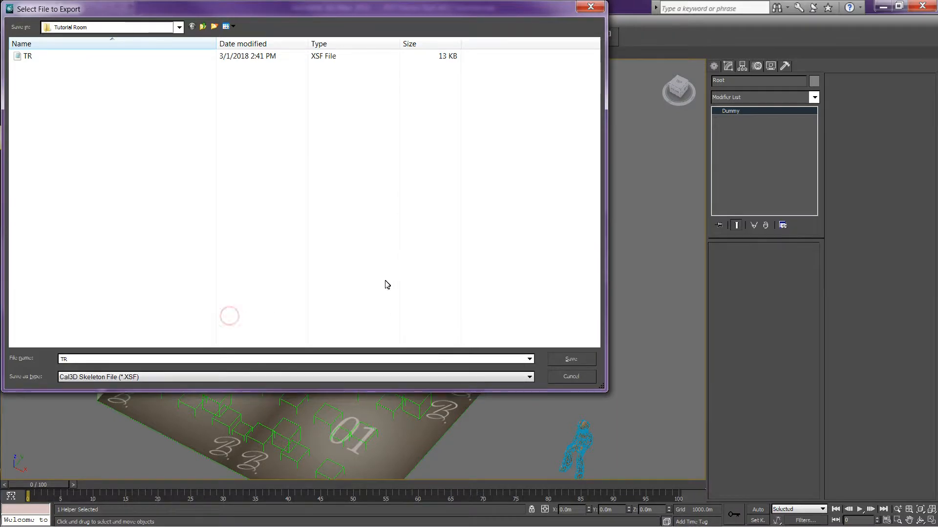
pyautogui.click(567, 359)
pyautogui.click(520, 310)
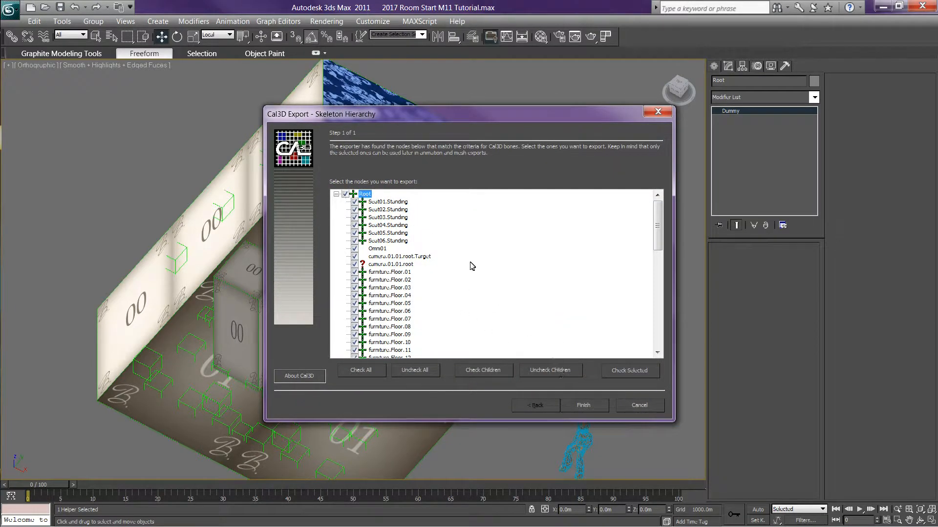
pyautogui.scroll(-13, 471, 264)
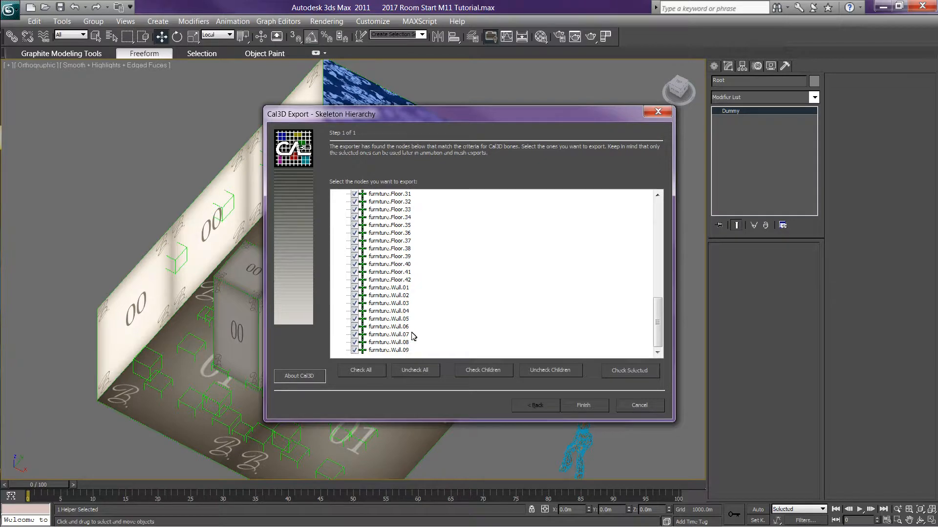
pyautogui.click(585, 406)
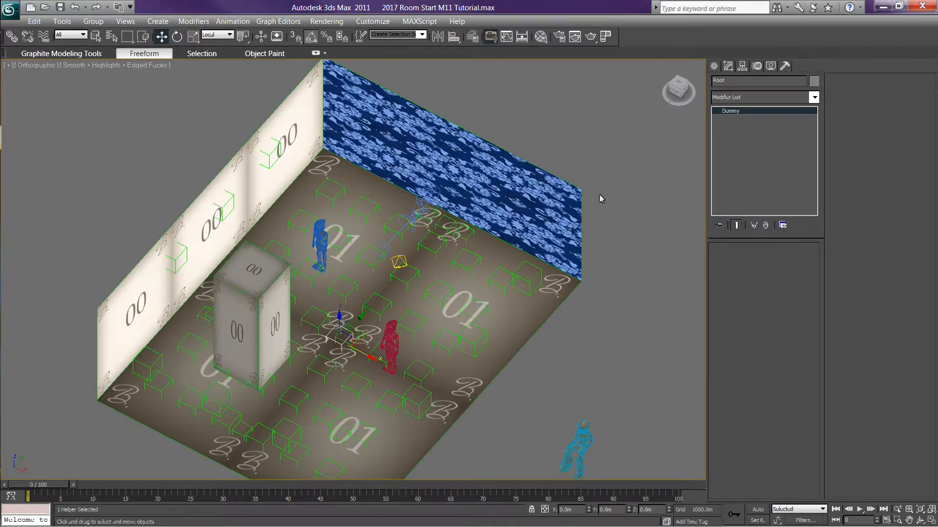
# Step: Select the room mesh Box001, enable Edit Envelopes on its Skin modifier, select all its vertices and review the Rigid weight setting
pyautogui.click(616, 209)
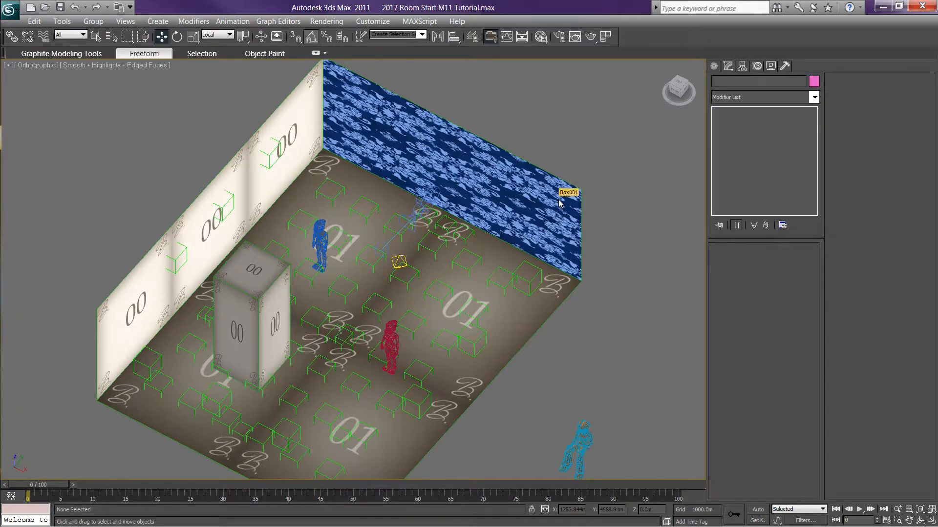
pyautogui.click(559, 204)
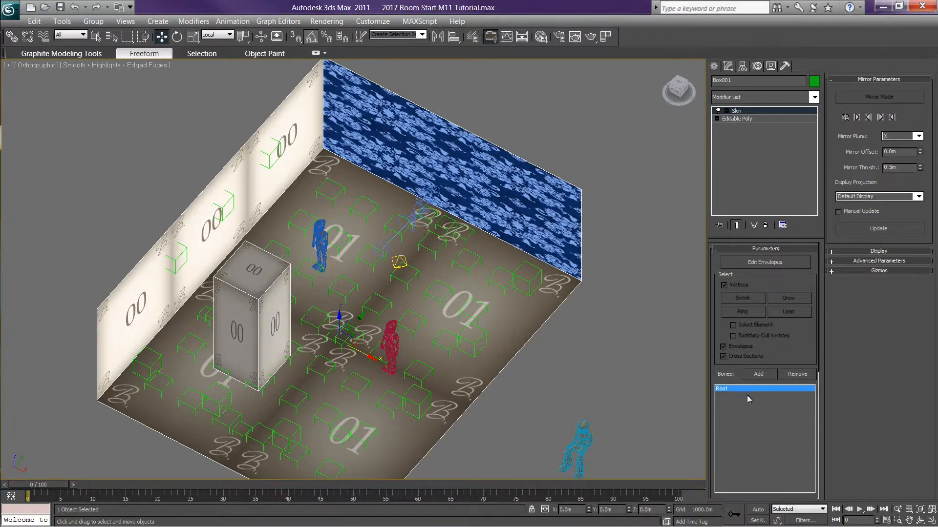
pyautogui.click(759, 265)
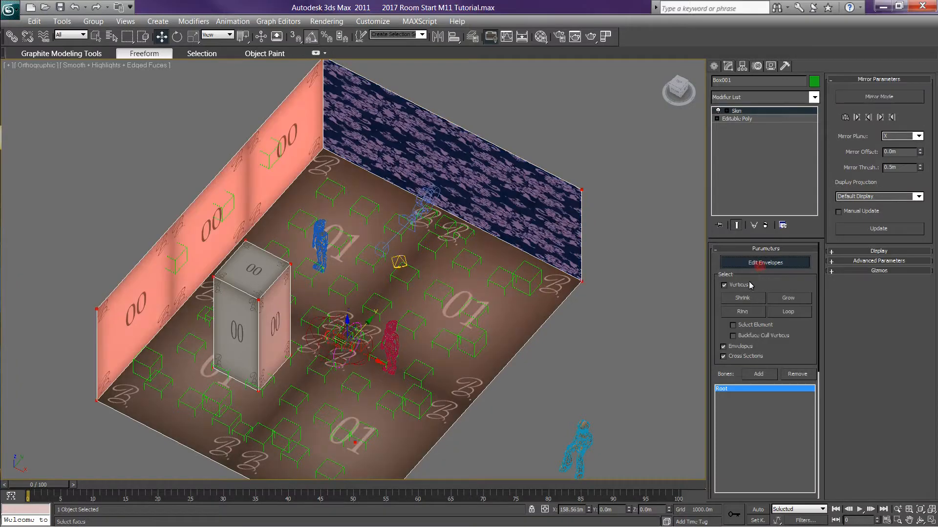
pyautogui.scroll(-2, 72, 209)
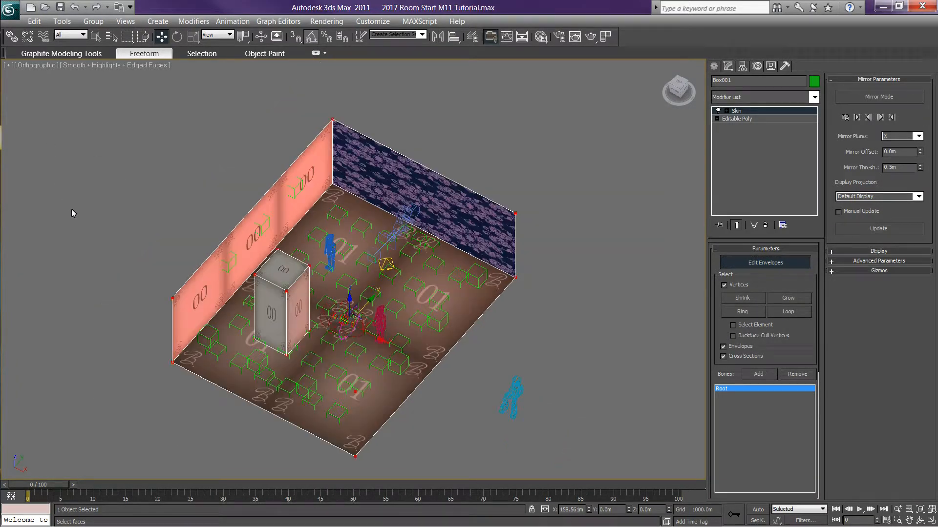
pyautogui.moveTo(91, 99); pyautogui.dragTo(563, 461)
pyautogui.moveTo(791, 350); pyautogui.dragTo(786, 215)
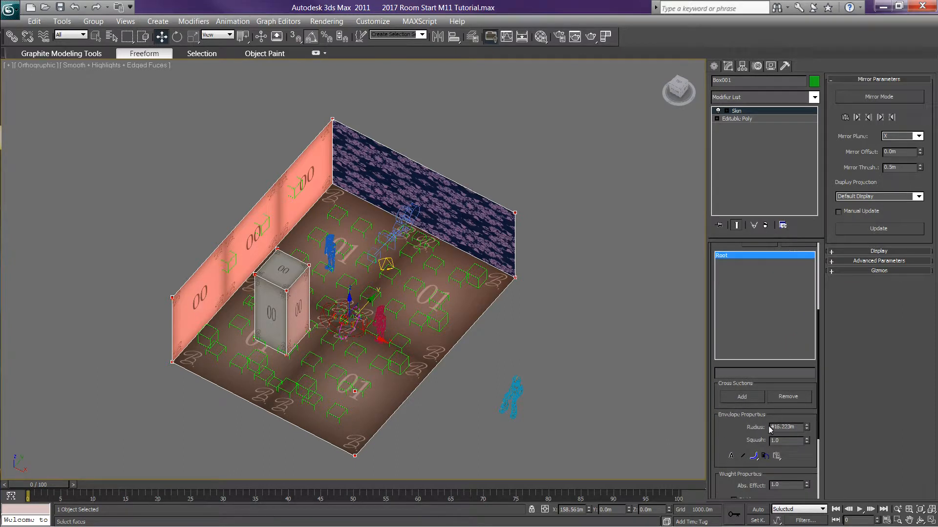
pyautogui.moveTo(731, 435); pyautogui.dragTo(734, 359)
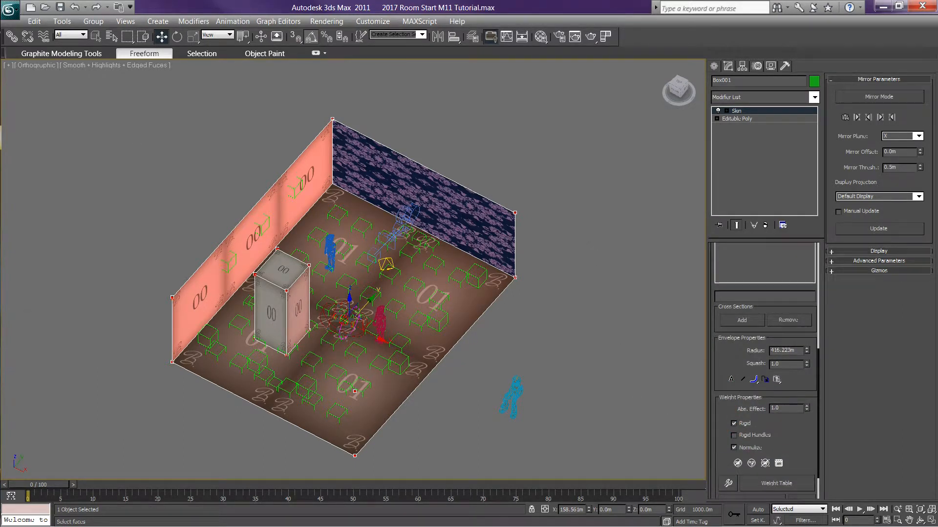
# Step: Export the room mesh as a Cal3D Mesh File (*.XMF) named TR in Tutorial Room, replacing the existing file
pyautogui.click(11, 9)
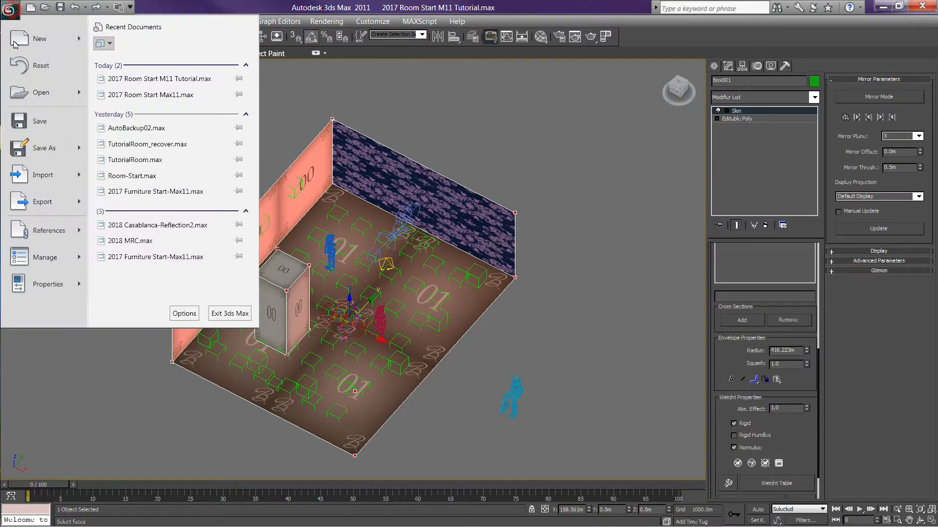
pyautogui.click(57, 200)
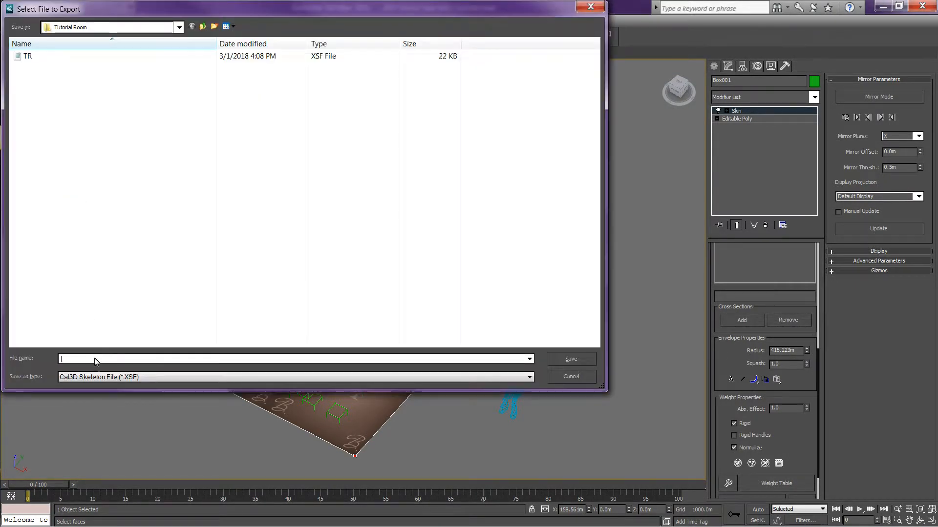
pyautogui.click(113, 379)
pyautogui.click(114, 380)
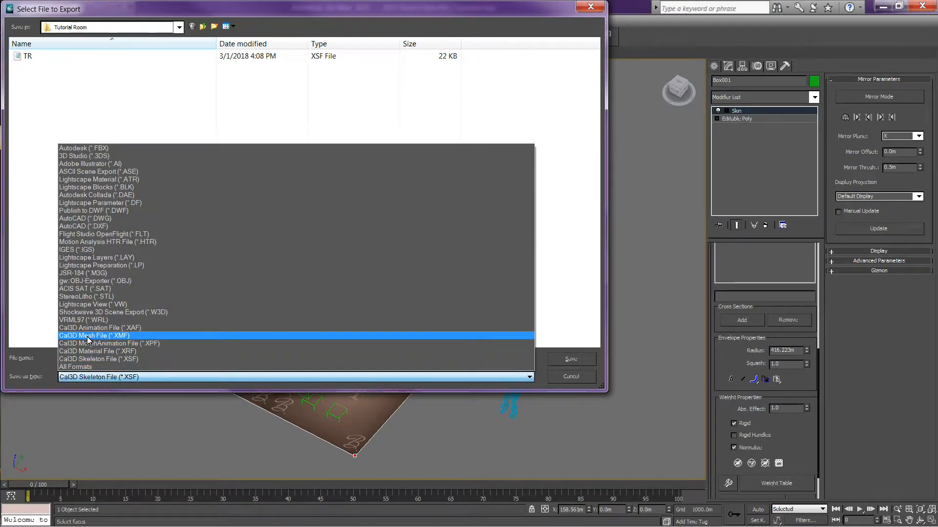
pyautogui.click(127, 337)
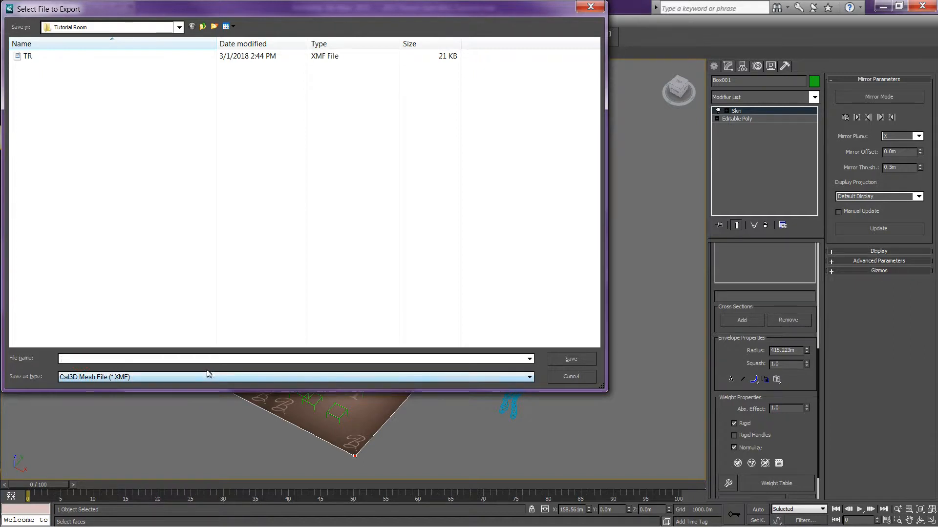
pyautogui.write('TR')
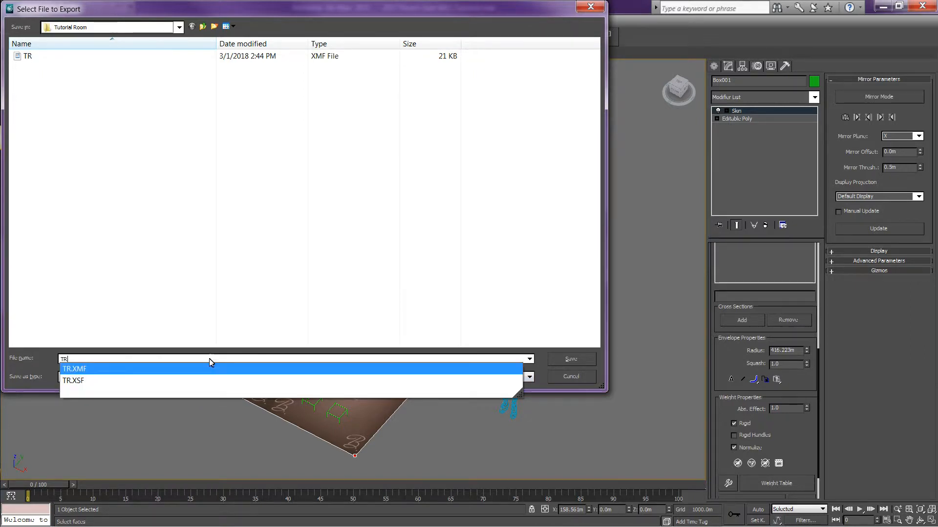
pyautogui.click(218, 297)
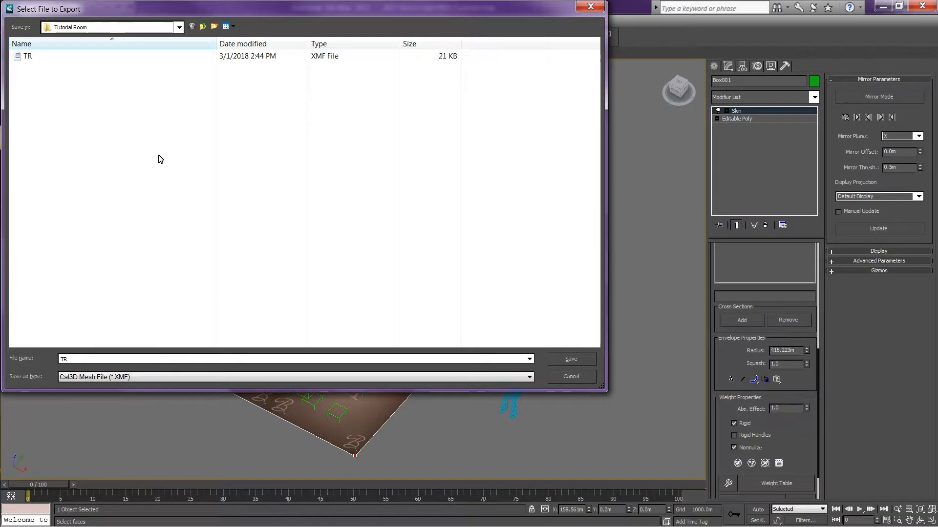
pyautogui.click(24, 57)
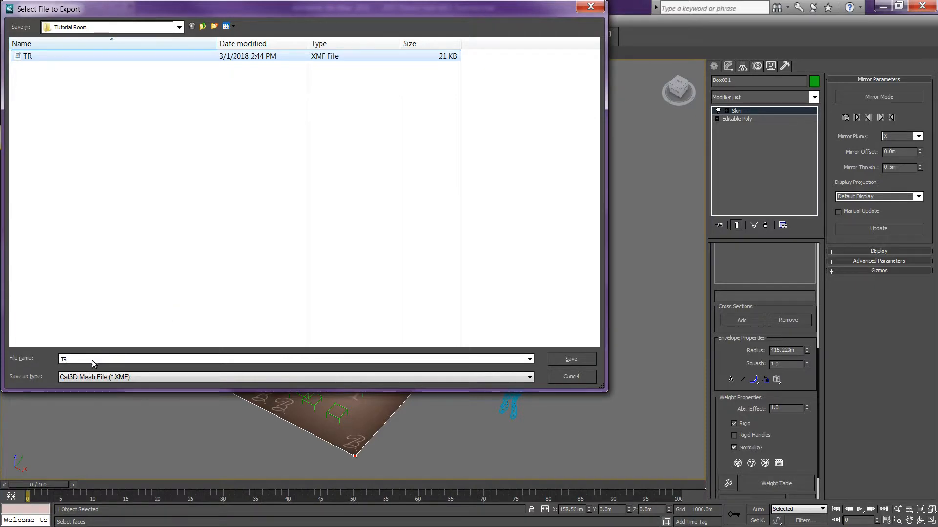
pyautogui.click(569, 360)
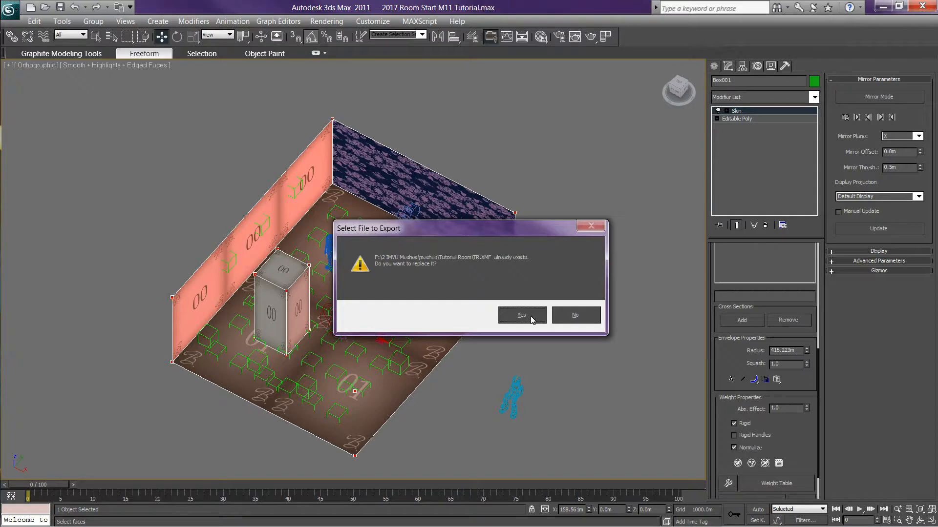
pyautogui.click(531, 316)
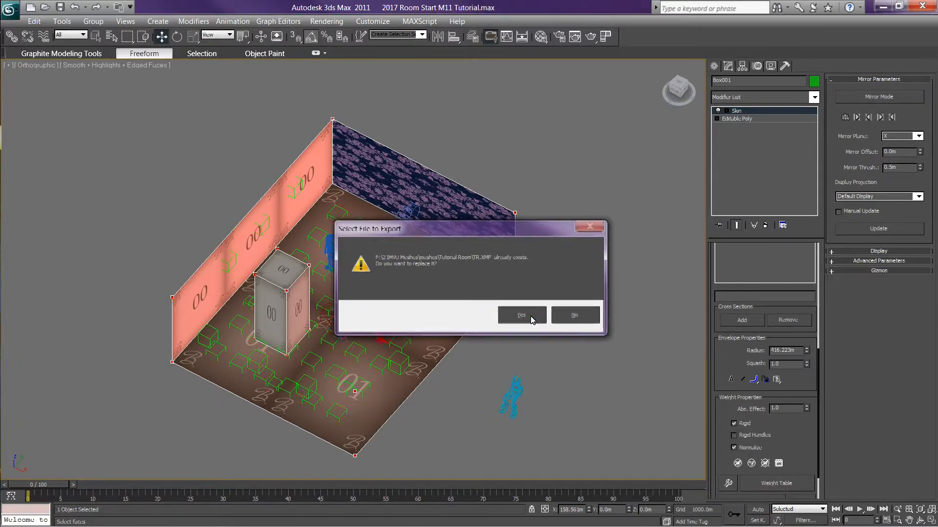
# Step: Assign TR.XSF as the corresponding skeleton and finish the mesh export with 999 bones per vertex, without progressive meshes or a spring system
pyautogui.moveTo(462, 118); pyautogui.dragTo(269, 92)
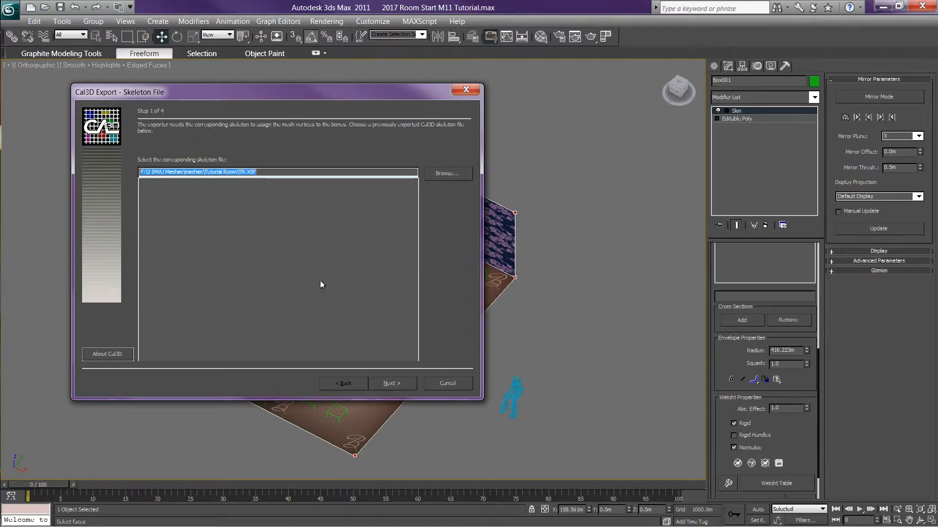
pyautogui.click(447, 175)
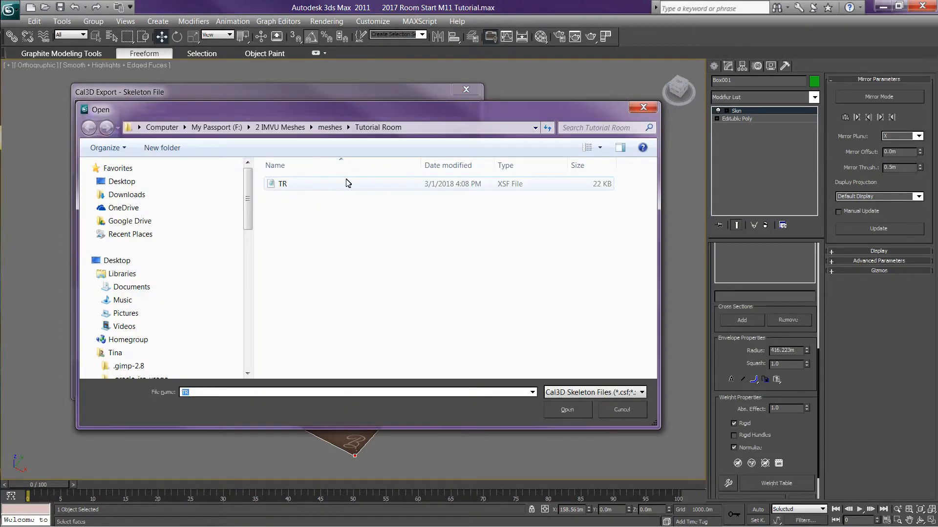
pyautogui.doubleClick(273, 184)
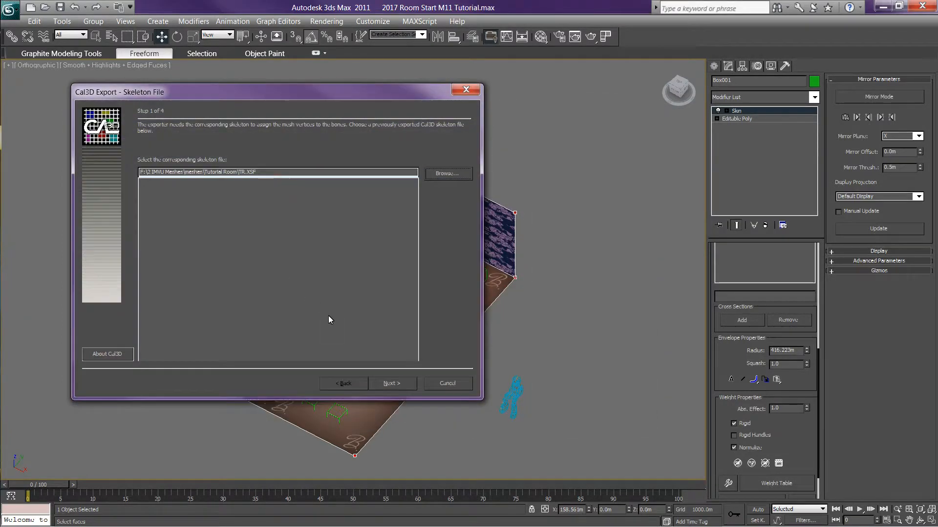
pyautogui.click(396, 385)
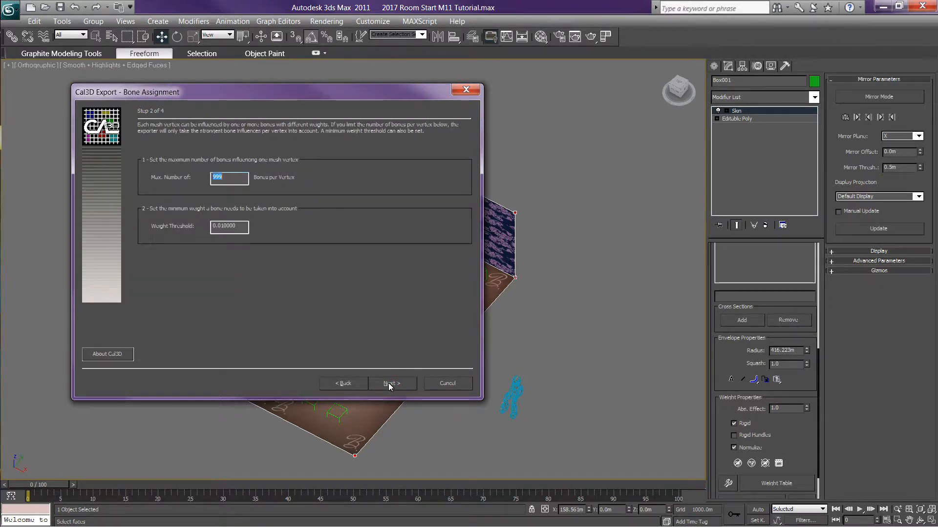
pyautogui.click(388, 383)
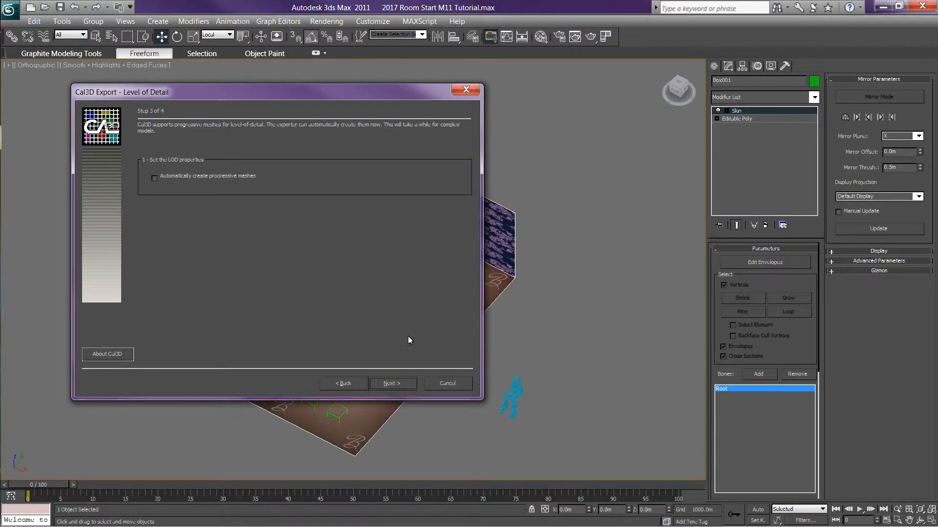
pyautogui.click(393, 384)
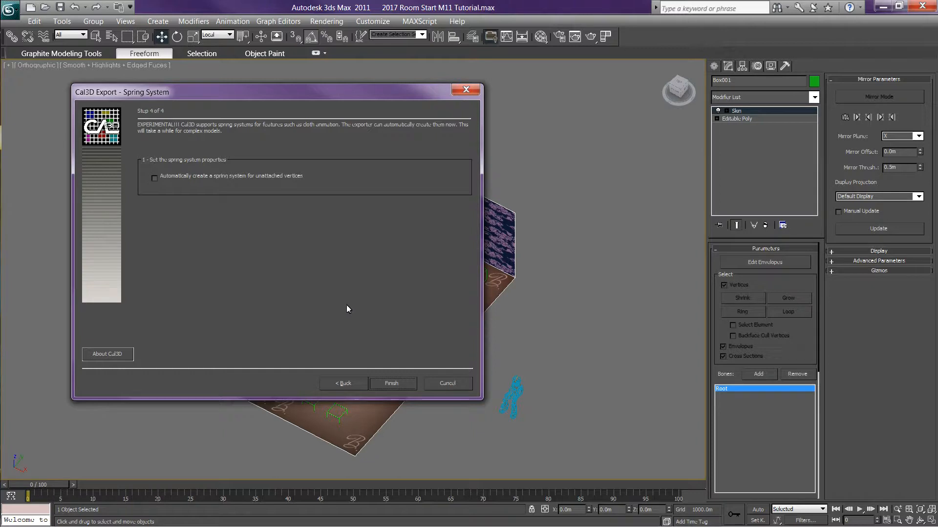
pyautogui.click(392, 383)
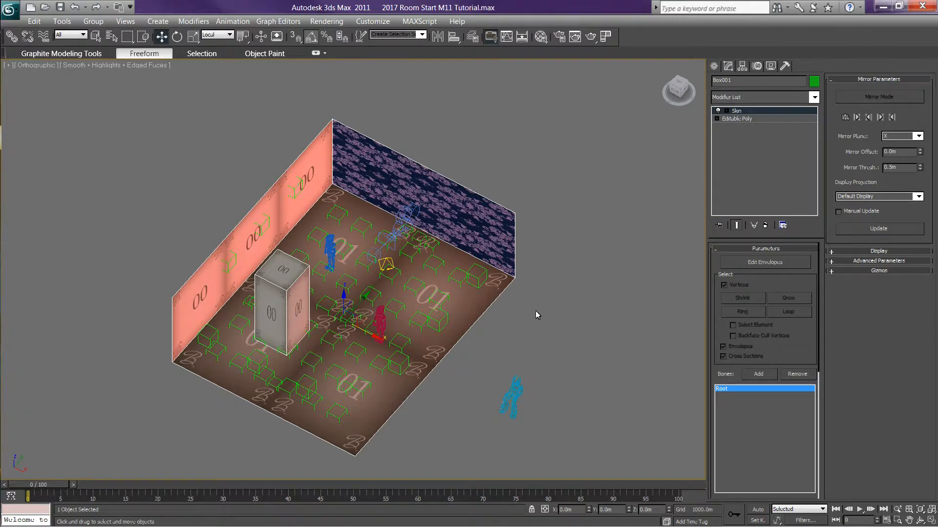
# Step: Switch to IMVU's Create page and derive a new Room product from parent product 512
pyautogui.click(883, 7)
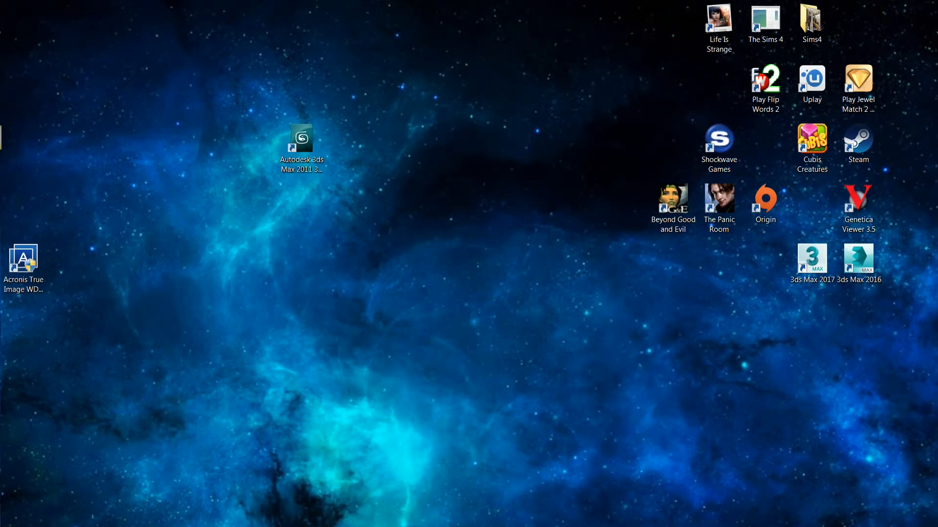
pyautogui.hotkey('alt', 'Tab')
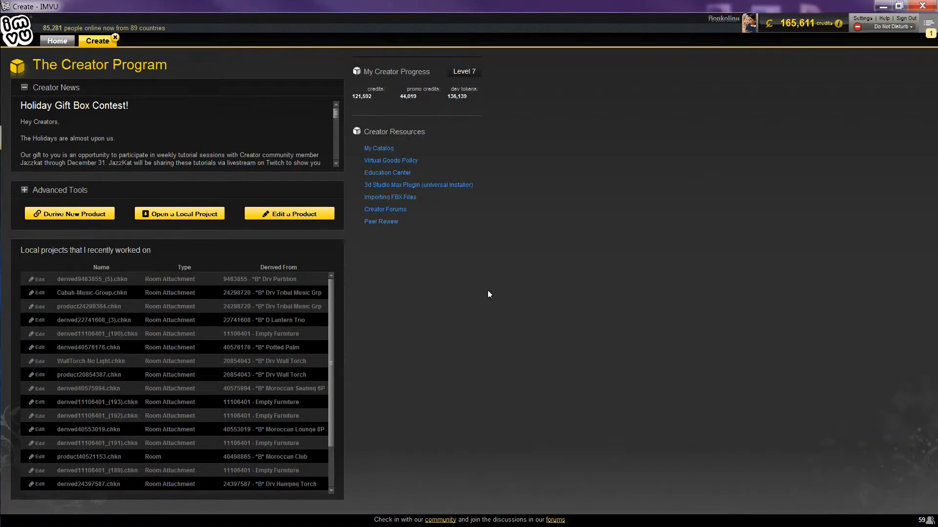
pyautogui.click(80, 214)
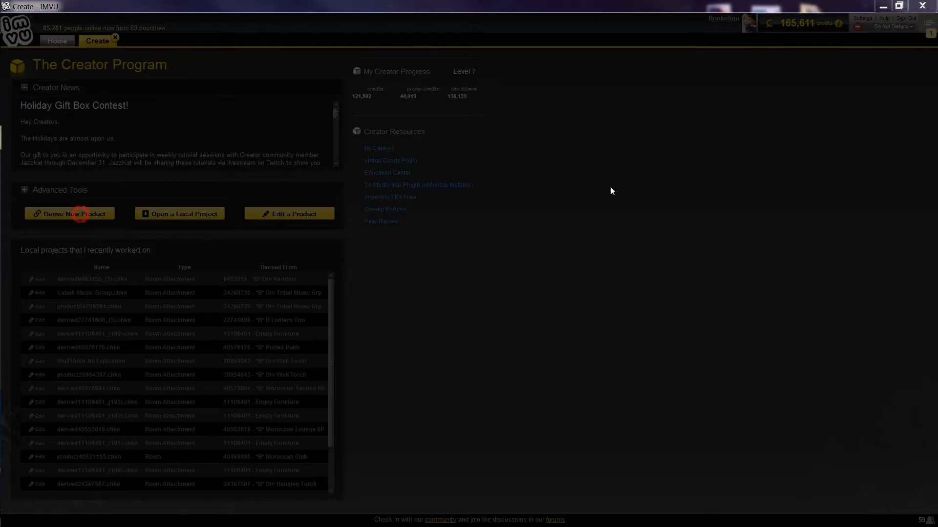
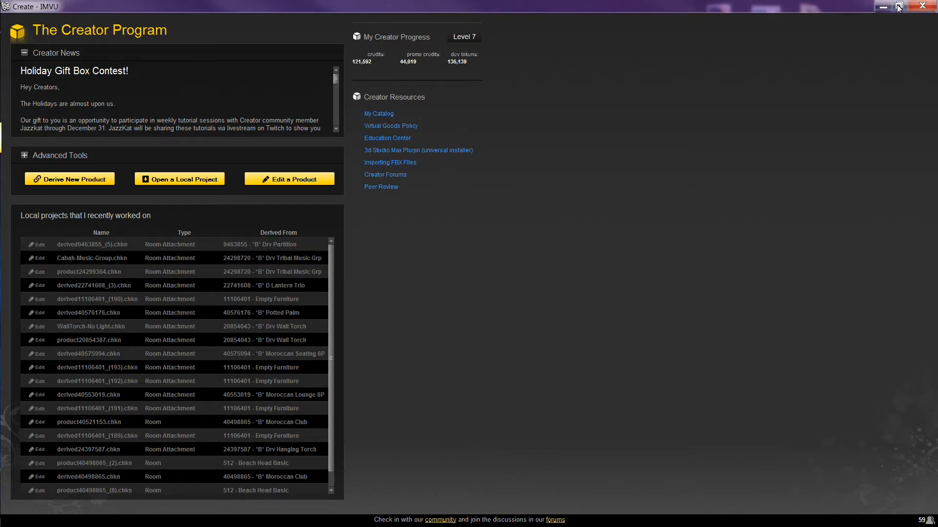
pyautogui.click(898, 7)
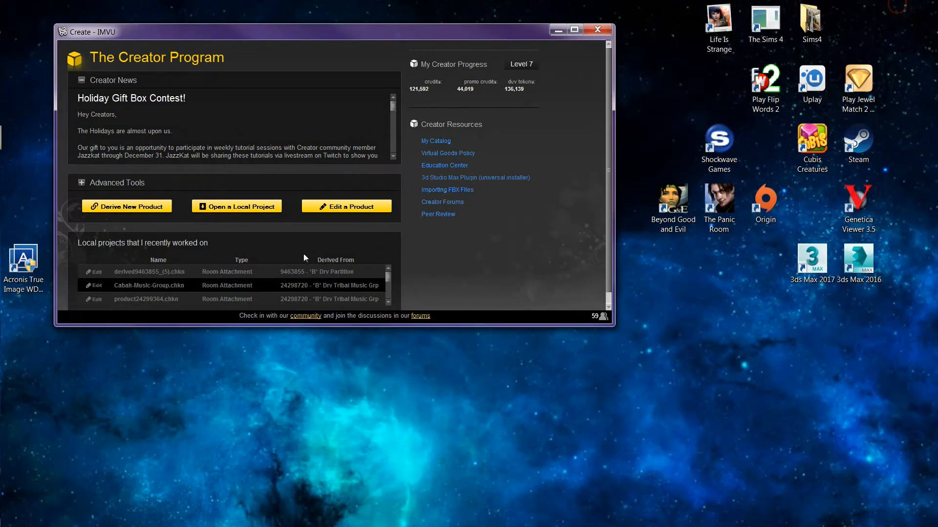
pyautogui.click(574, 31)
pyautogui.click(63, 175)
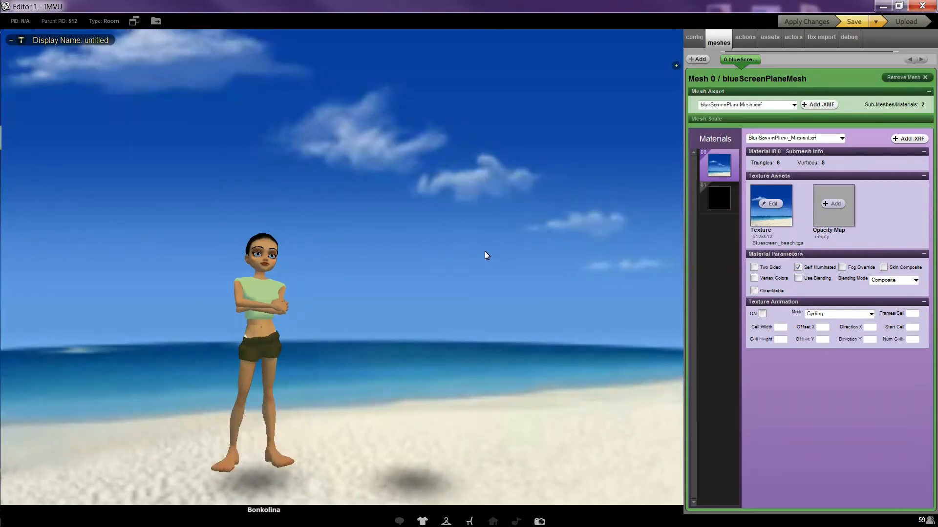
# Step: Replace the room product's skeleton with TR.XSF from the Tutorial Room folder under 2 IMVU Meshes, meshes
pyautogui.moveTo(381, 248)
pyautogui.mouseDown()
pyautogui.moveTo(403, 272)
pyautogui.moveTo(356, 262)
pyautogui.moveTo(368, 259)
pyautogui.moveTo(331, 265)
pyautogui.moveTo(387, 273)
pyautogui.mouseUp()
pyautogui.scroll(-5, 397, 271)
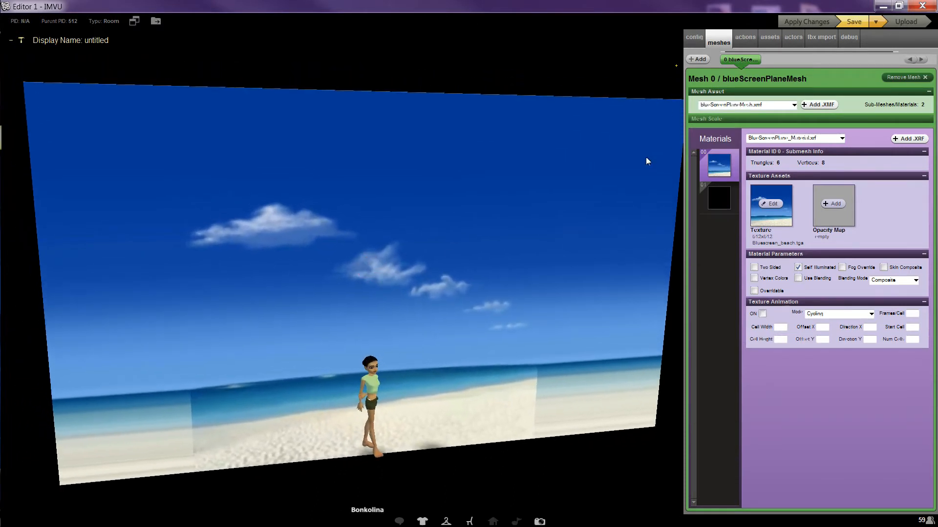
pyautogui.click(694, 40)
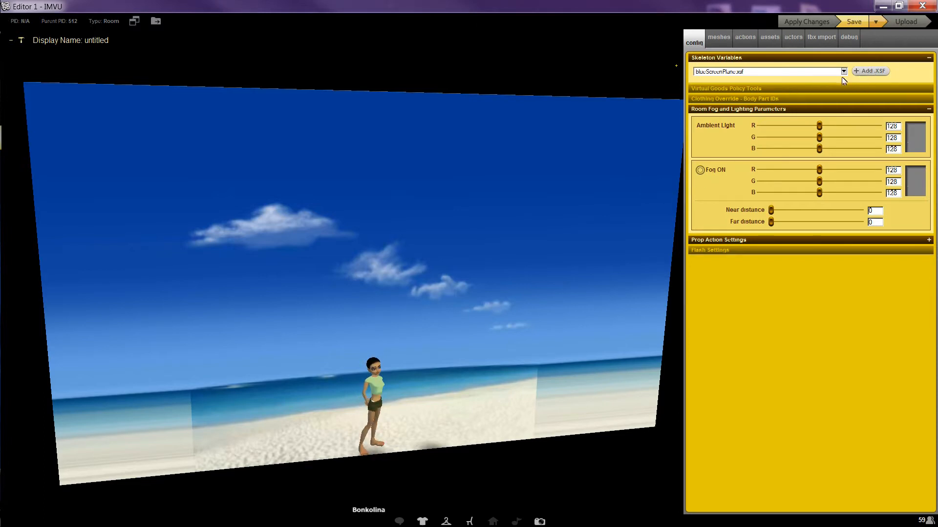
pyautogui.click(868, 71)
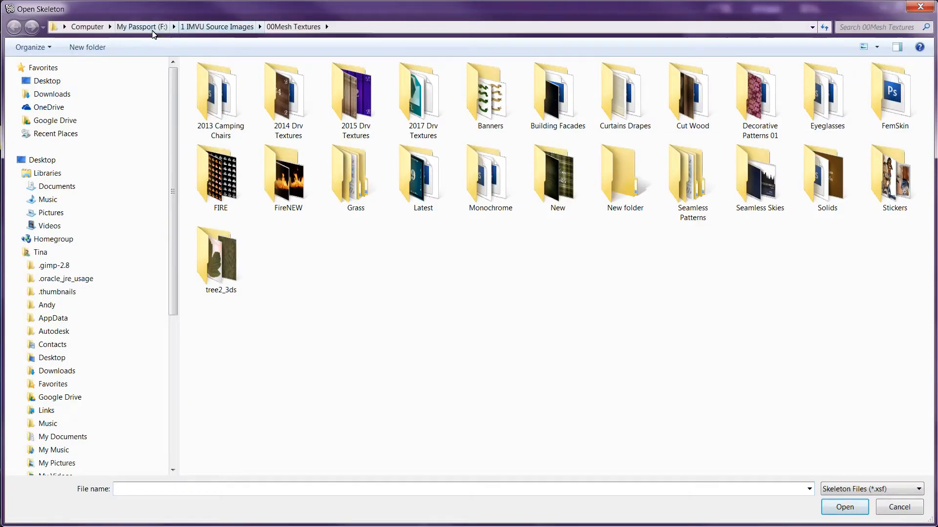
pyautogui.click(146, 27)
pyautogui.doubleClick(235, 98)
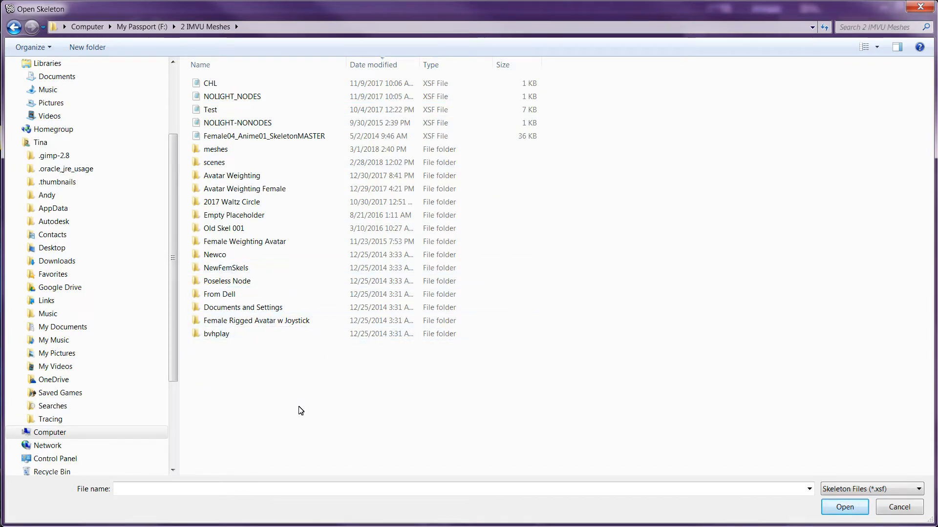
pyautogui.doubleClick(222, 153)
pyautogui.scroll(-8, 316, 279)
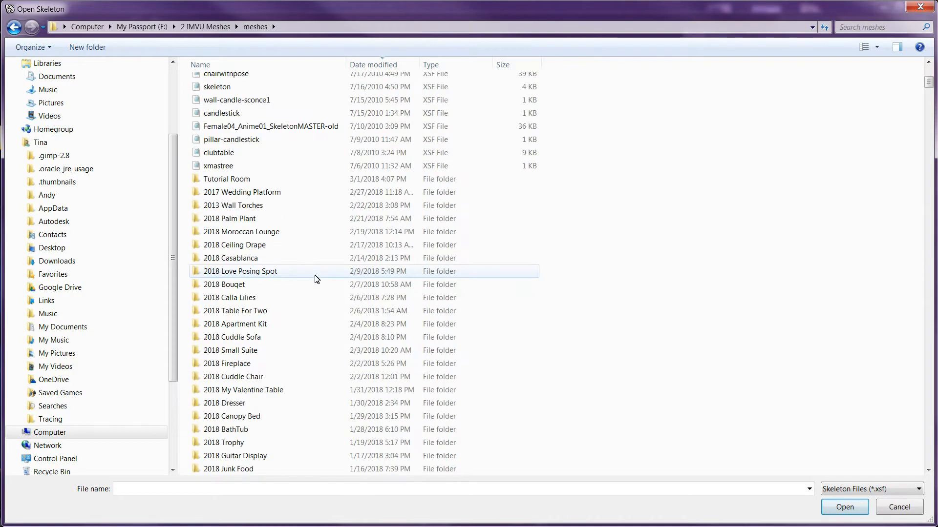
pyautogui.doubleClick(243, 179)
pyautogui.click(330, 249)
pyautogui.doubleClick(208, 83)
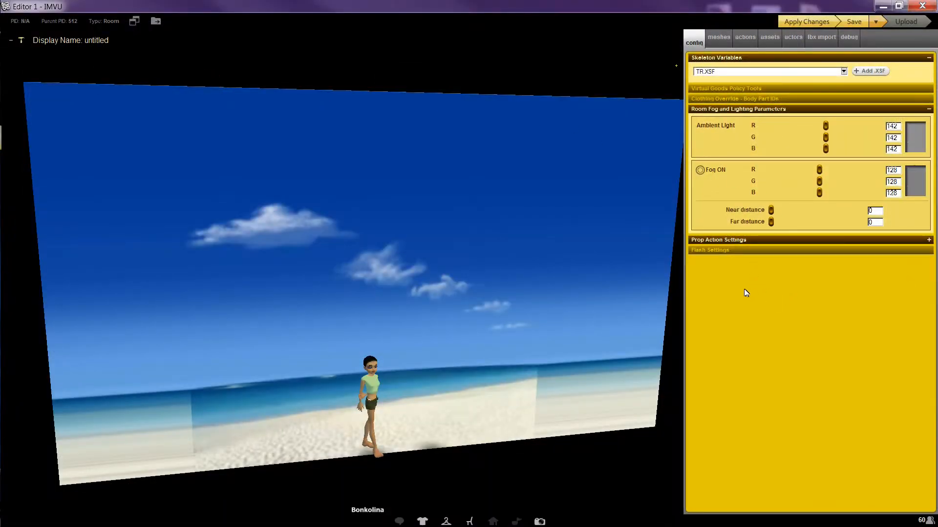
pyautogui.moveTo(629, 193); pyautogui.dragTo(632, 194)
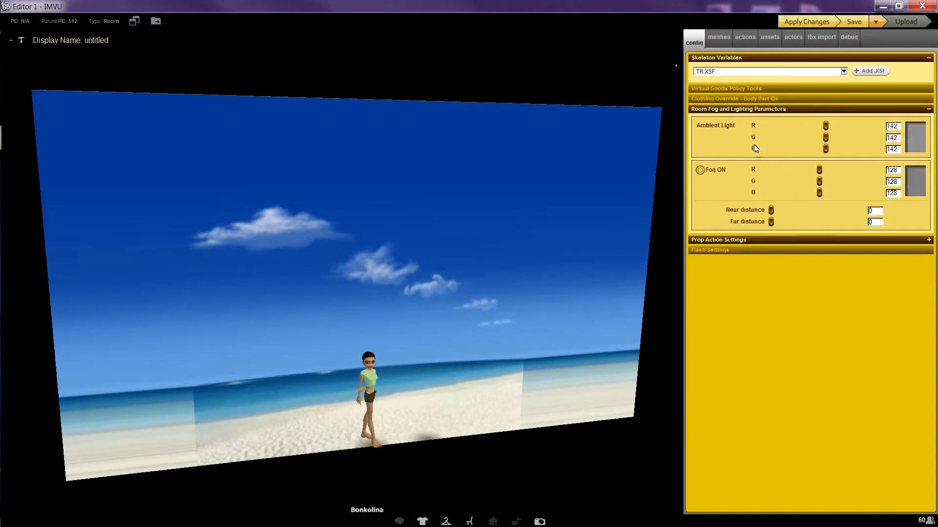
# Step: Replace the room's blueScreenPlaneMesh asset with TR.XMF from the Tutorial Room folder and apply the changes
pyautogui.click(718, 40)
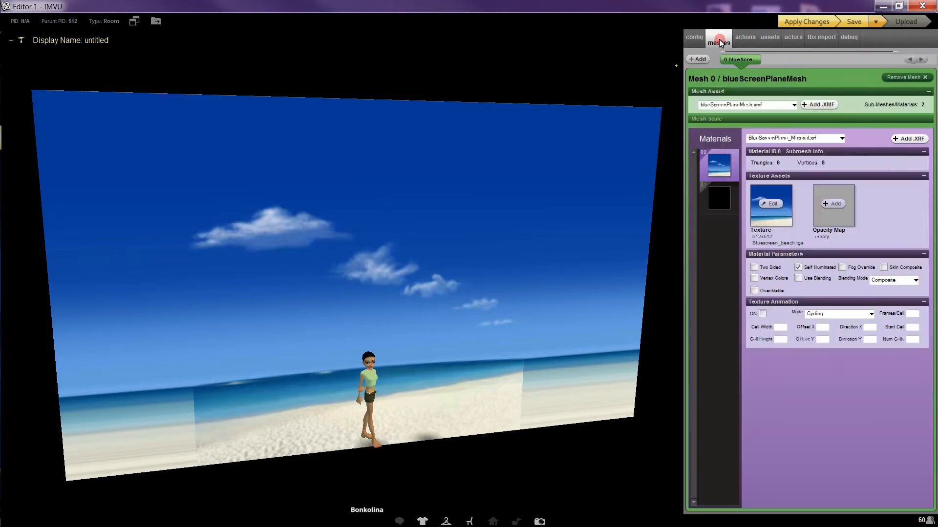
pyautogui.click(820, 106)
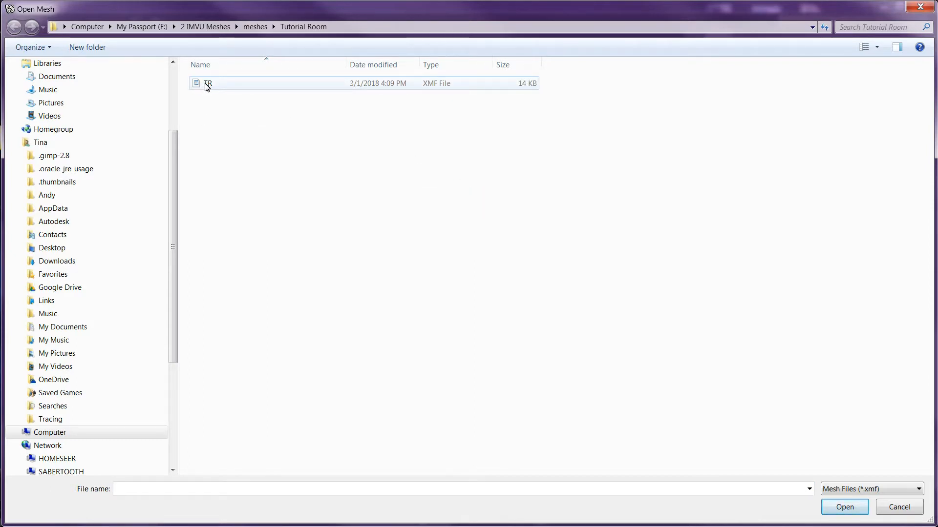
pyautogui.click(207, 86)
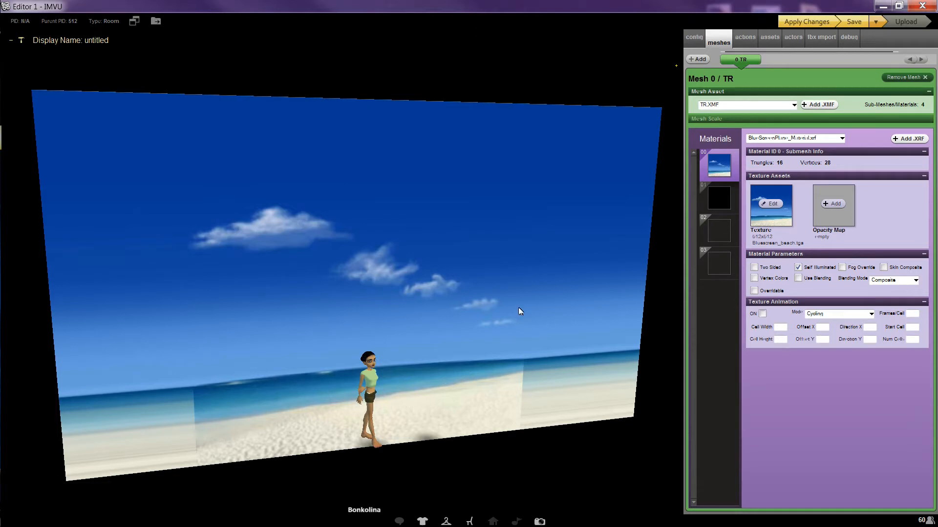
pyautogui.scroll(-5, 490, 292)
pyautogui.moveTo(485, 292); pyautogui.dragTo(482, 292)
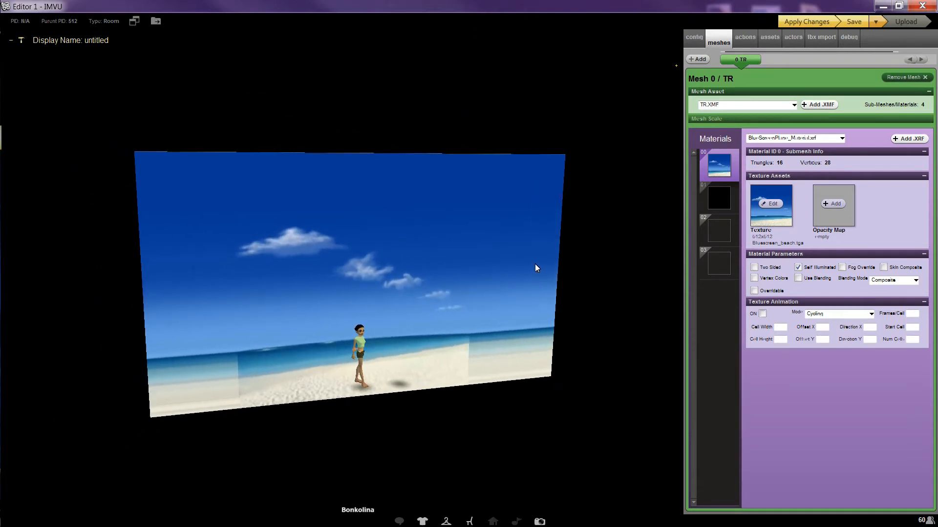
pyautogui.click(813, 21)
pyautogui.click(520, 396)
pyautogui.moveTo(545, 406); pyautogui.dragTo(526, 430)
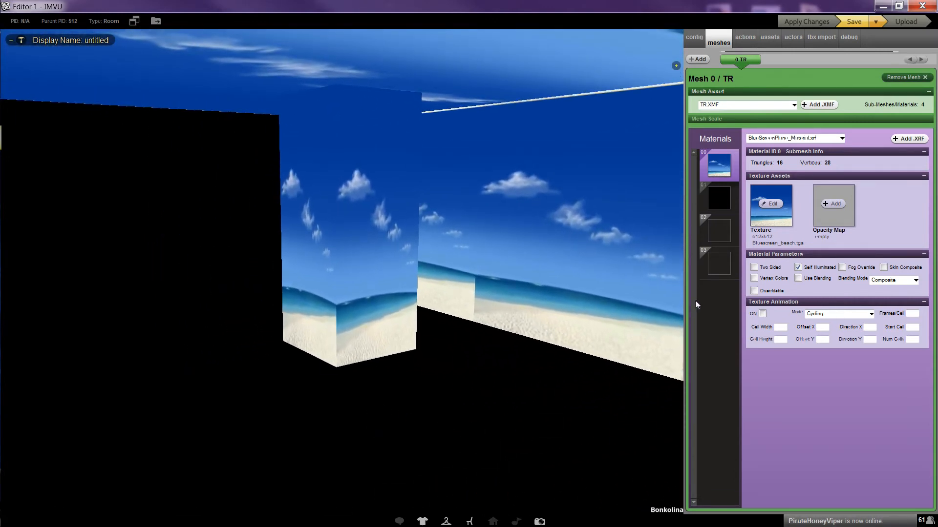
# Step: Replace material 00's texture with image 00 from 1 IMVU Source Images, 00Mesh Textures, 2017 Drv Textures, and apply the changes
pyautogui.click(768, 203)
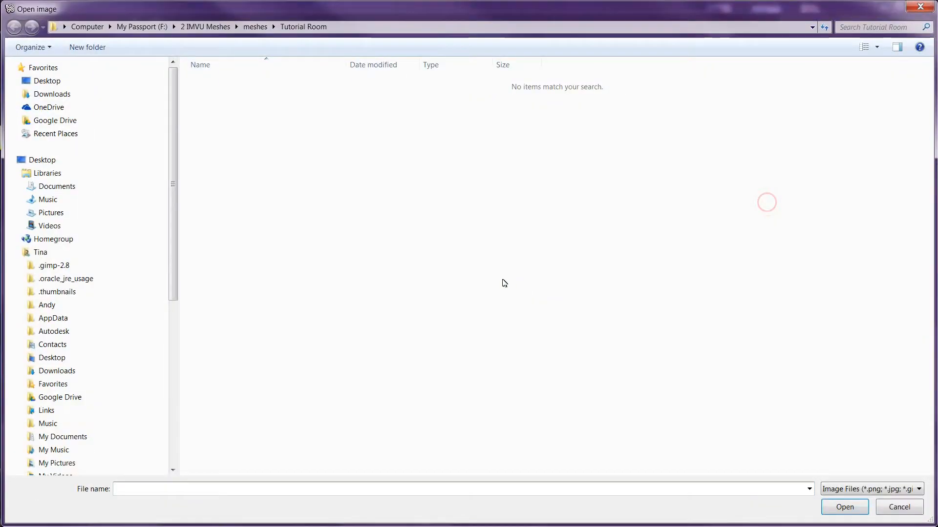
pyautogui.click(157, 26)
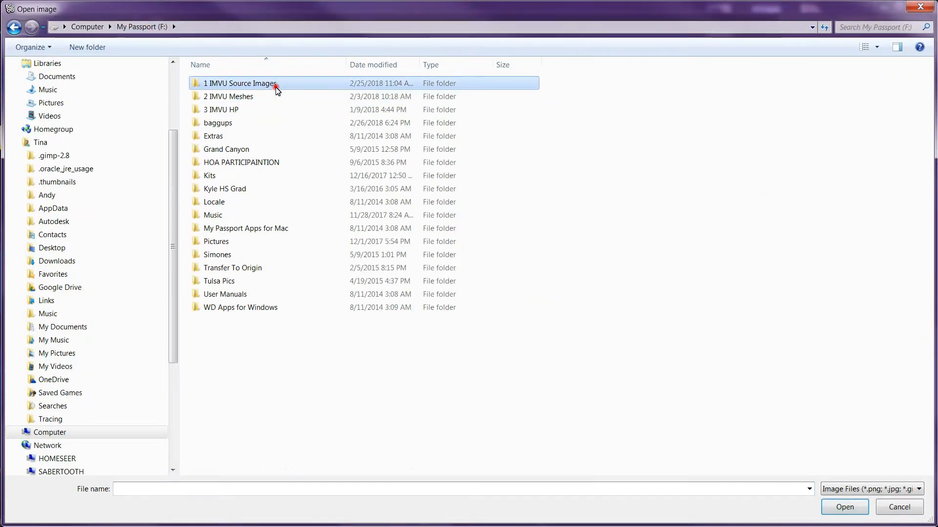
pyautogui.doubleClick(274, 86)
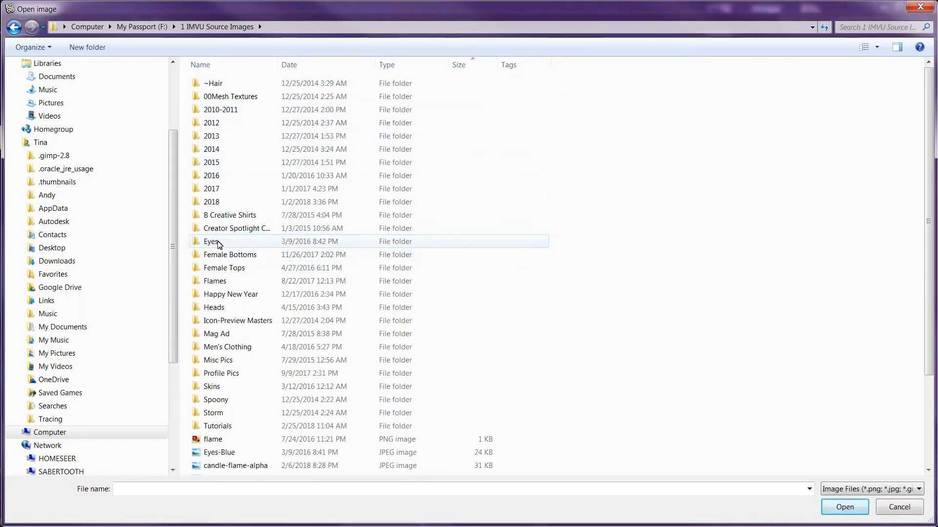
pyautogui.doubleClick(241, 97)
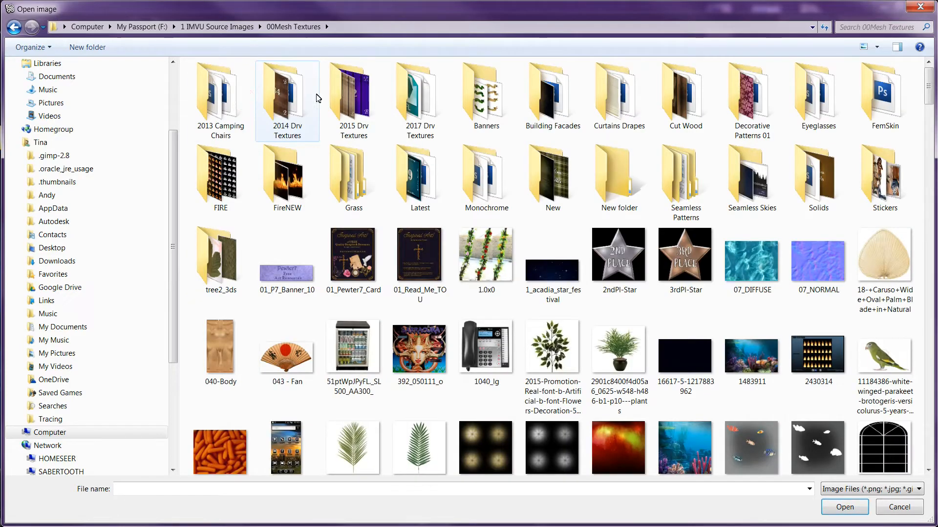
pyautogui.doubleClick(435, 95)
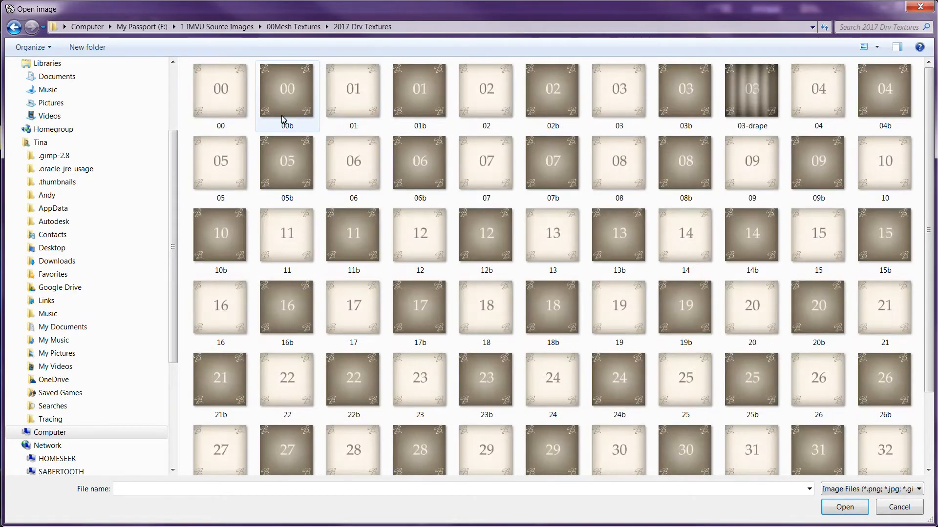
pyautogui.doubleClick(232, 102)
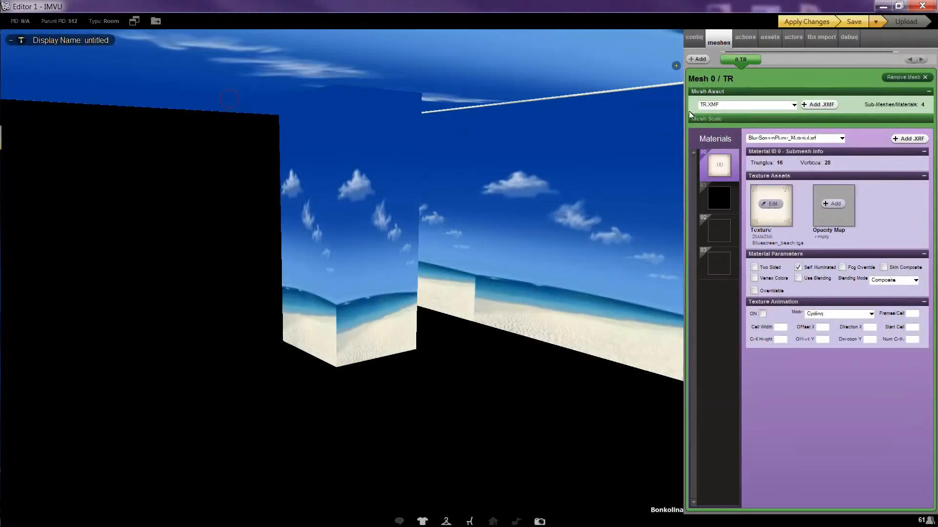
pyautogui.click(804, 22)
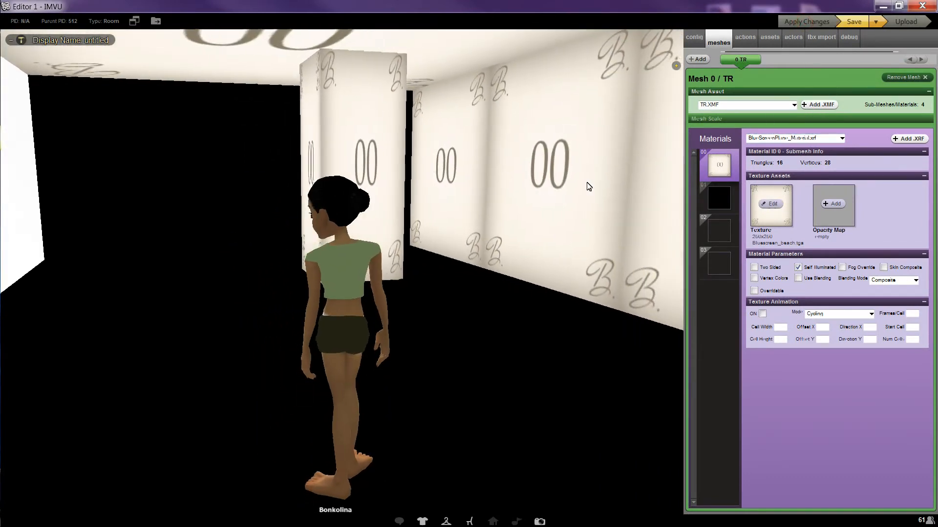
# Step: Delete material 01's opacity map, disable its Use Blending option, replace its texture with 01b, and apply the changes
pyautogui.click(719, 198)
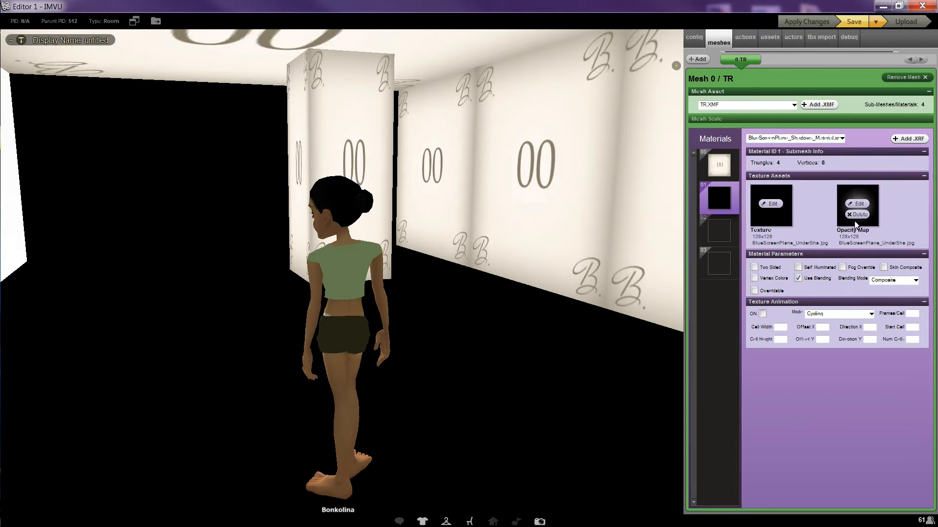
pyautogui.click(857, 214)
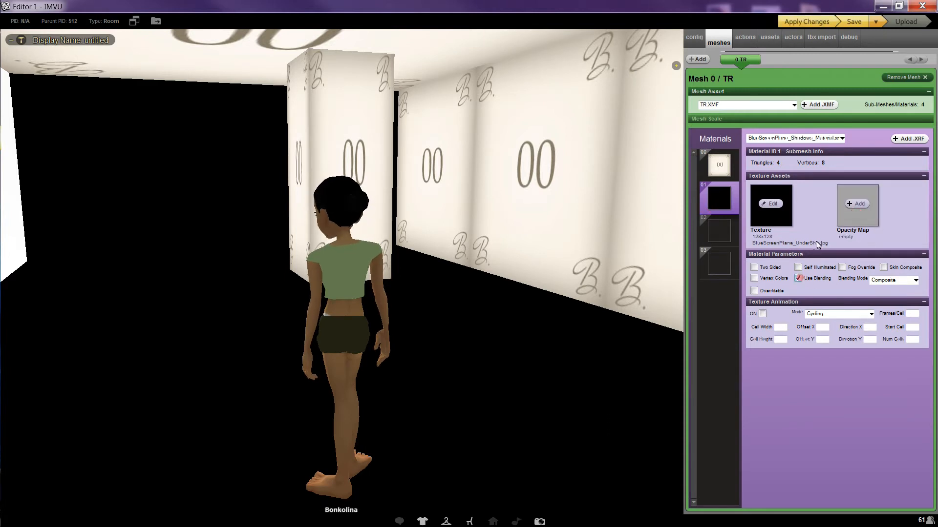
pyautogui.click(770, 204)
pyautogui.click(419, 91)
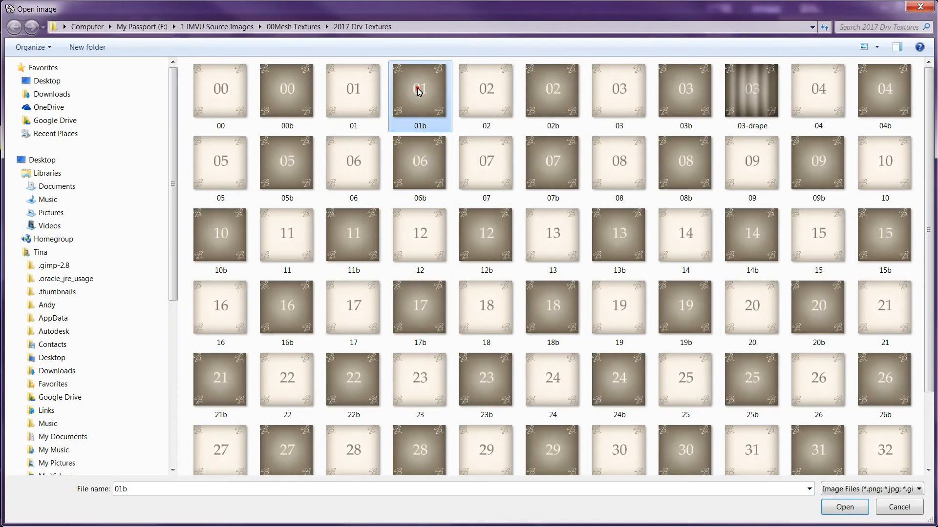
pyautogui.doubleClick(419, 91)
pyautogui.click(813, 22)
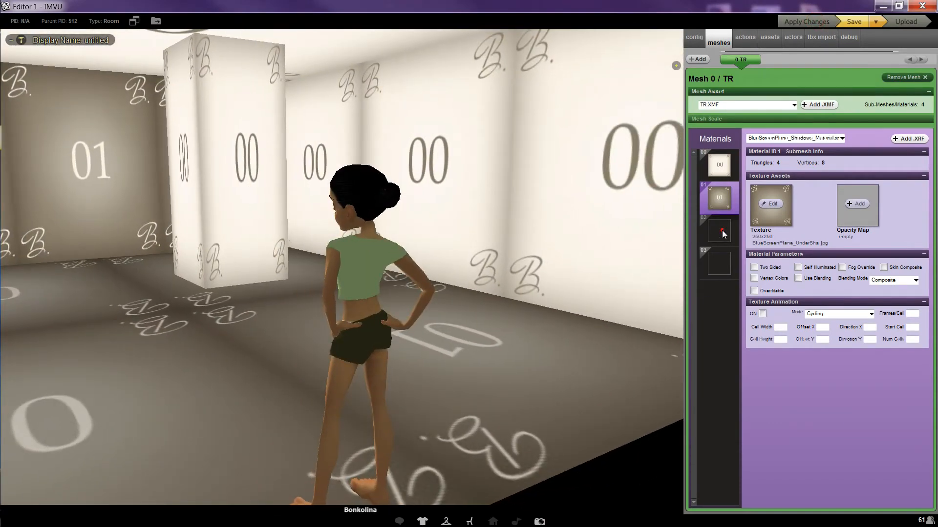
# Step: Add image 02 as the texture of material 02 and apply the changes
pyautogui.click(720, 230)
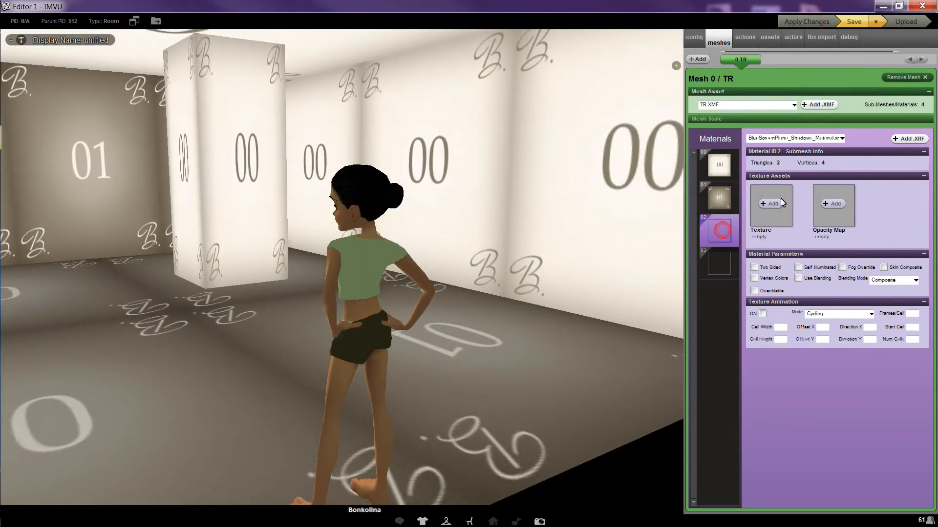
pyautogui.click(780, 203)
pyautogui.click(497, 97)
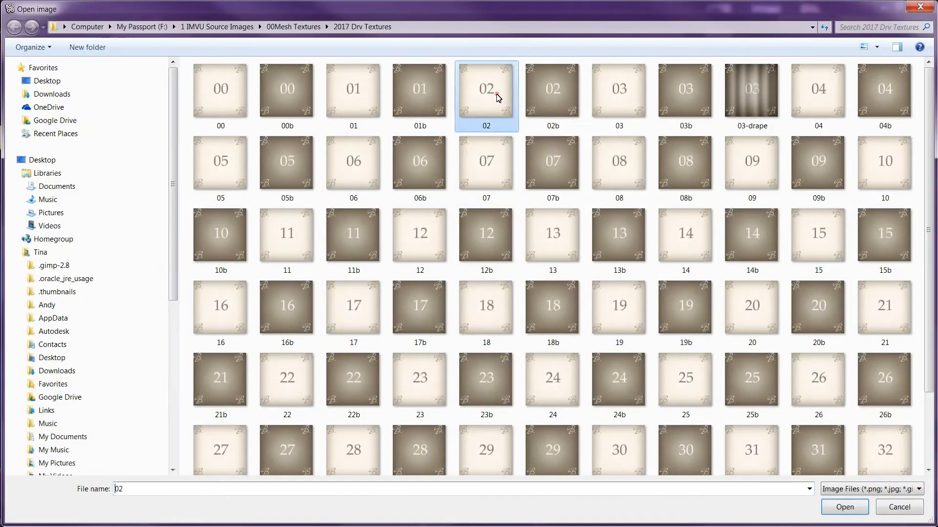
pyautogui.doubleClick(497, 97)
pyautogui.click(793, 23)
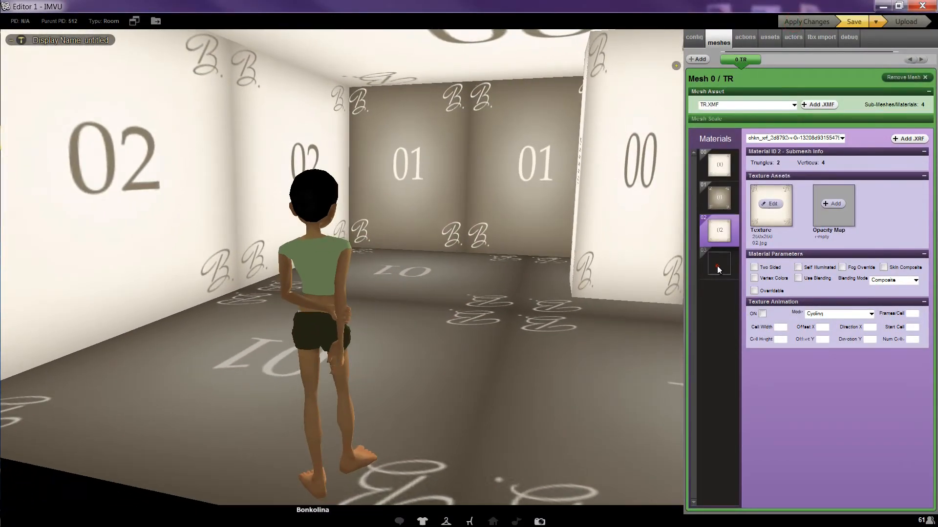
# Step: Add image 03b as the texture of material 03 and apply the changes
pyautogui.click(717, 266)
pyautogui.click(779, 203)
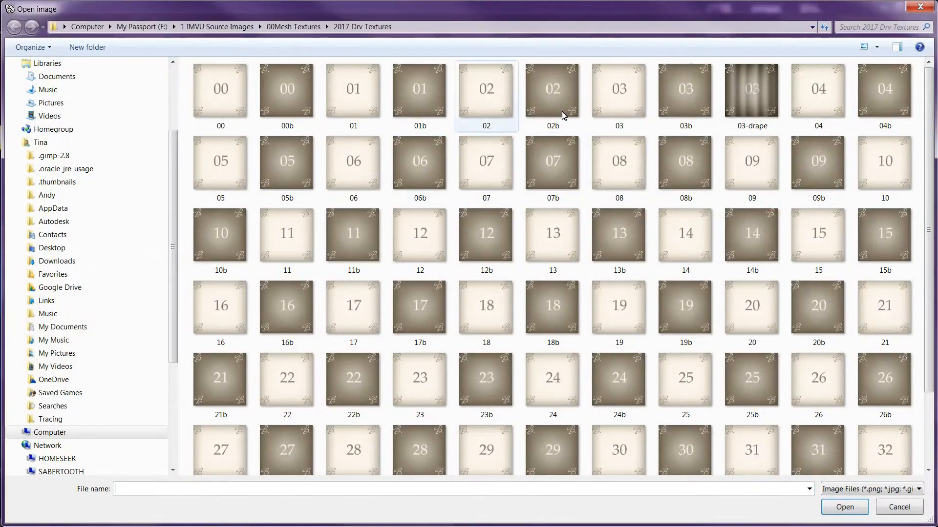
pyautogui.doubleClick(686, 86)
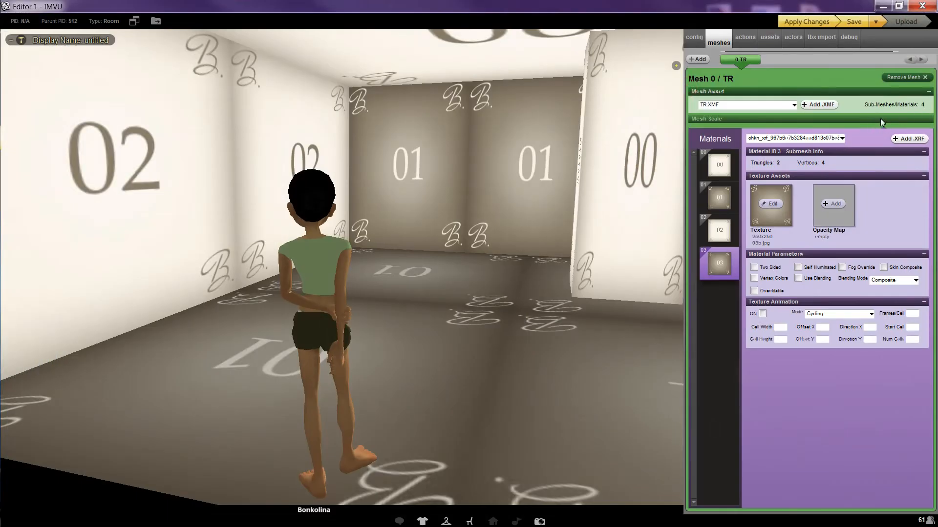
pyautogui.click(804, 21)
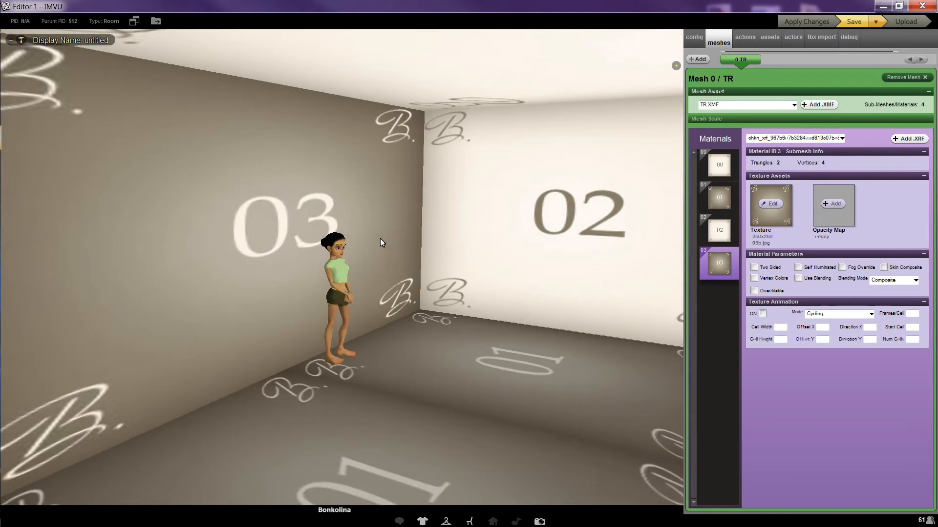
# Step: Examine the textured walls, column, floor and ceiling from several angles inside the room
pyautogui.moveTo(408, 242); pyautogui.dragTo(334, 271)
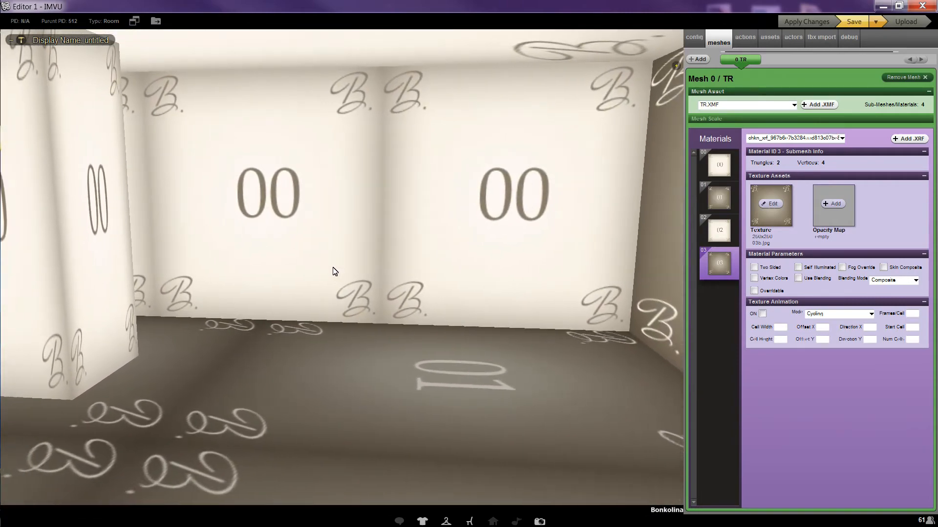
pyautogui.moveTo(310, 315)
pyautogui.mouseDown()
pyautogui.moveTo(305, 323)
pyautogui.moveTo(350, 317)
pyautogui.moveTo(316, 317)
pyautogui.mouseUp()
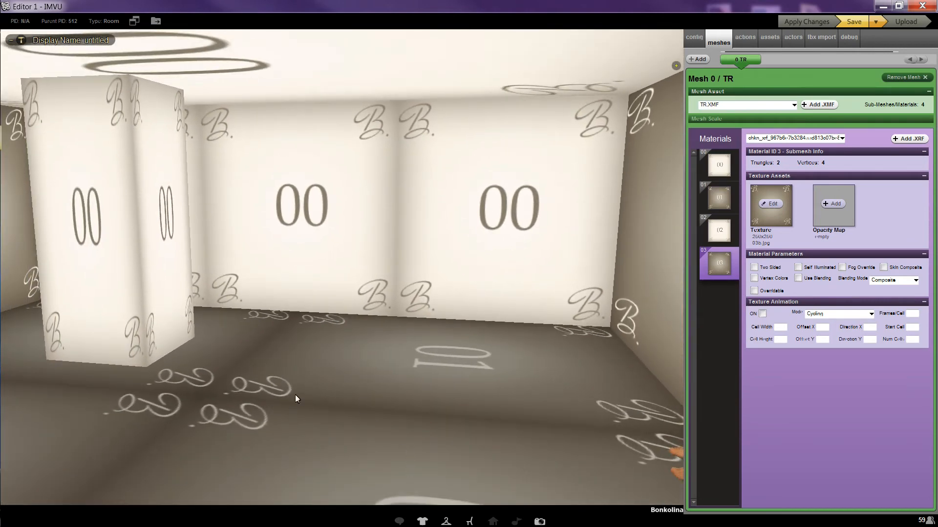
pyautogui.moveTo(280, 412); pyautogui.dragTo(308, 426)
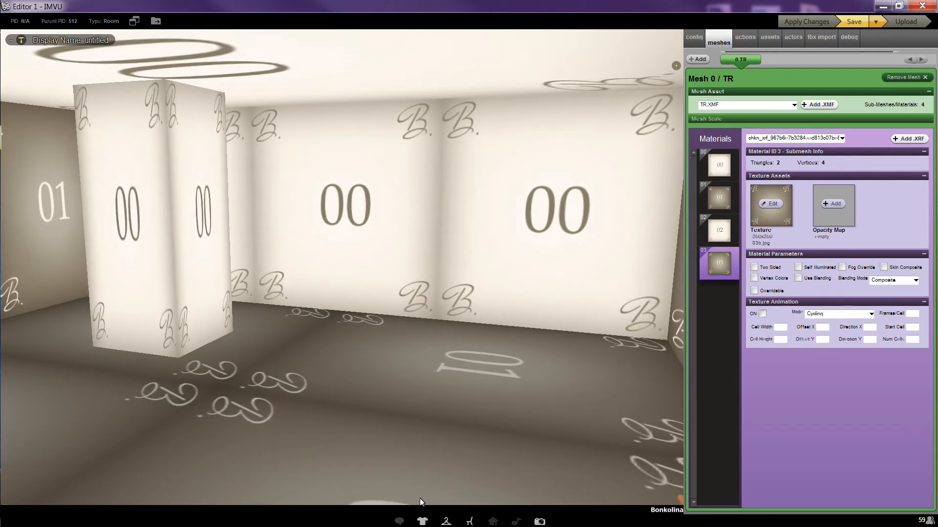
pyautogui.click(421, 476)
pyautogui.moveTo(457, 435)
pyautogui.mouseDown()
pyautogui.moveTo(425, 434)
pyautogui.moveTo(453, 425)
pyautogui.mouseUp()
pyautogui.moveTo(411, 467)
pyautogui.mouseDown()
pyautogui.moveTo(430, 471)
pyautogui.moveTo(316, 448)
pyautogui.moveTo(342, 451)
pyautogui.mouseUp()
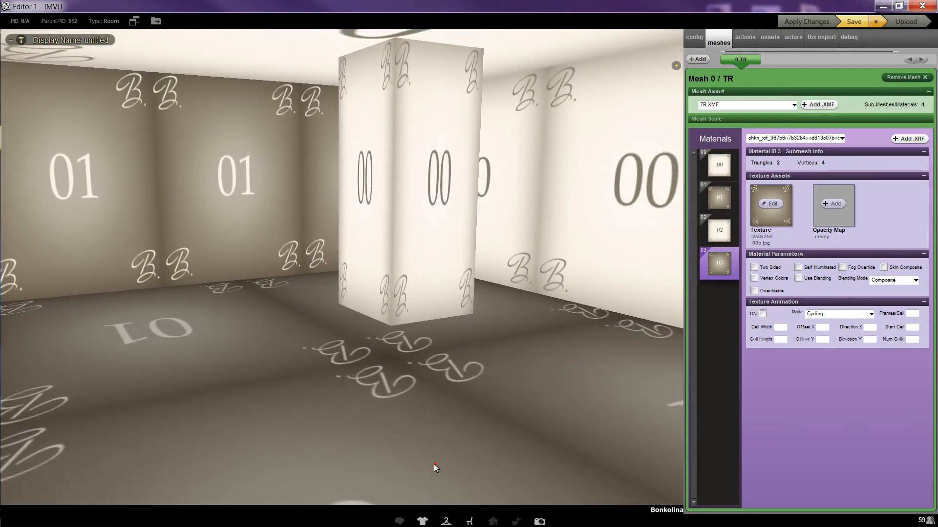
pyautogui.moveTo(434, 464); pyautogui.dragTo(409, 465)
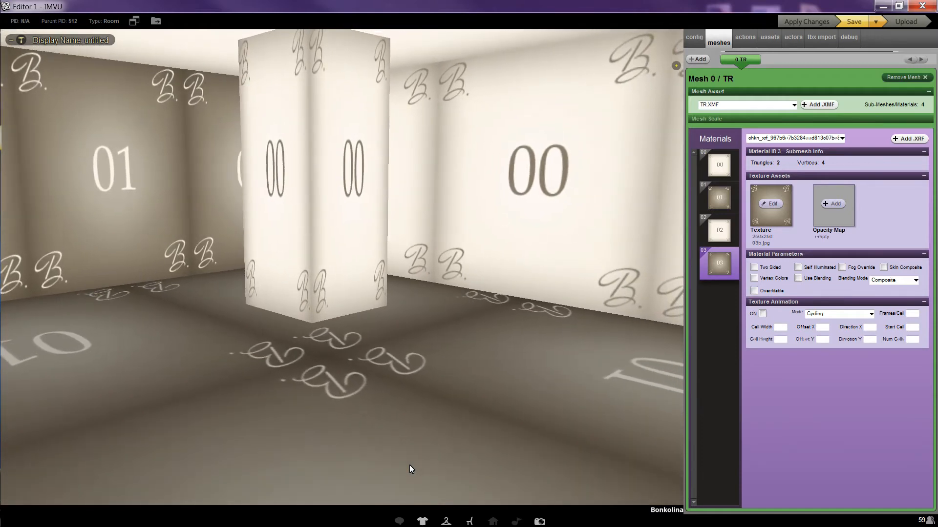
# Step: Place the (L) Black Relax sofa from the Seating furniture category in the room
pyautogui.click(469, 521)
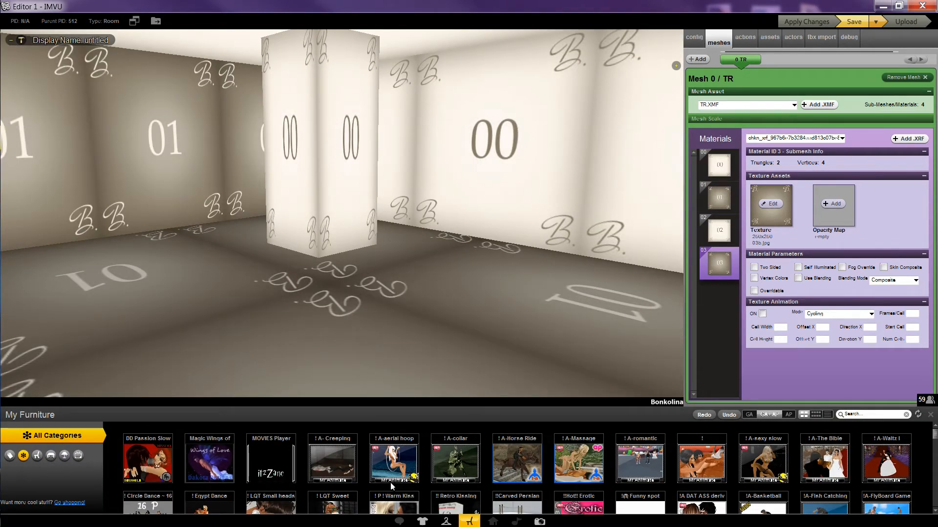
pyautogui.click(38, 456)
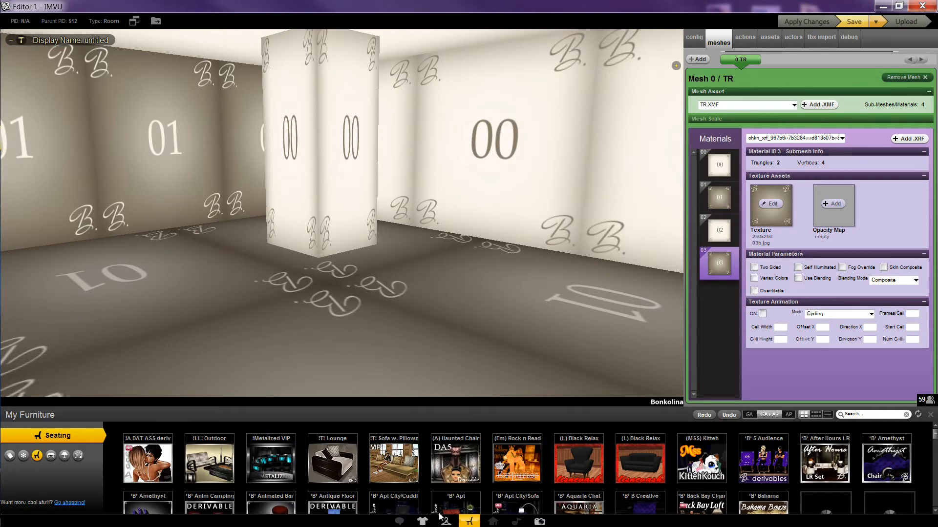
pyautogui.click(630, 467)
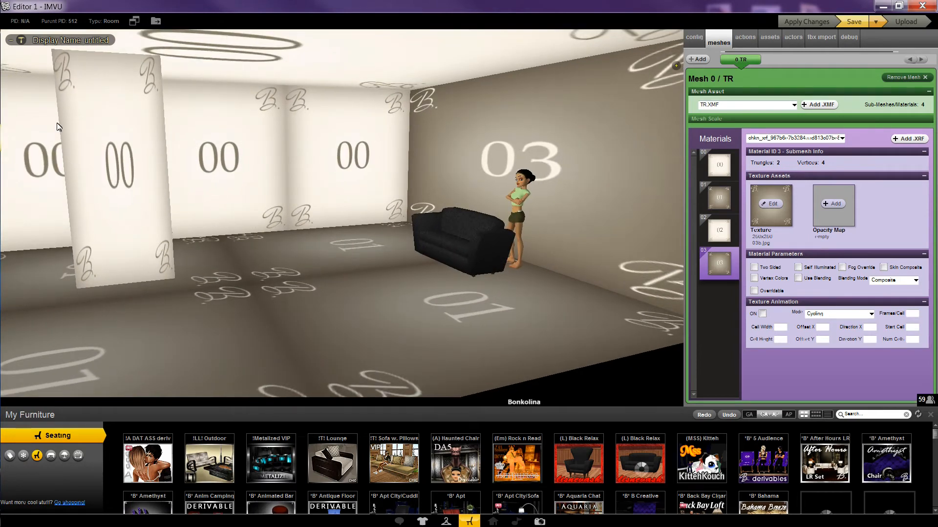
# Step: Reposition the black sofa on the room floor using the Move furniture tool
pyautogui.click(21, 40)
pyautogui.click(42, 69)
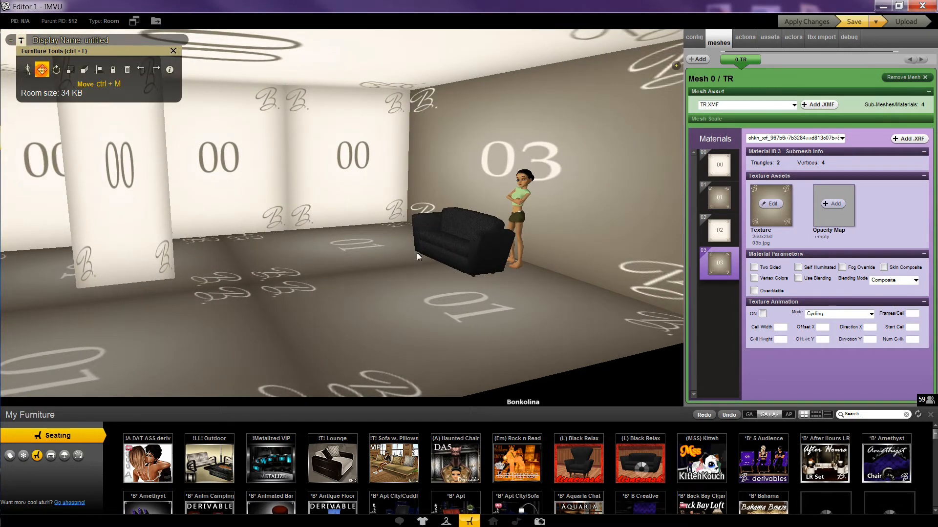
pyautogui.moveTo(472, 266); pyautogui.dragTo(582, 259)
pyautogui.moveTo(460, 313); pyautogui.dragTo(359, 320)
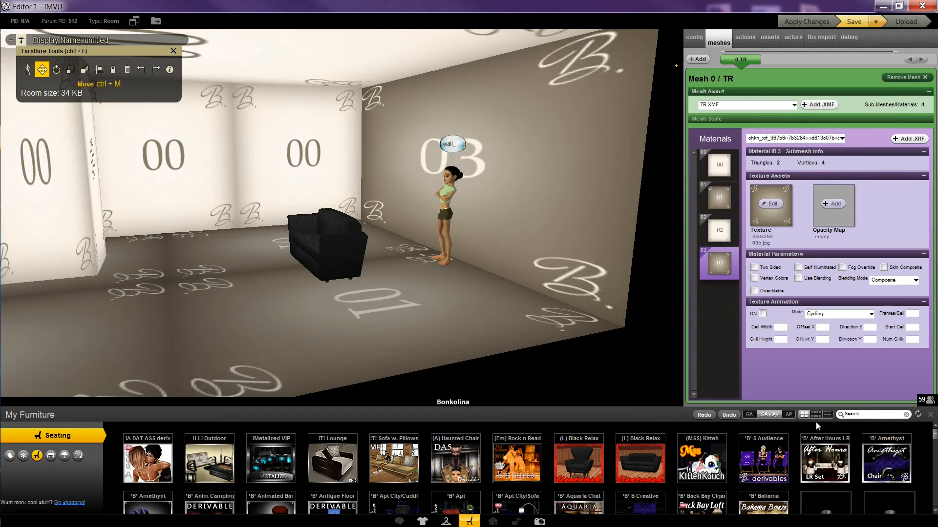
# Step: Search all furniture categories for "wall" and place the 'B' After Hours Art picture in the room
pyautogui.click(874, 416)
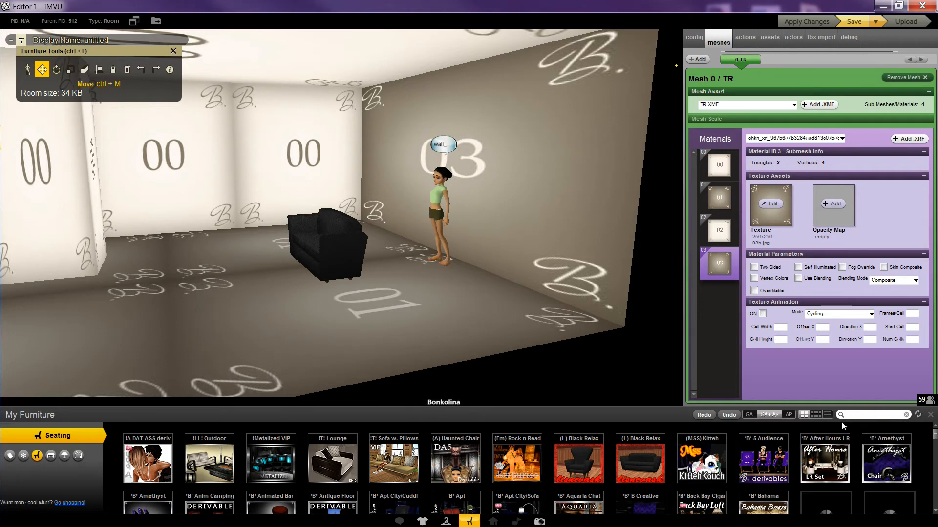
pyautogui.write('wall')
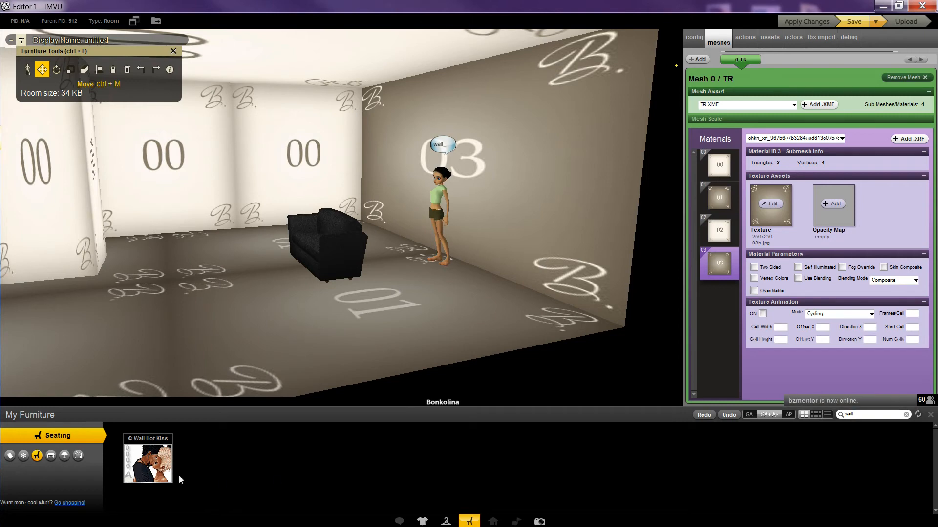
pyautogui.click(23, 455)
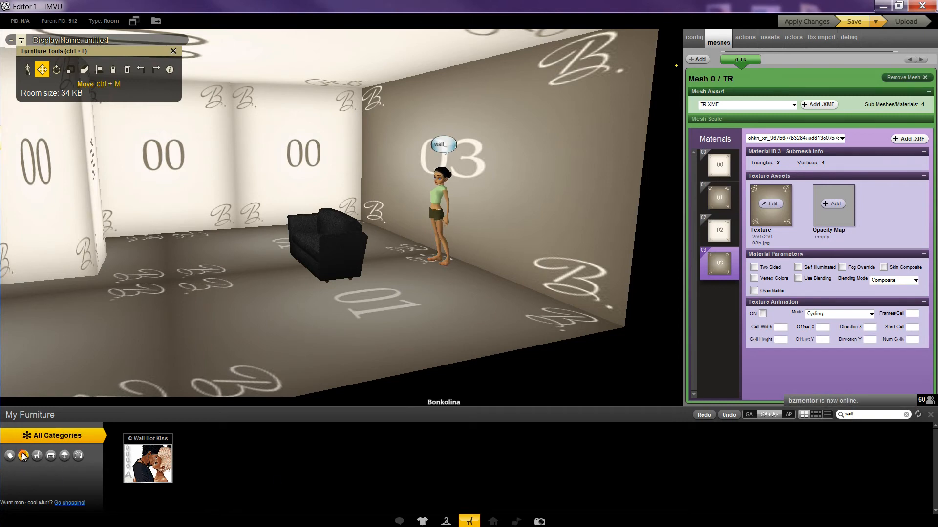
pyautogui.click(397, 477)
# Step: Move the framed skyline picture across several room walls to test placement, leaving it on the wall textured 02
pyautogui.moveTo(385, 334)
pyautogui.mouseDown()
pyautogui.moveTo(342, 352)
pyautogui.moveTo(372, 364)
pyautogui.moveTo(338, 361)
pyautogui.moveTo(380, 356)
pyautogui.mouseUp()
pyautogui.scroll(3, 400, 354)
pyautogui.moveTo(405, 359); pyautogui.dragTo(482, 353)
pyautogui.moveTo(421, 333); pyautogui.dragTo(385, 337)
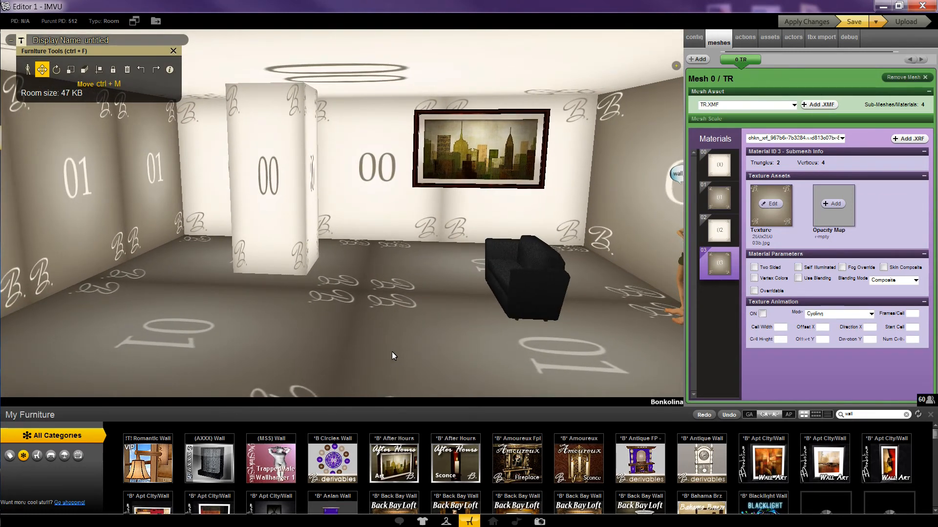
pyautogui.moveTo(464, 128); pyautogui.dragTo(90, 218)
pyautogui.moveTo(180, 295); pyautogui.dragTo(110, 295)
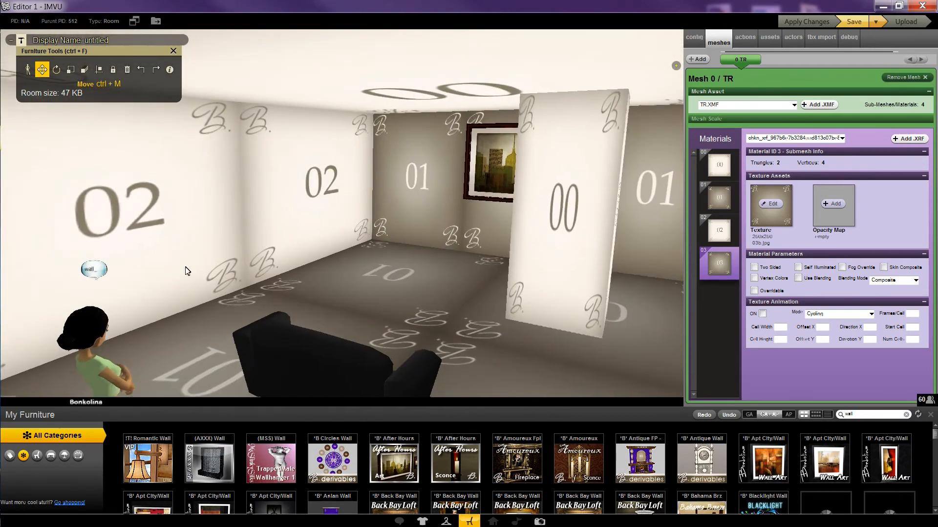
pyautogui.moveTo(502, 151); pyautogui.dragTo(115, 245)
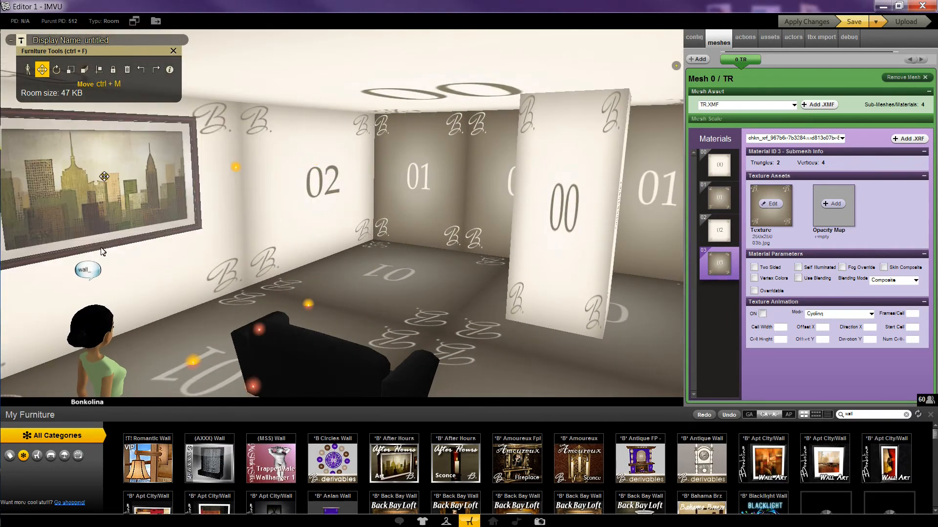
pyautogui.moveTo(180, 253); pyautogui.dragTo(236, 162)
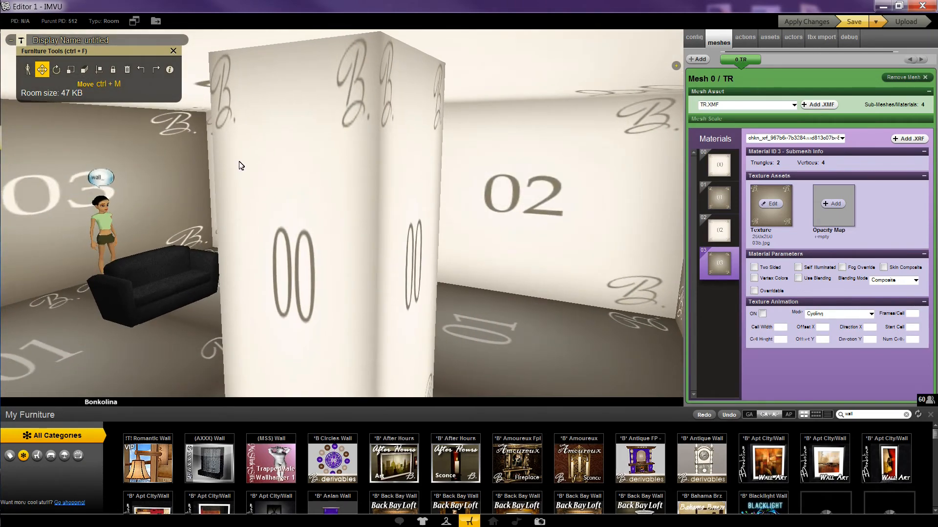
pyautogui.click(275, 169)
pyautogui.moveTo(45, 193); pyautogui.dragTo(555, 173)
pyautogui.moveTo(506, 276); pyautogui.dragTo(569, 281)
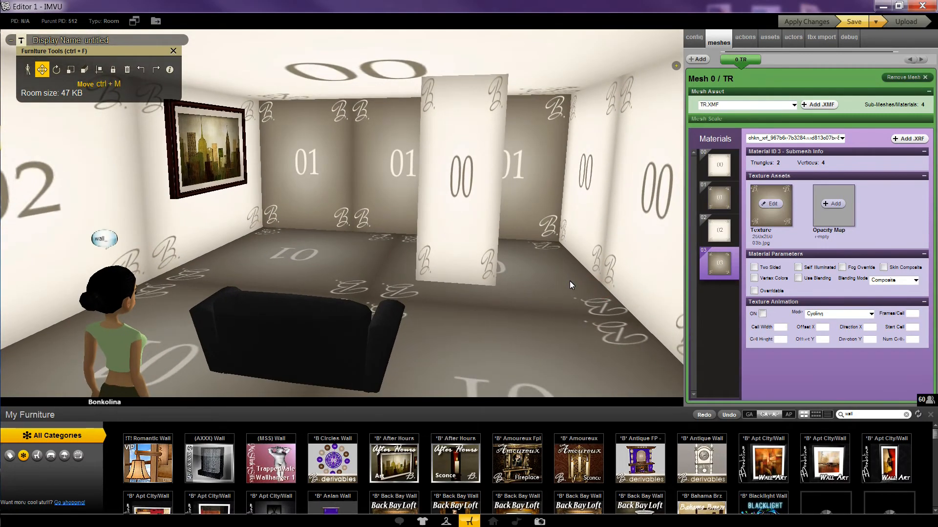
pyautogui.moveTo(573, 279); pyautogui.dragTo(576, 281)
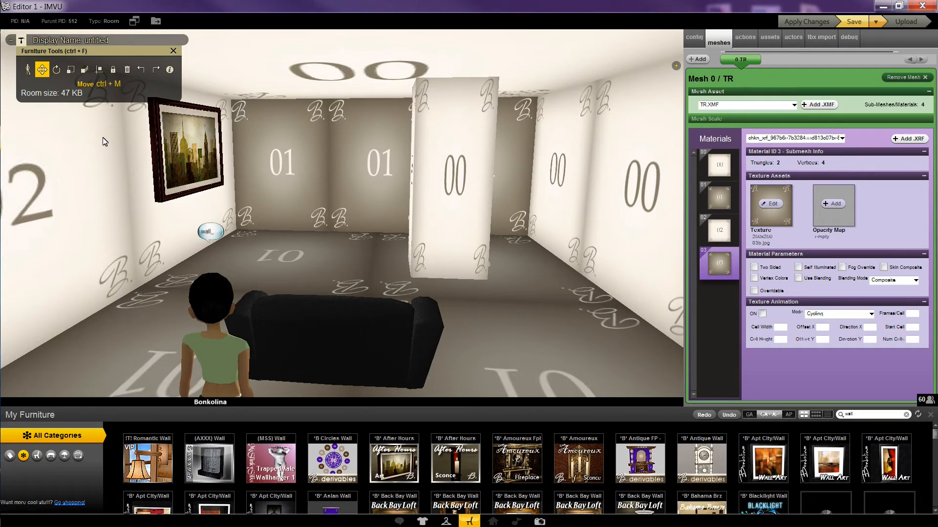
# Step: Delete the framed skyline picture and the black sofa from the room
pyautogui.hotkey('ctrl', 'd')
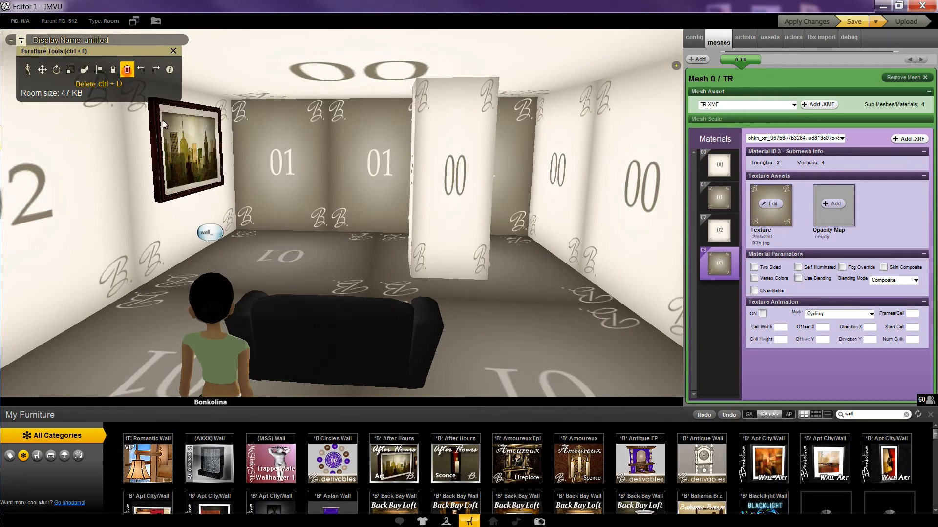
pyautogui.click(184, 165)
pyautogui.click(365, 356)
# Step: Close the furniture tools and examine the textured room without furniture
pyautogui.moveTo(385, 351); pyautogui.dragTo(582, 333)
pyautogui.moveTo(467, 323); pyautogui.dragTo(259, 315)
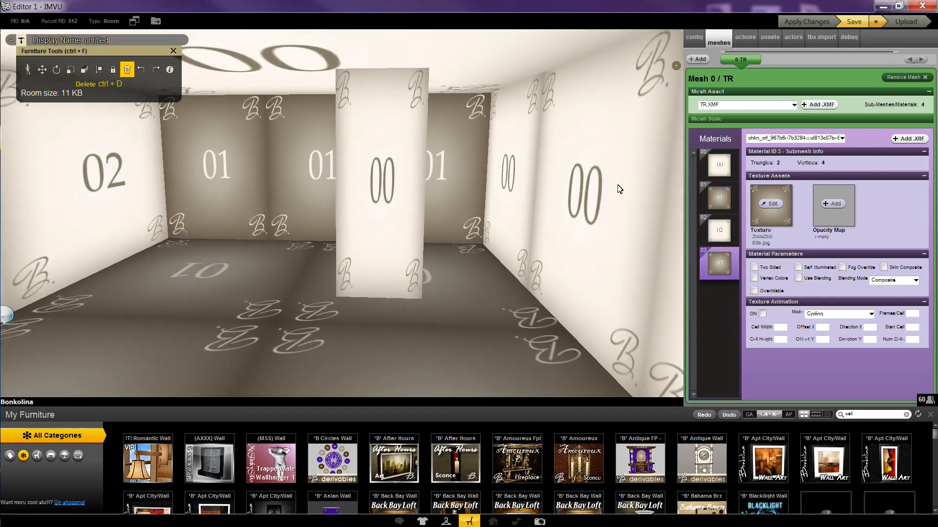
pyautogui.moveTo(253, 304)
pyautogui.mouseDown()
pyautogui.moveTo(271, 311)
pyautogui.moveTo(245, 304)
pyautogui.moveTo(250, 292)
pyautogui.mouseUp()
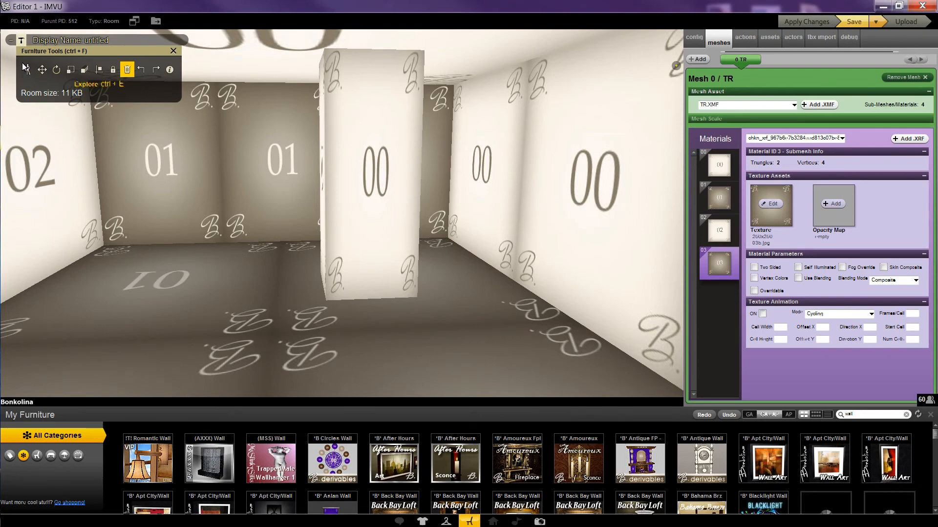
pyautogui.click(11, 40)
pyautogui.moveTo(216, 229); pyautogui.dragTo(231, 283)
pyautogui.moveTo(309, 288); pyautogui.dragTo(486, 308)
pyautogui.moveTo(353, 309); pyautogui.dragTo(390, 307)
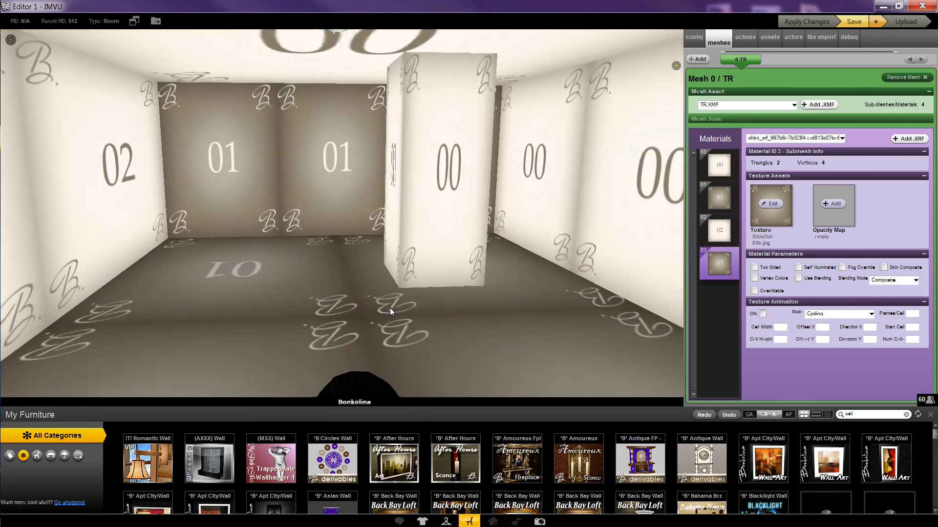